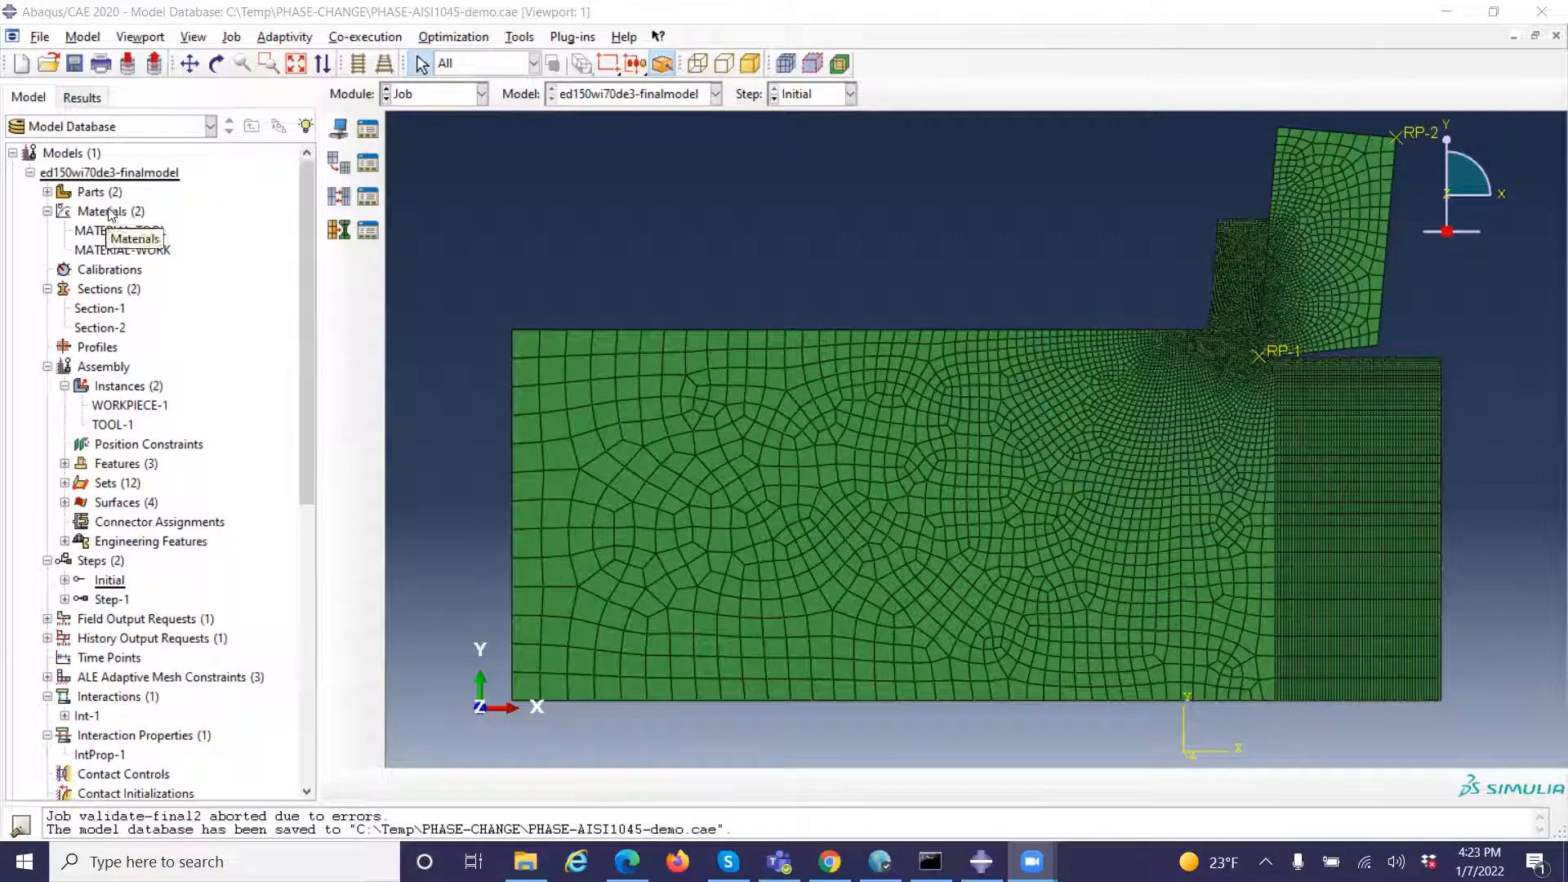
Expand the TOOL and WORKPIECE parts in the model tree and display the TOOL part's mesh
{"action": "left_click", "coordinate": [48, 192]}
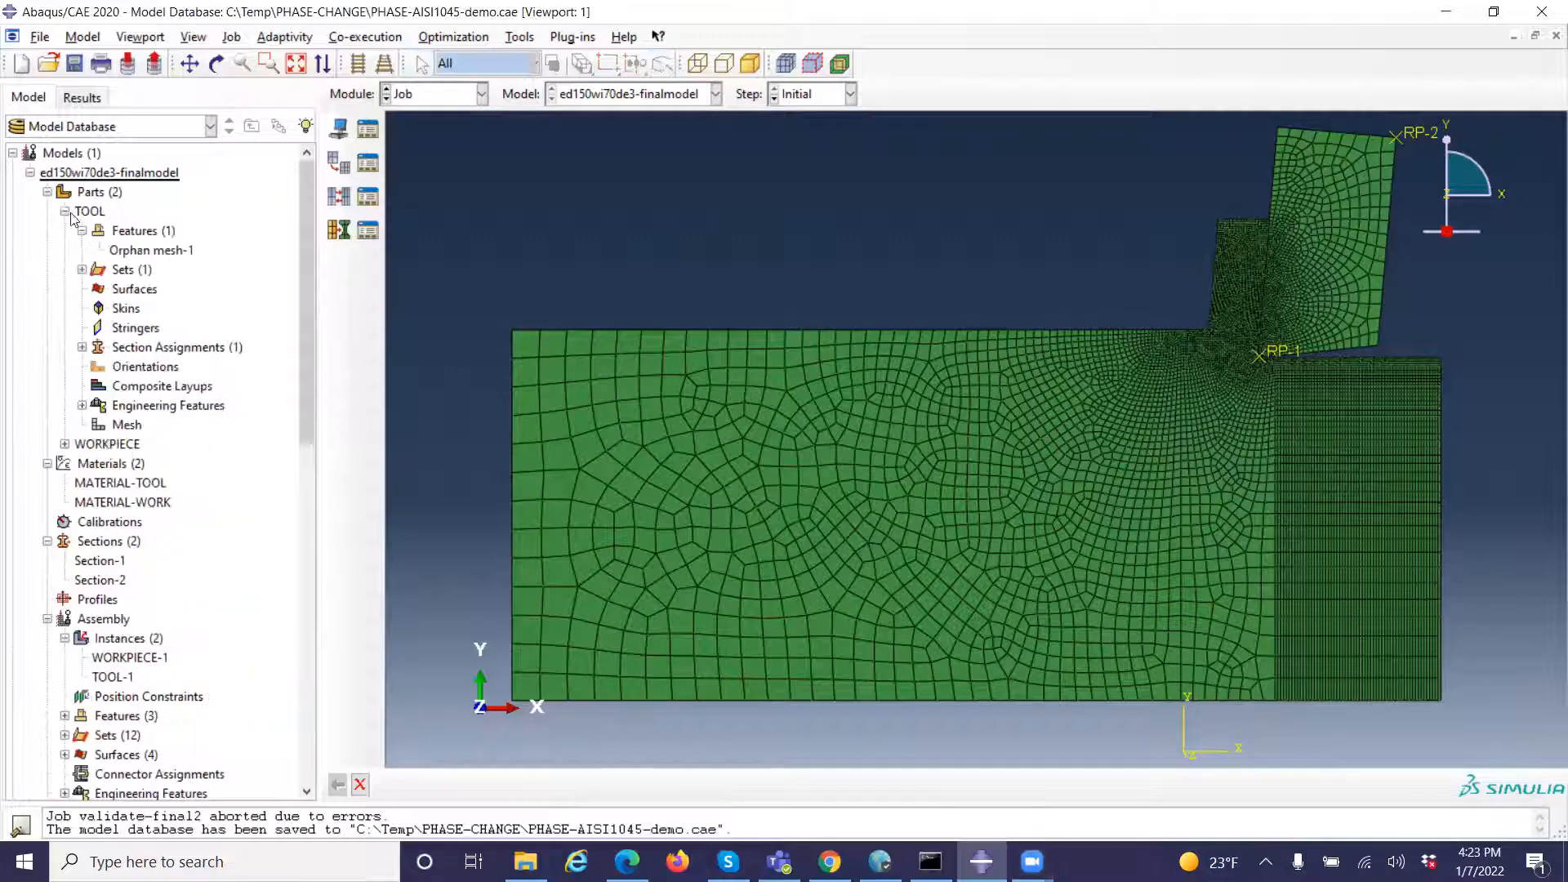
{"action": "left_click", "coordinate": [65, 212]}
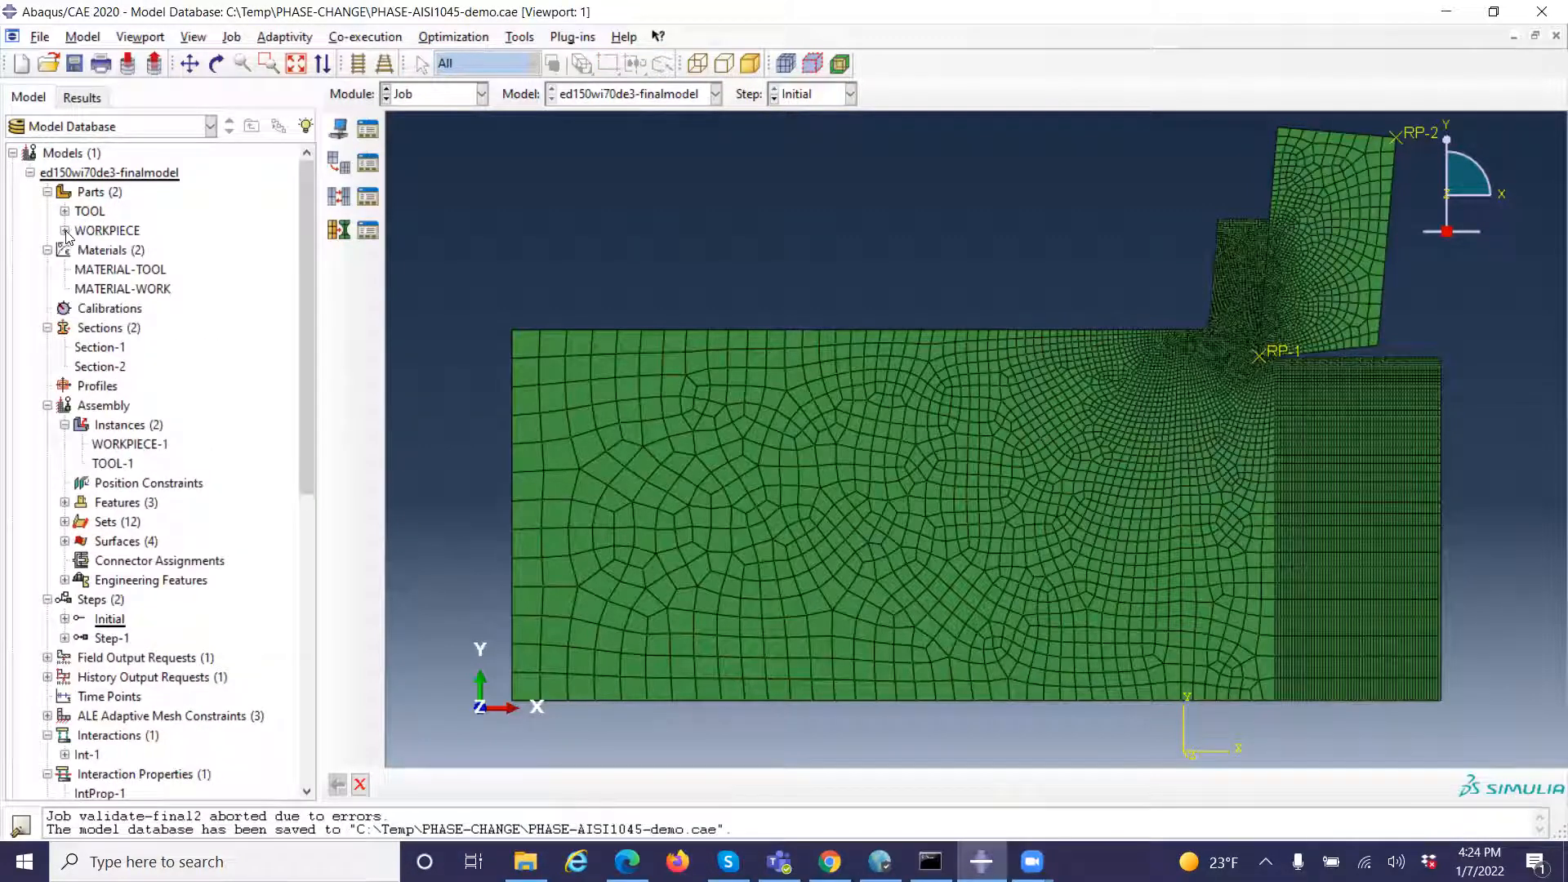
{"action": "left_click", "coordinate": [65, 231]}
{"action": "left_click", "coordinate": [65, 211]}
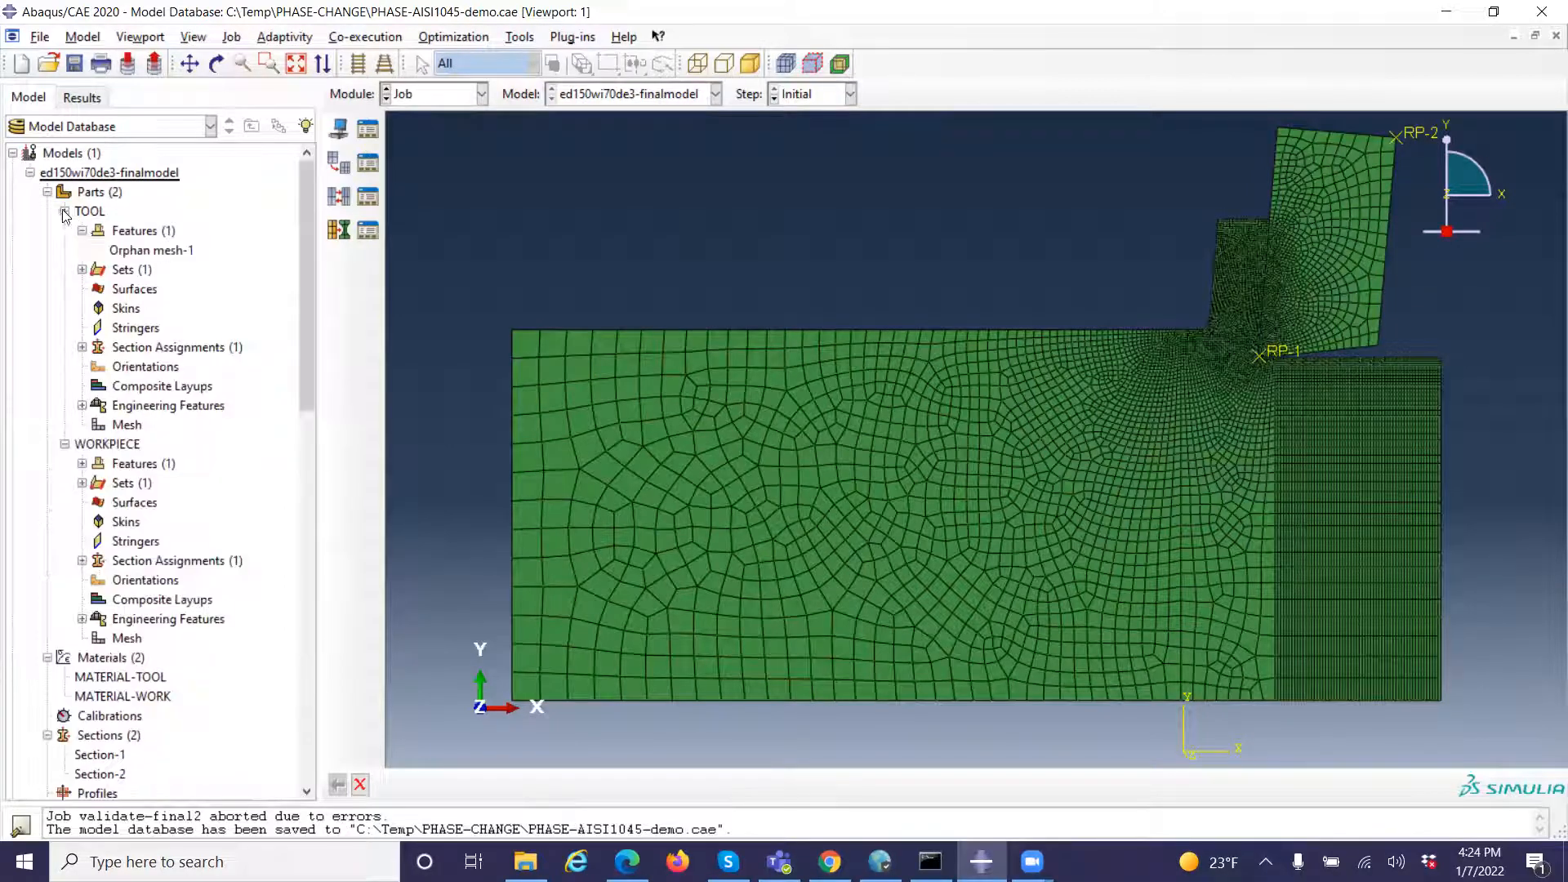
{"action": "double_click", "coordinate": [143, 230]}
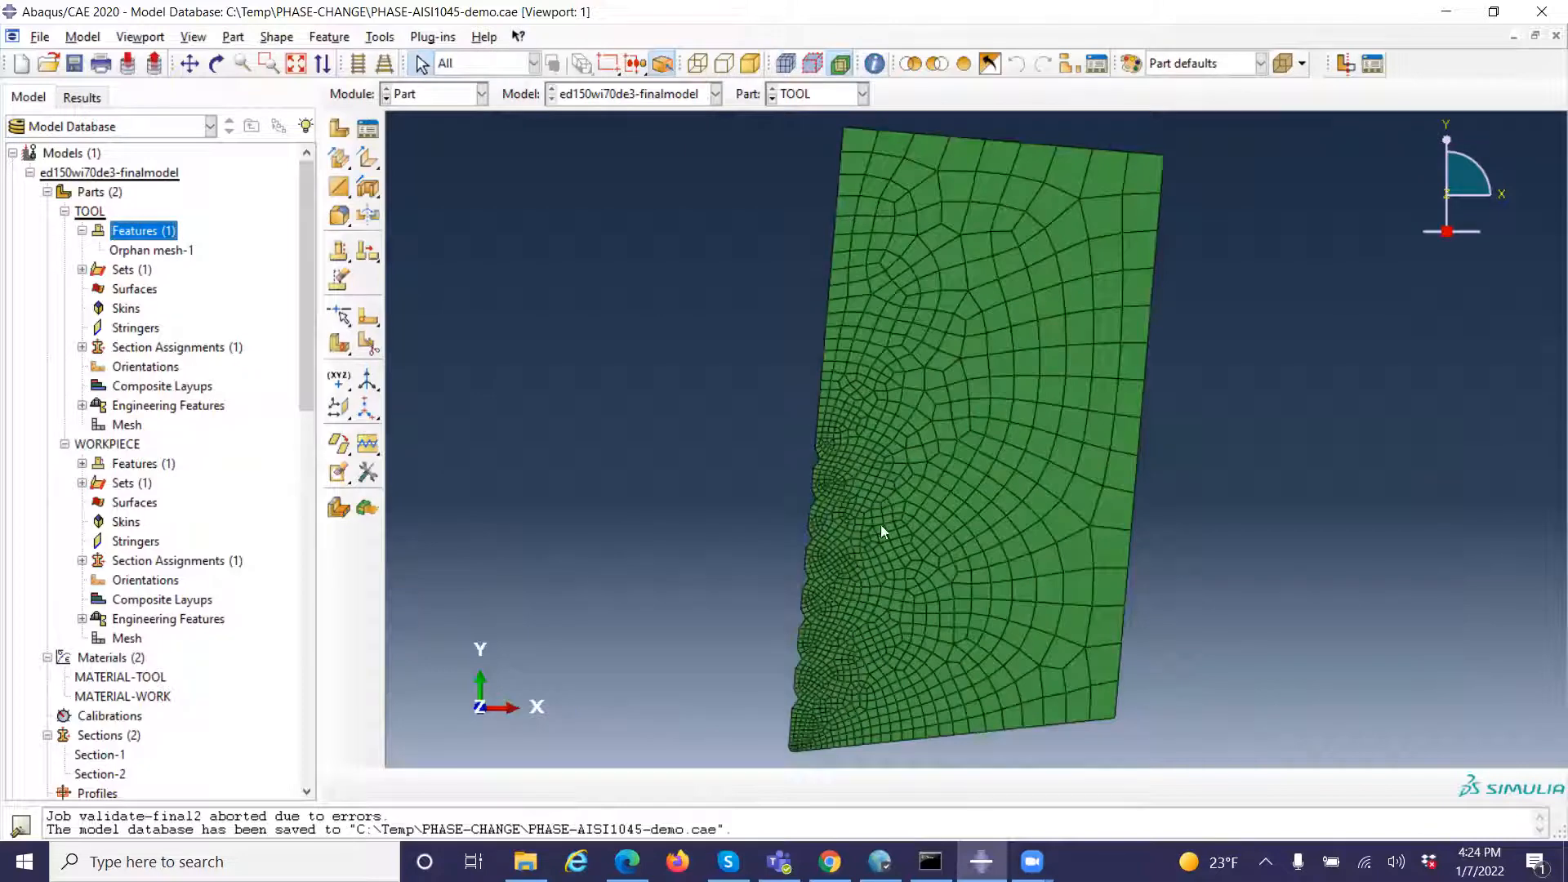
Highlight Set-1 of the TOOL part to examine which elements it contains
{"action": "left_click", "coordinate": [83, 231]}
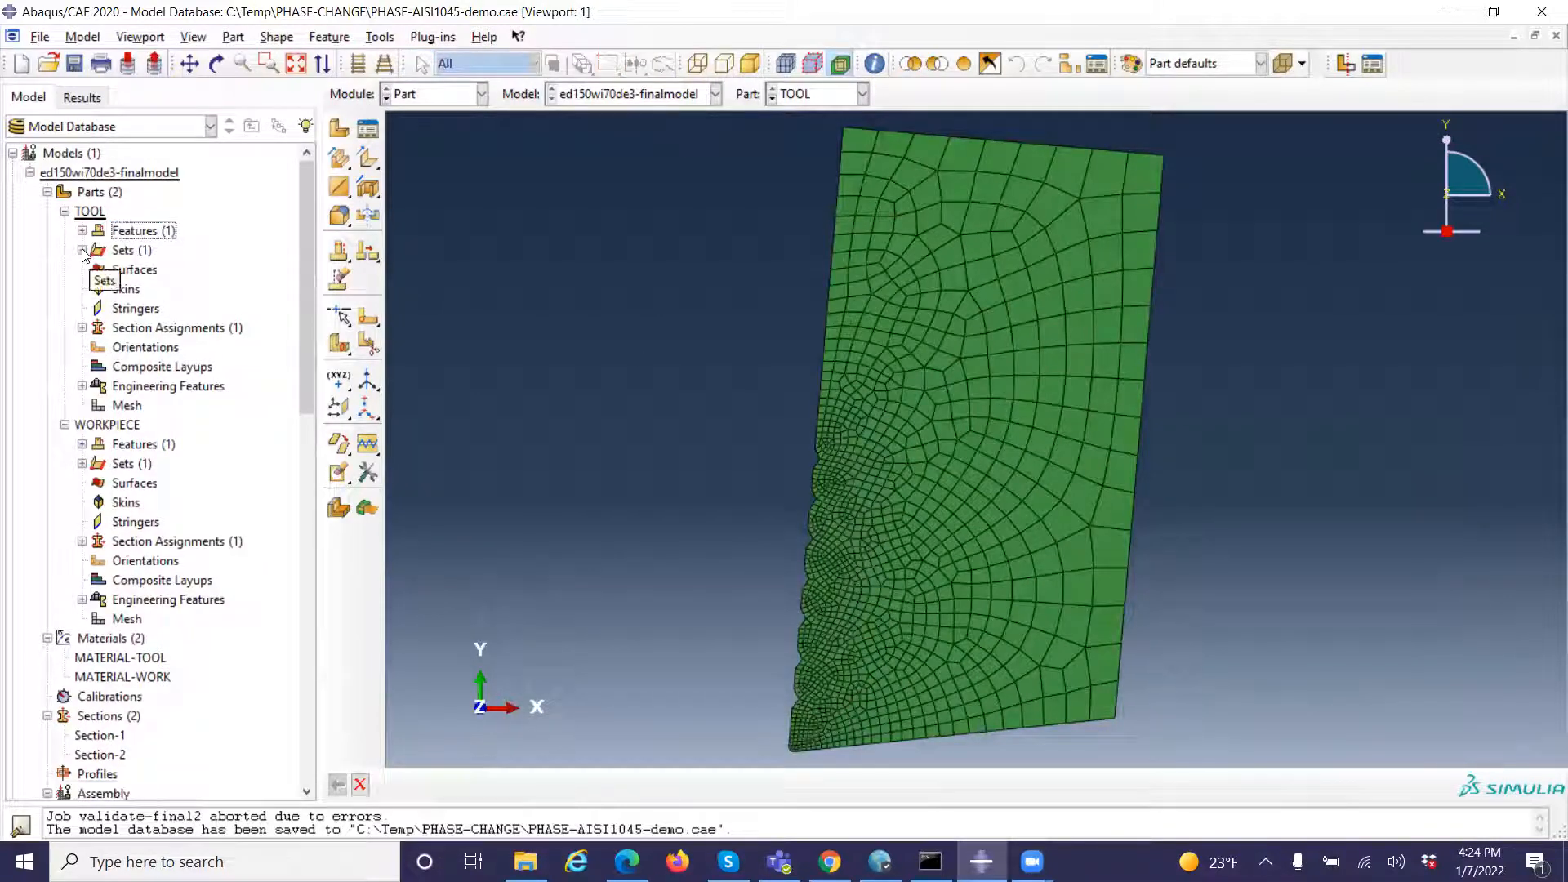
{"action": "left_click", "coordinate": [82, 251]}
{"action": "double_click", "coordinate": [122, 270]}
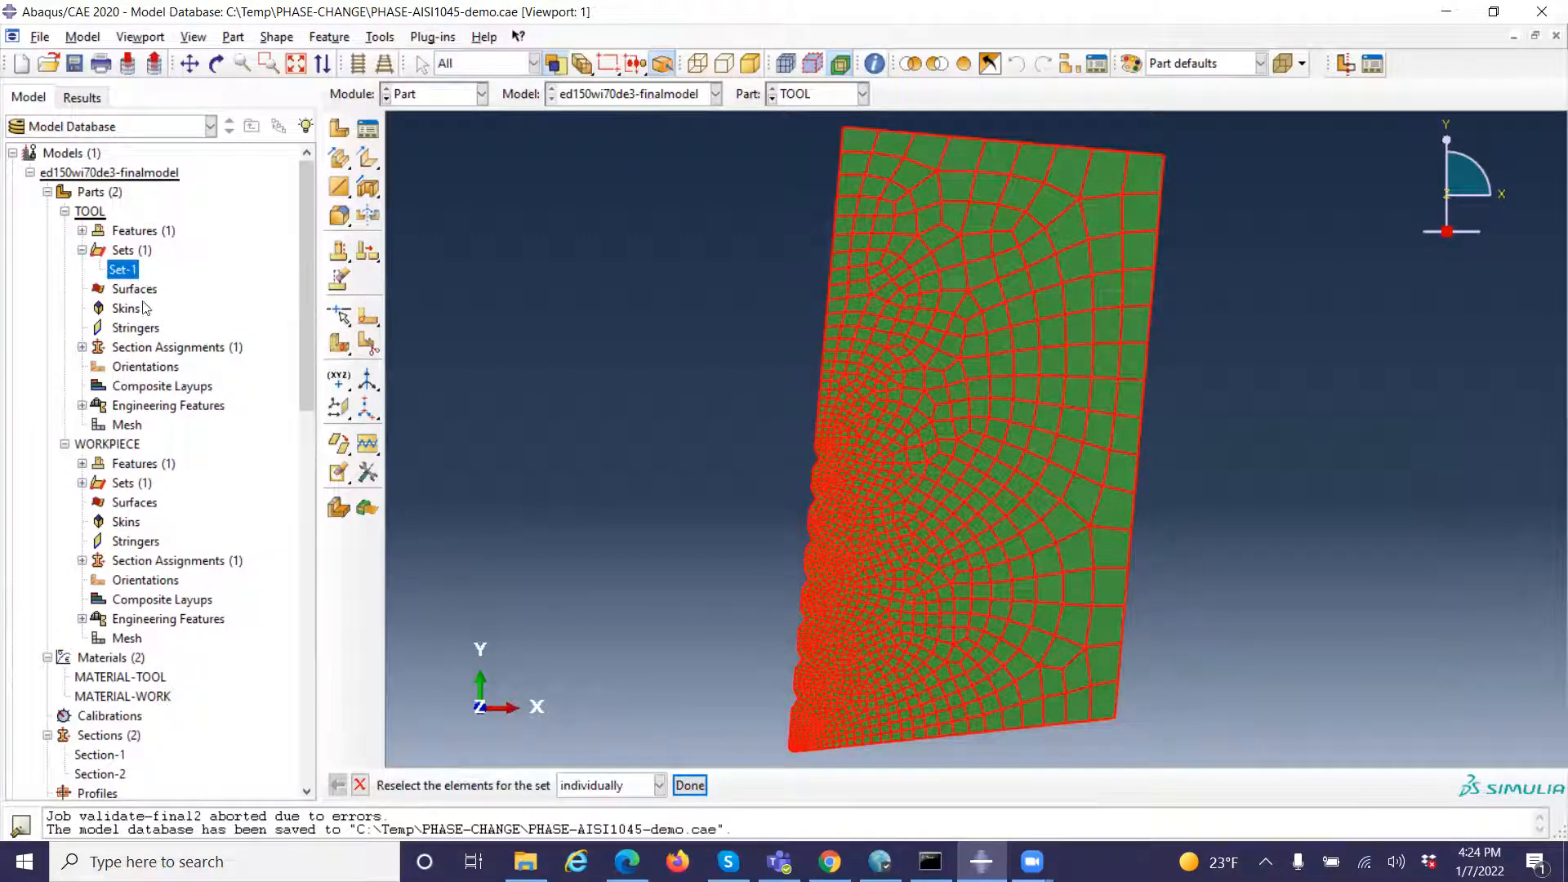
{"action": "left_click", "coordinate": [82, 250]}
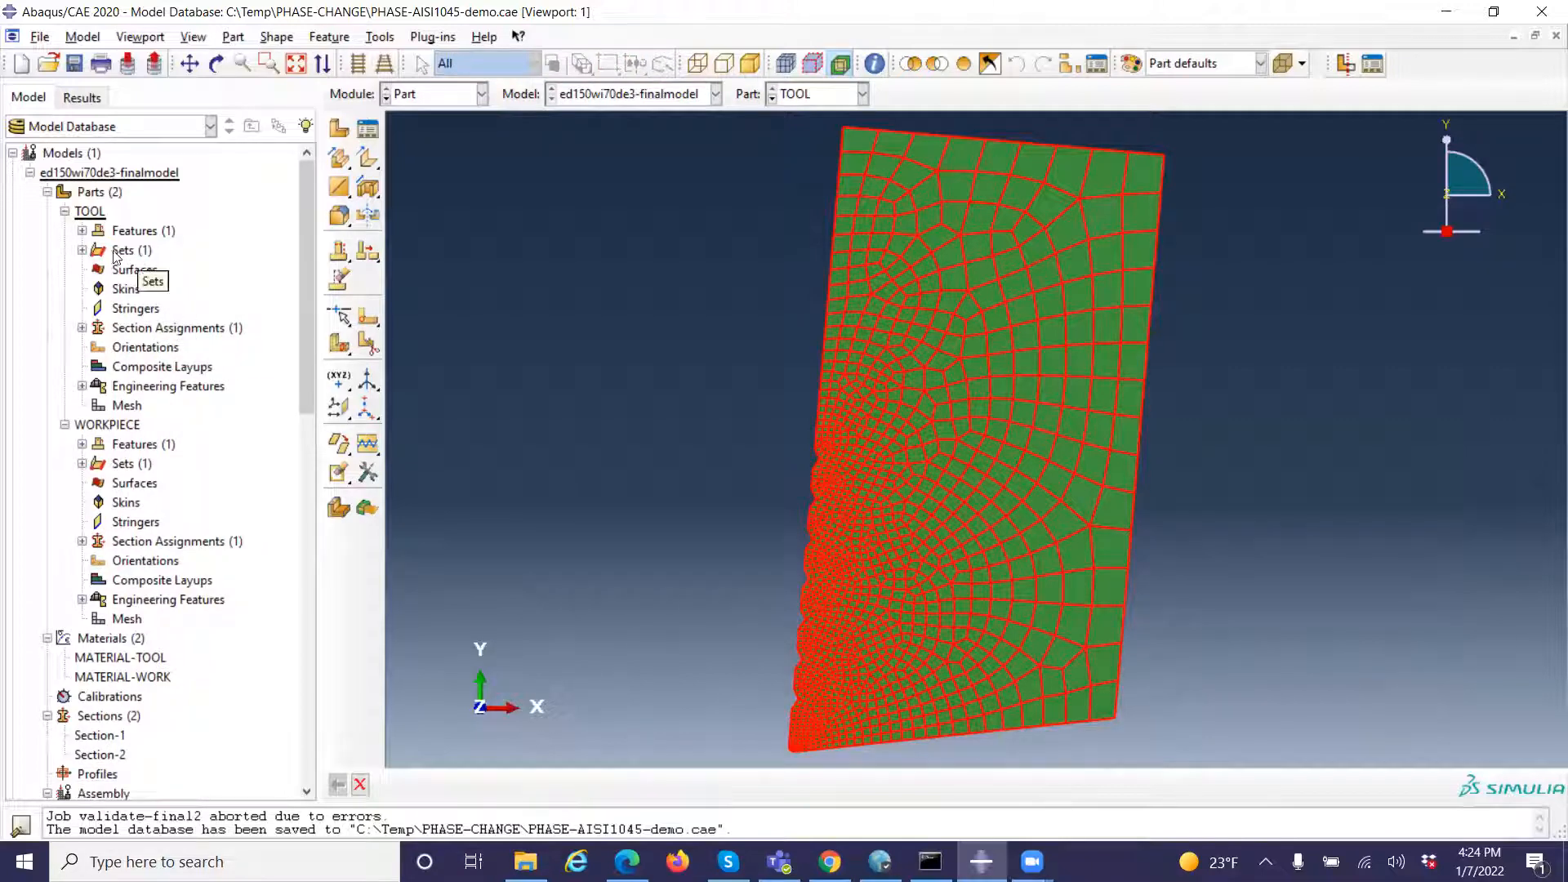
{"action": "left_click", "coordinate": [82, 251]}
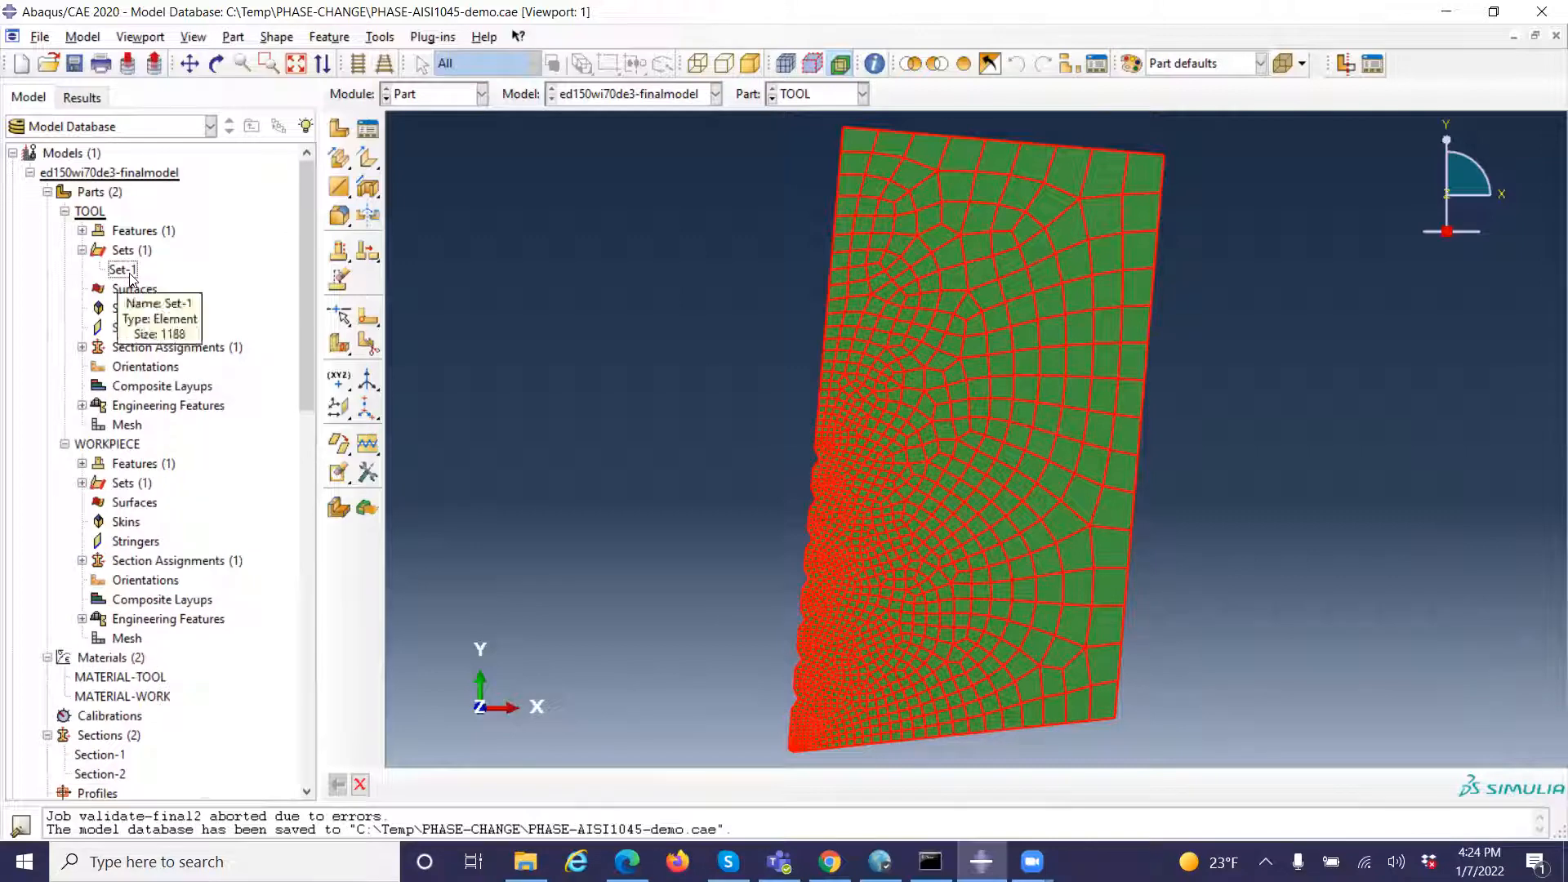
{"action": "left_click", "coordinate": [127, 271]}
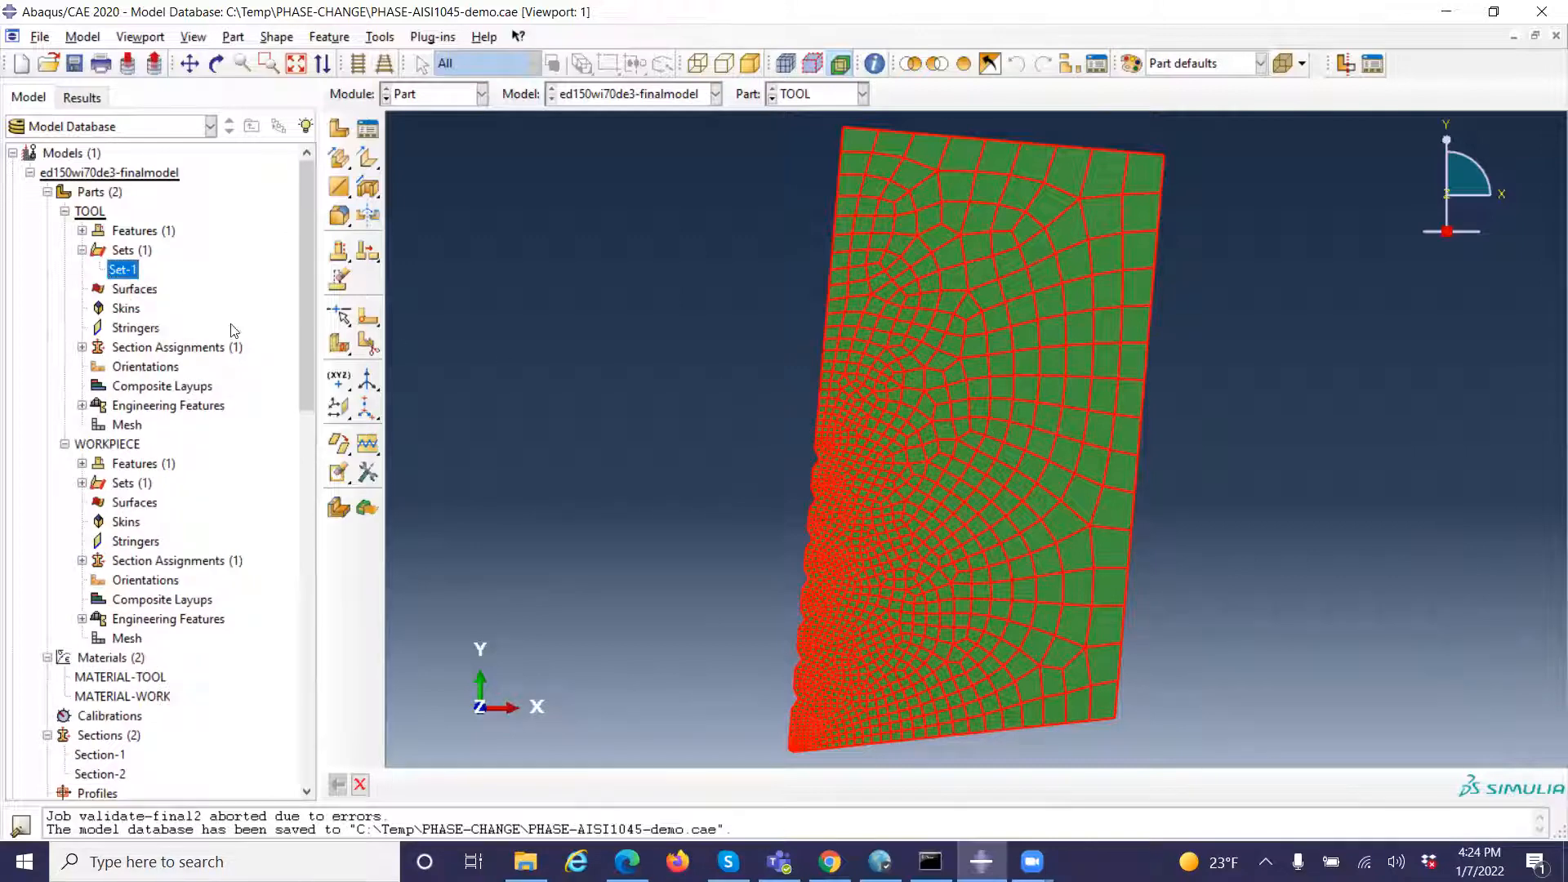
{"action": "left_click", "coordinate": [81, 250]}
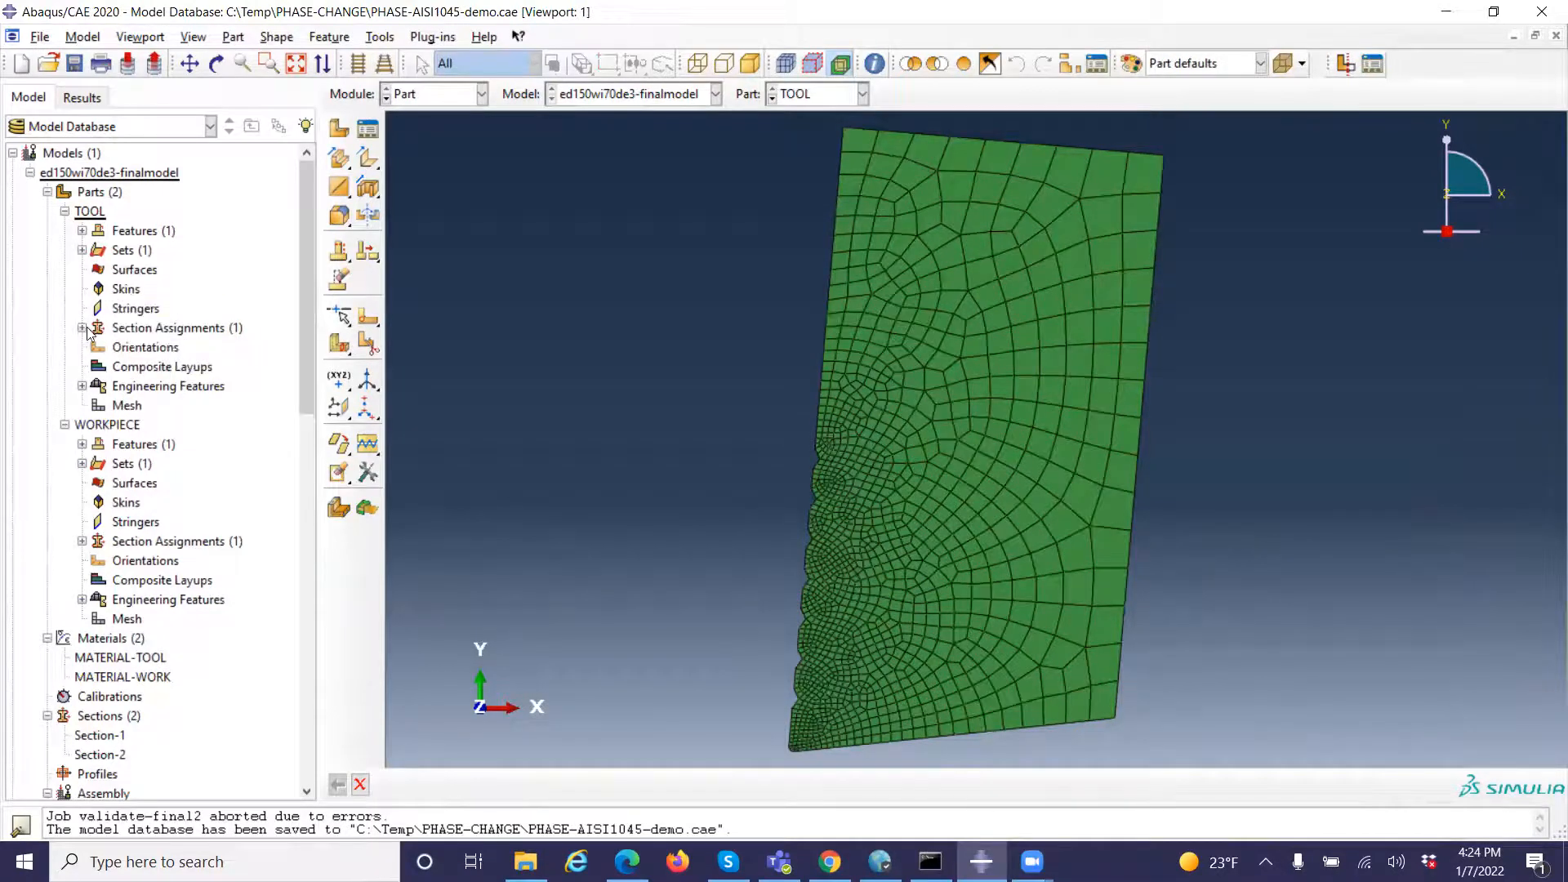
{"action": "left_click", "coordinate": [82, 250]}
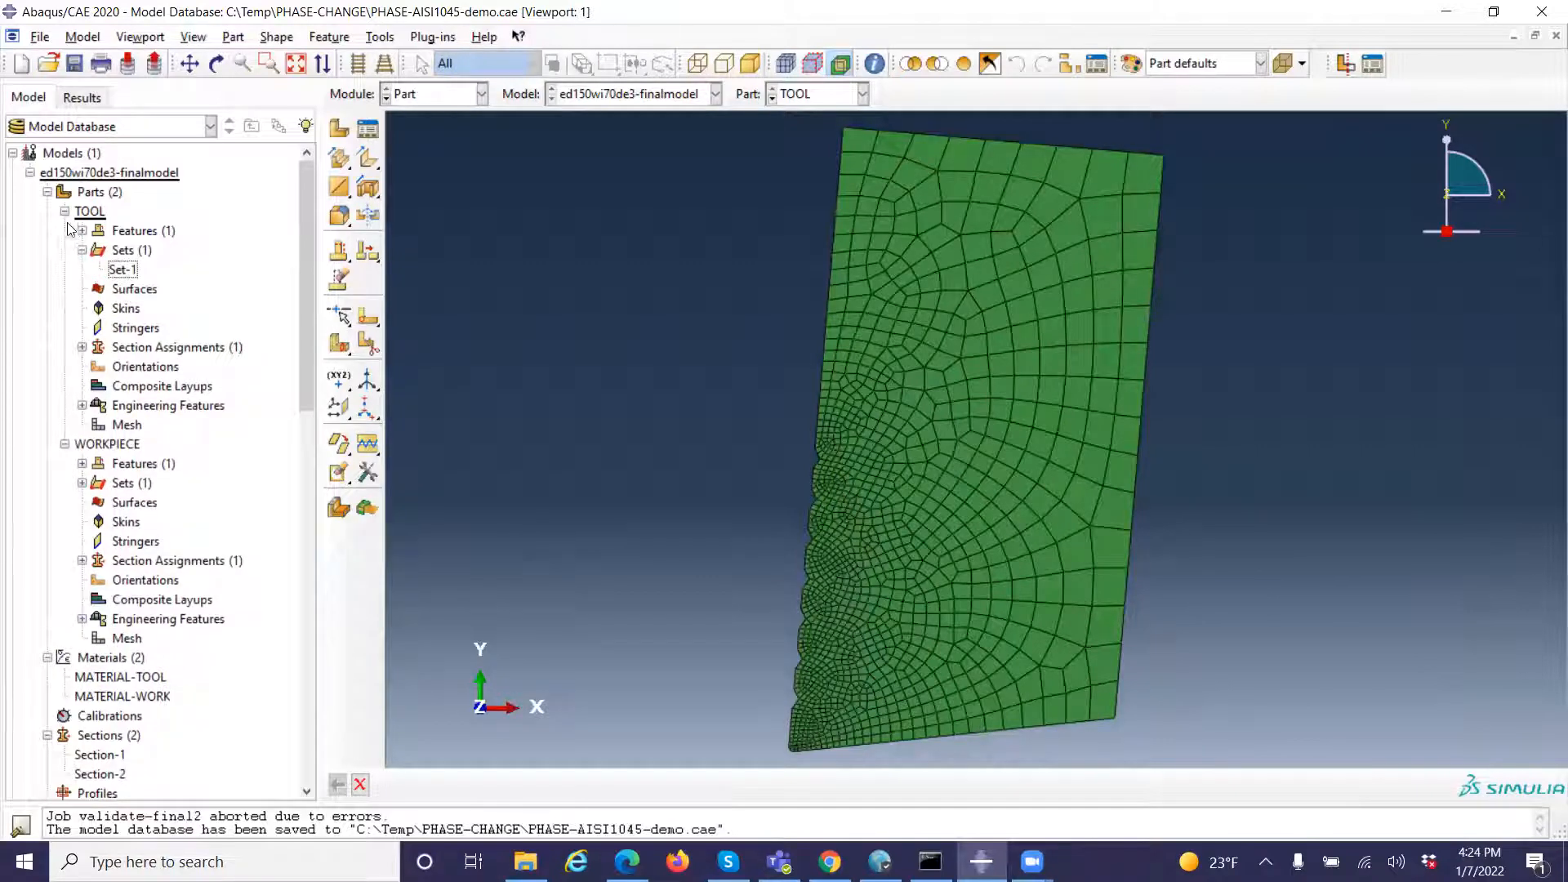
Display the WORKPIECE part by opening its Orphan mesh-1 feature
{"action": "left_click", "coordinate": [65, 211]}
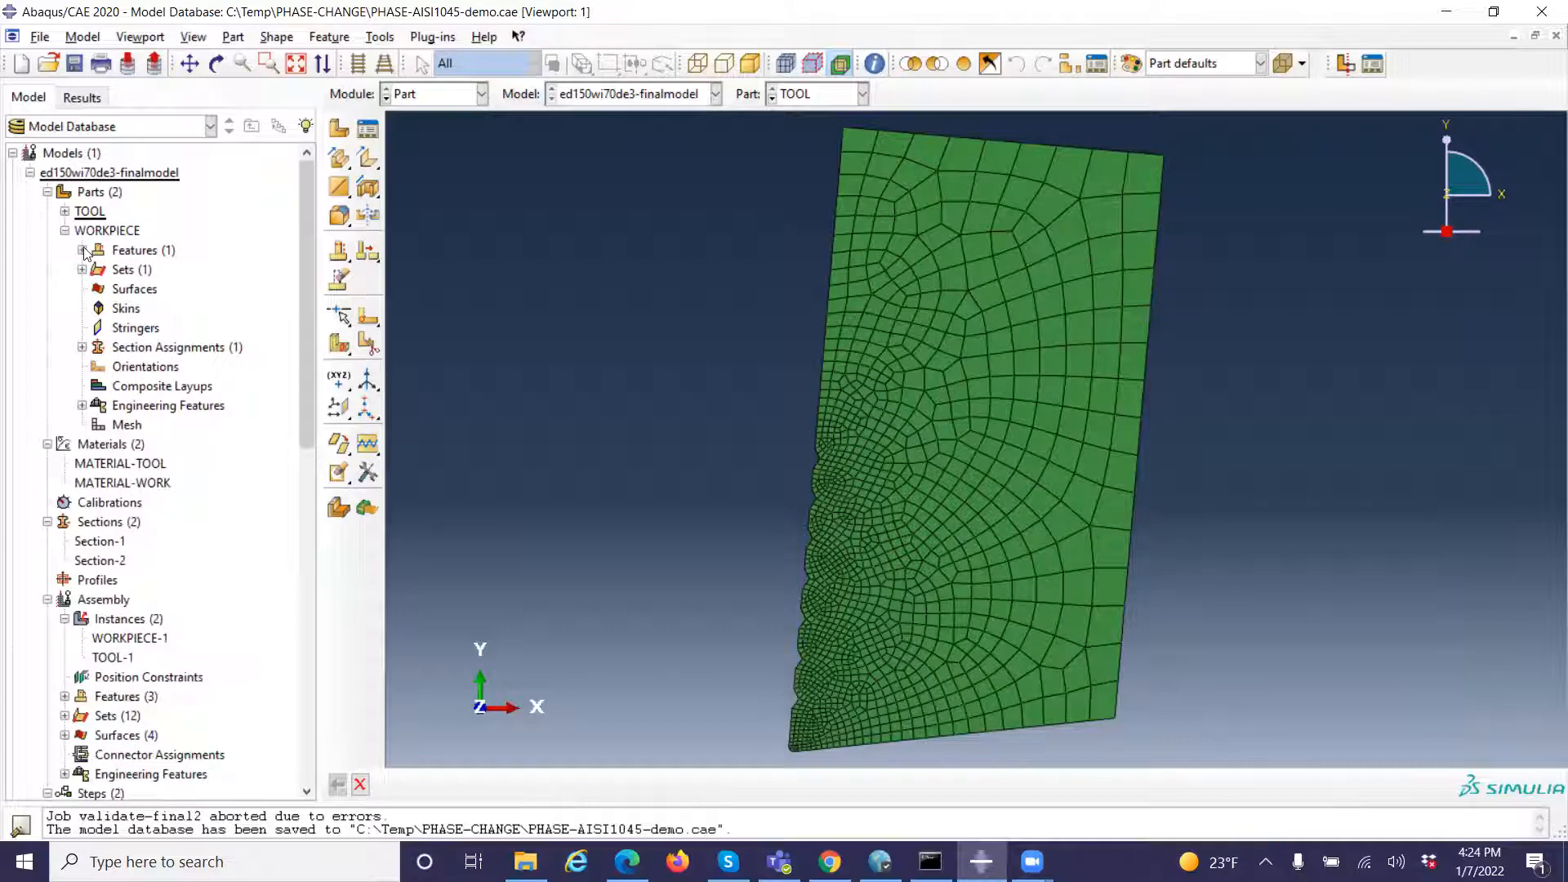
{"action": "left_click", "coordinate": [82, 250]}
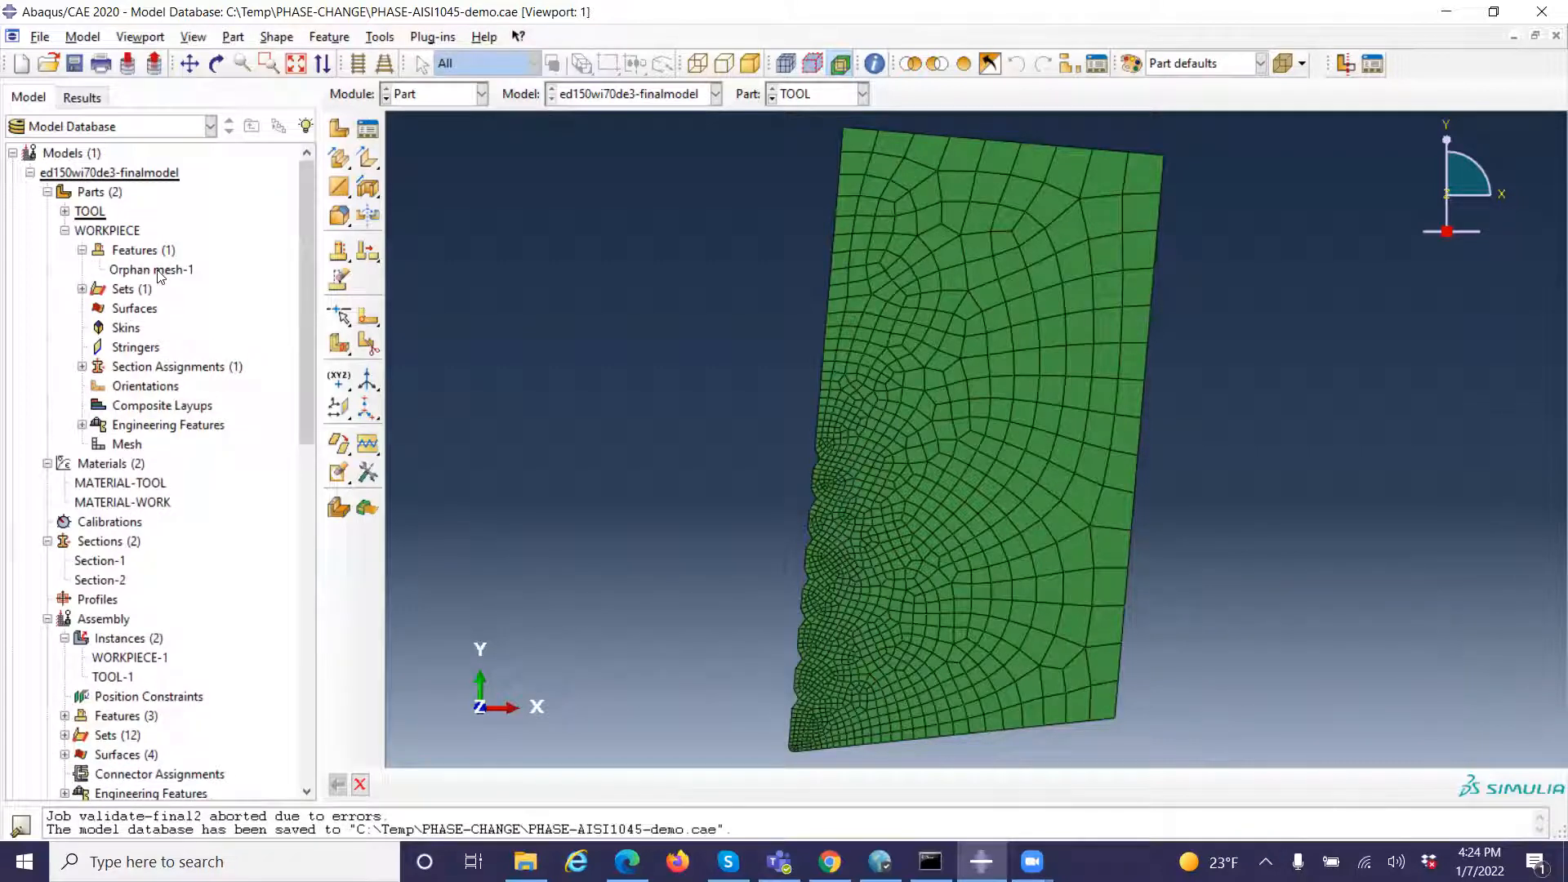
{"action": "double_click", "coordinate": [157, 272]}
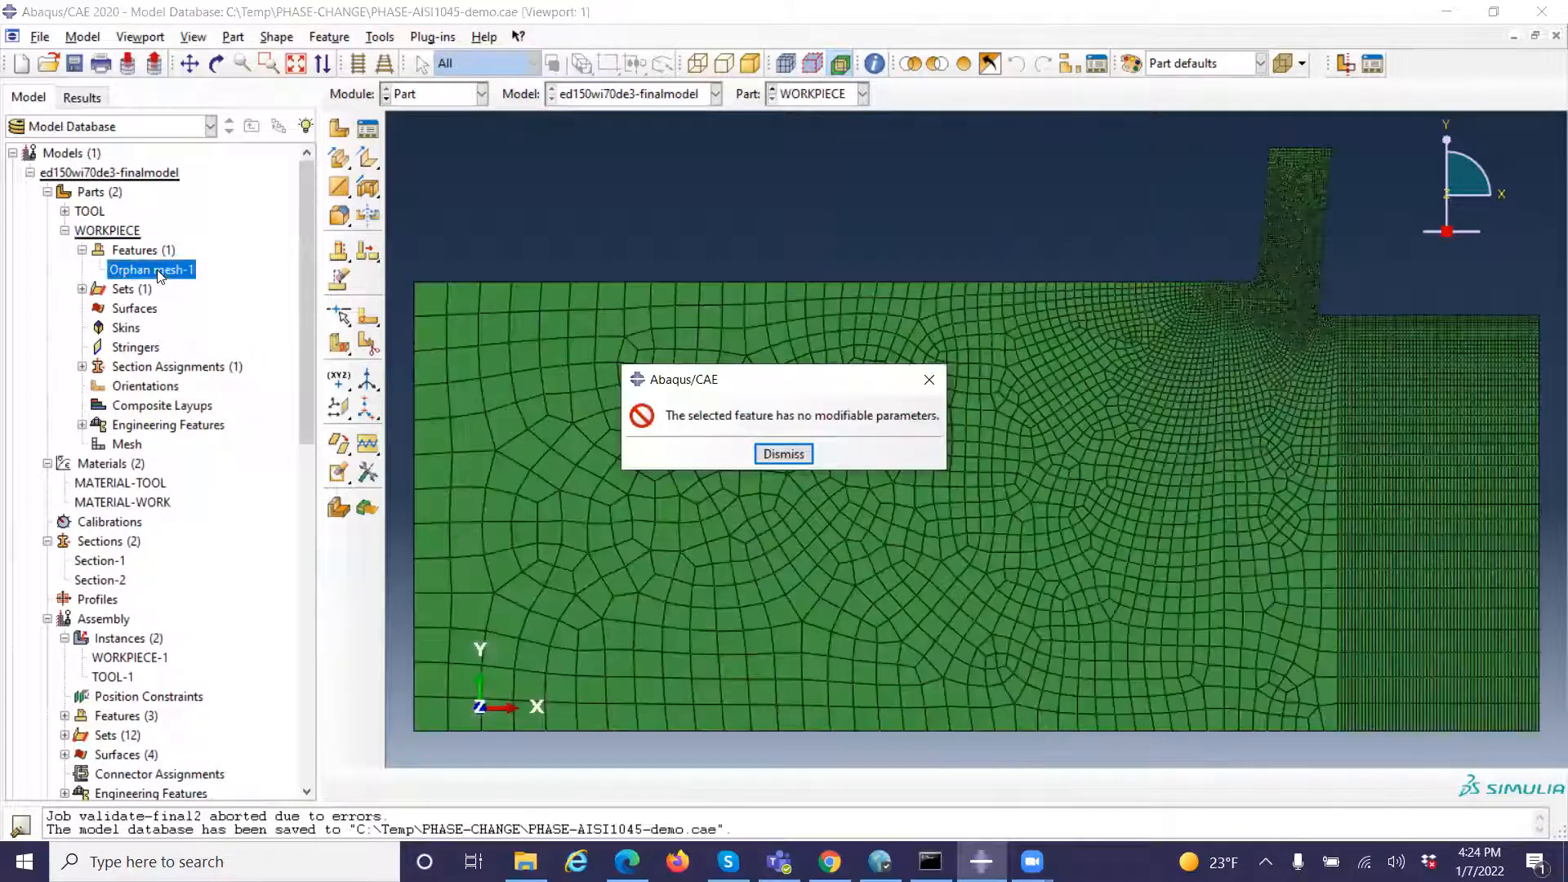
{"action": "left_click", "coordinate": [783, 454]}
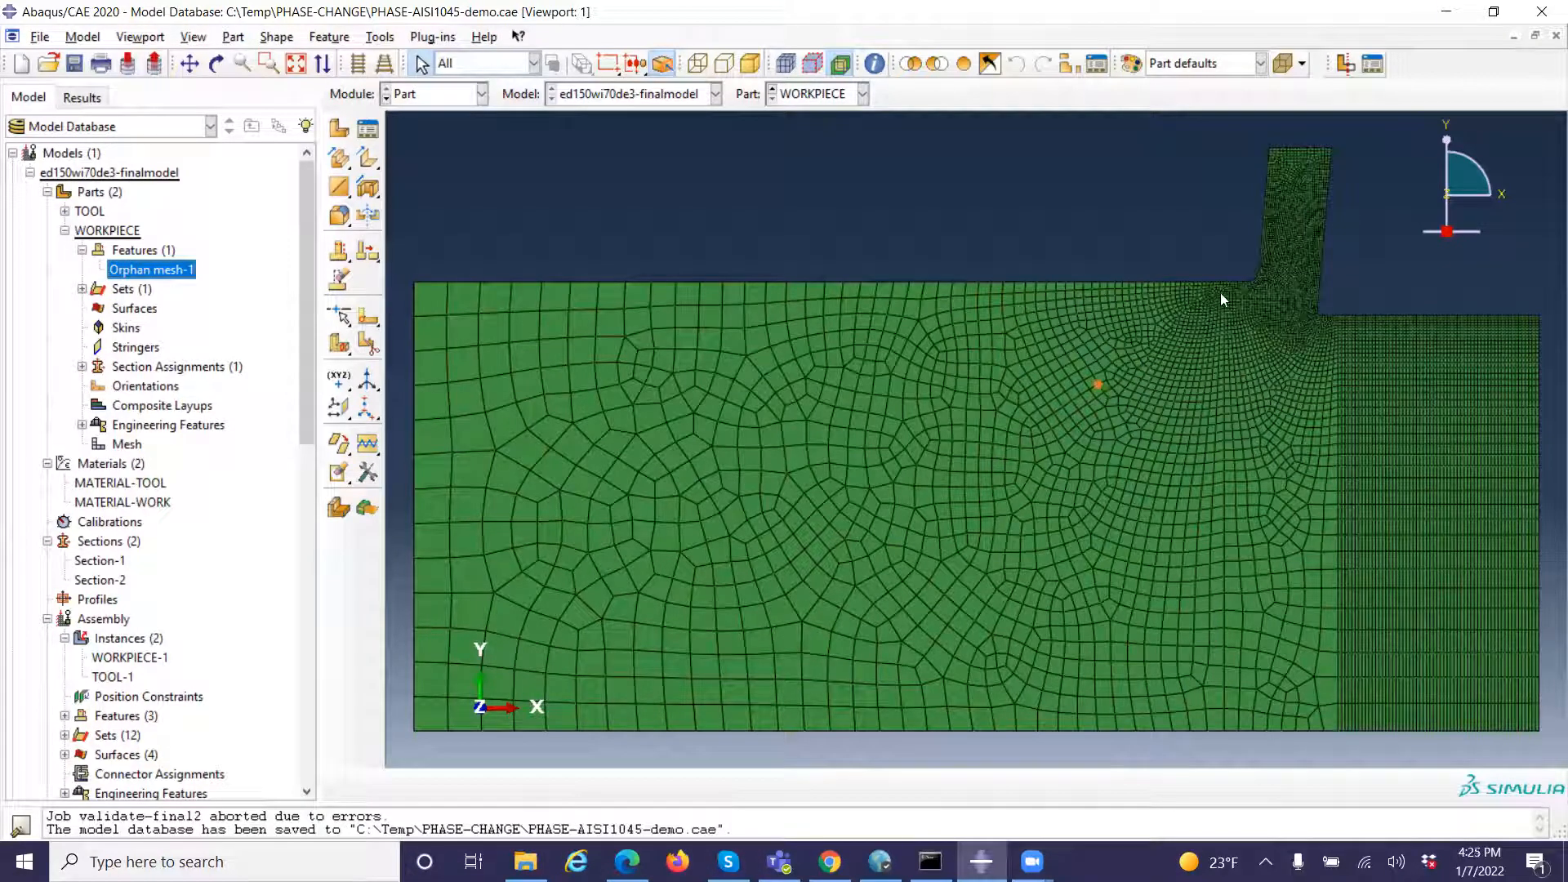
Highlight Set-1 of the WORKPIECE part to examine which elements it contains
{"action": "left_click", "coordinate": [83, 289]}
{"action": "left_click", "coordinate": [122, 308]}
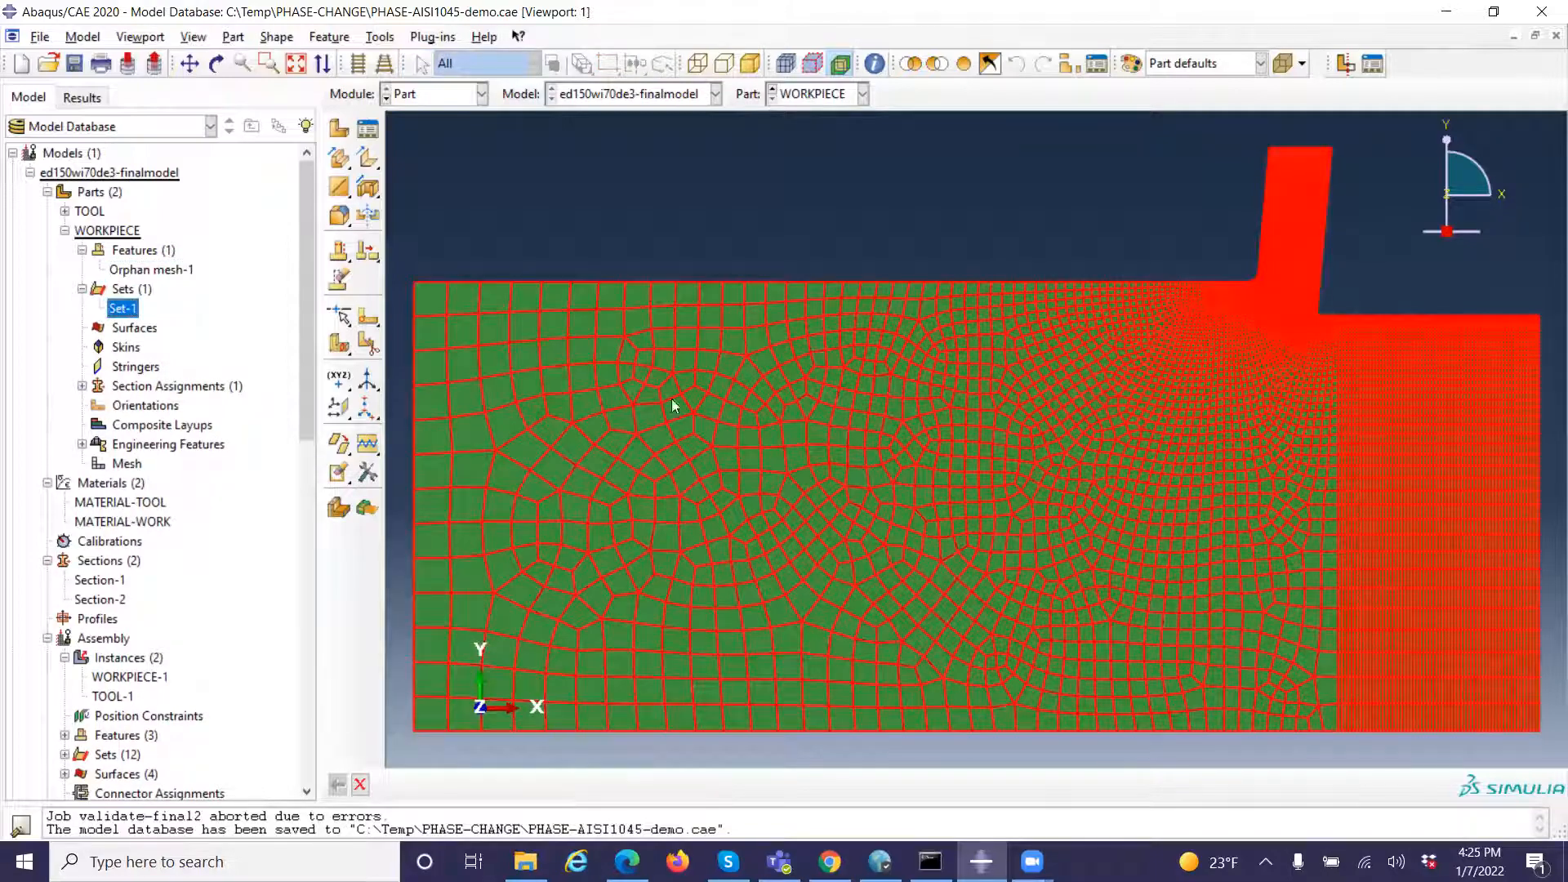
{"action": "left_click", "coordinate": [83, 284]}
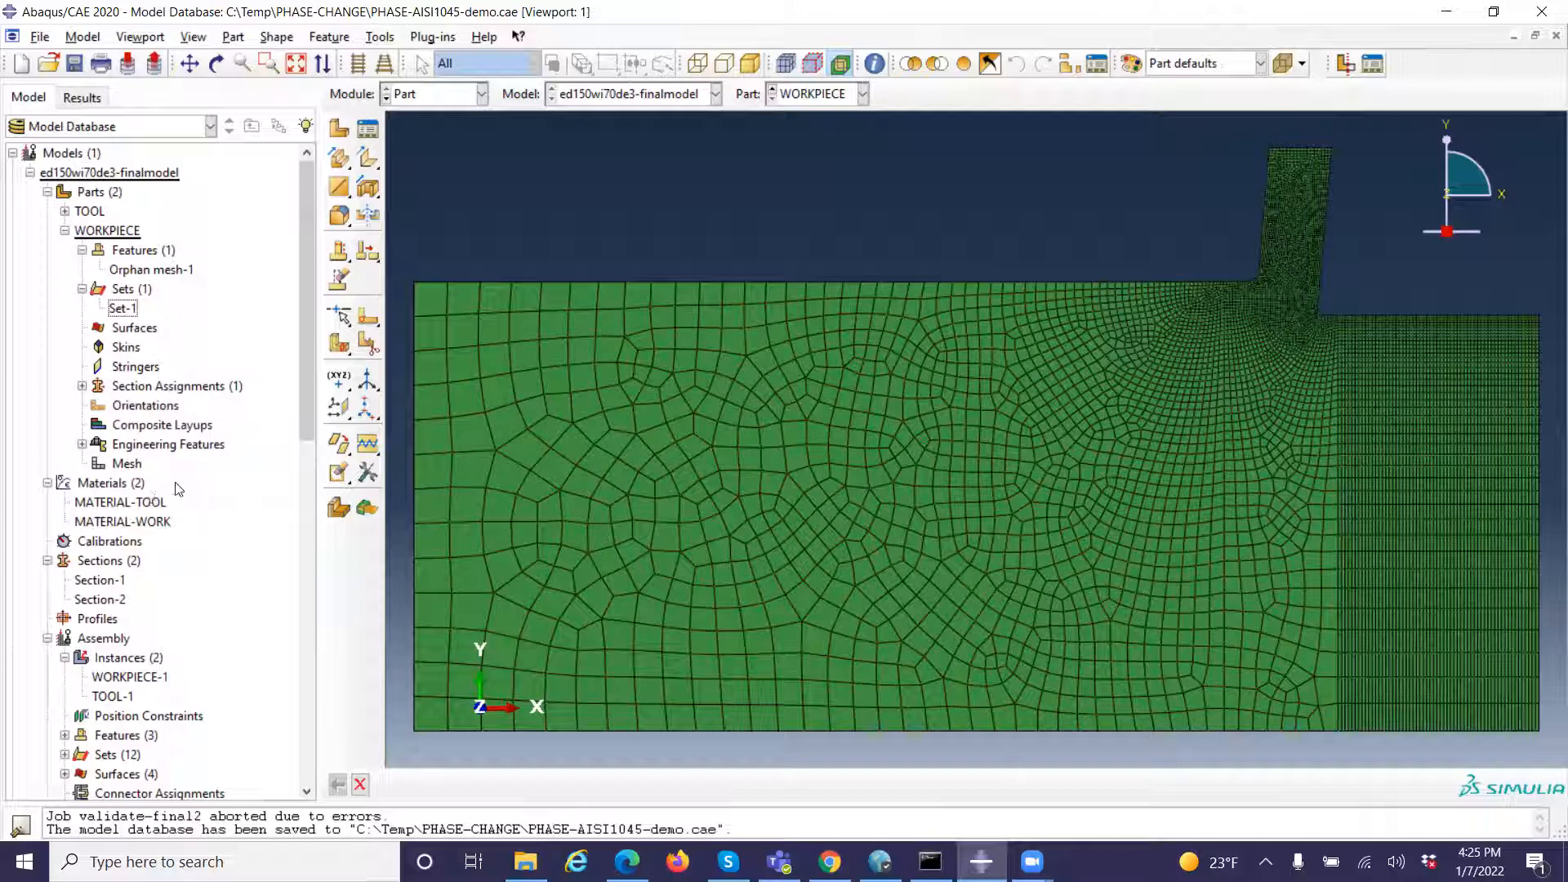
Check the engineering features of the WORKPIECE part, and collapse the list of parts
{"action": "scroll", "coordinate": [307, 415], "scroll_direction": "down", "scroll_amount": 2}
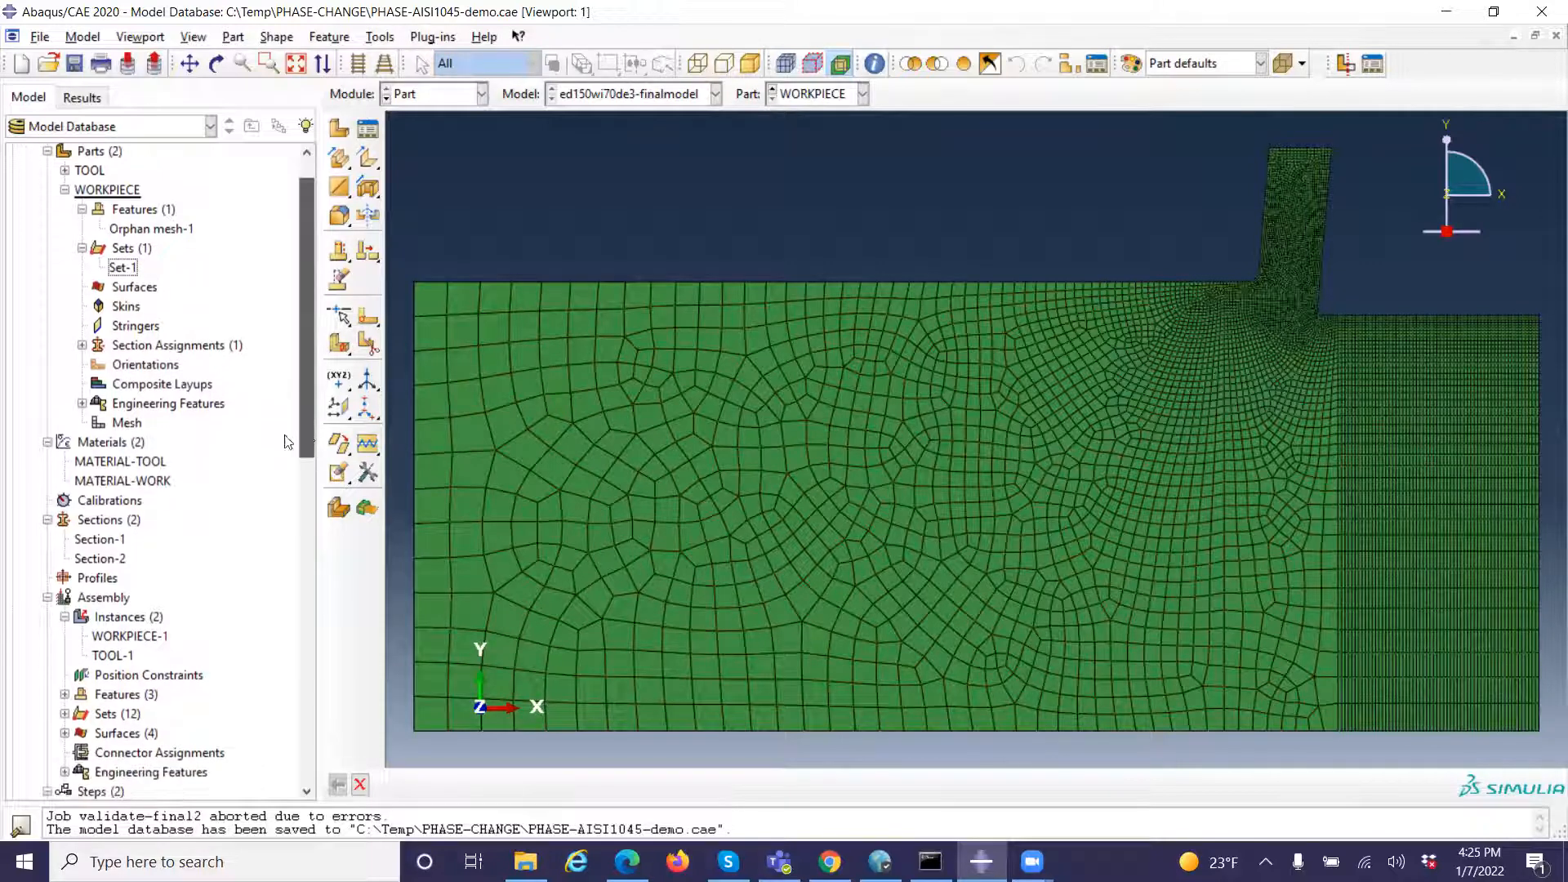
{"action": "left_click", "coordinate": [82, 401]}
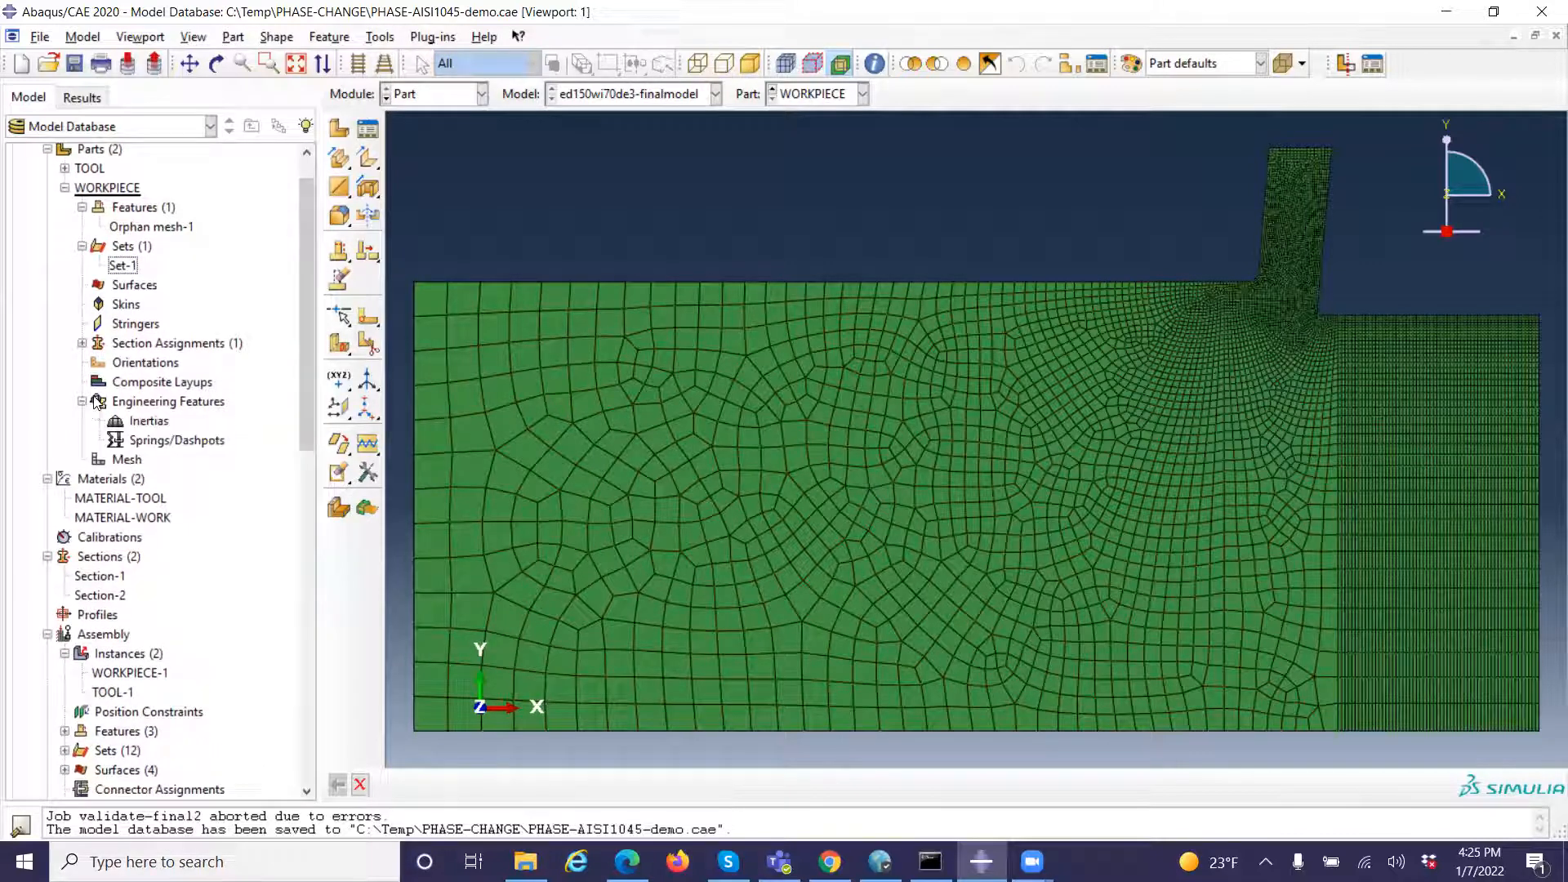
{"action": "left_click", "coordinate": [82, 401]}
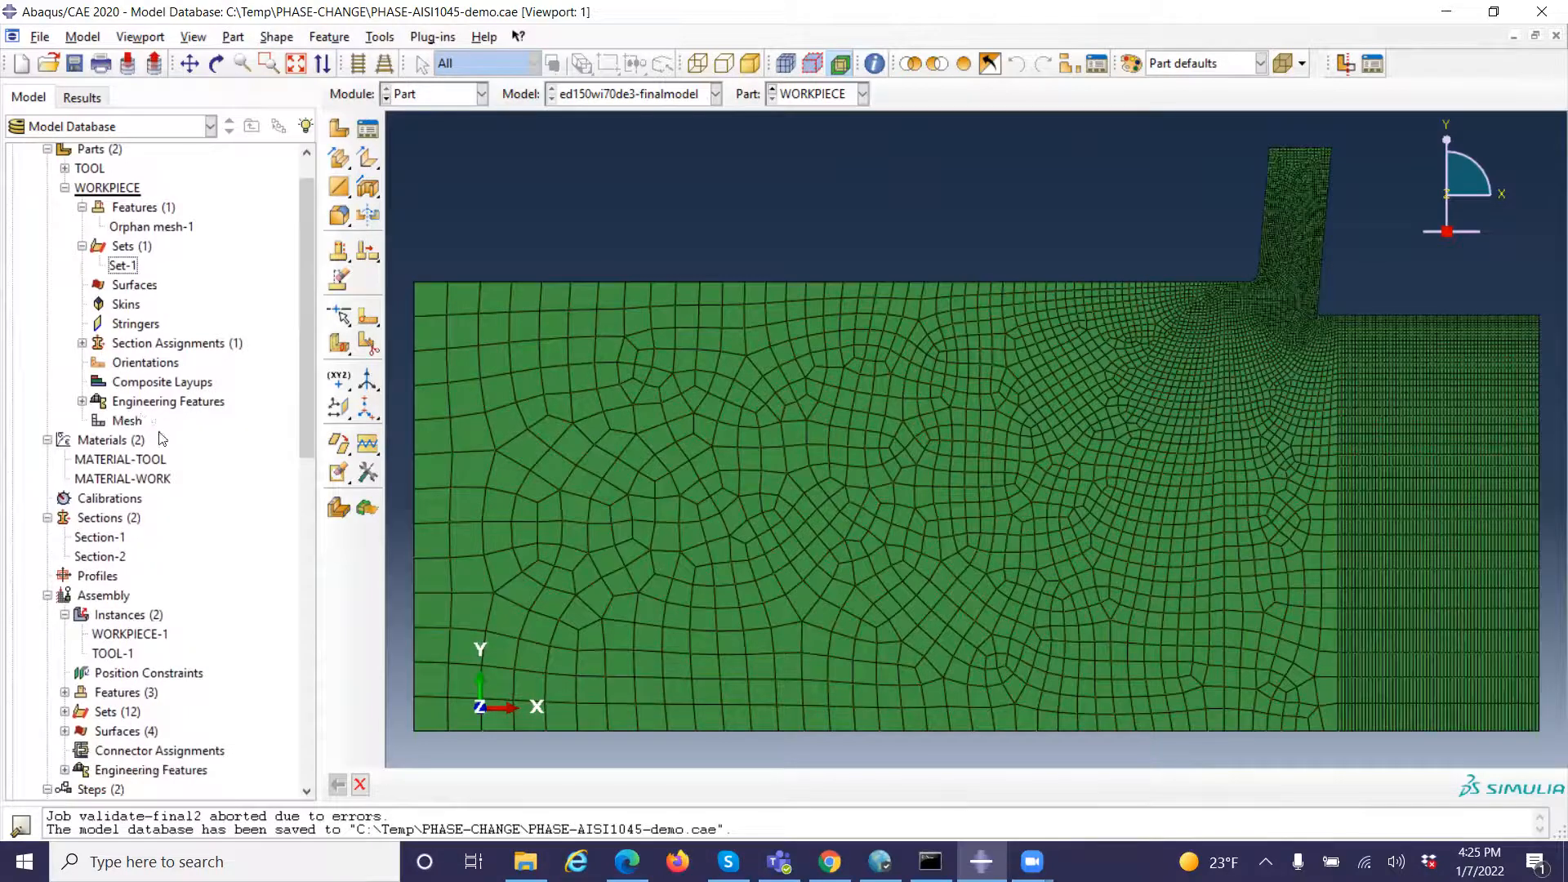
{"action": "left_click", "coordinate": [47, 149]}
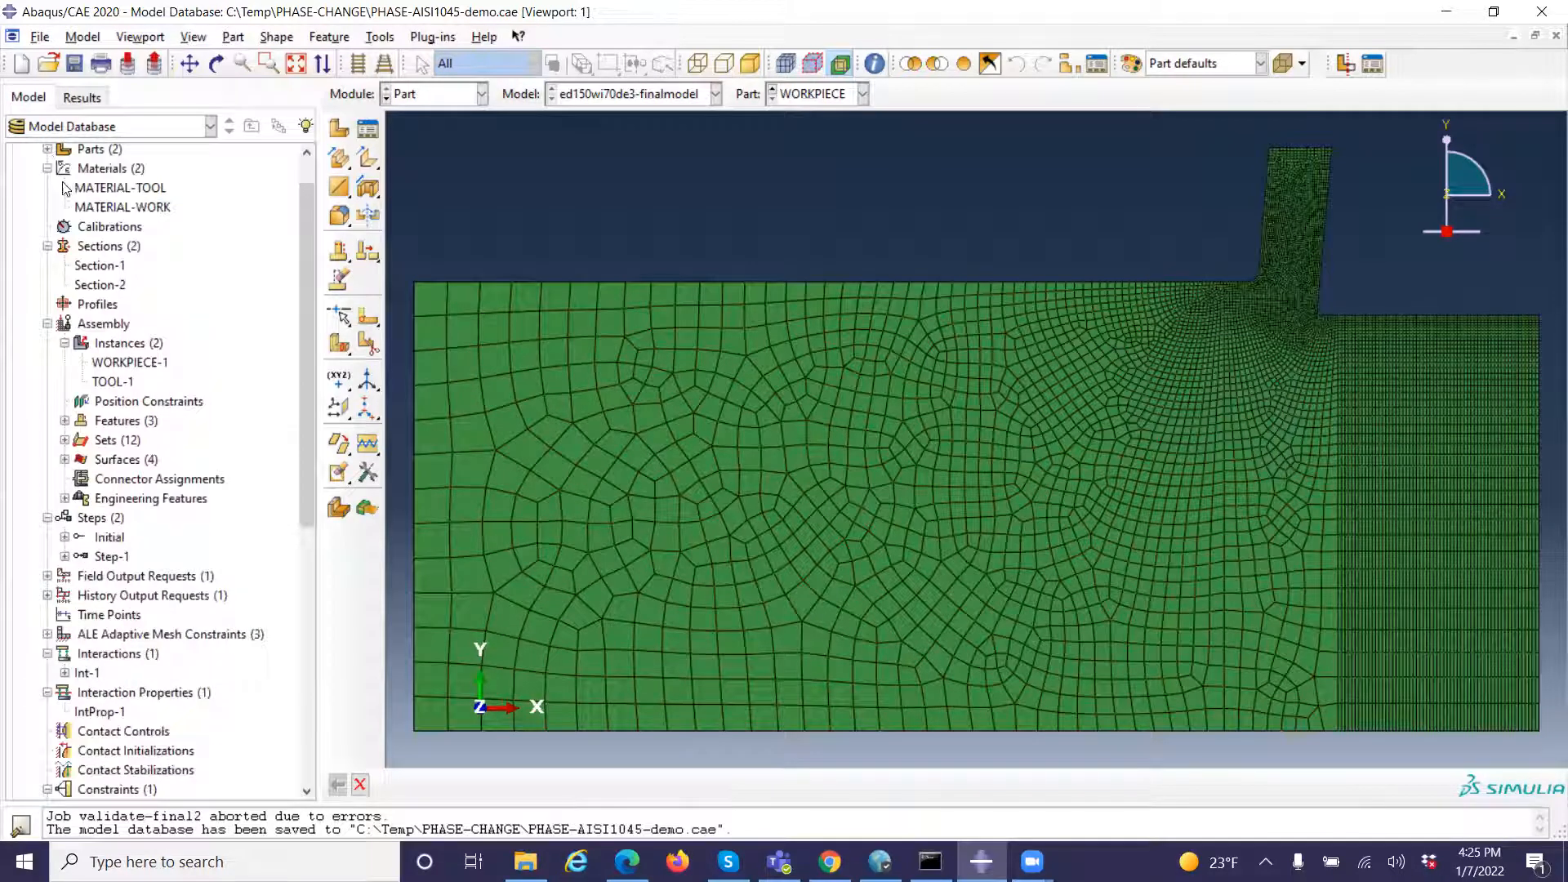
Open the MATERIAL-TOOL definition and review its conductivity, density and Depvar settings
{"action": "left_click", "coordinate": [121, 188]}
{"action": "double_click", "coordinate": [121, 188]}
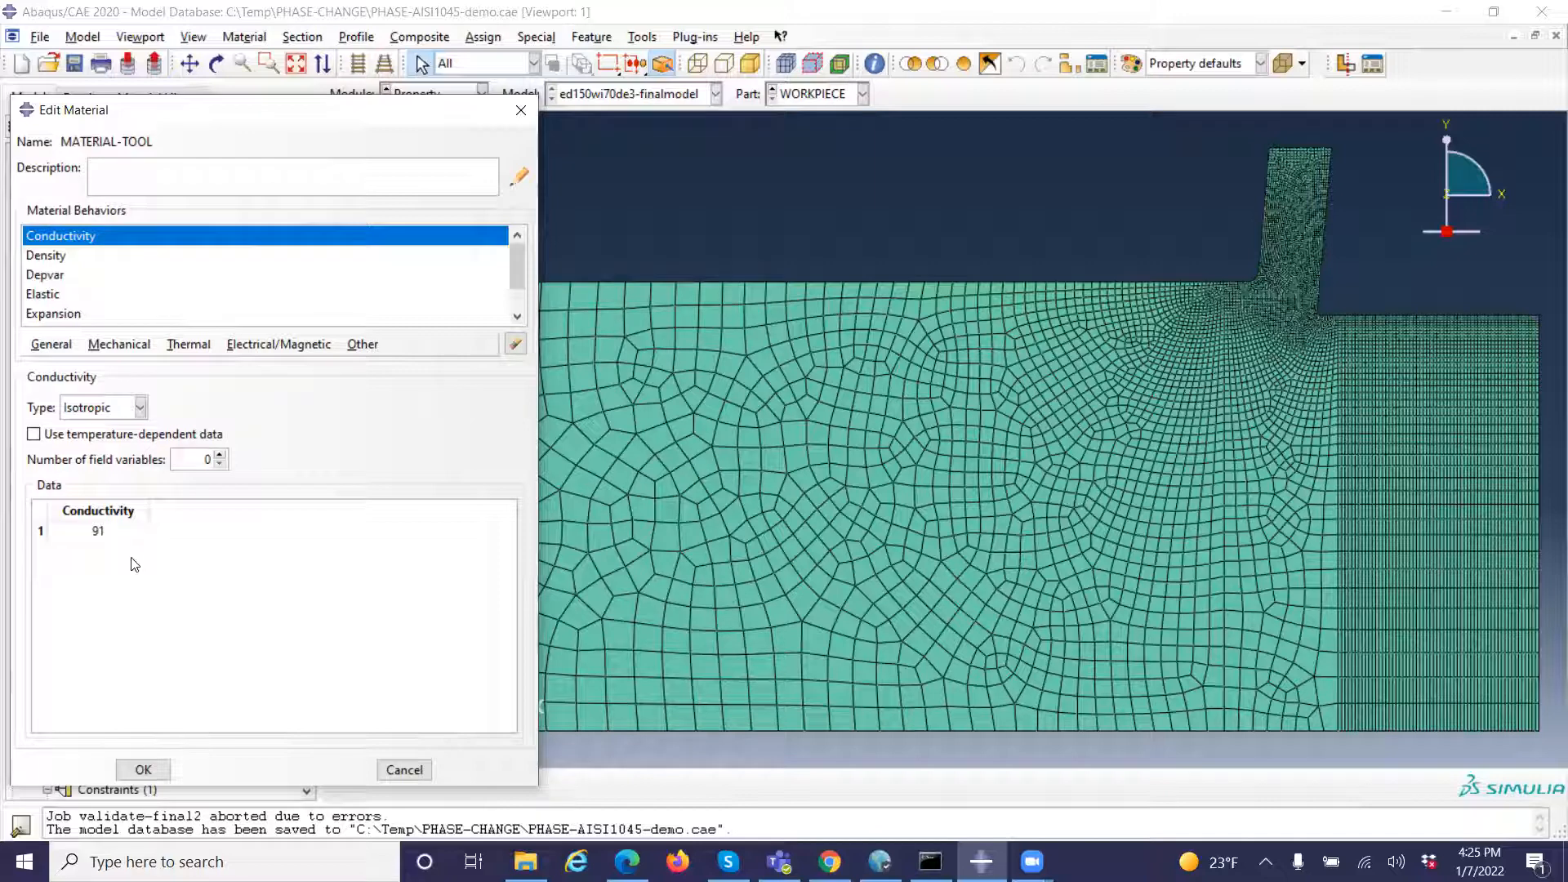
{"action": "left_click", "coordinate": [70, 258]}
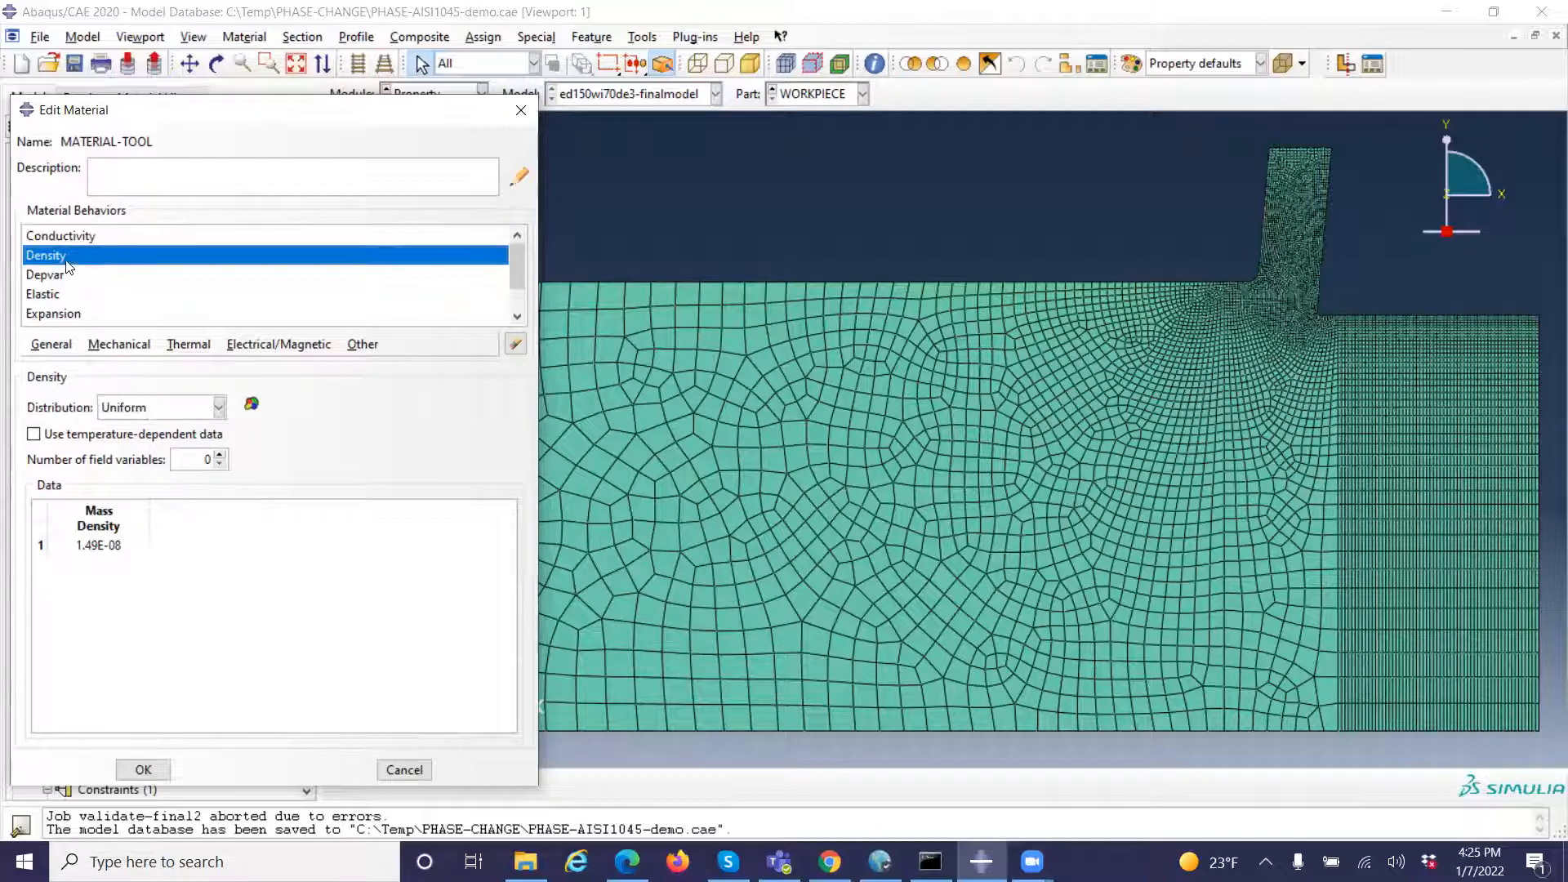
{"action": "left_click", "coordinate": [102, 542]}
{"action": "left_click", "coordinate": [56, 277]}
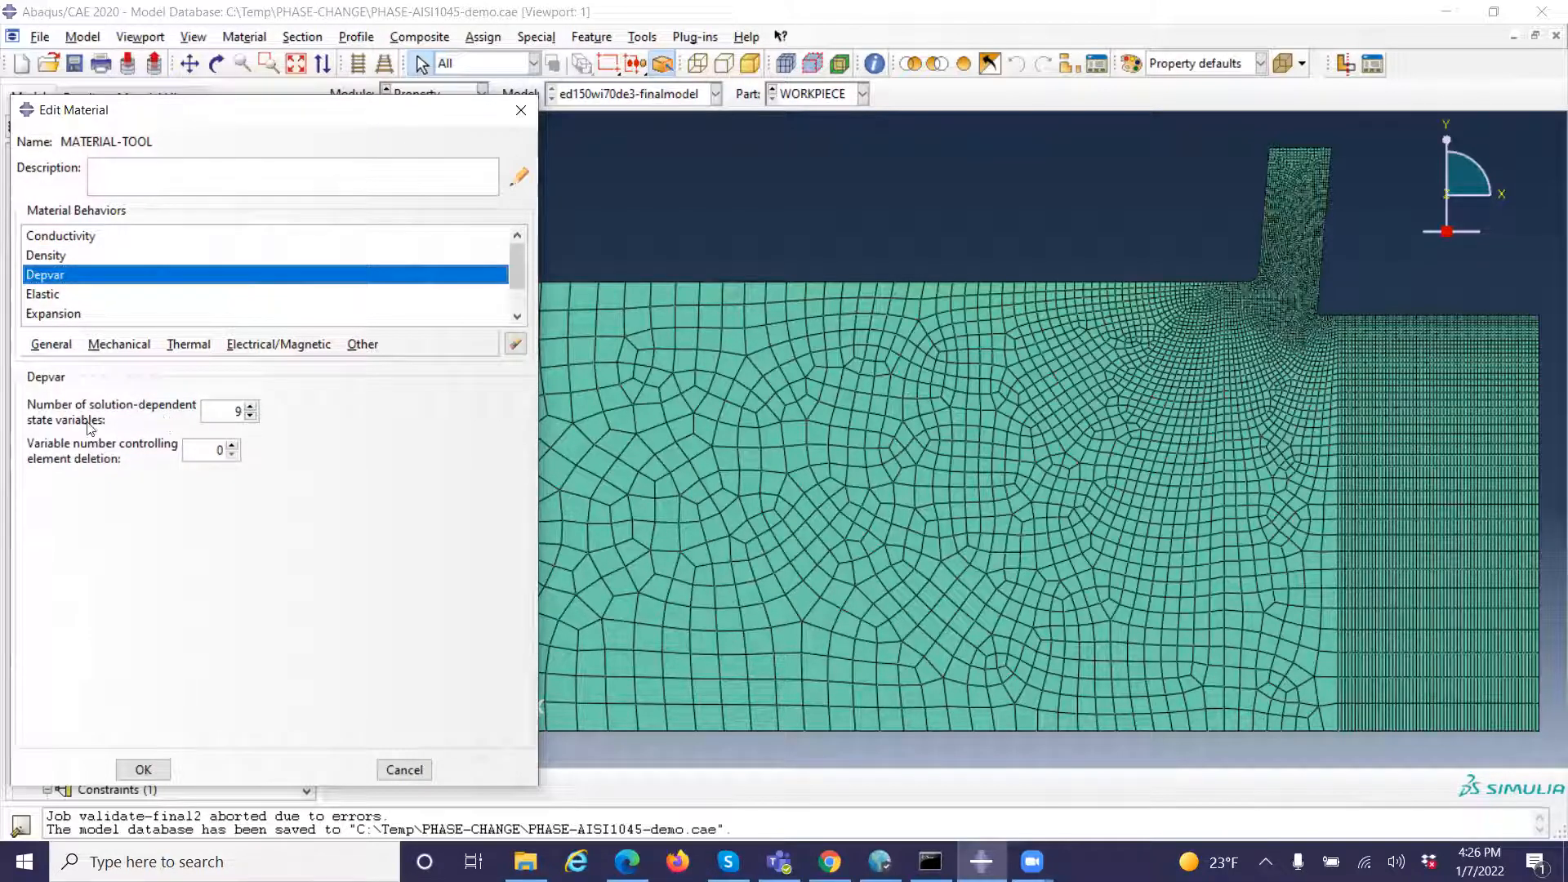
Review the elastic, expansion, specific heat and user defined field behaviors of MATERIAL-TOOL, and close it without changes
{"action": "left_click", "coordinate": [58, 295]}
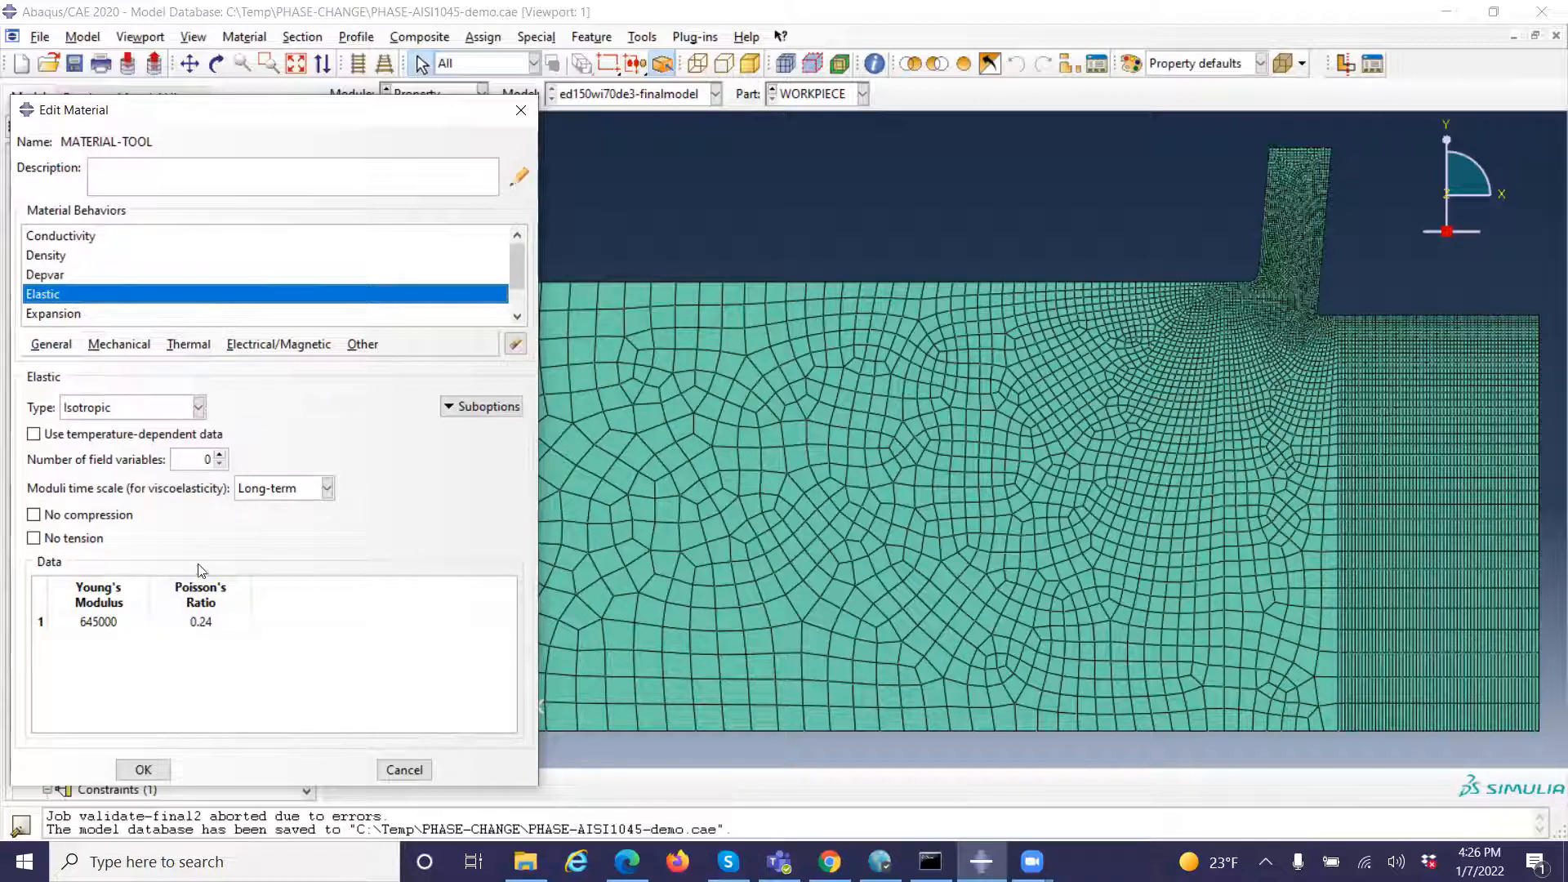
{"action": "left_click", "coordinate": [79, 317]}
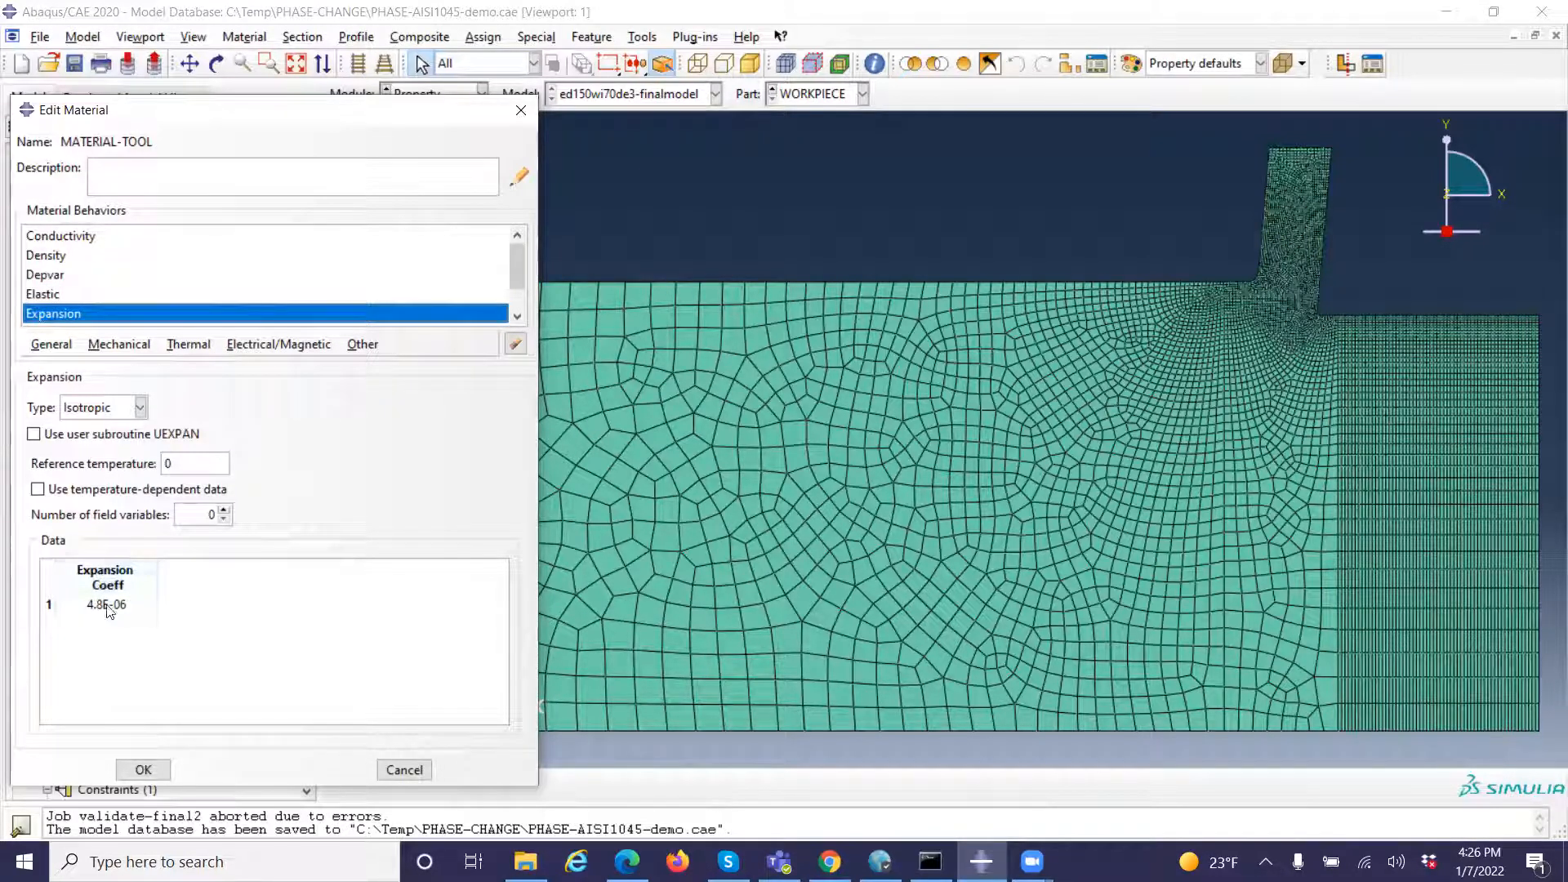
{"action": "scroll", "coordinate": [355, 272], "scroll_direction": "down", "scroll_amount": 1}
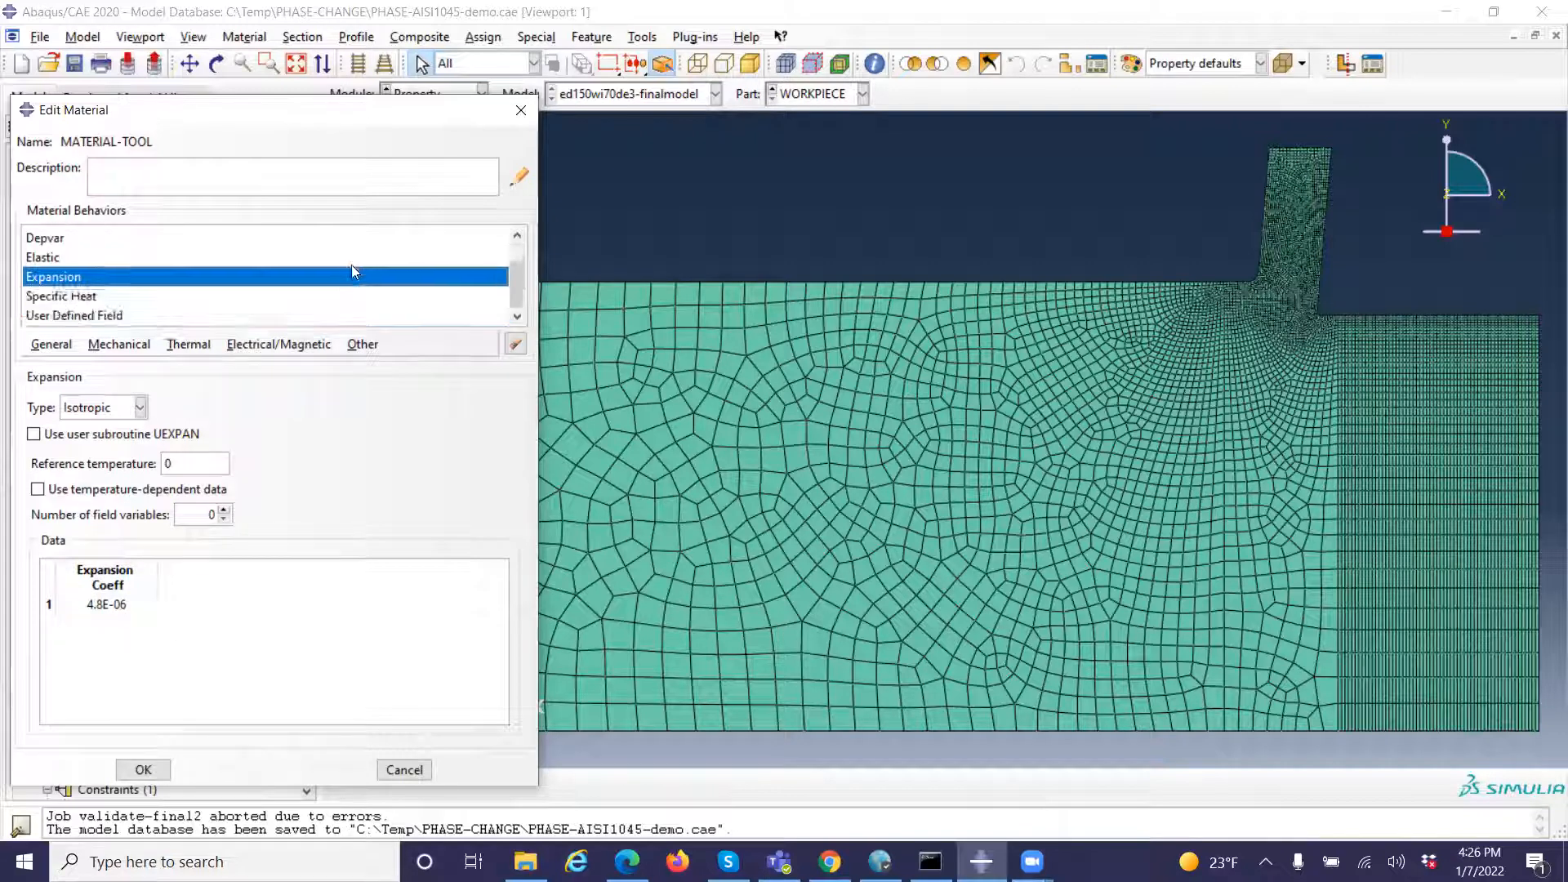
{"action": "left_click", "coordinate": [70, 296]}
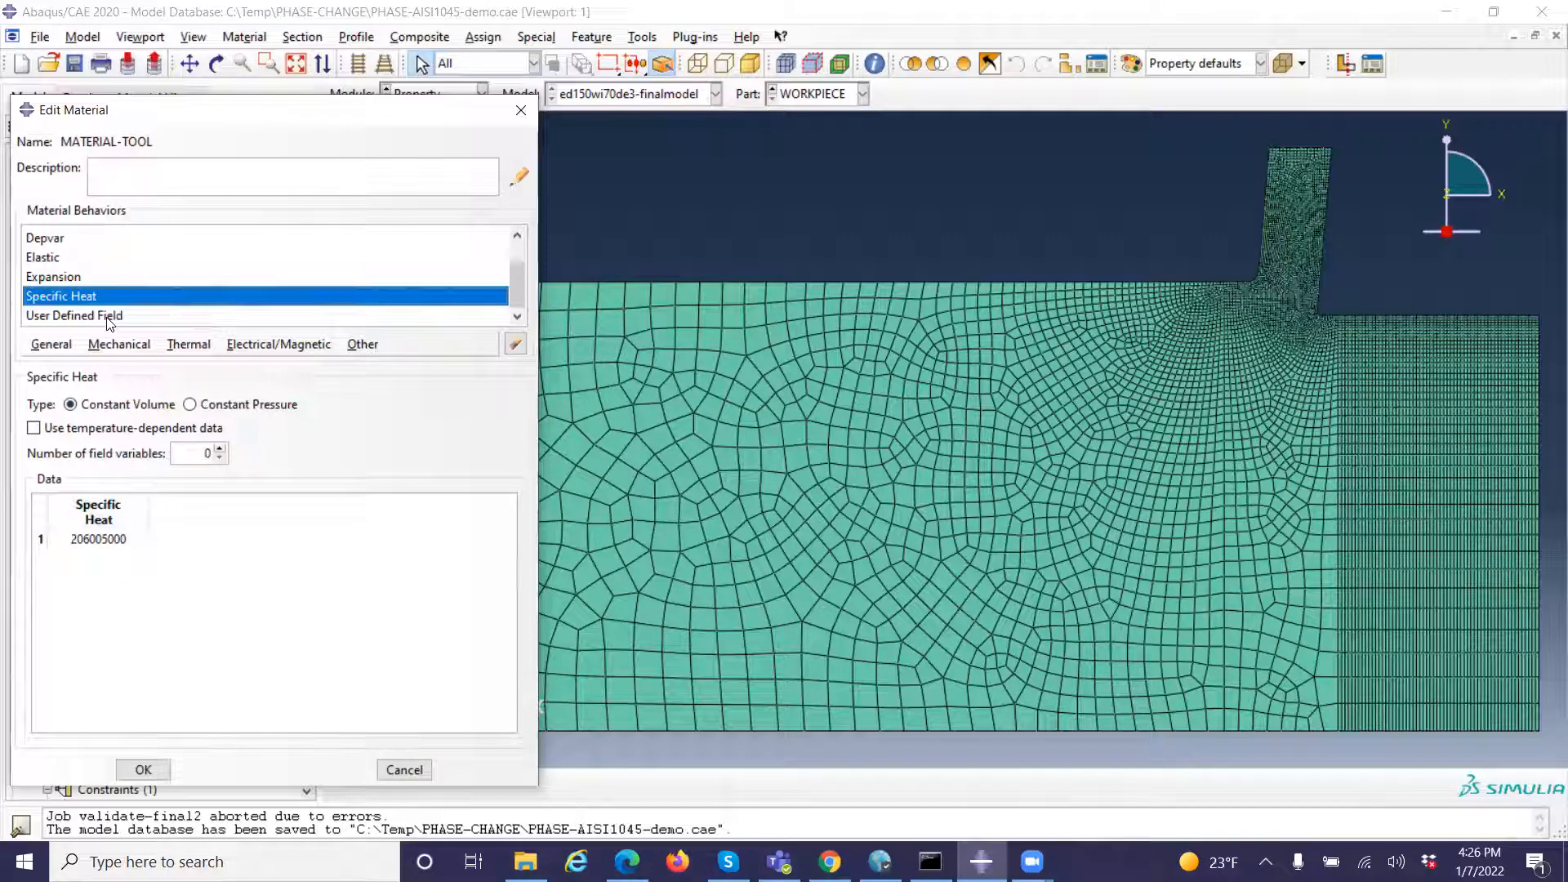
{"action": "left_click", "coordinate": [109, 317]}
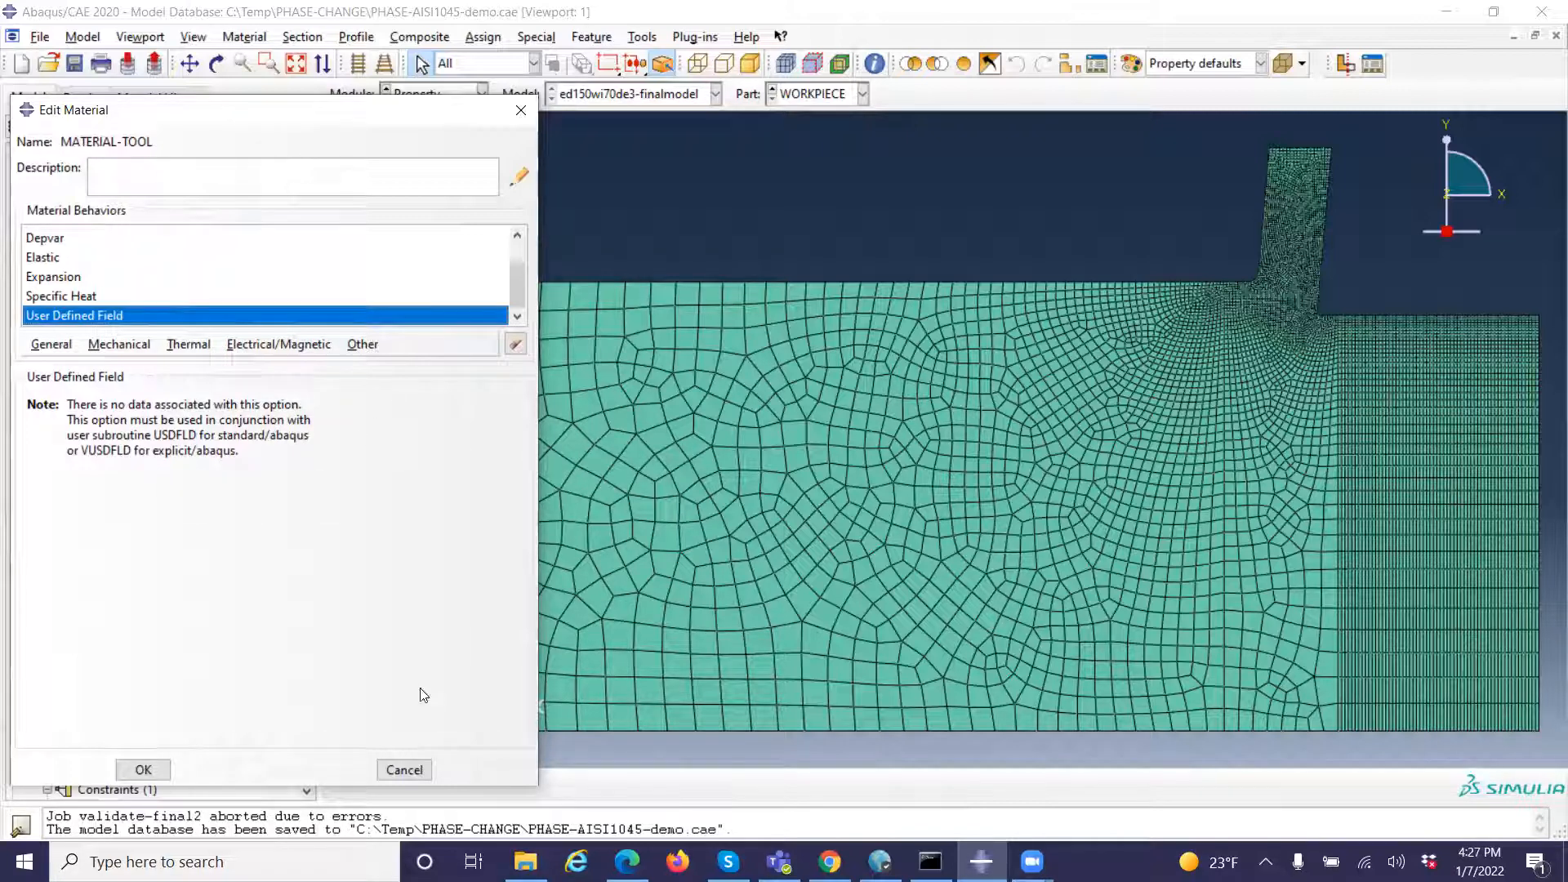
{"action": "left_click", "coordinate": [402, 774]}
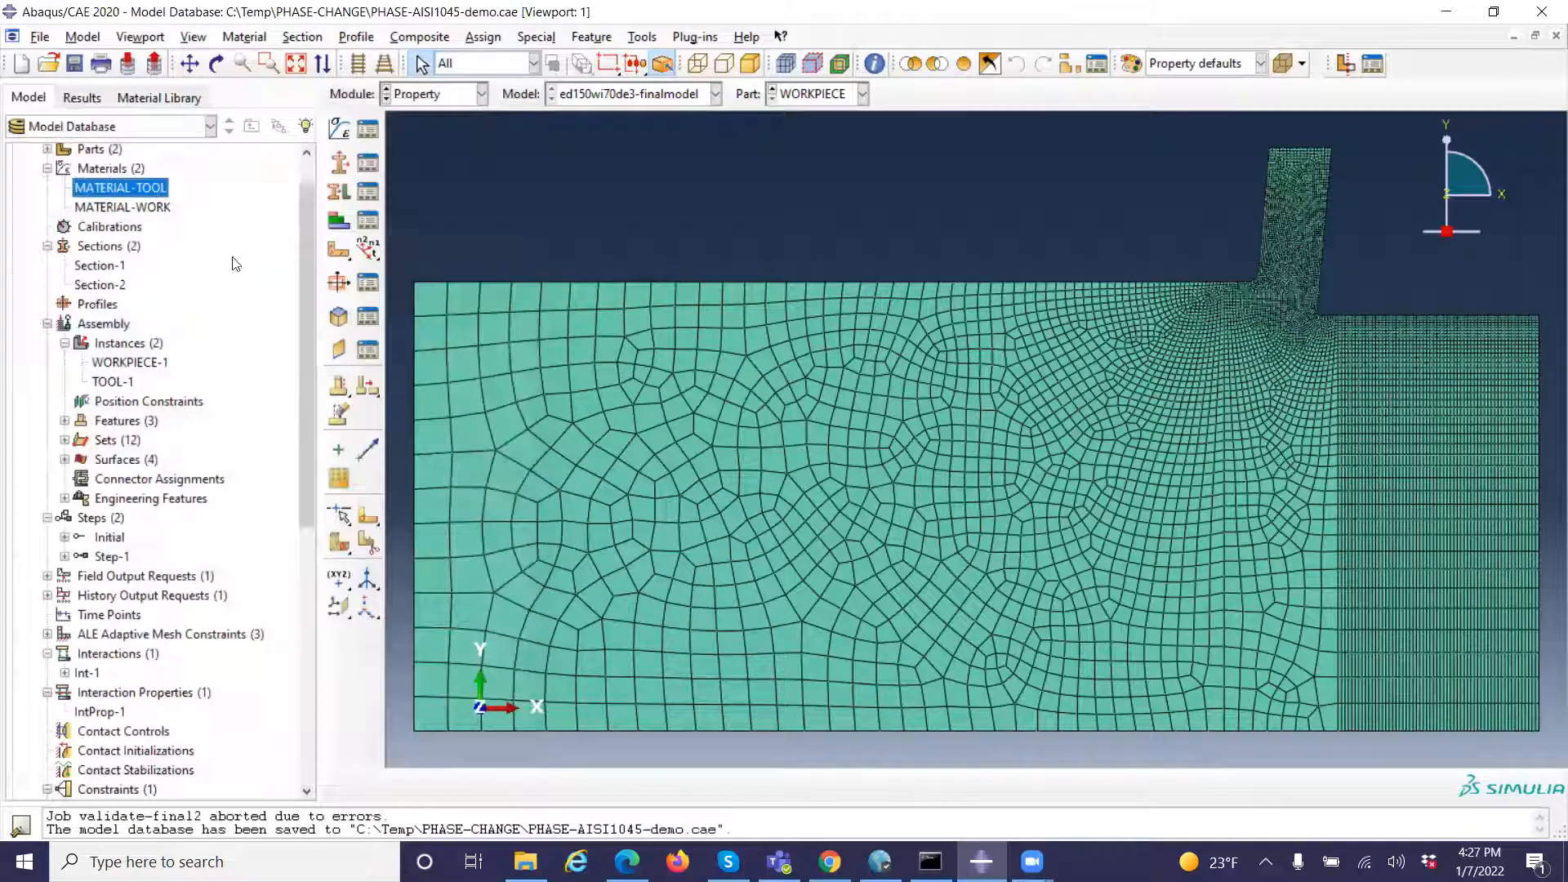
Open the MATERIAL-WORK definition and review its conductivity, density, Depvar, elastic and expansion settings
{"action": "double_click", "coordinate": [142, 209]}
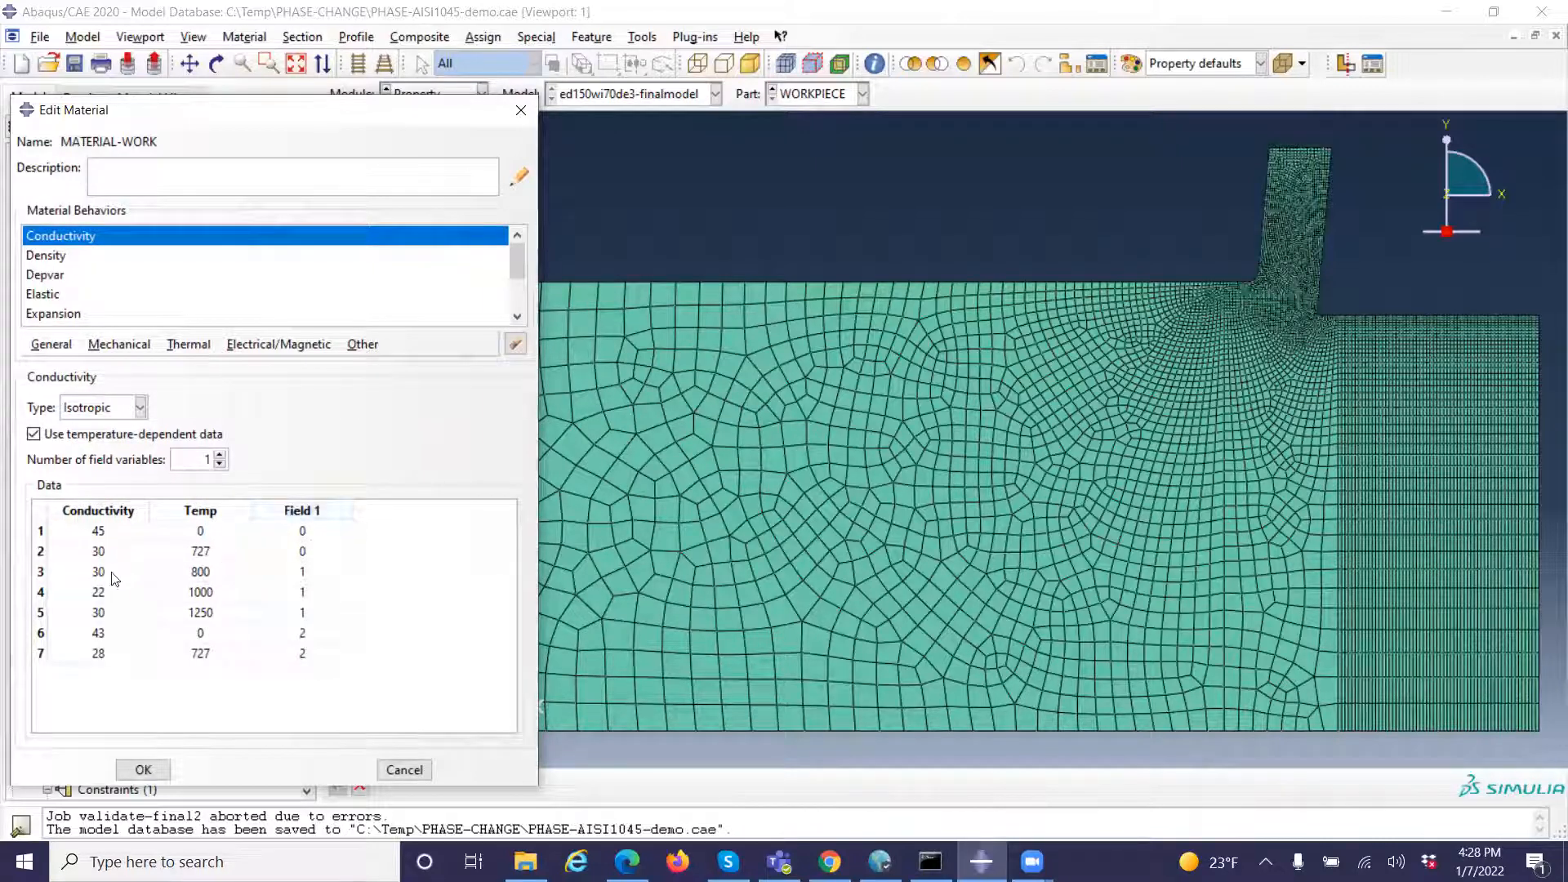
{"action": "left_click", "coordinate": [71, 257]}
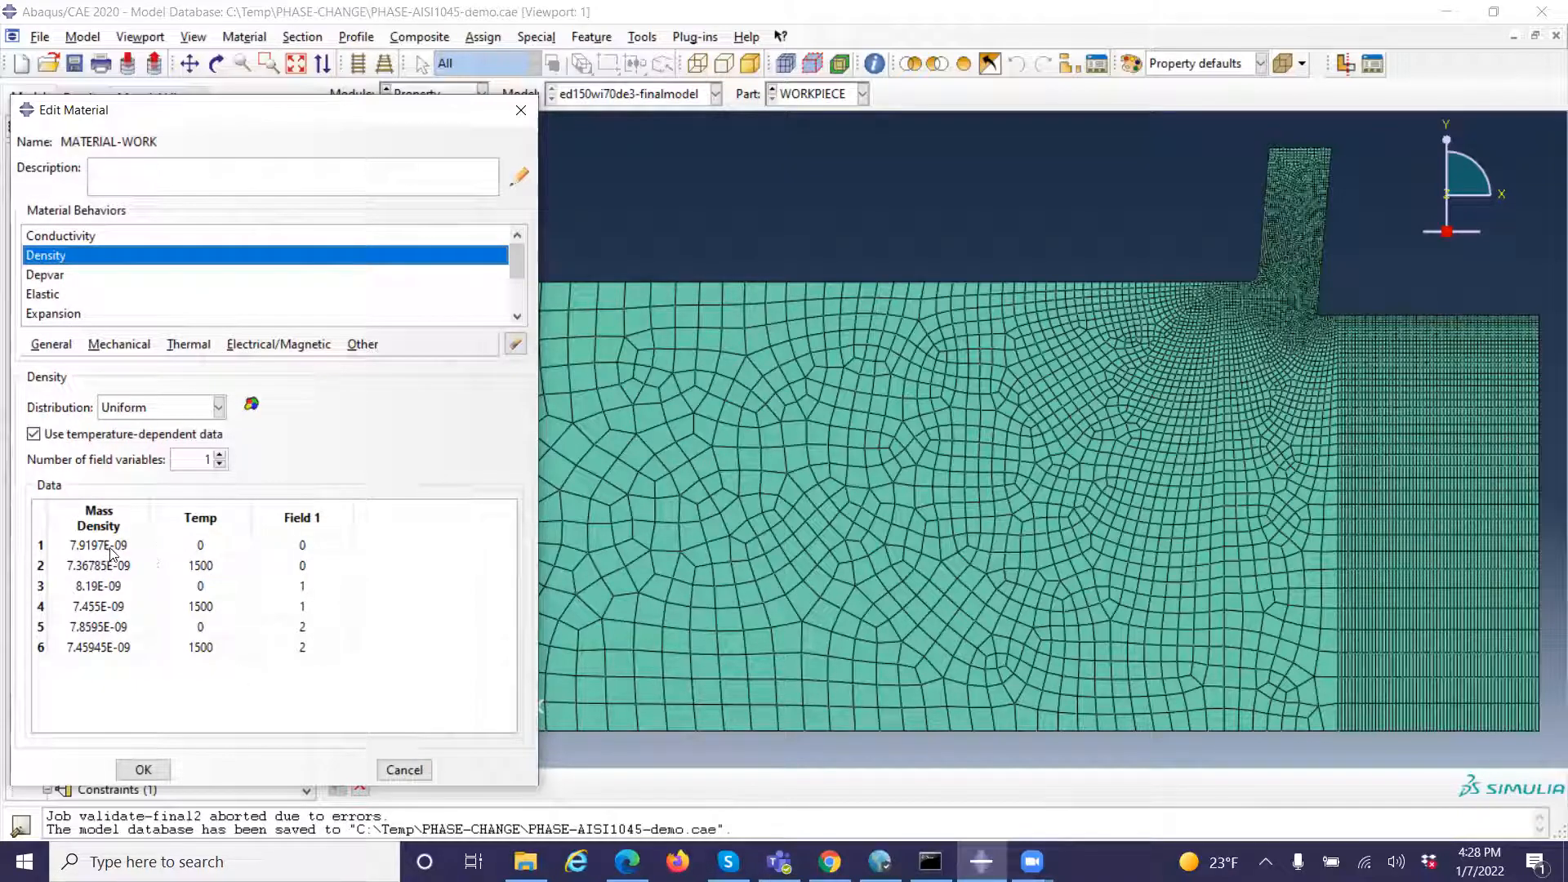
{"action": "left_click", "coordinate": [65, 278]}
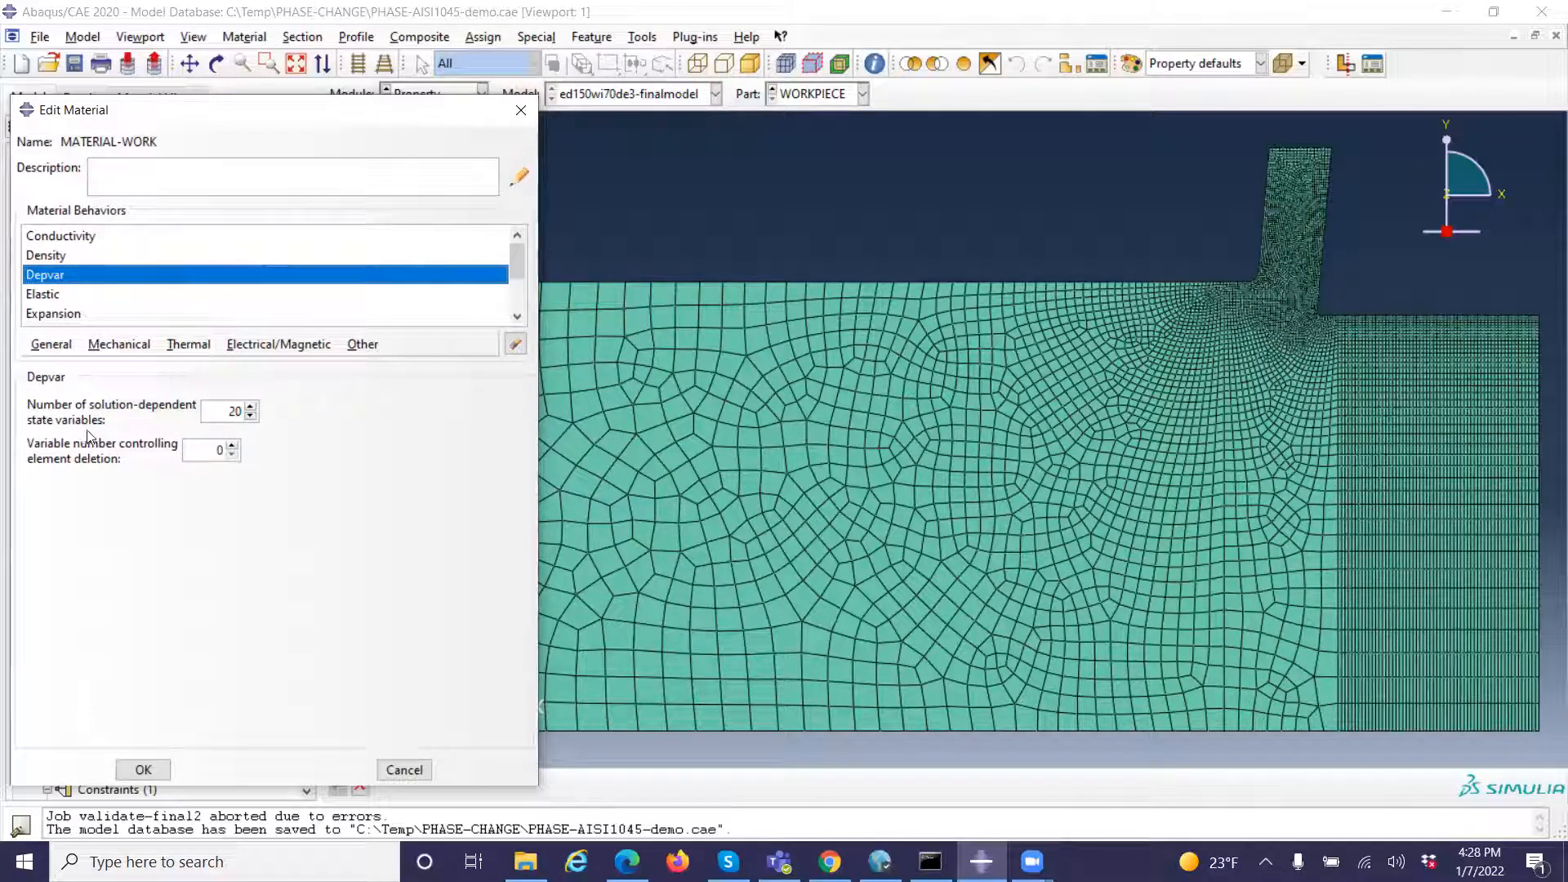
{"action": "left_click", "coordinate": [54, 296]}
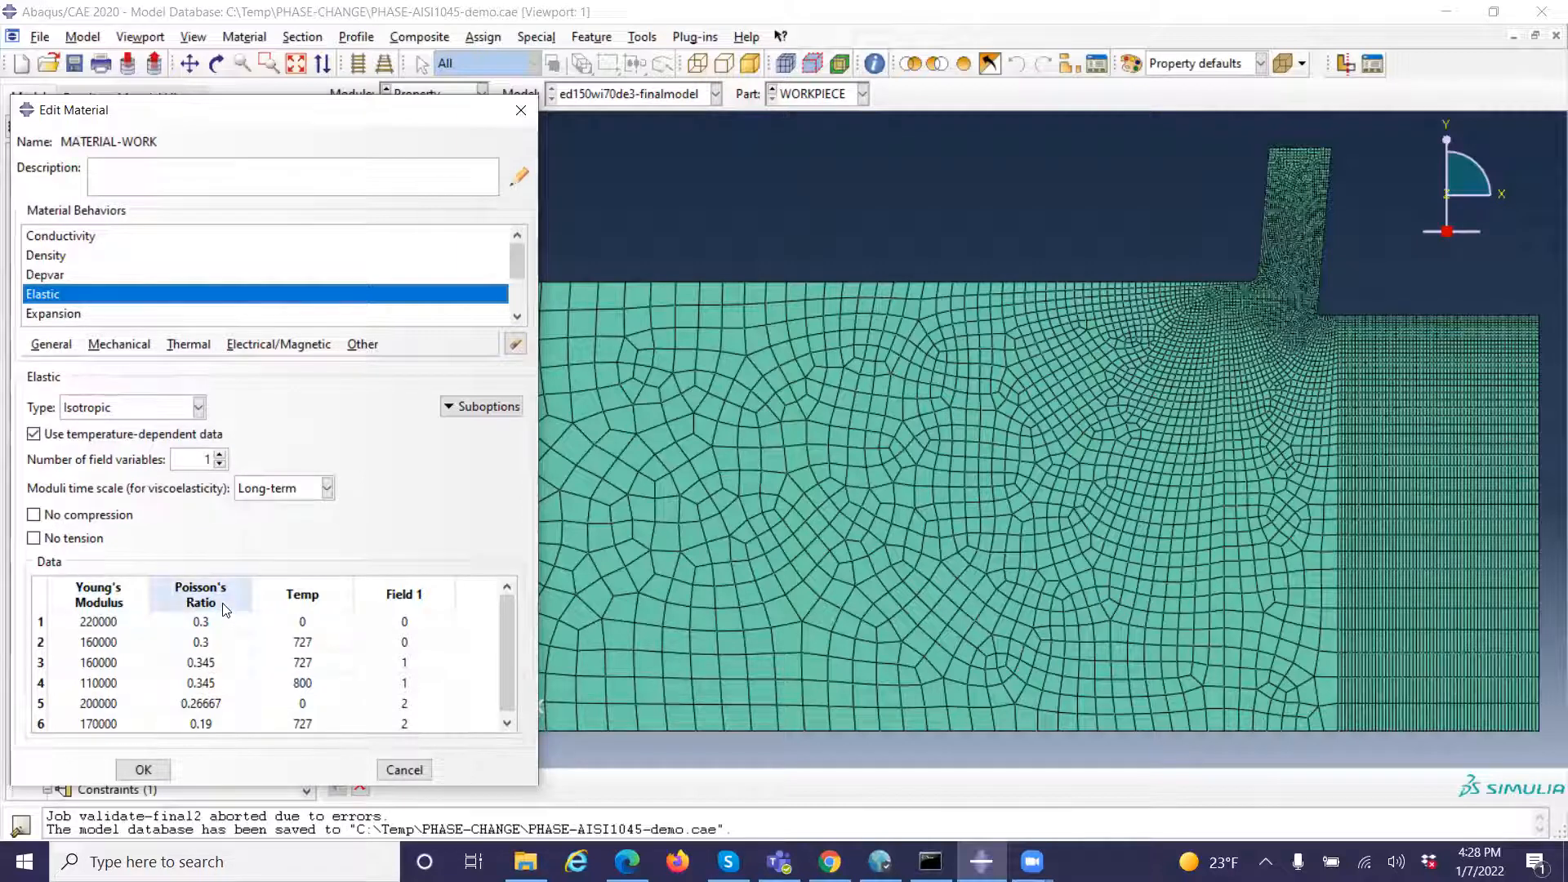
{"action": "left_click", "coordinate": [90, 318]}
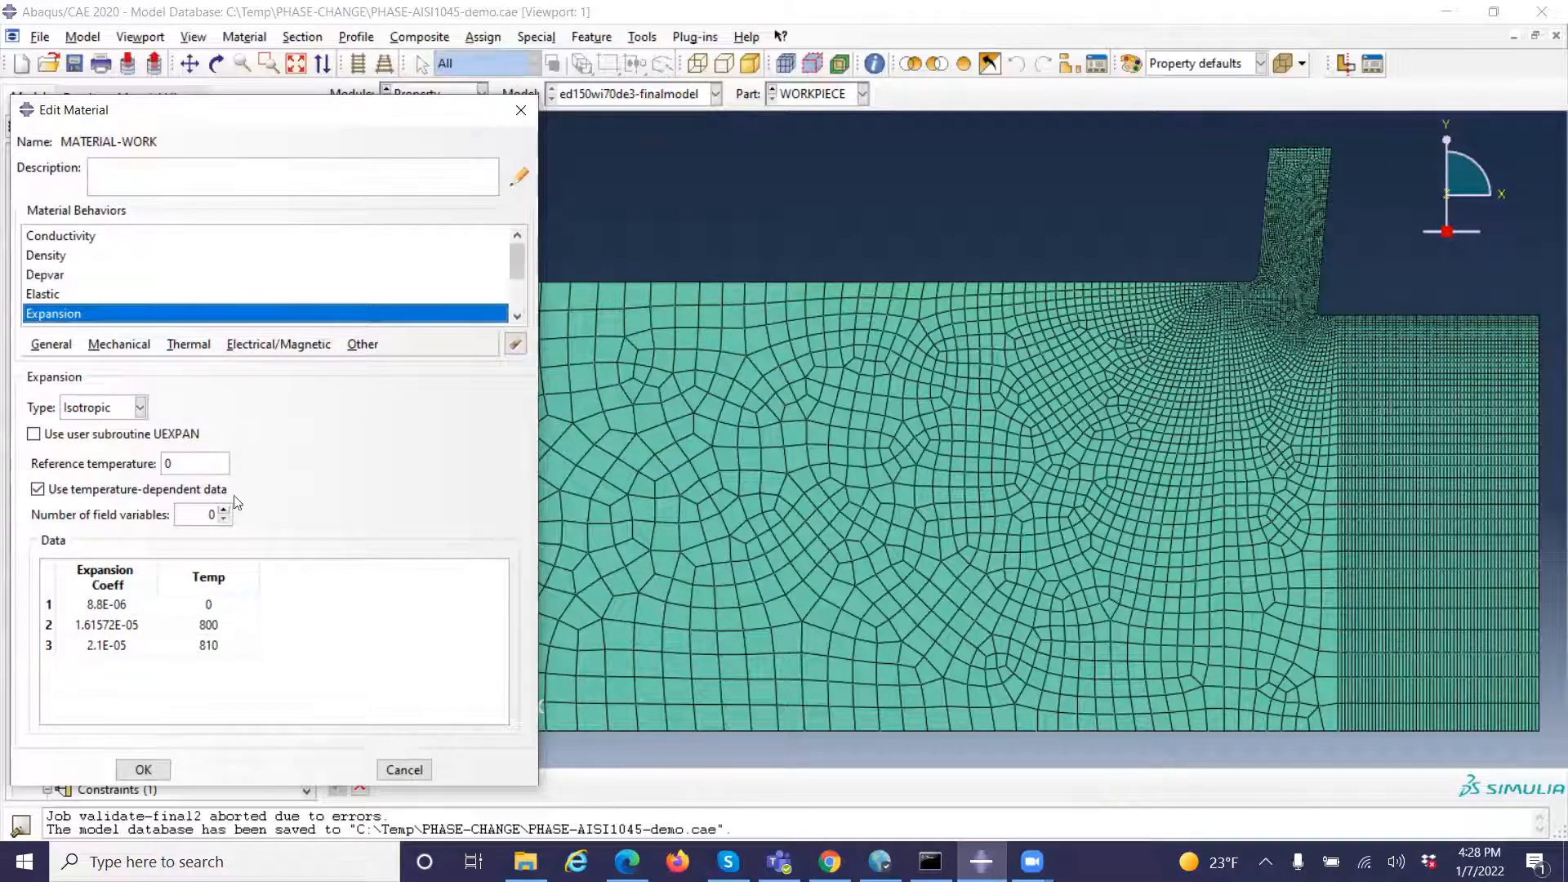
Review the inelastic heat fraction, plastic, specific heat and user defined field behaviors of MATERIAL-WORK, and close it without changes
{"action": "left_click", "coordinate": [514, 318]}
{"action": "left_click", "coordinate": [514, 319]}
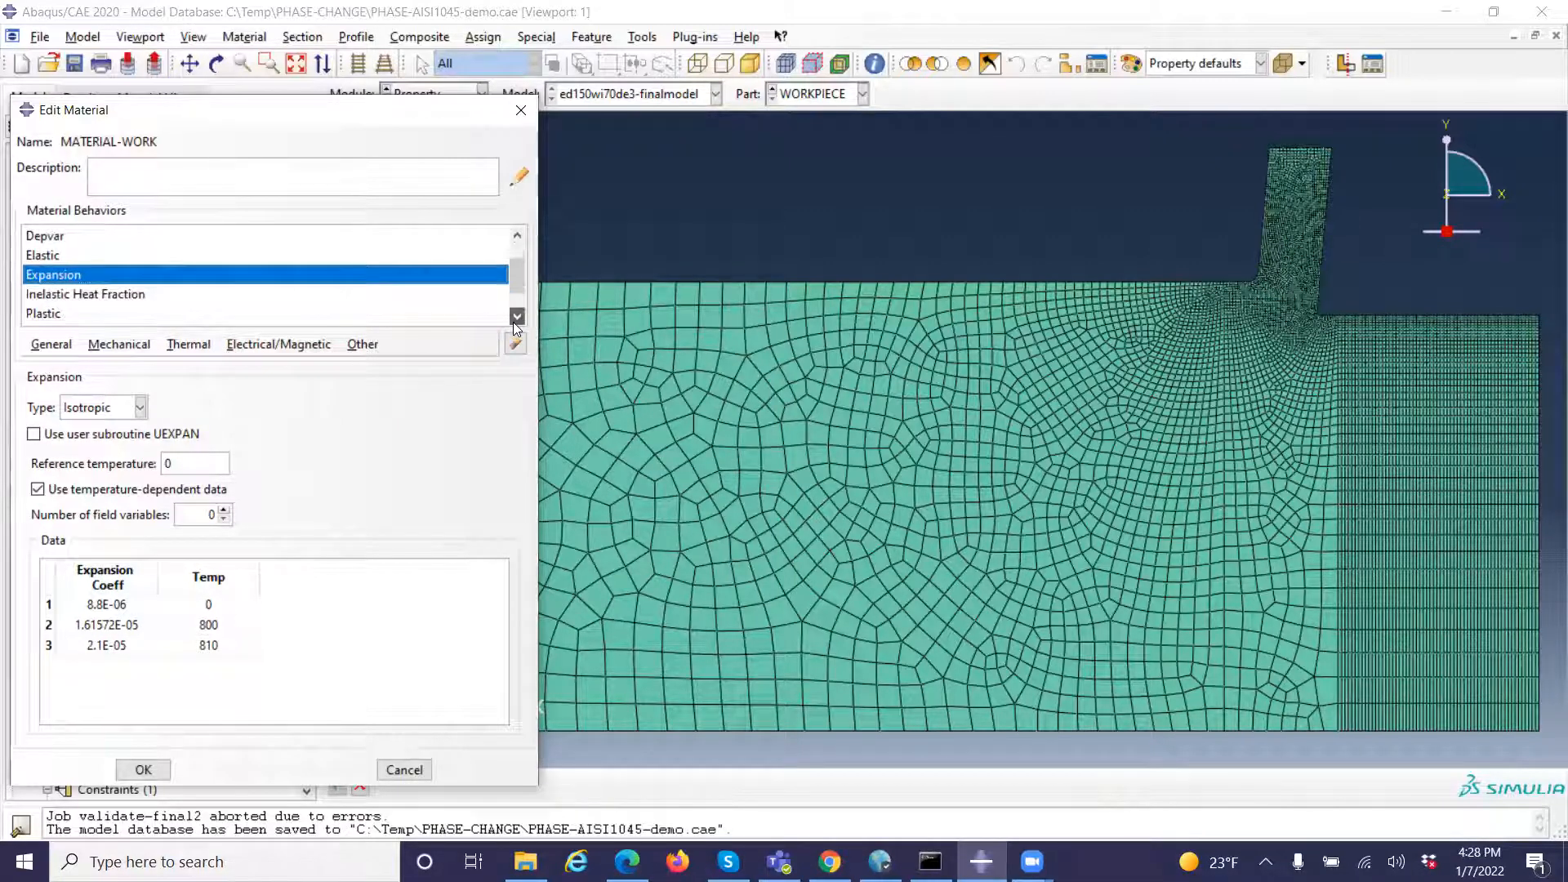
{"action": "left_click", "coordinate": [147, 296]}
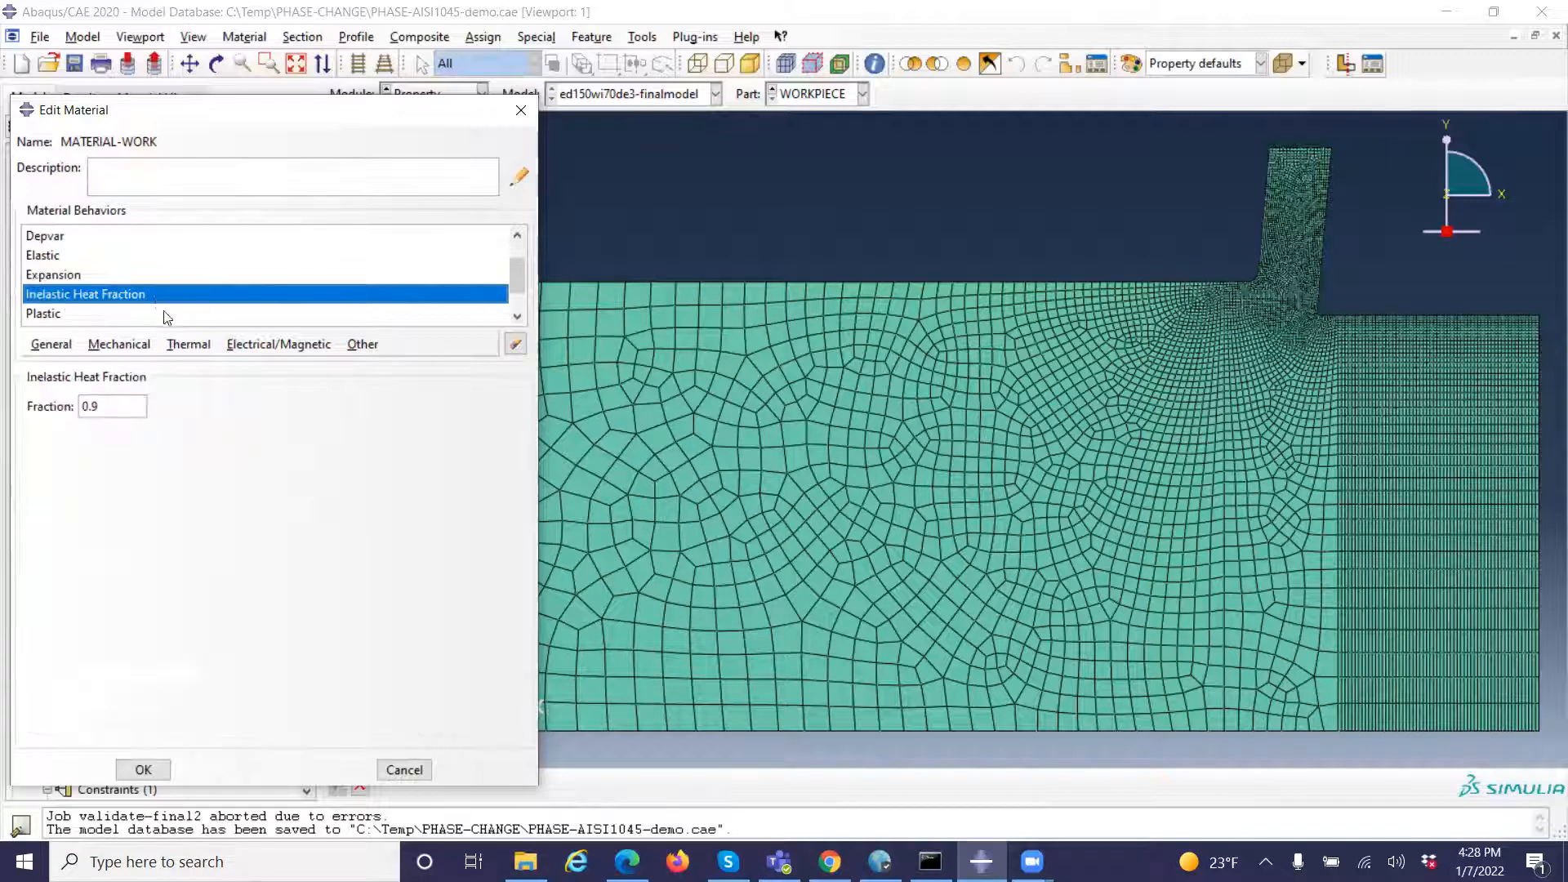
{"action": "left_click", "coordinate": [54, 315]}
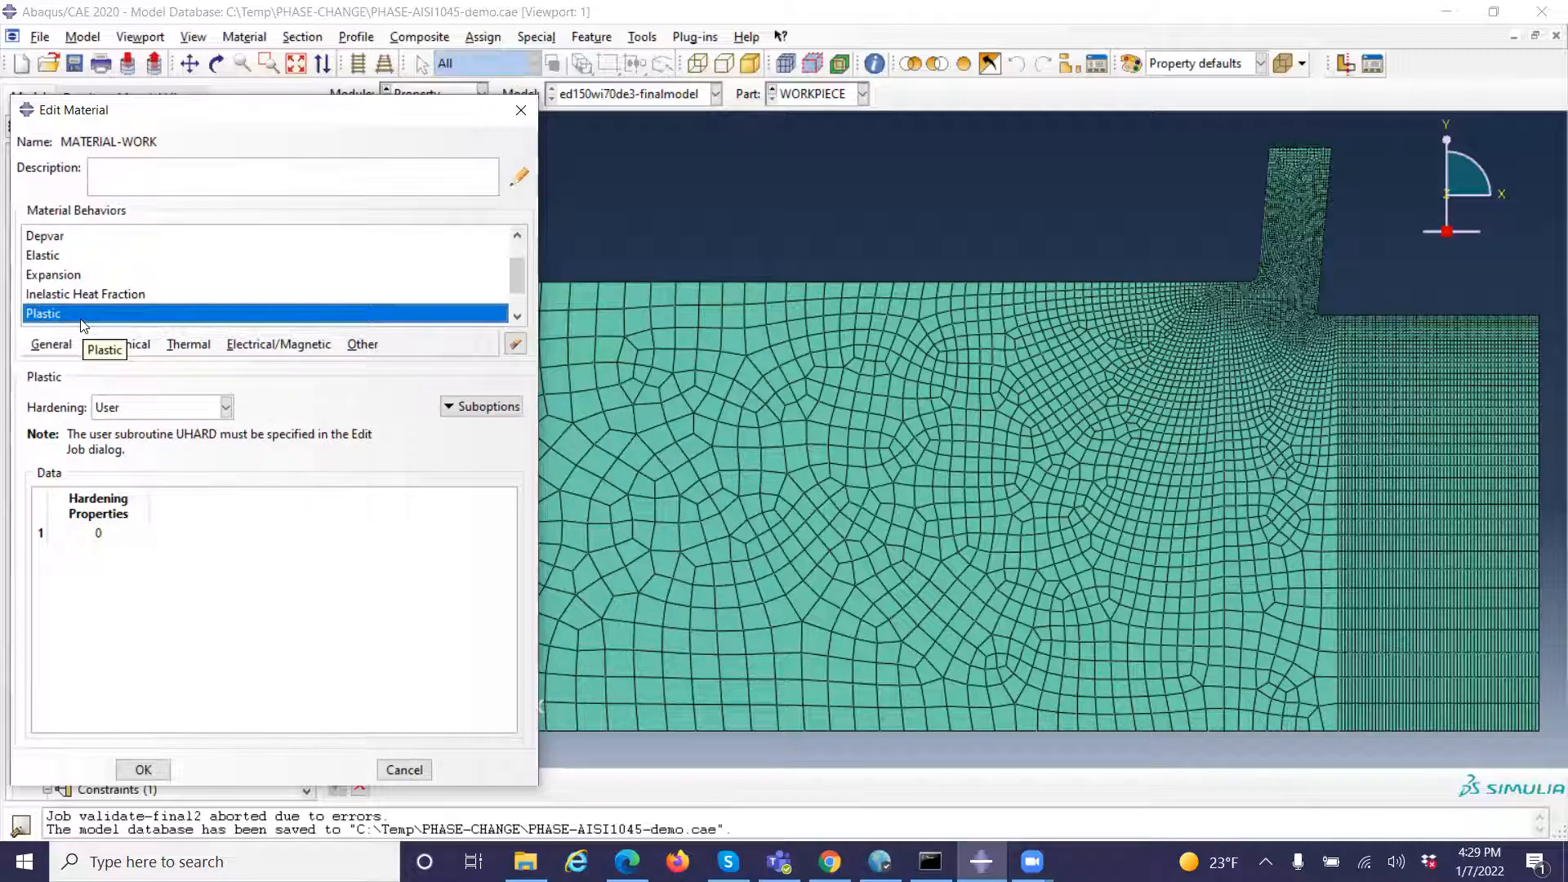
{"action": "scroll", "coordinate": [98, 315], "scroll_direction": "down", "scroll_amount": 2}
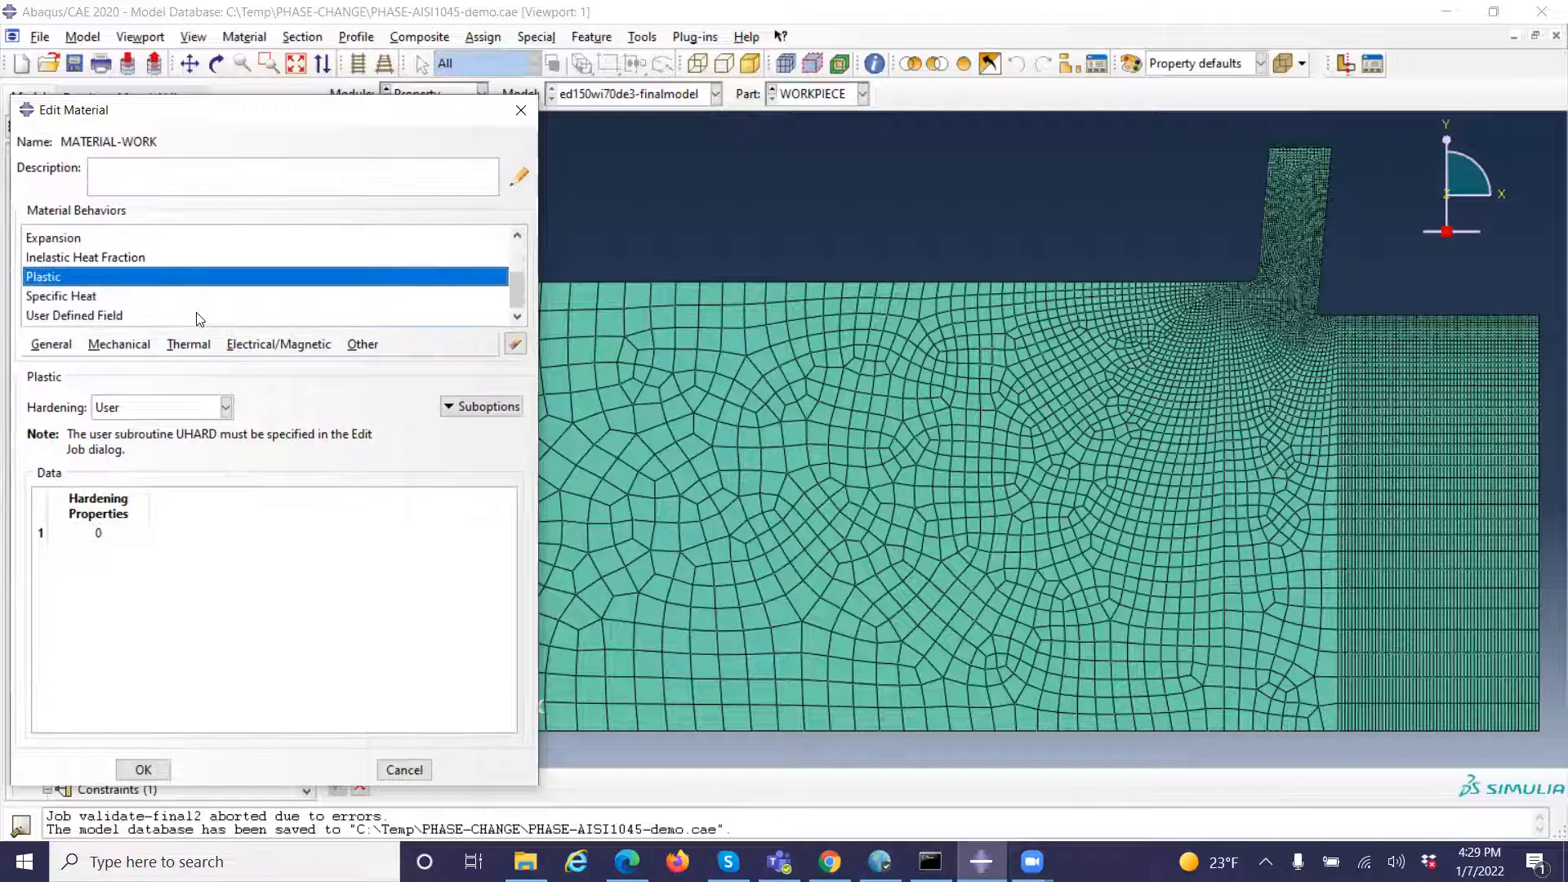
{"action": "left_click", "coordinate": [92, 300]}
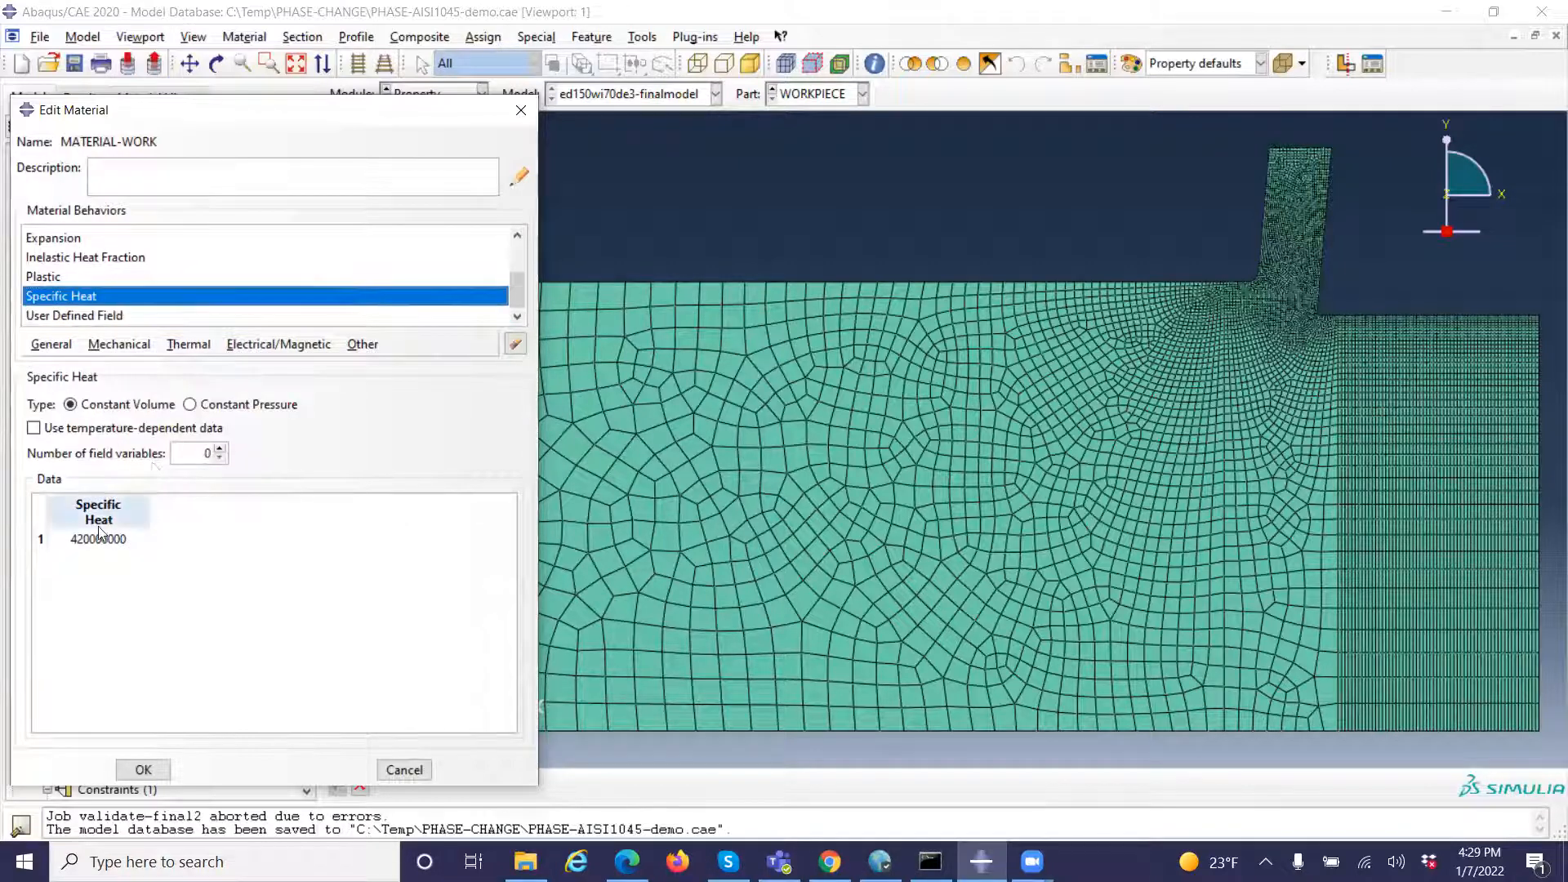
{"action": "left_click", "coordinate": [91, 316]}
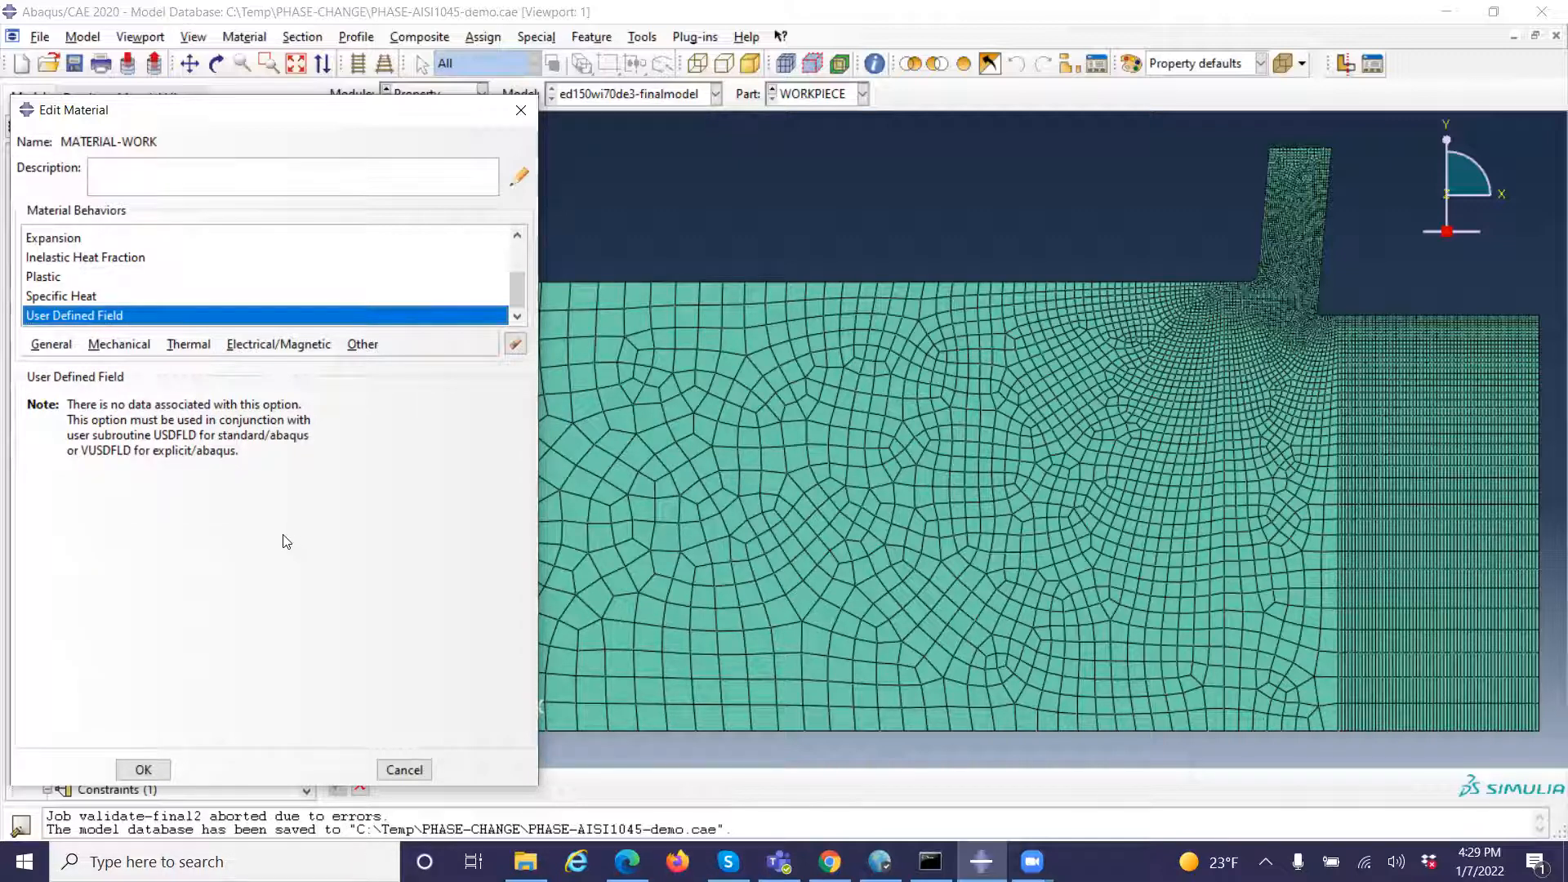
{"action": "left_click", "coordinate": [406, 773]}
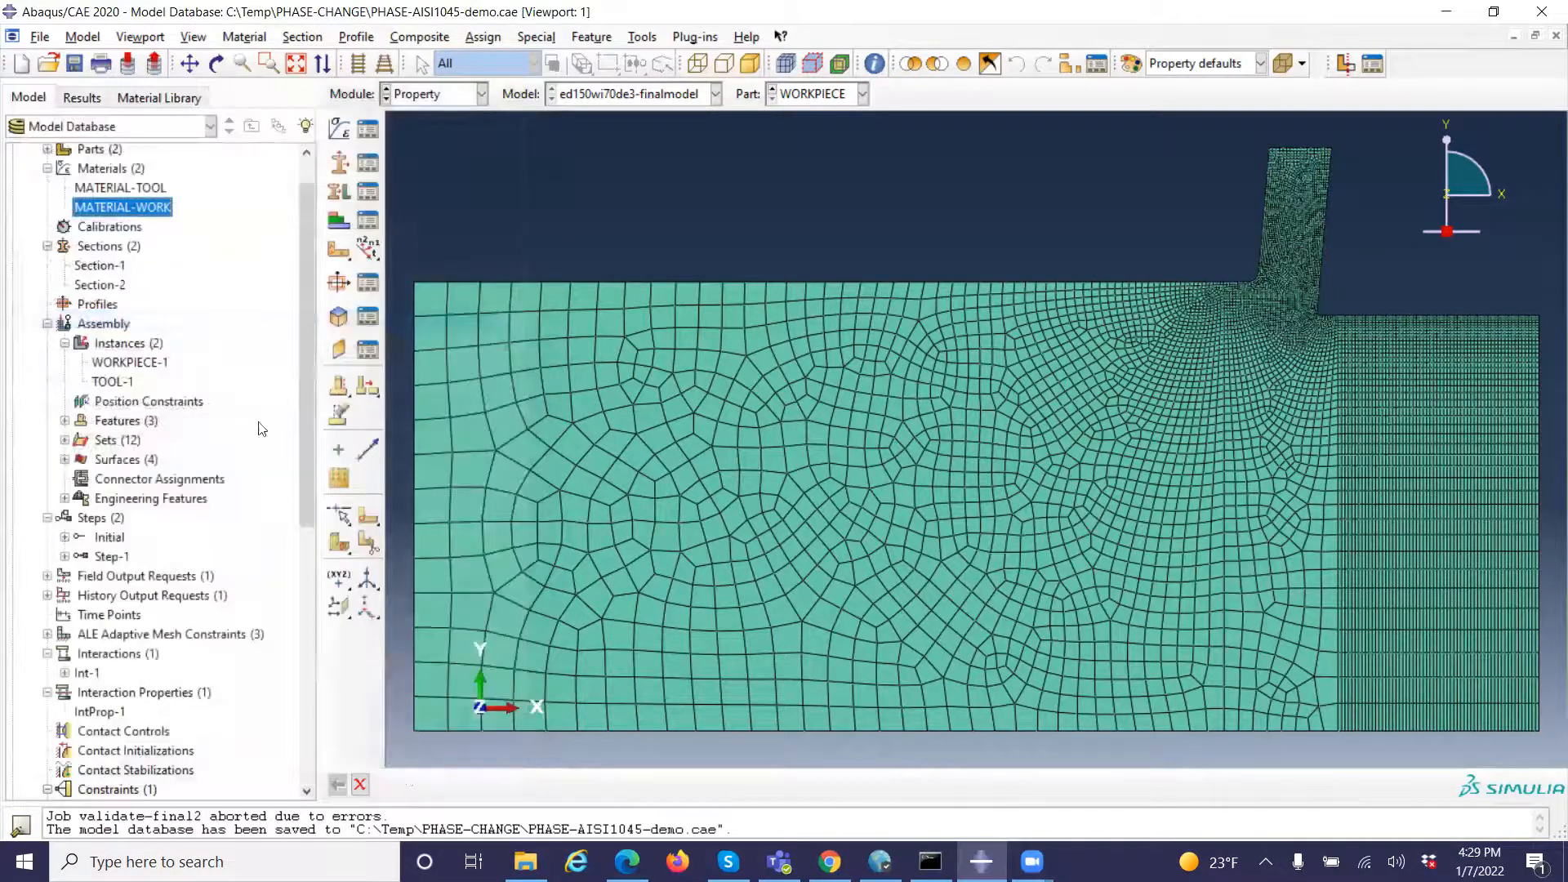
Check the material and plane stress/strain thickness assigned in Section-1 and Section-2 without changing them, leaving the materials and sections lists collapsed
{"action": "left_click", "coordinate": [47, 168]}
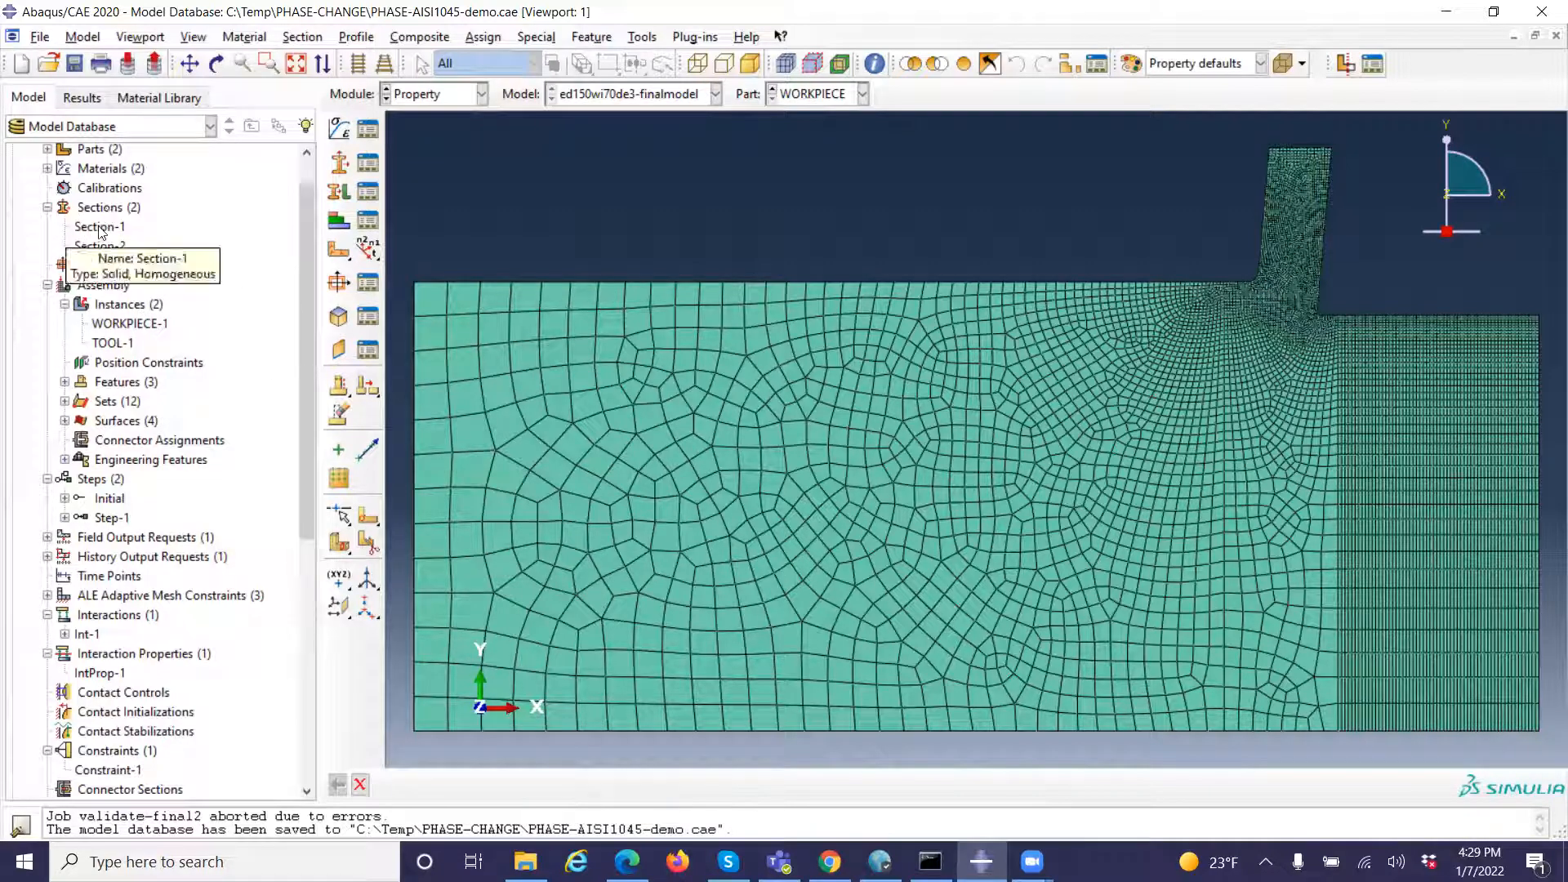
{"action": "mouse_move", "coordinate": [106, 242]}
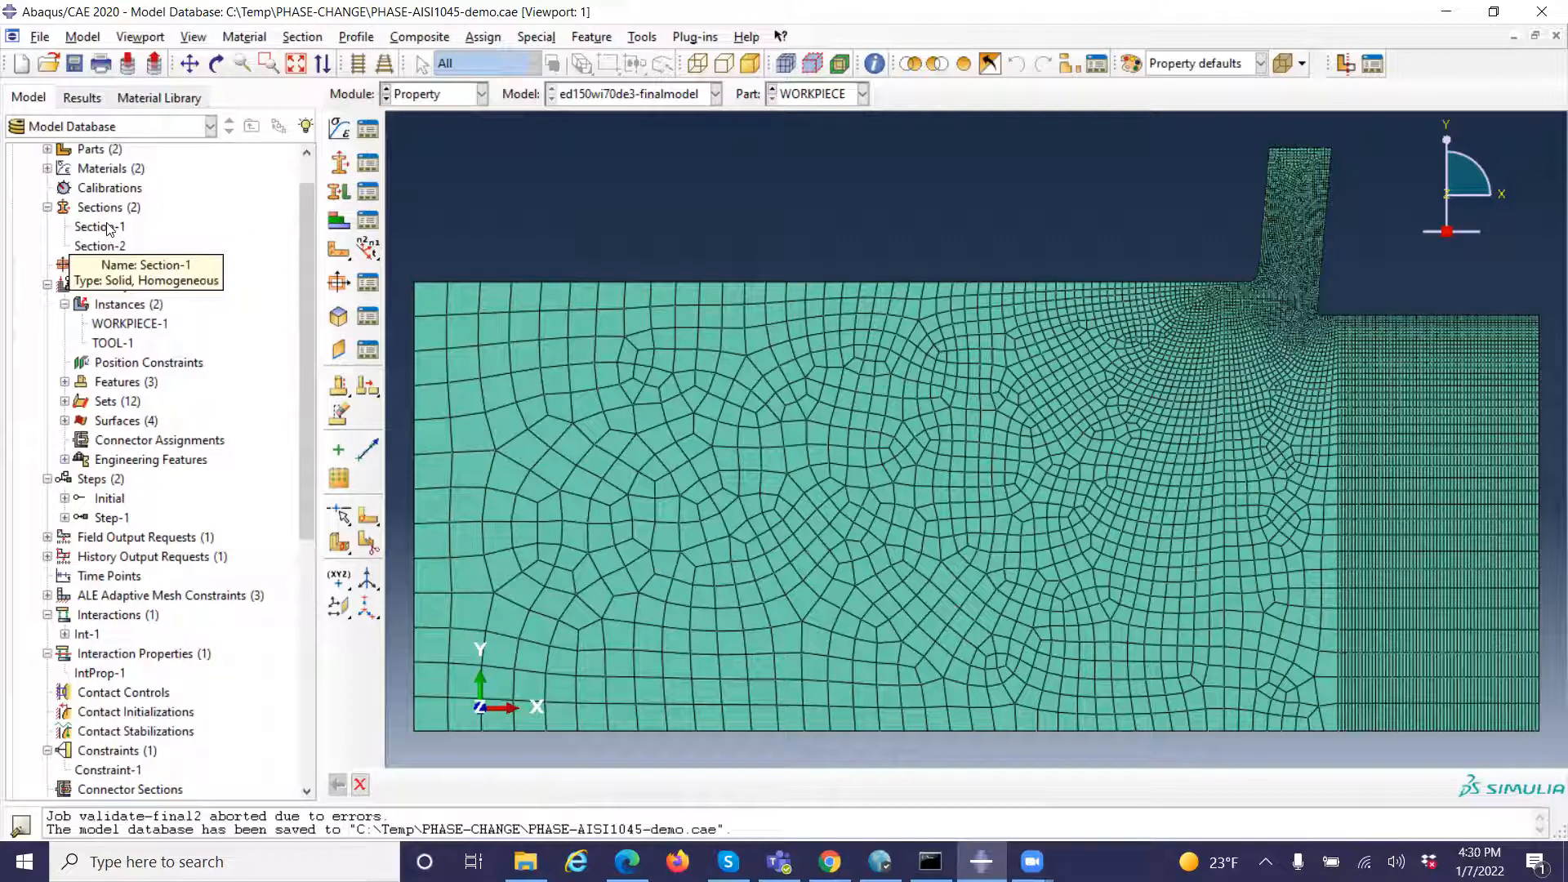
{"action": "double_click", "coordinate": [109, 228]}
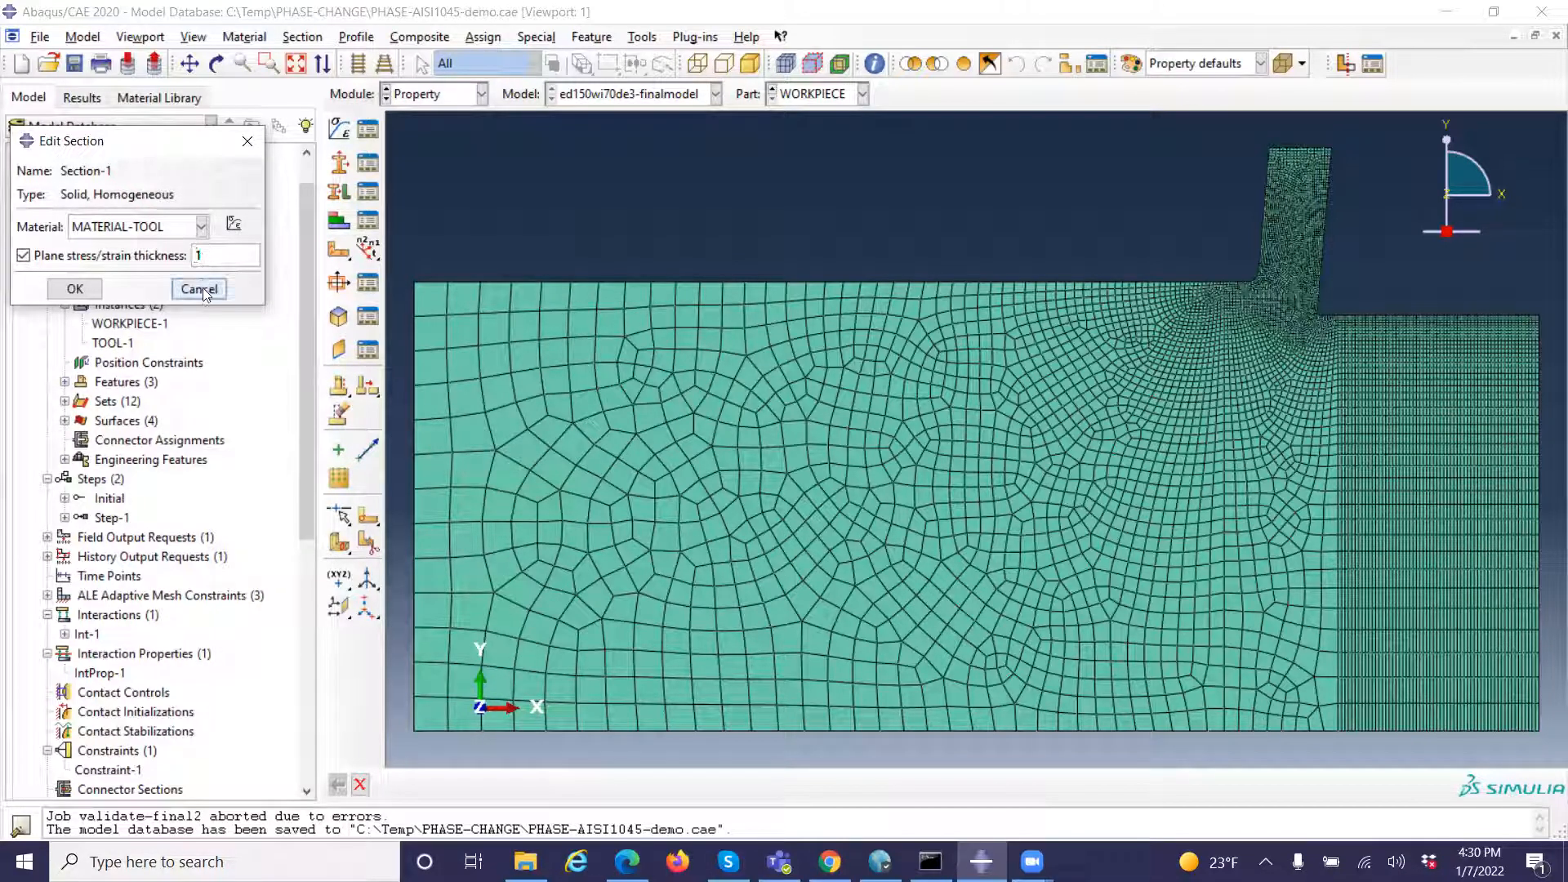
{"action": "left_click", "coordinate": [199, 289]}
{"action": "left_click", "coordinate": [100, 248]}
{"action": "double_click", "coordinate": [100, 248]}
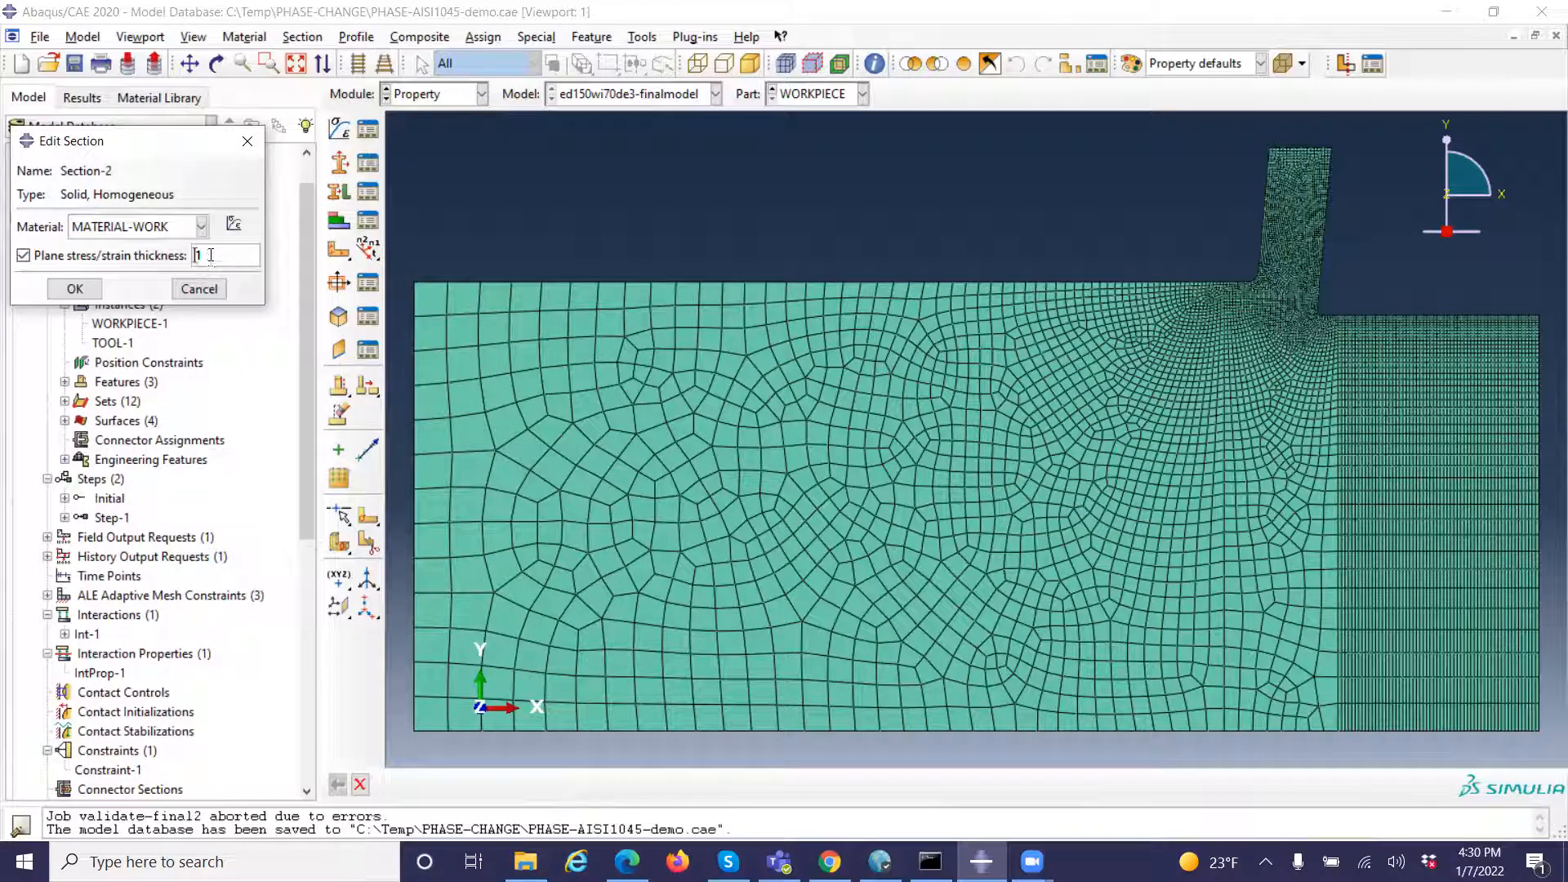
{"action": "left_click", "coordinate": [196, 292]}
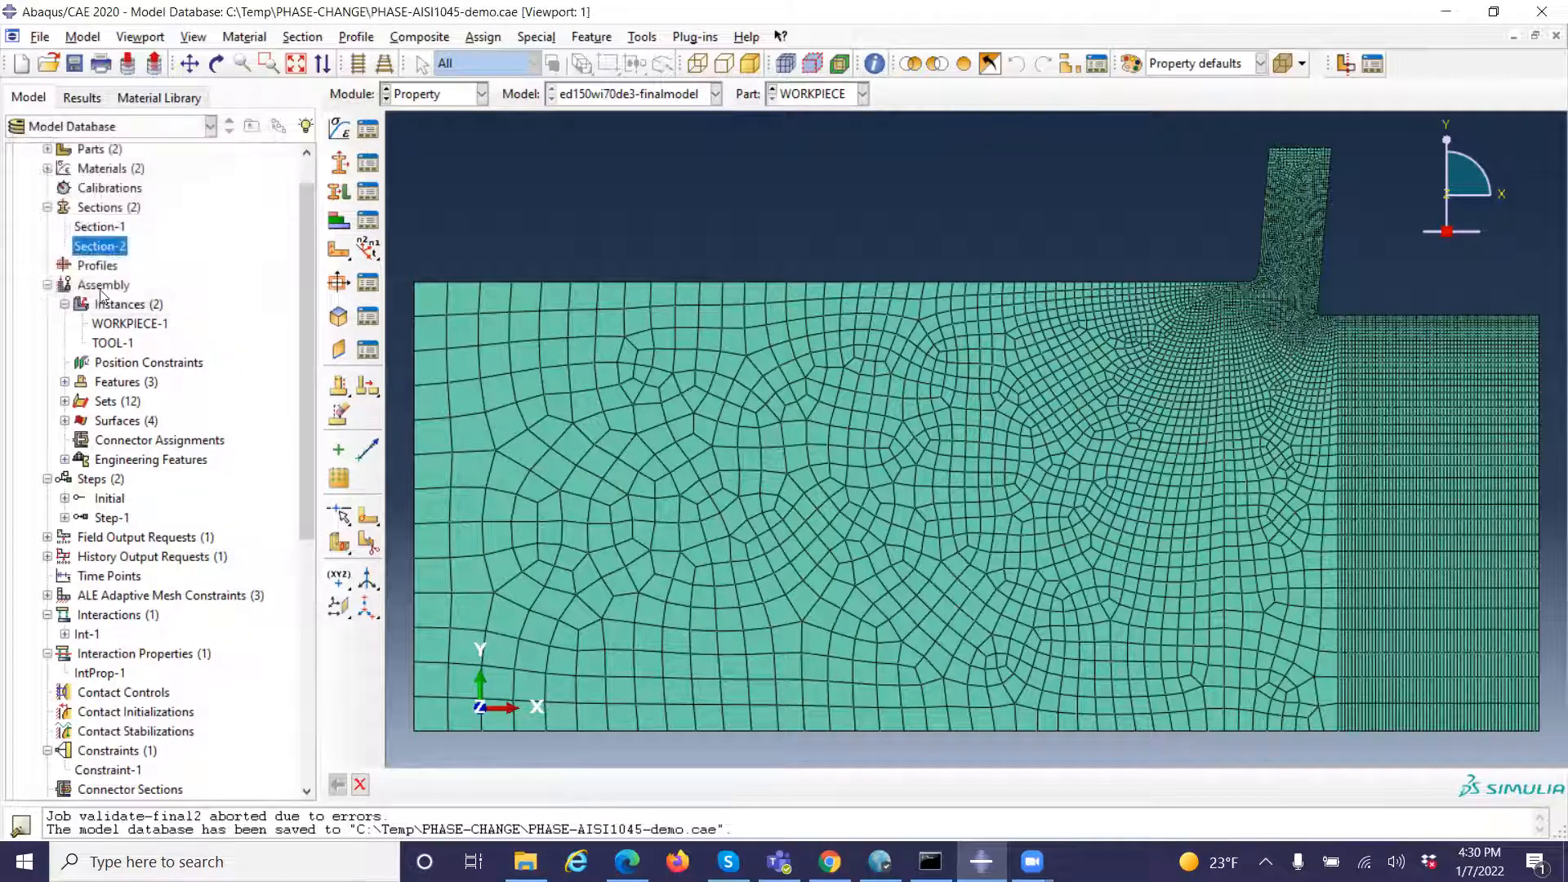
{"action": "scroll", "coordinate": [131, 228], "scroll_direction": "down", "scroll_amount": 1}
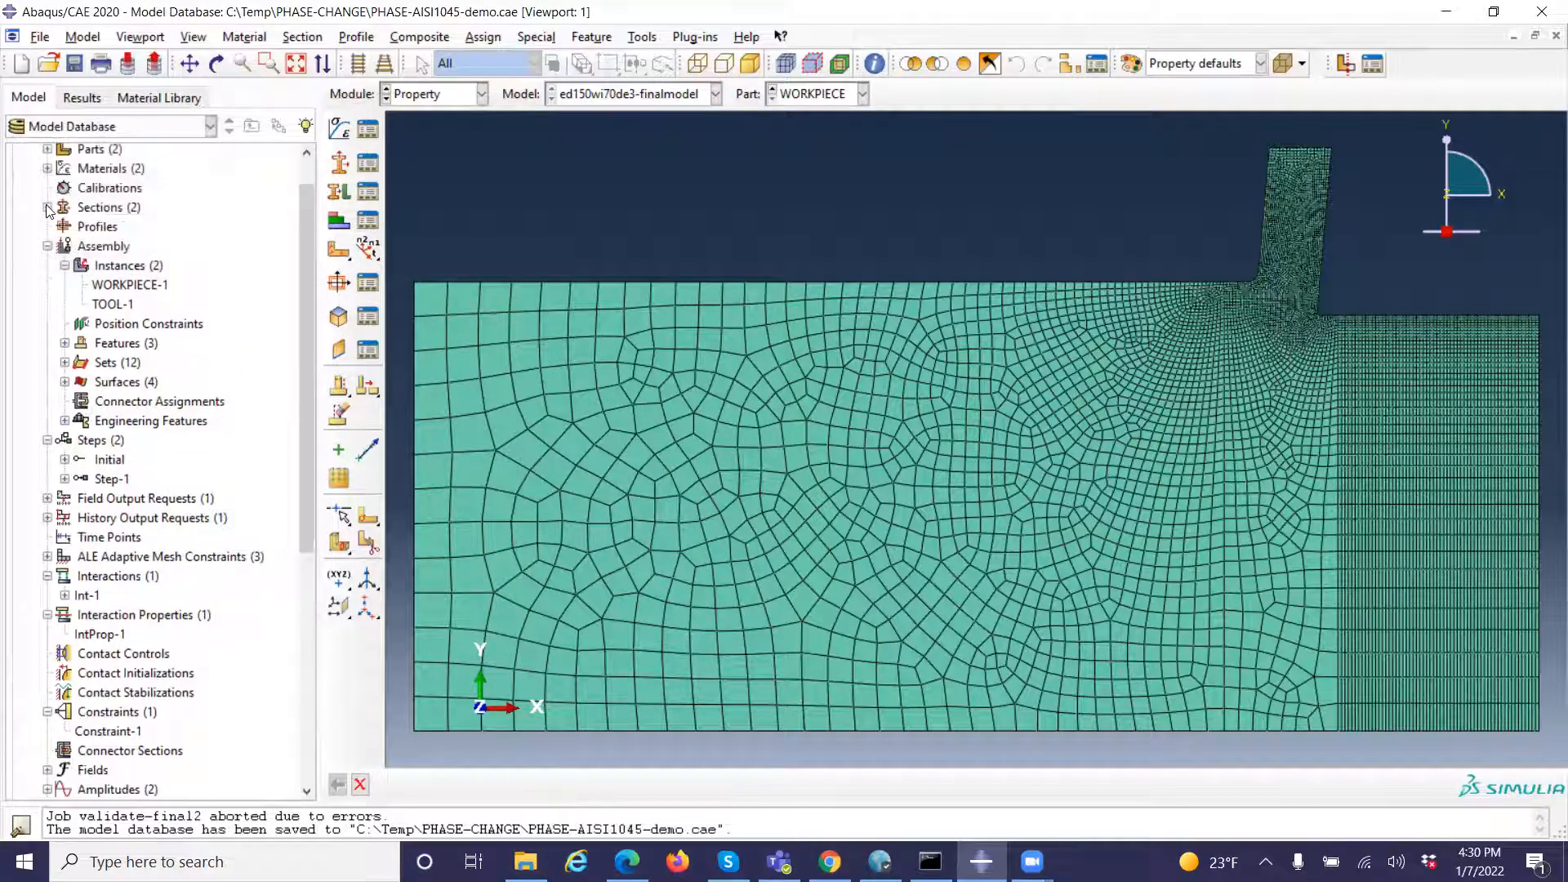
Bring up the assembly by opening instance creation, and cancel it without adding an instance
{"action": "left_click", "coordinate": [130, 266]}
{"action": "double_click", "coordinate": [131, 267]}
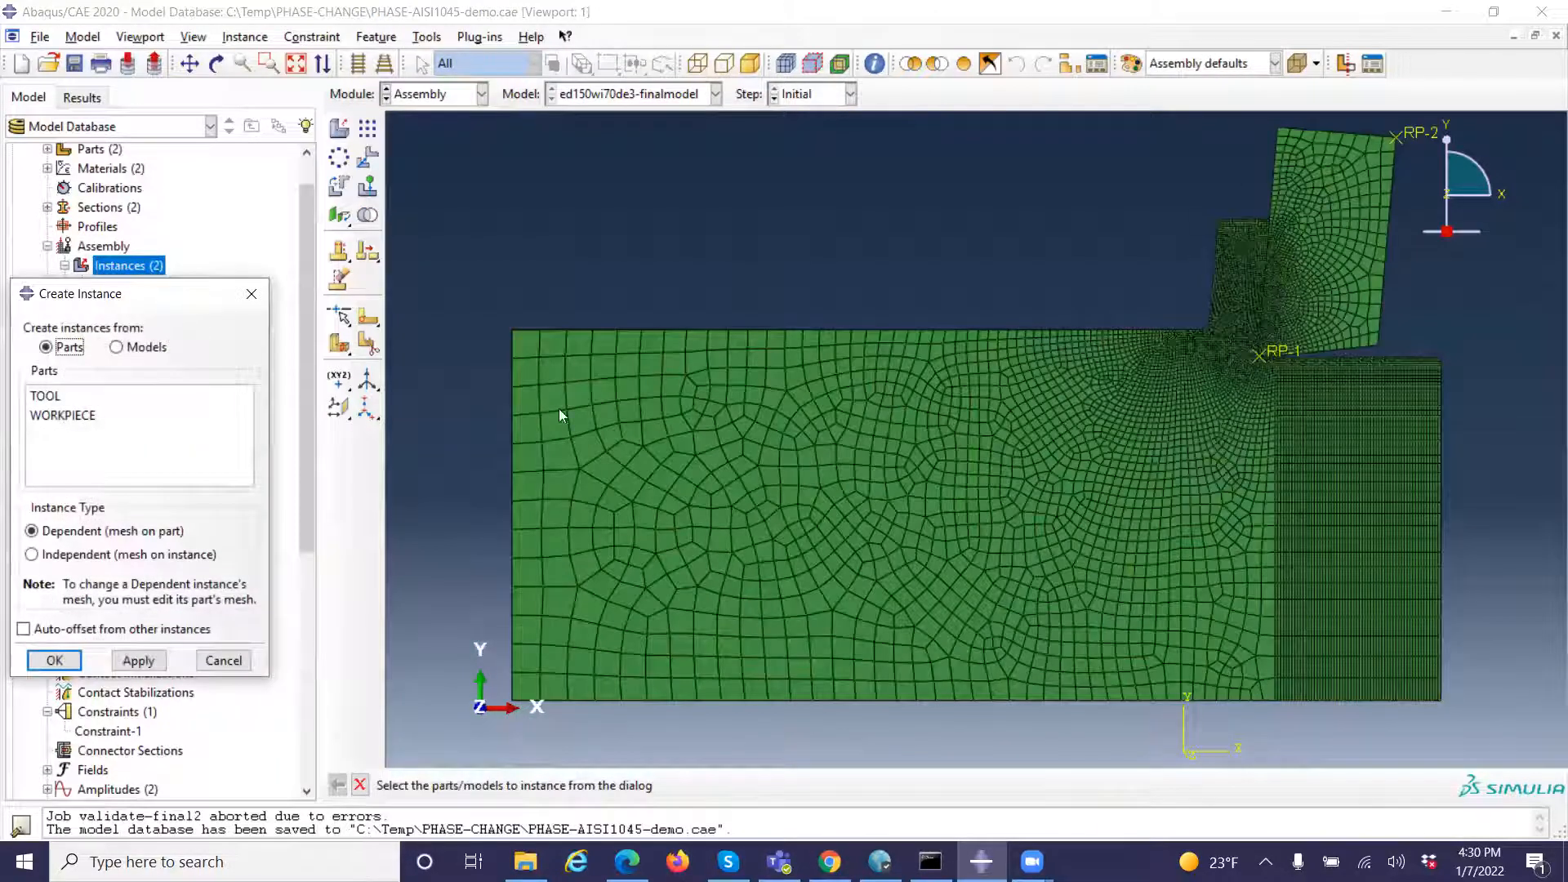
{"action": "left_click", "coordinate": [222, 661]}
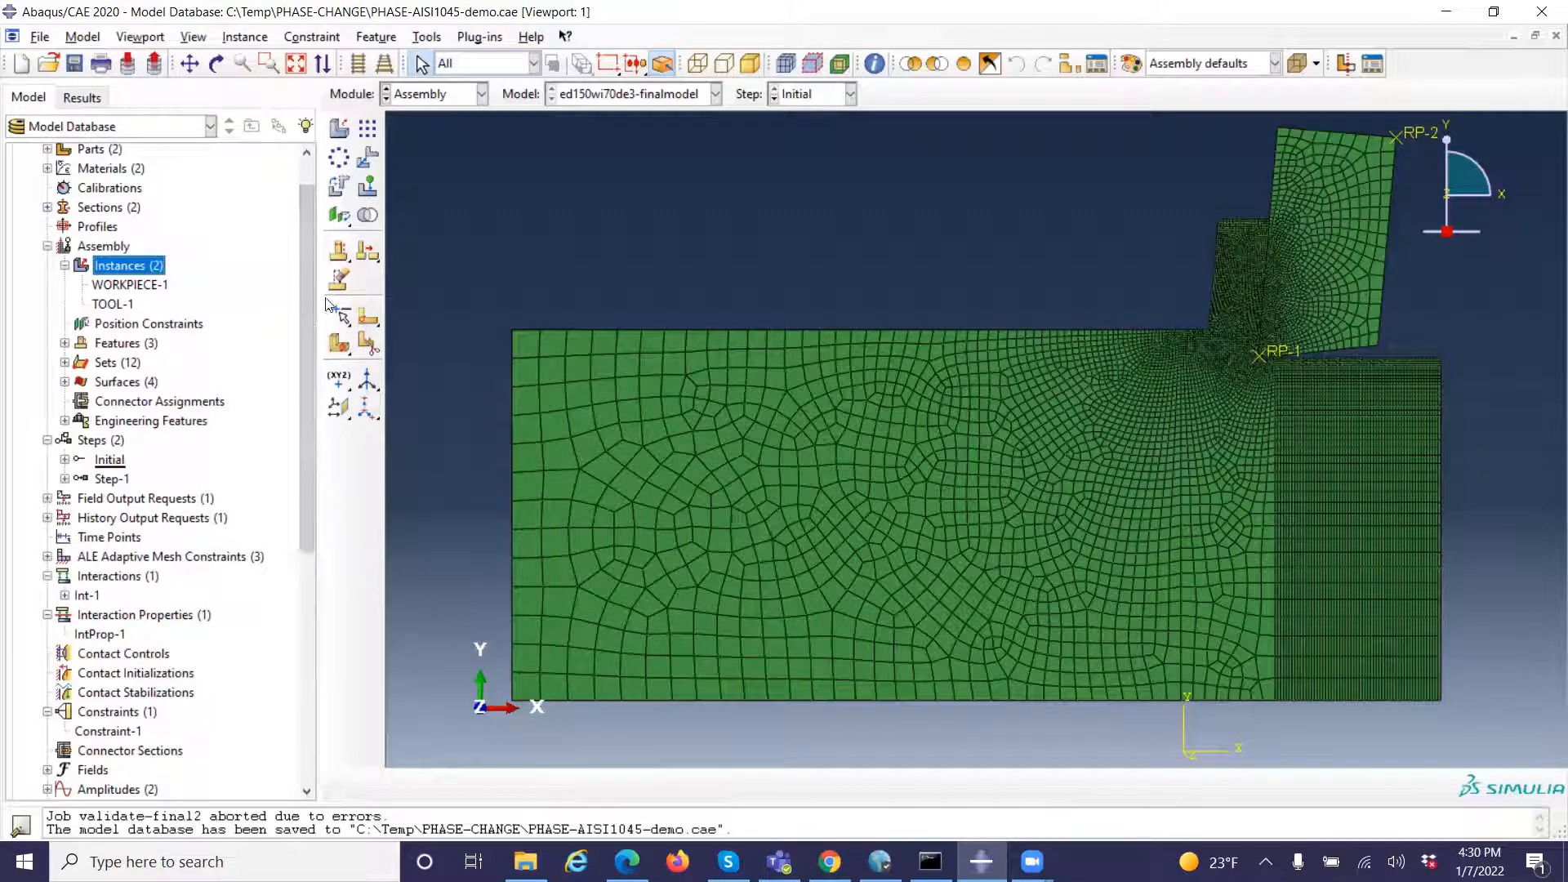
Expand the assembly features and highlight RP-1, RP-2 and Datum csys-1 to see where each one lies
{"action": "left_click", "coordinate": [64, 343]}
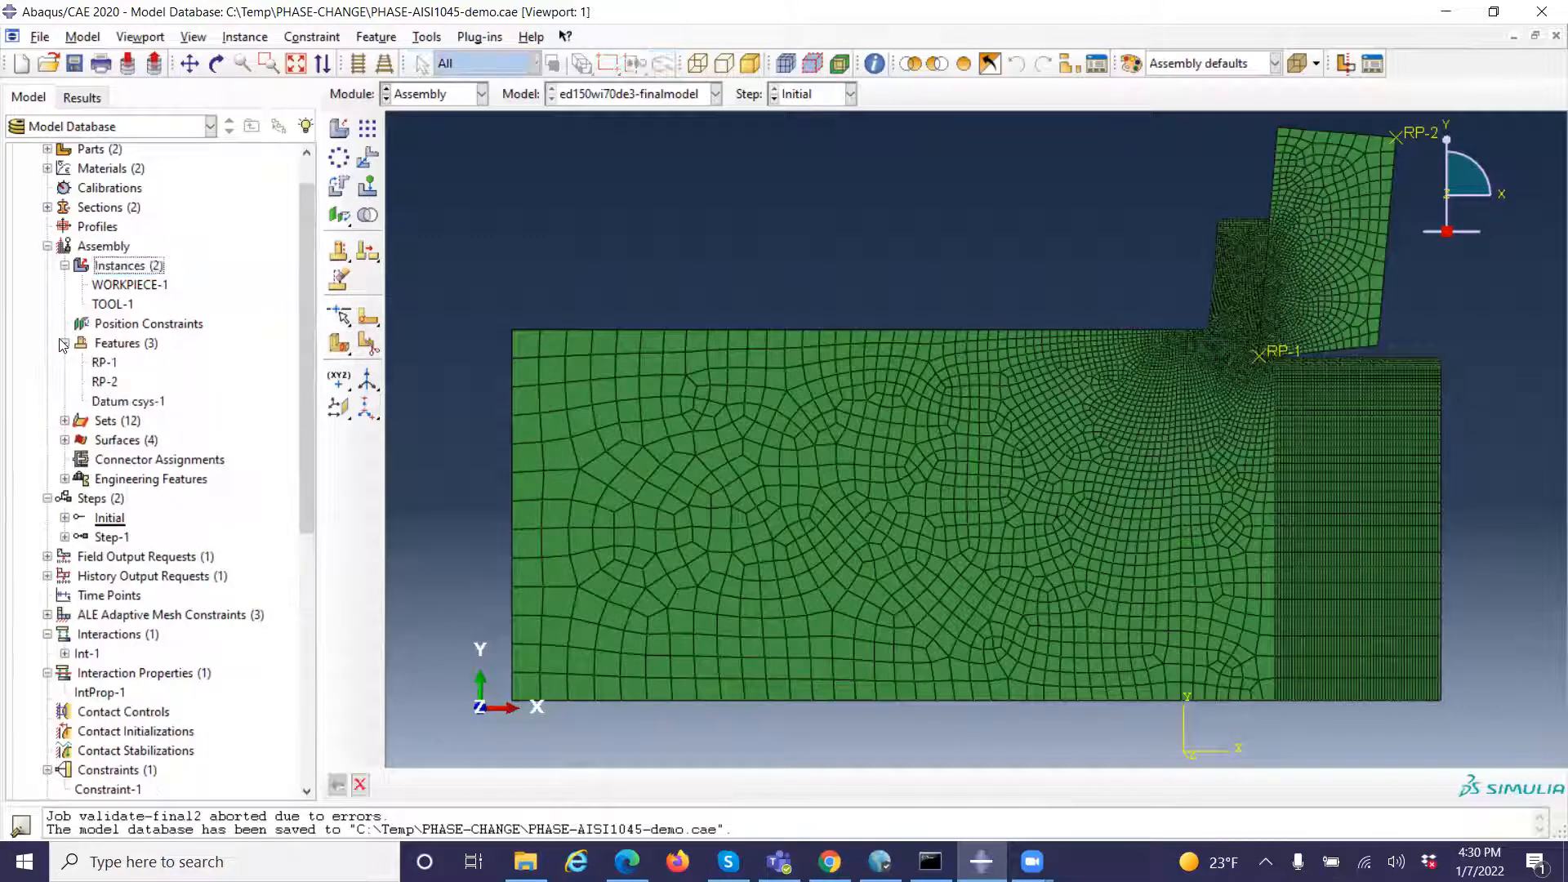
{"action": "left_click", "coordinate": [111, 365]}
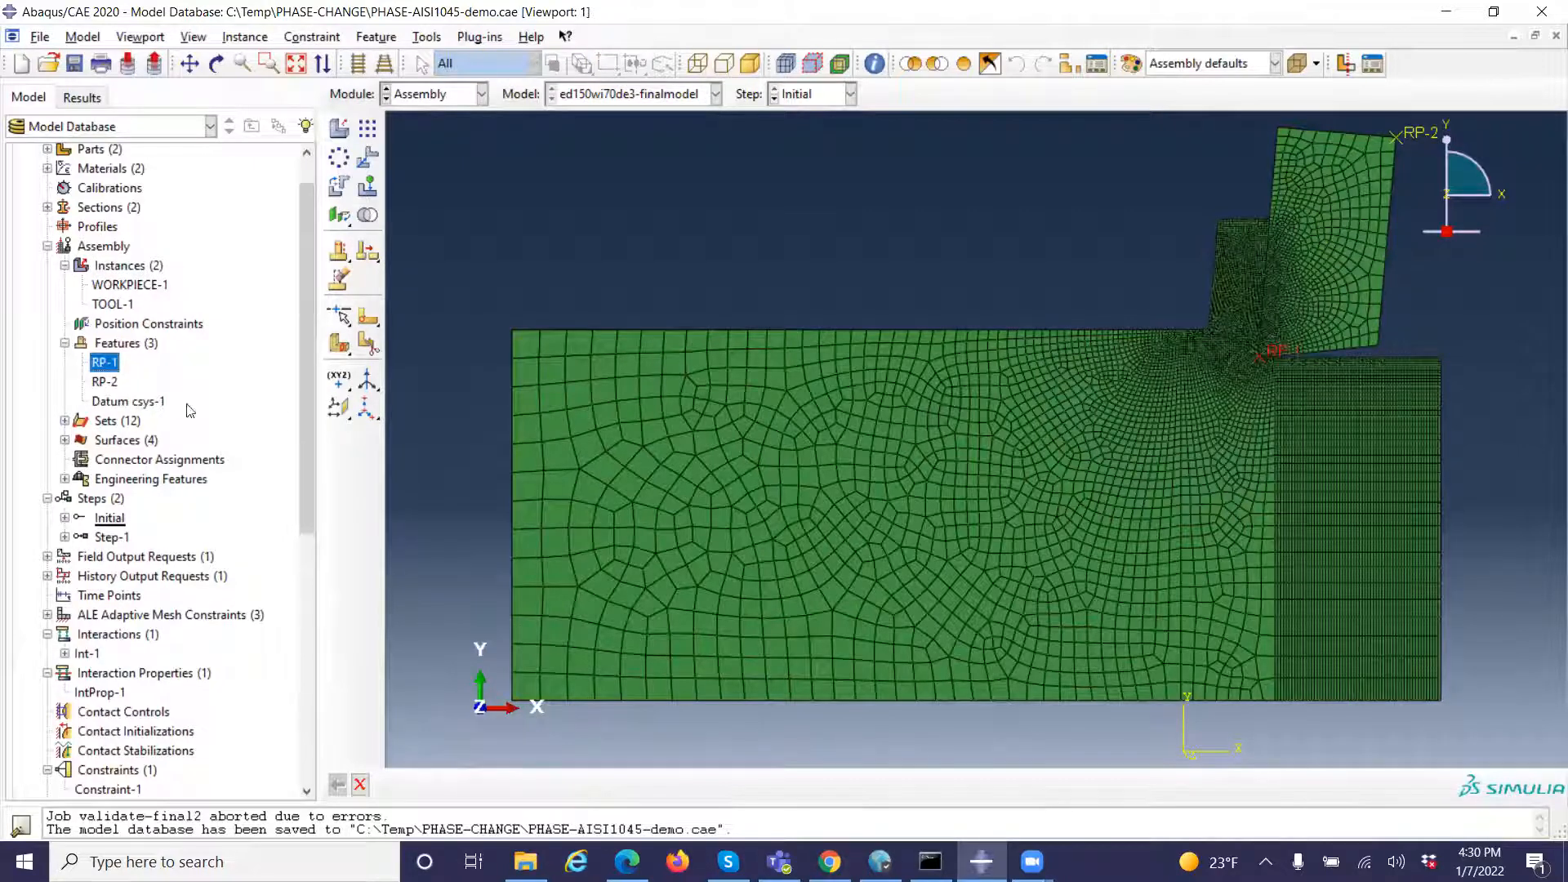
{"action": "left_click", "coordinate": [106, 385]}
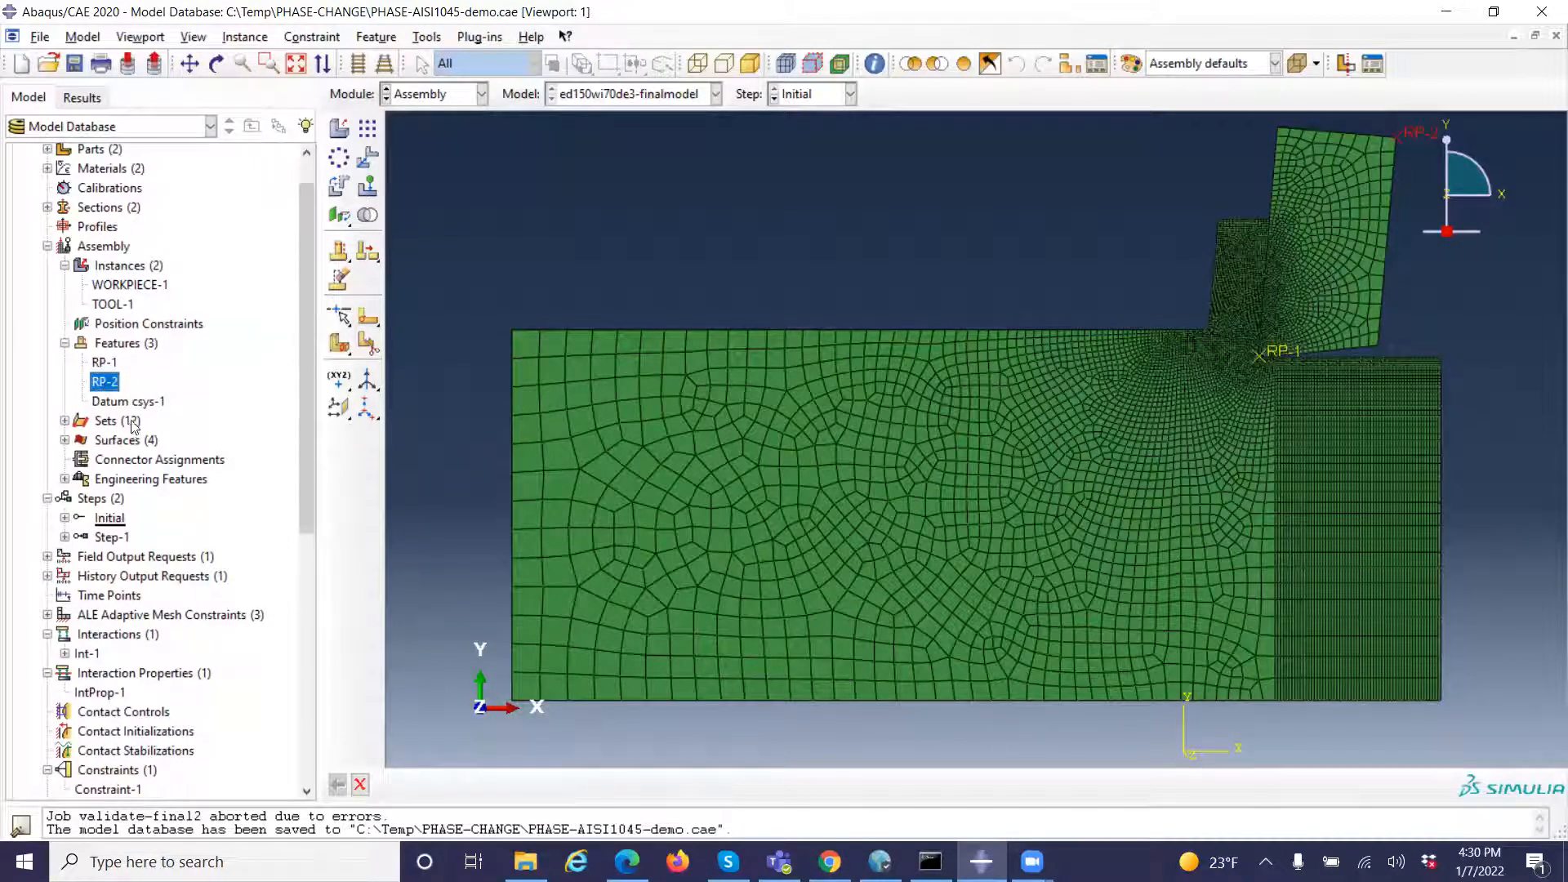
{"action": "left_click", "coordinate": [123, 403]}
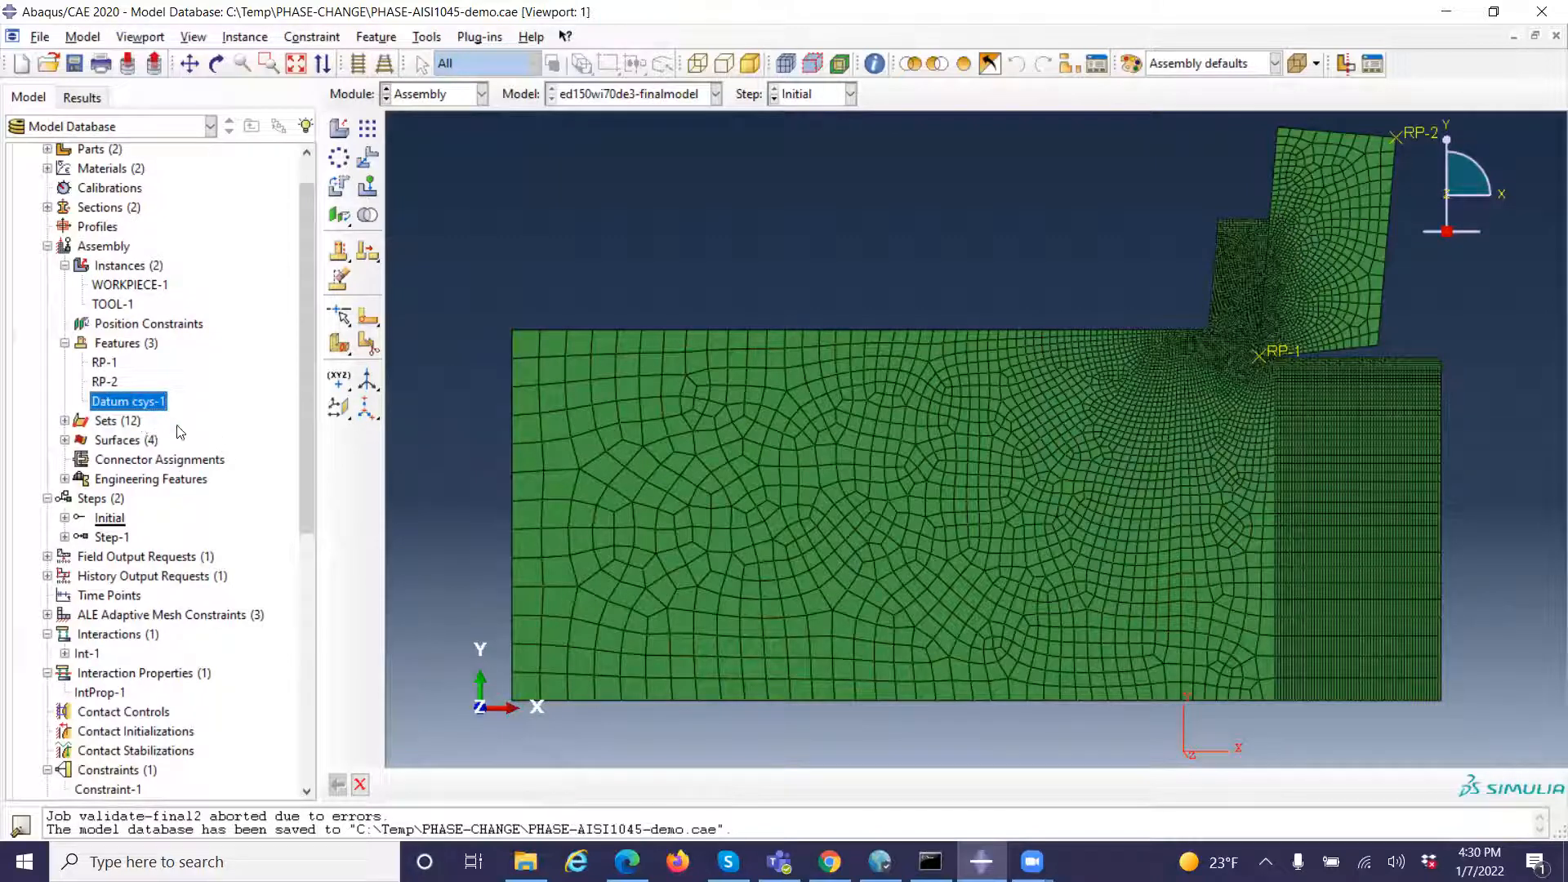
Expand the assembly sets and highlight LEFT, MID, TOOL and WORK to examine the regions they cover
{"action": "left_click", "coordinate": [64, 422]}
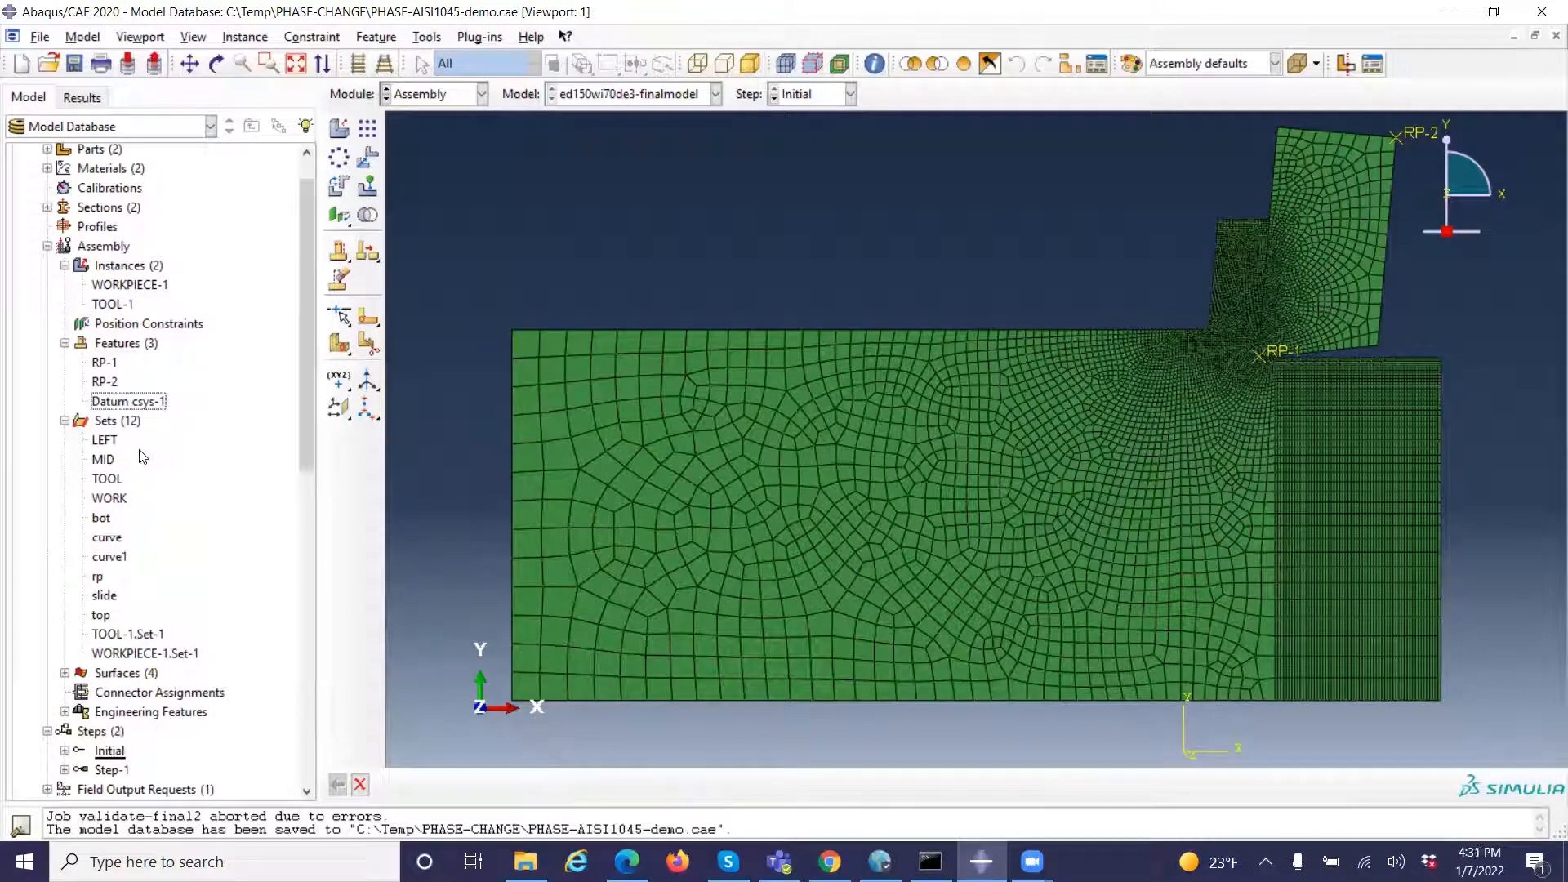
{"action": "left_click", "coordinate": [104, 441]}
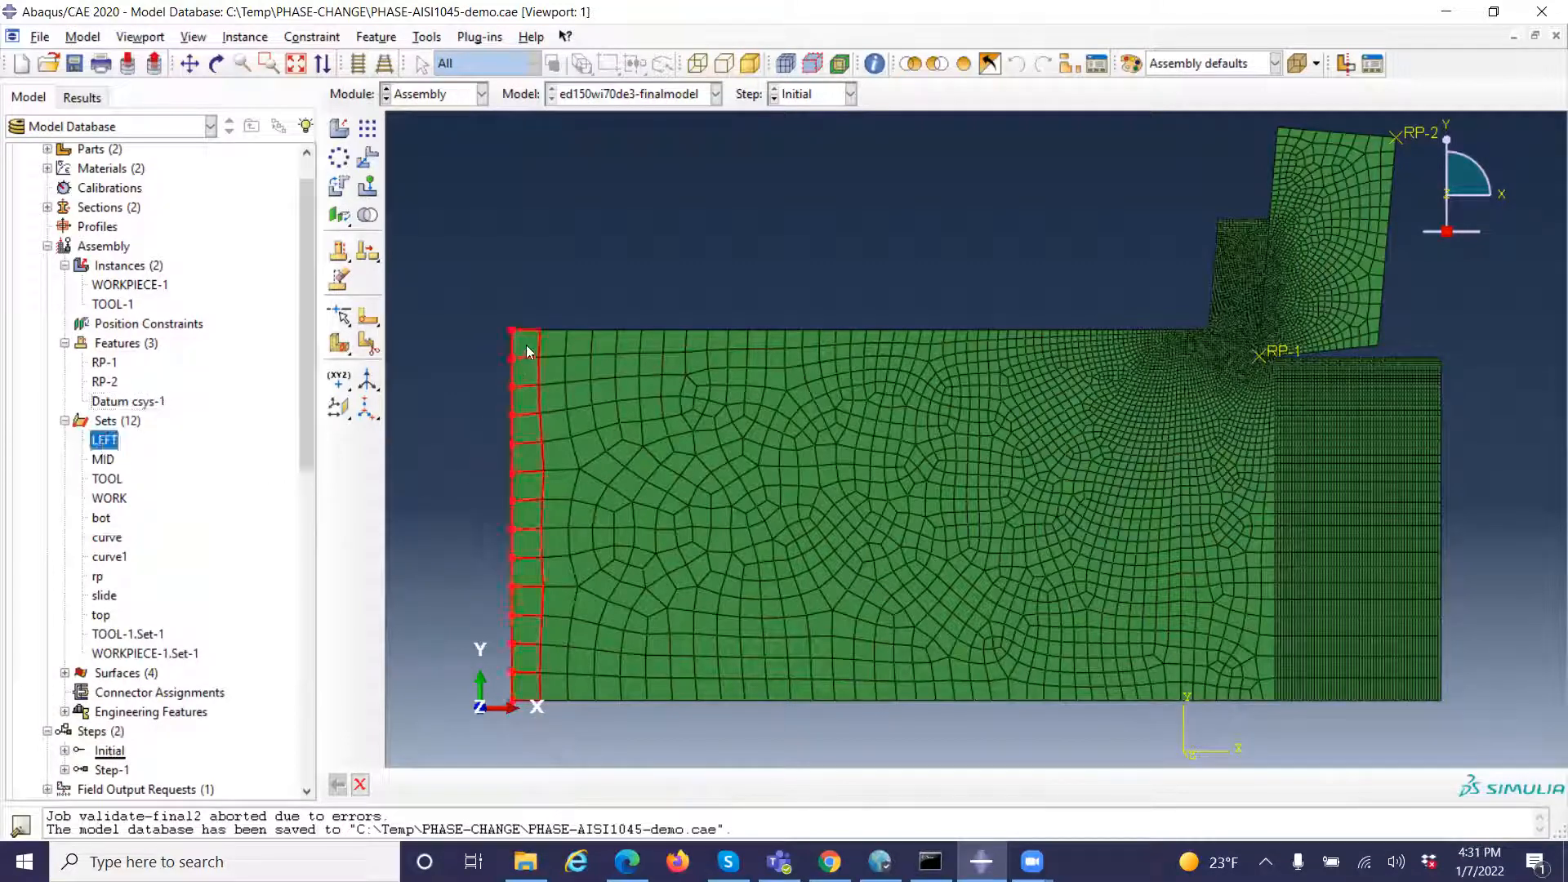
{"action": "left_click", "coordinate": [102, 463]}
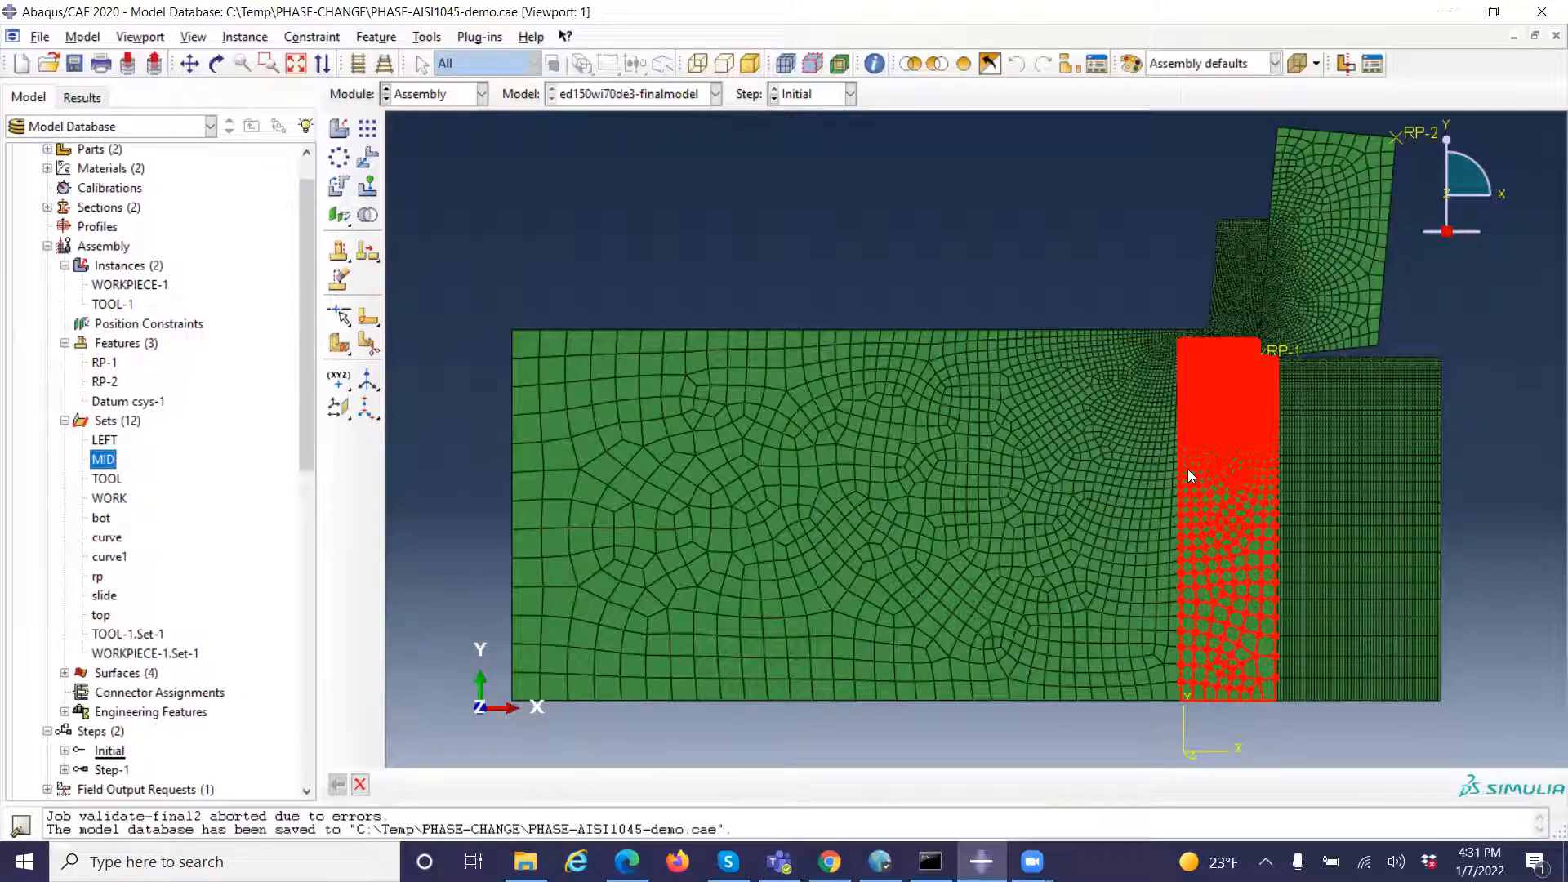
{"action": "left_click", "coordinate": [109, 480]}
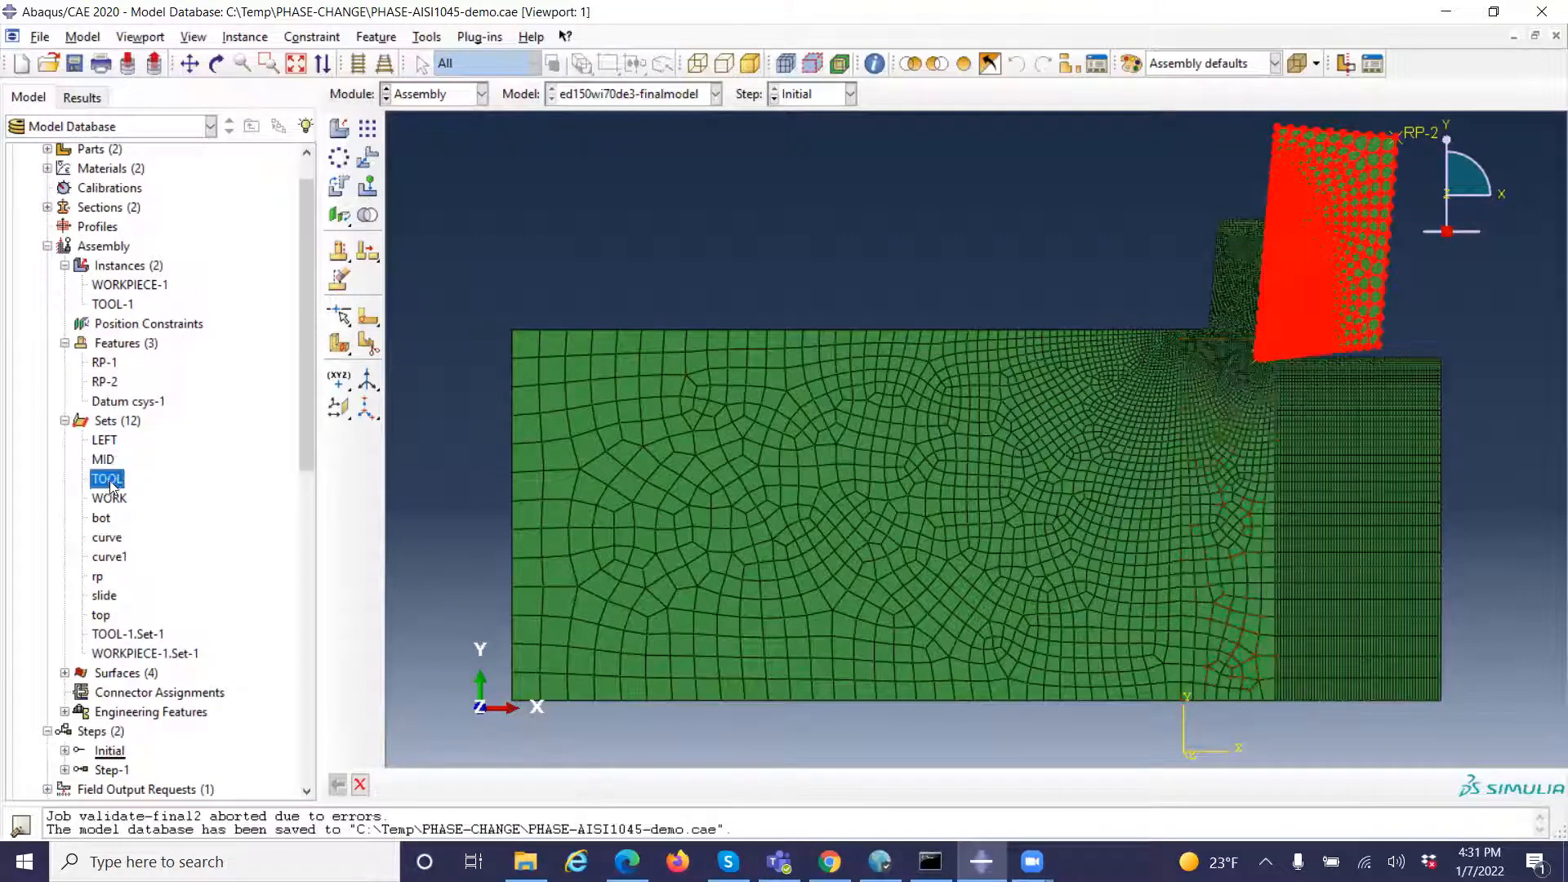
{"action": "left_click", "coordinate": [111, 500]}
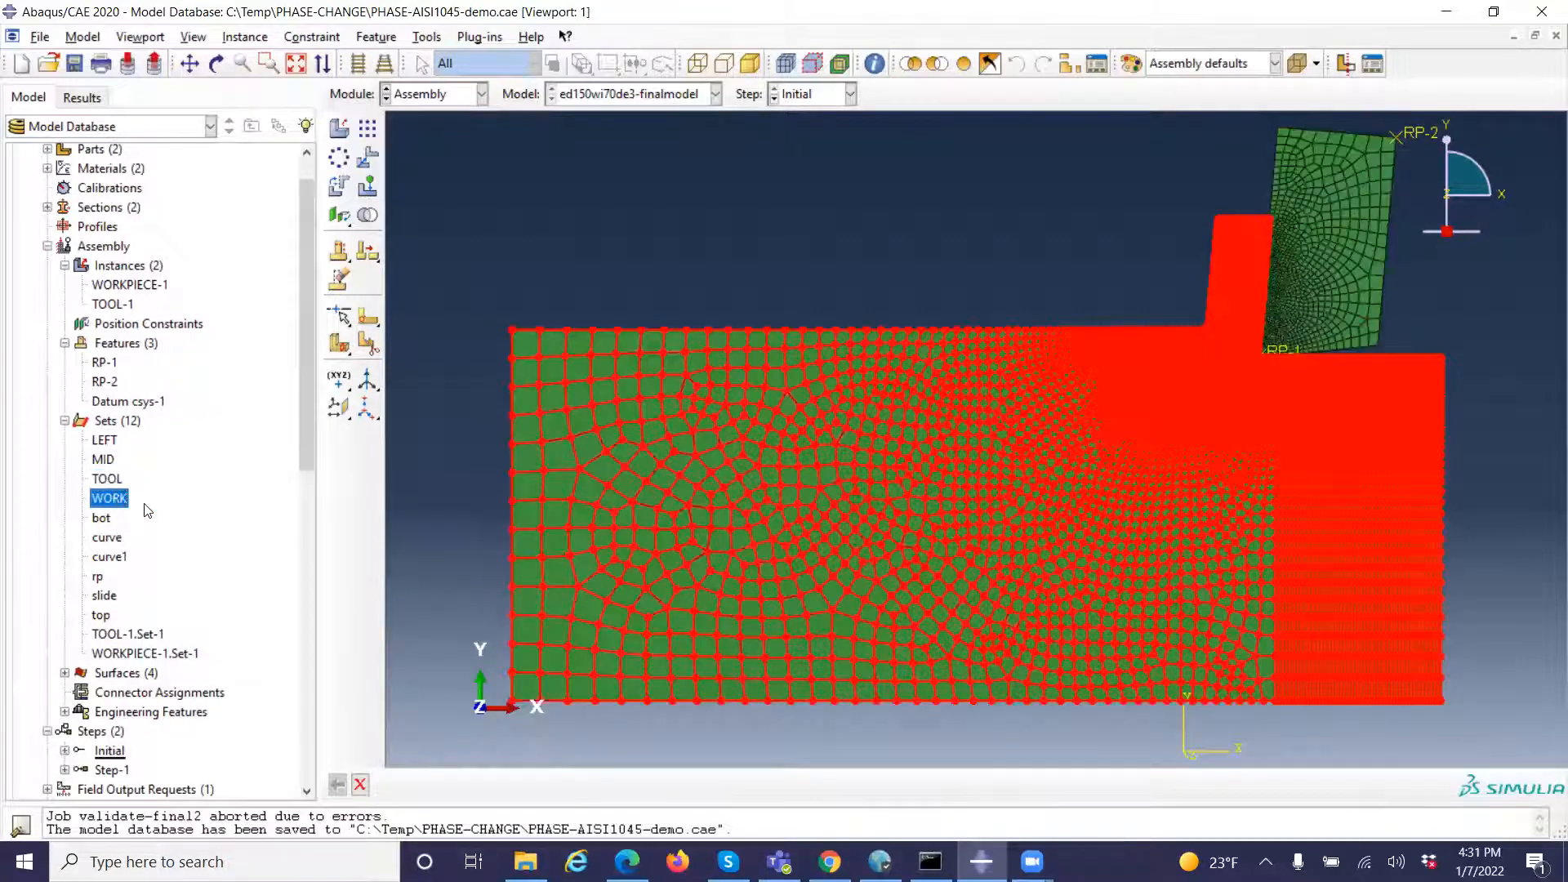
Highlight the assembly sets bot, curve, curve1, rp, slide and top to examine which nodes or points each contains
{"action": "left_click", "coordinate": [107, 523]}
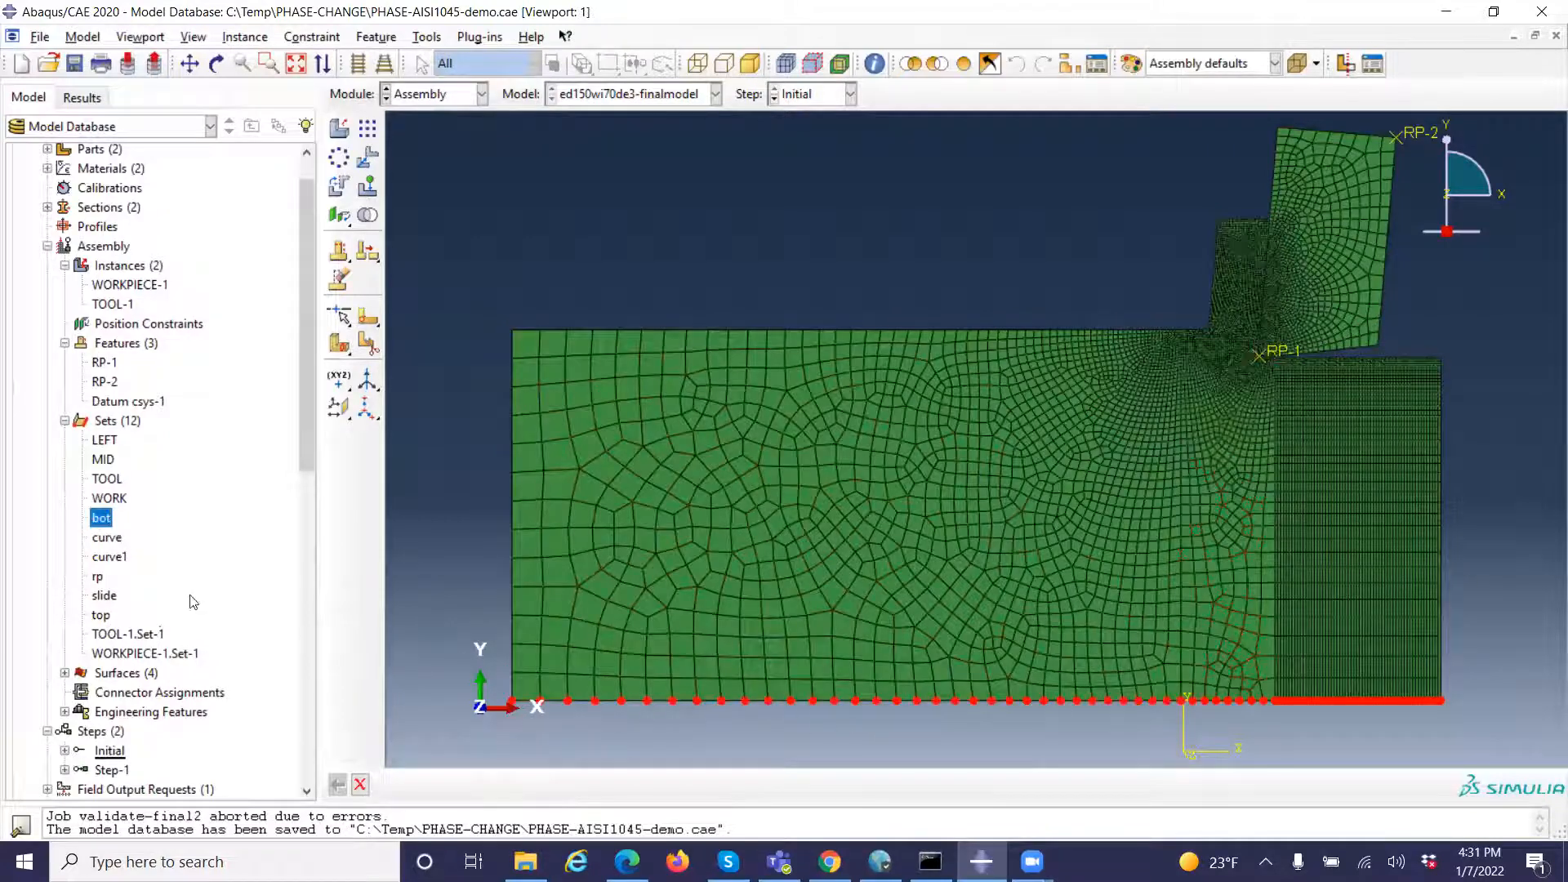
{"action": "left_click", "coordinate": [112, 541]}
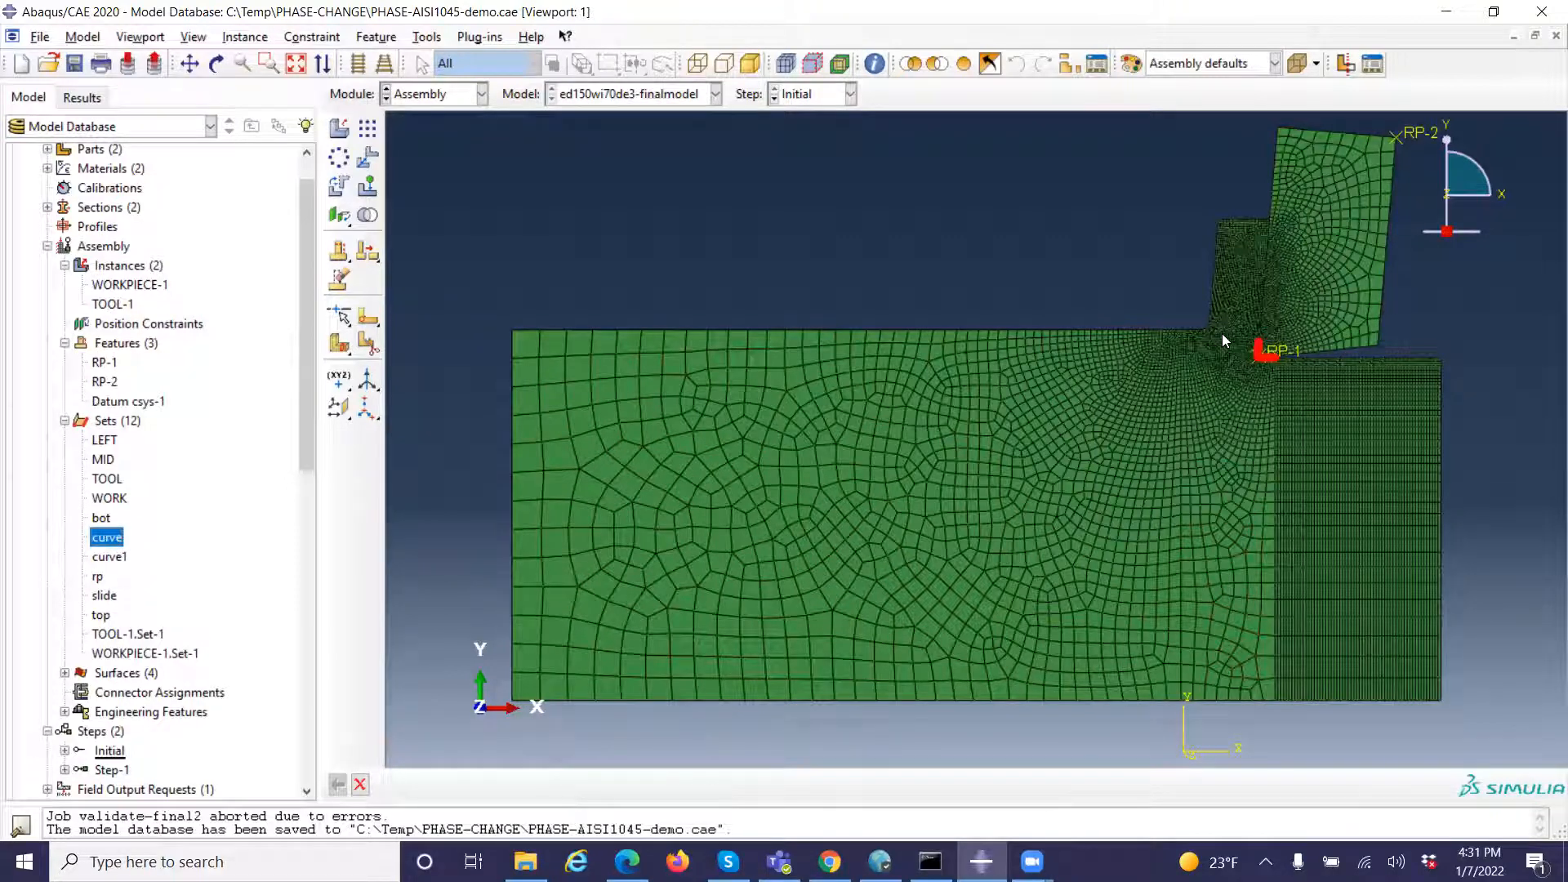
{"action": "left_click", "coordinate": [119, 563]}
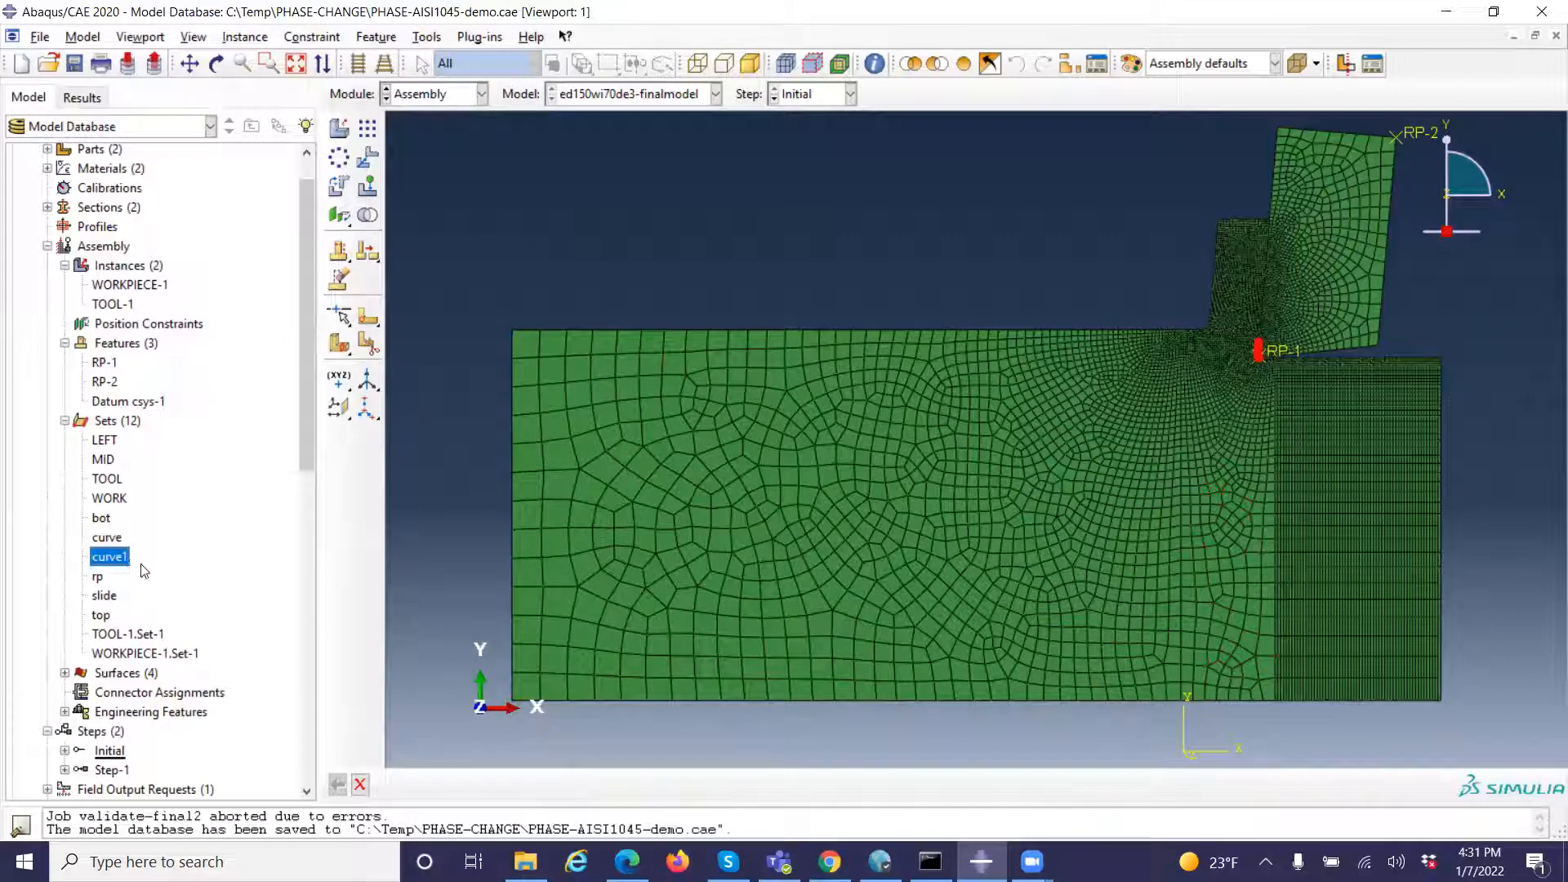
{"action": "left_click", "coordinate": [96, 578]}
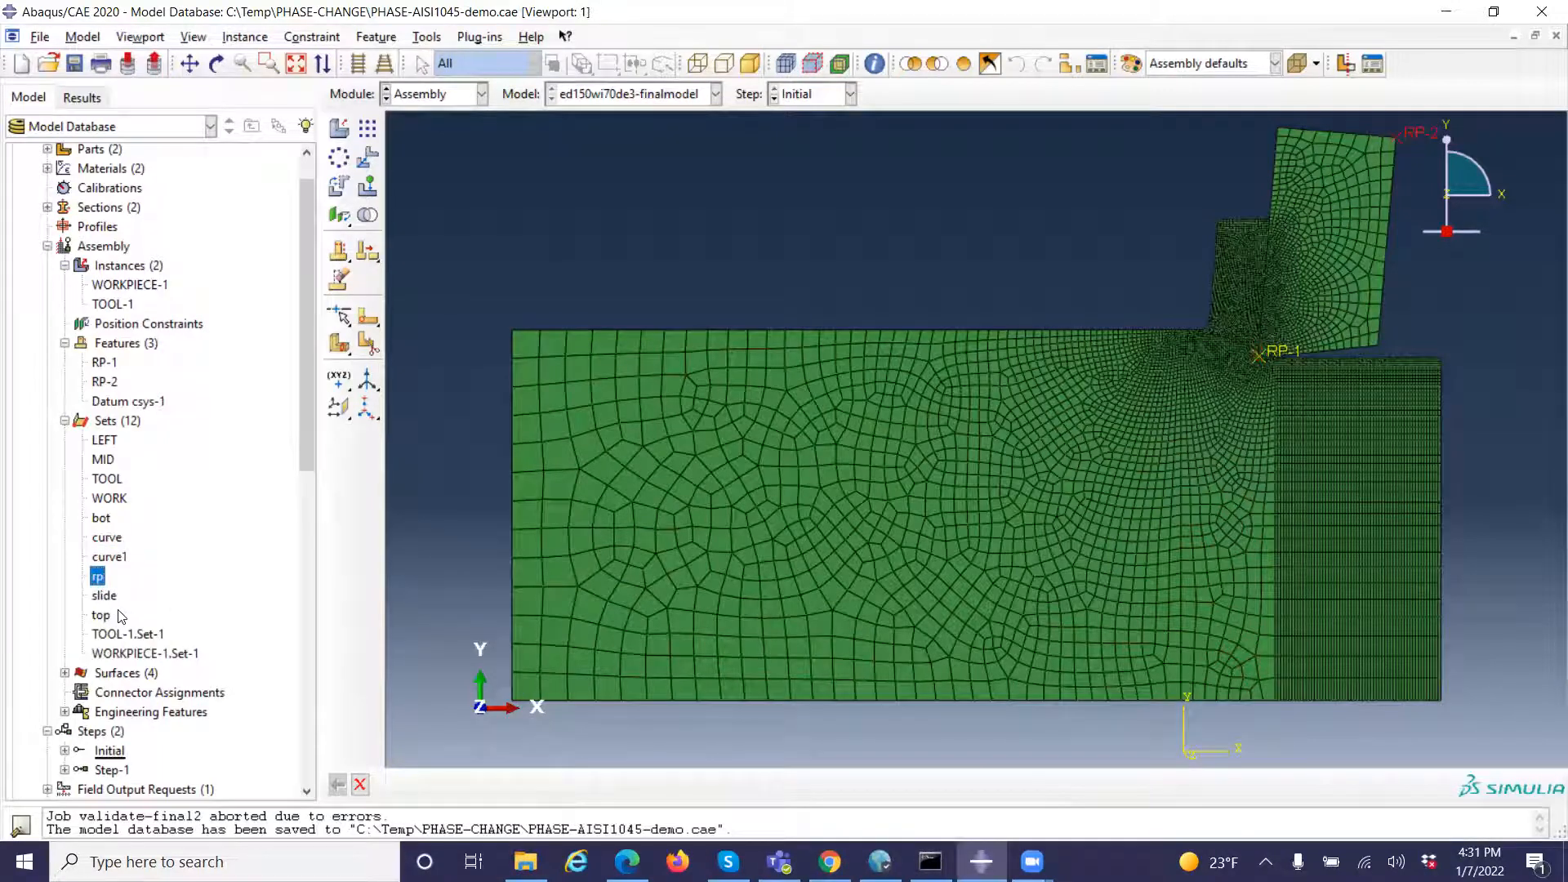
{"action": "left_click", "coordinate": [104, 596]}
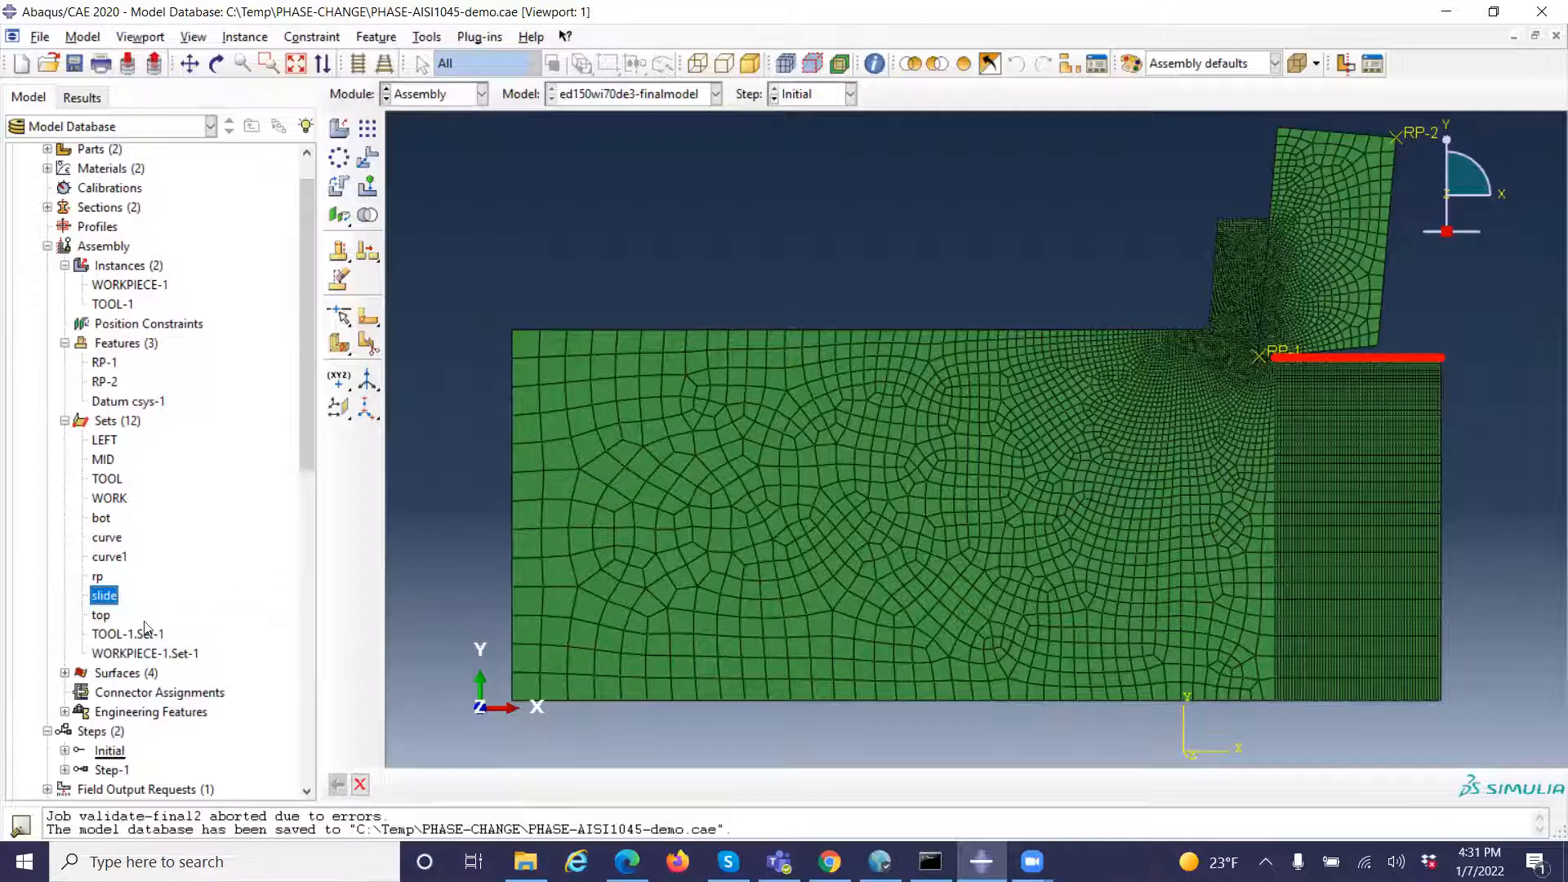
{"action": "left_click", "coordinate": [100, 616]}
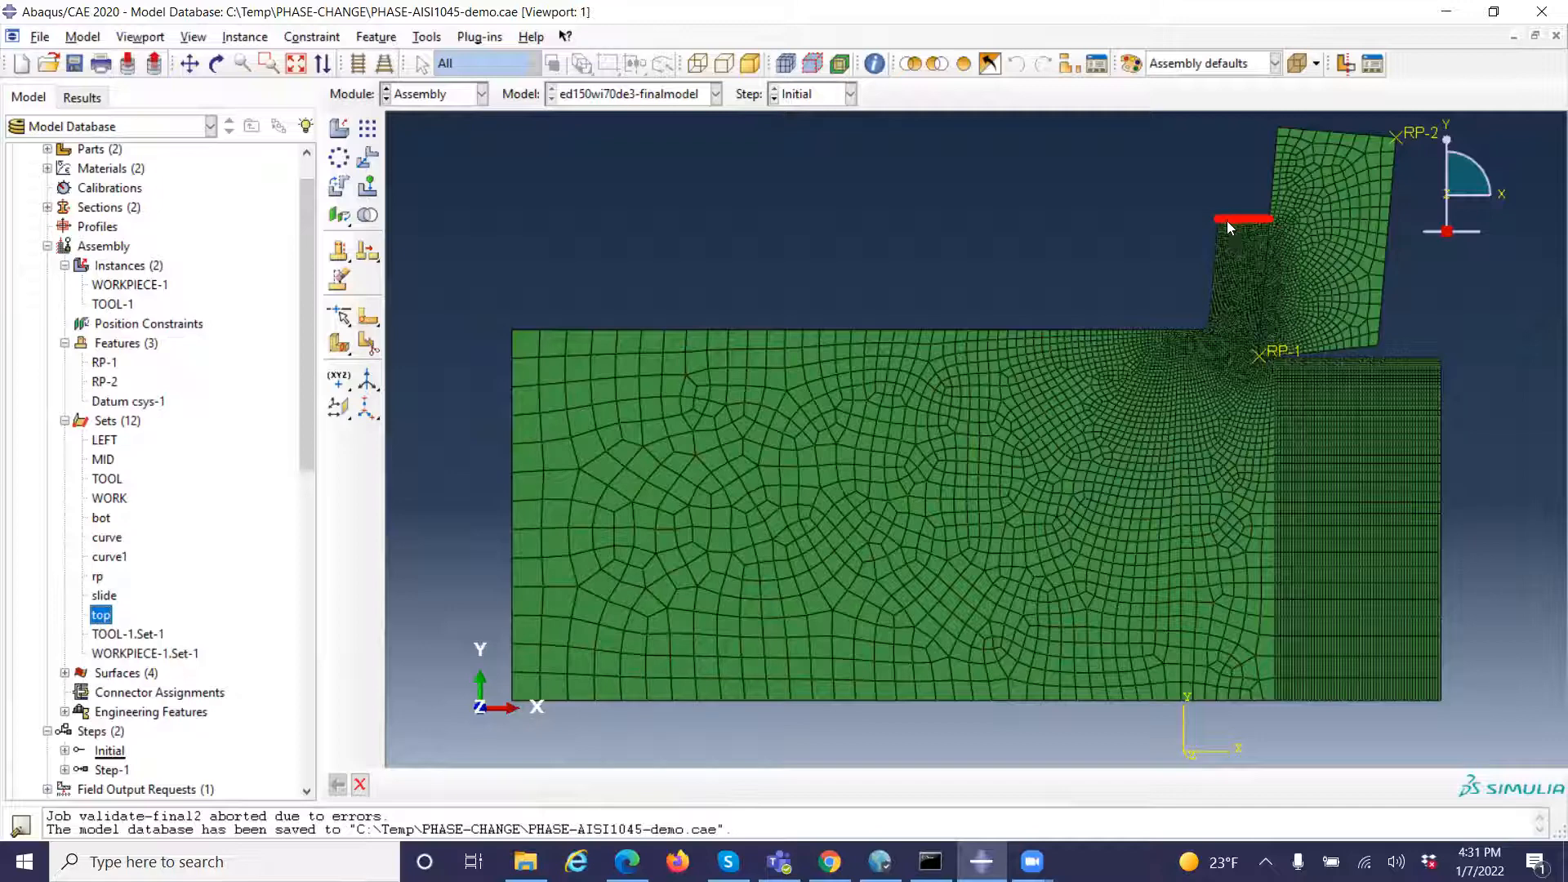
Highlight the instance sets TOOL-1.Set-1 and WORKPIECE-1.Set-1 to examine their extents, and collapse the assembly sets
{"action": "left_click", "coordinate": [121, 636]}
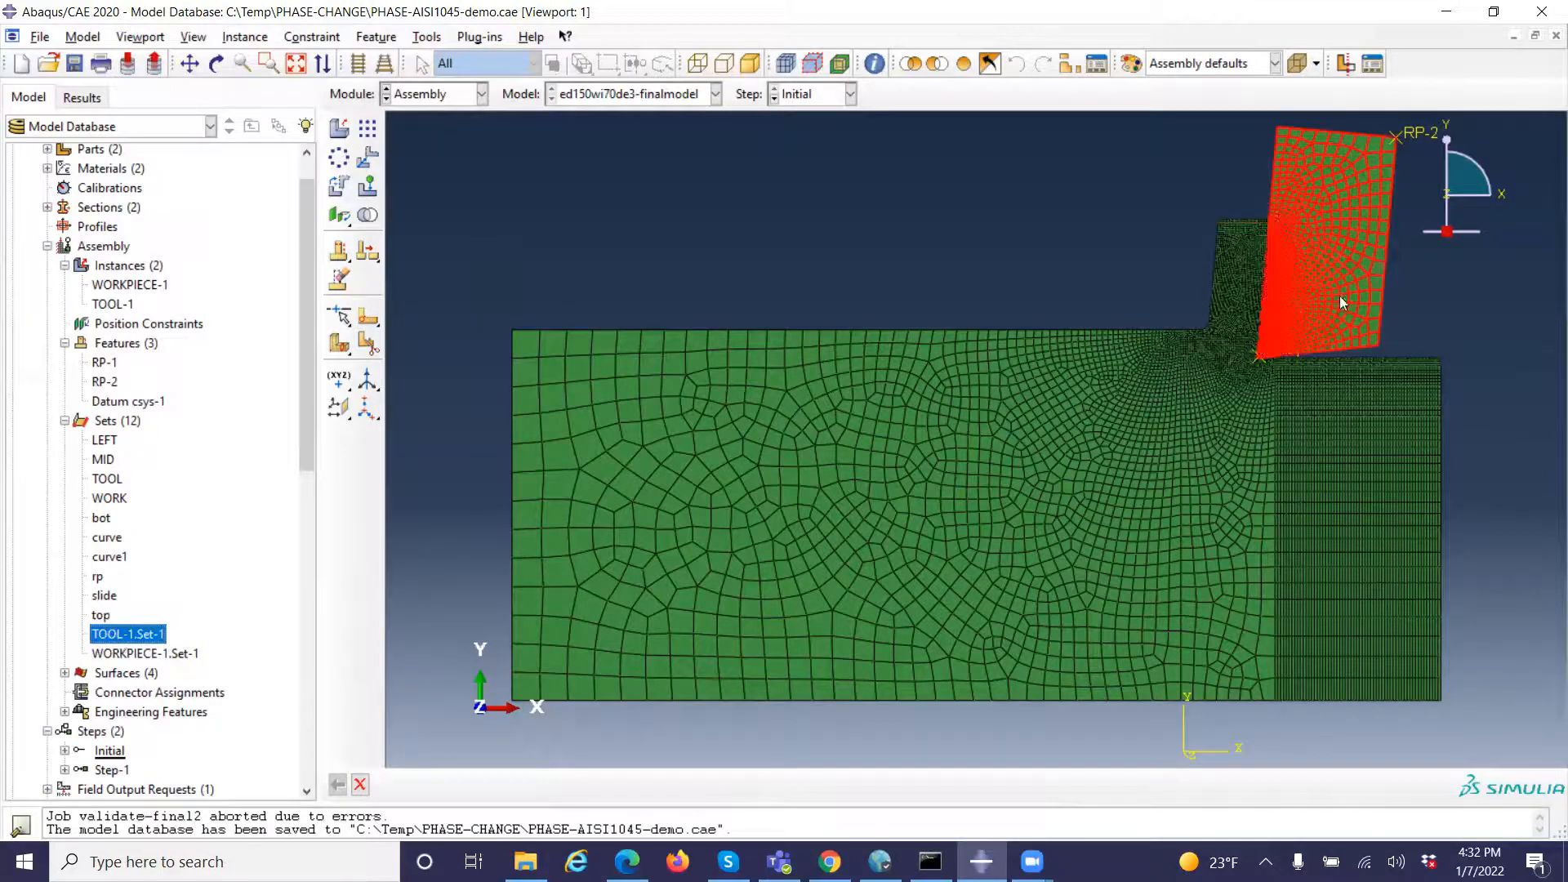
{"action": "left_click", "coordinate": [155, 654]}
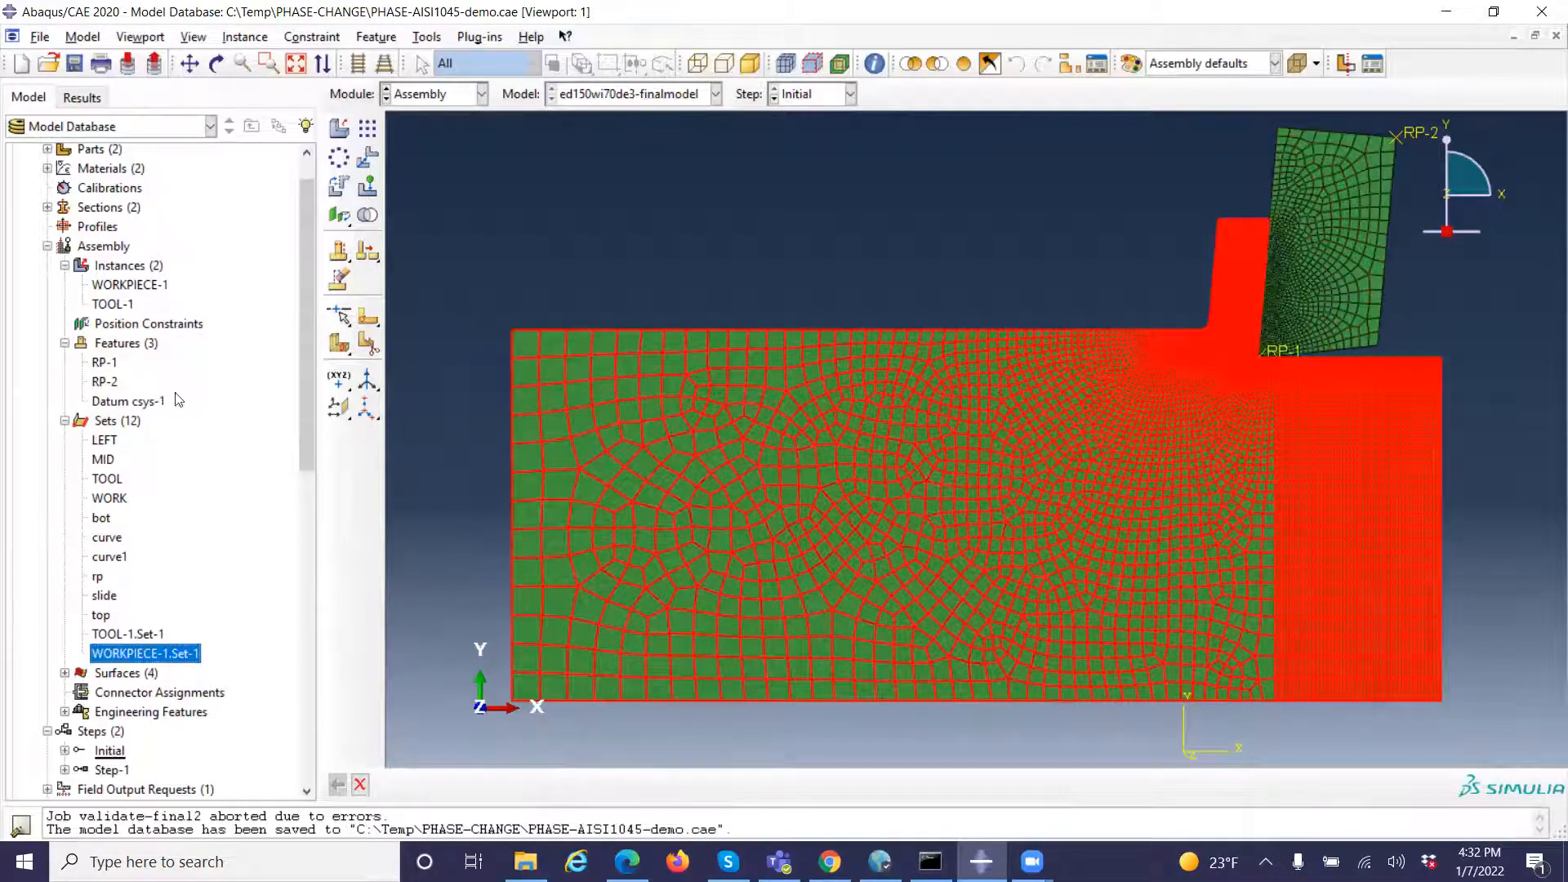
{"action": "left_click", "coordinate": [65, 422]}
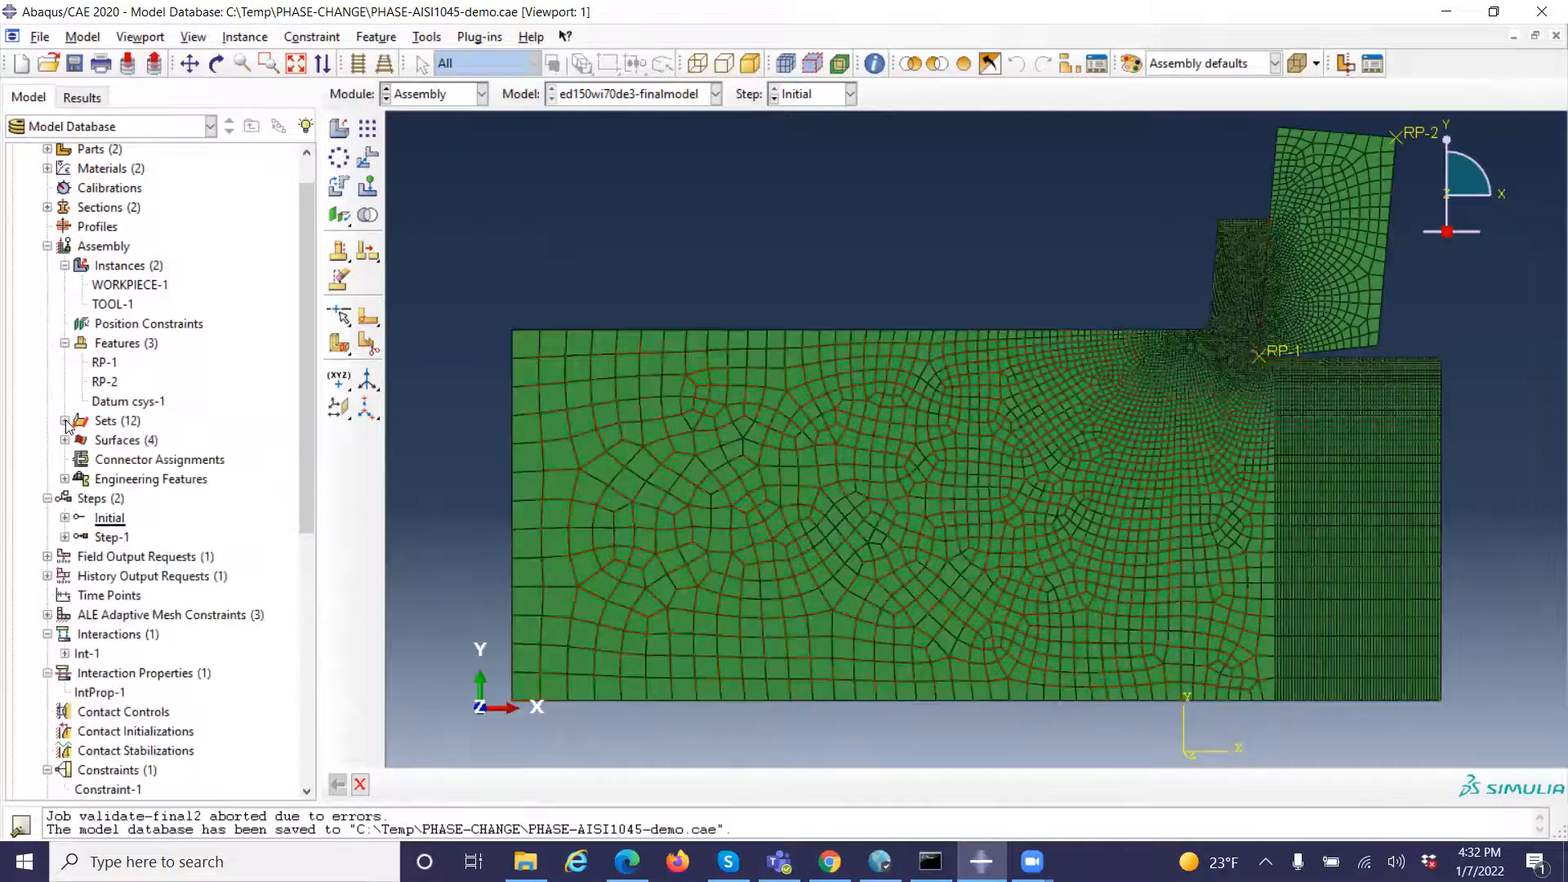
Expand the assembly surfaces, highlight LEFT, TOOL, TOP and WORK to examine the edges they cover, and collapse the assembly
{"action": "left_click", "coordinate": [64, 441]}
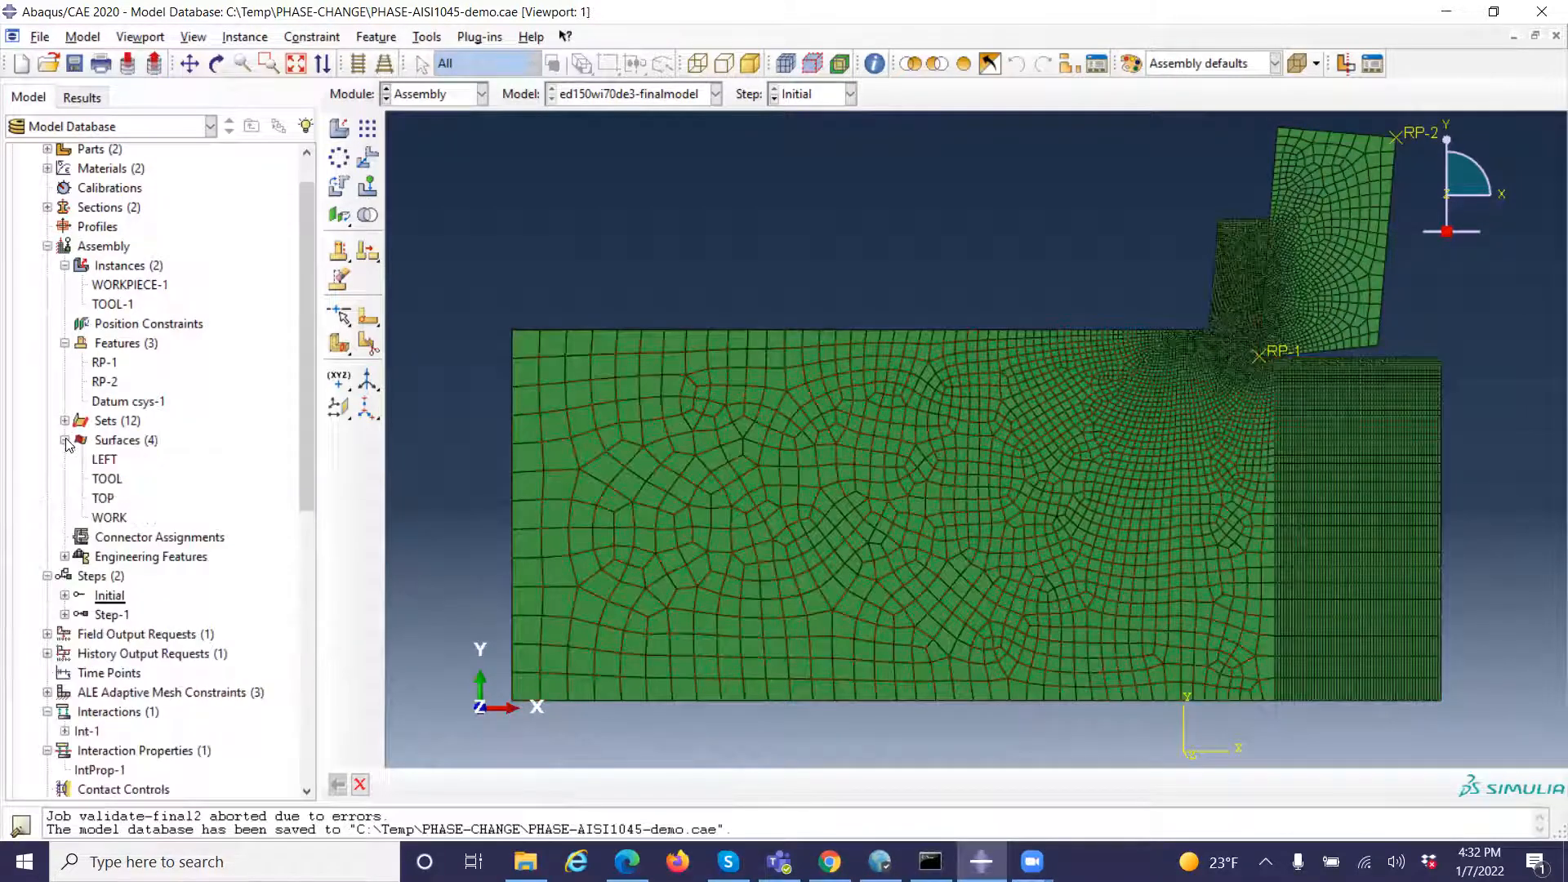
{"action": "left_click", "coordinate": [105, 461]}
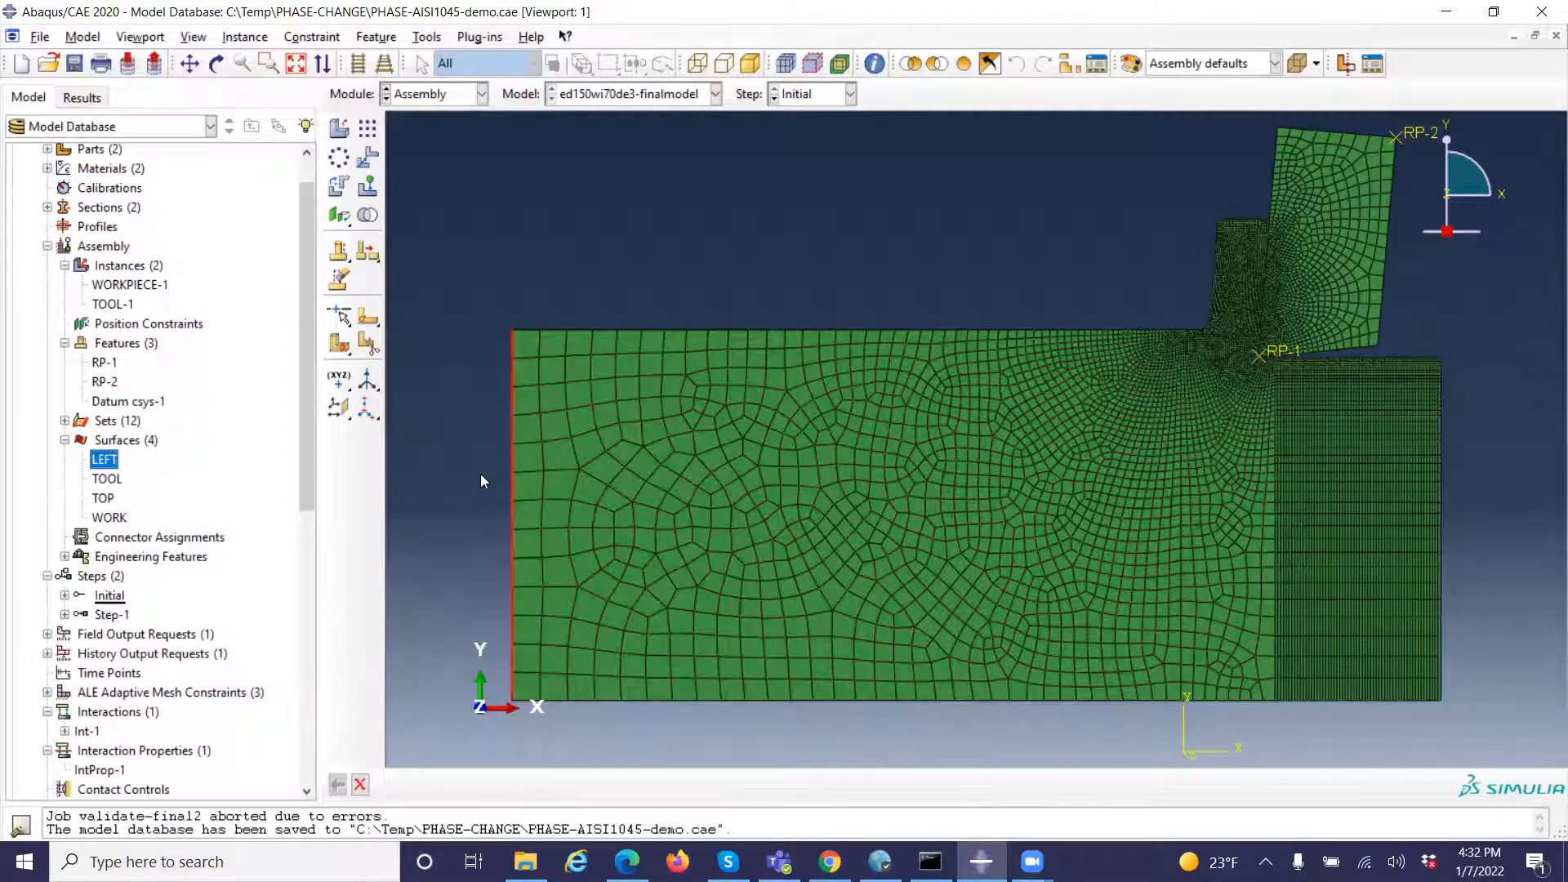
{"action": "left_click", "coordinate": [108, 480]}
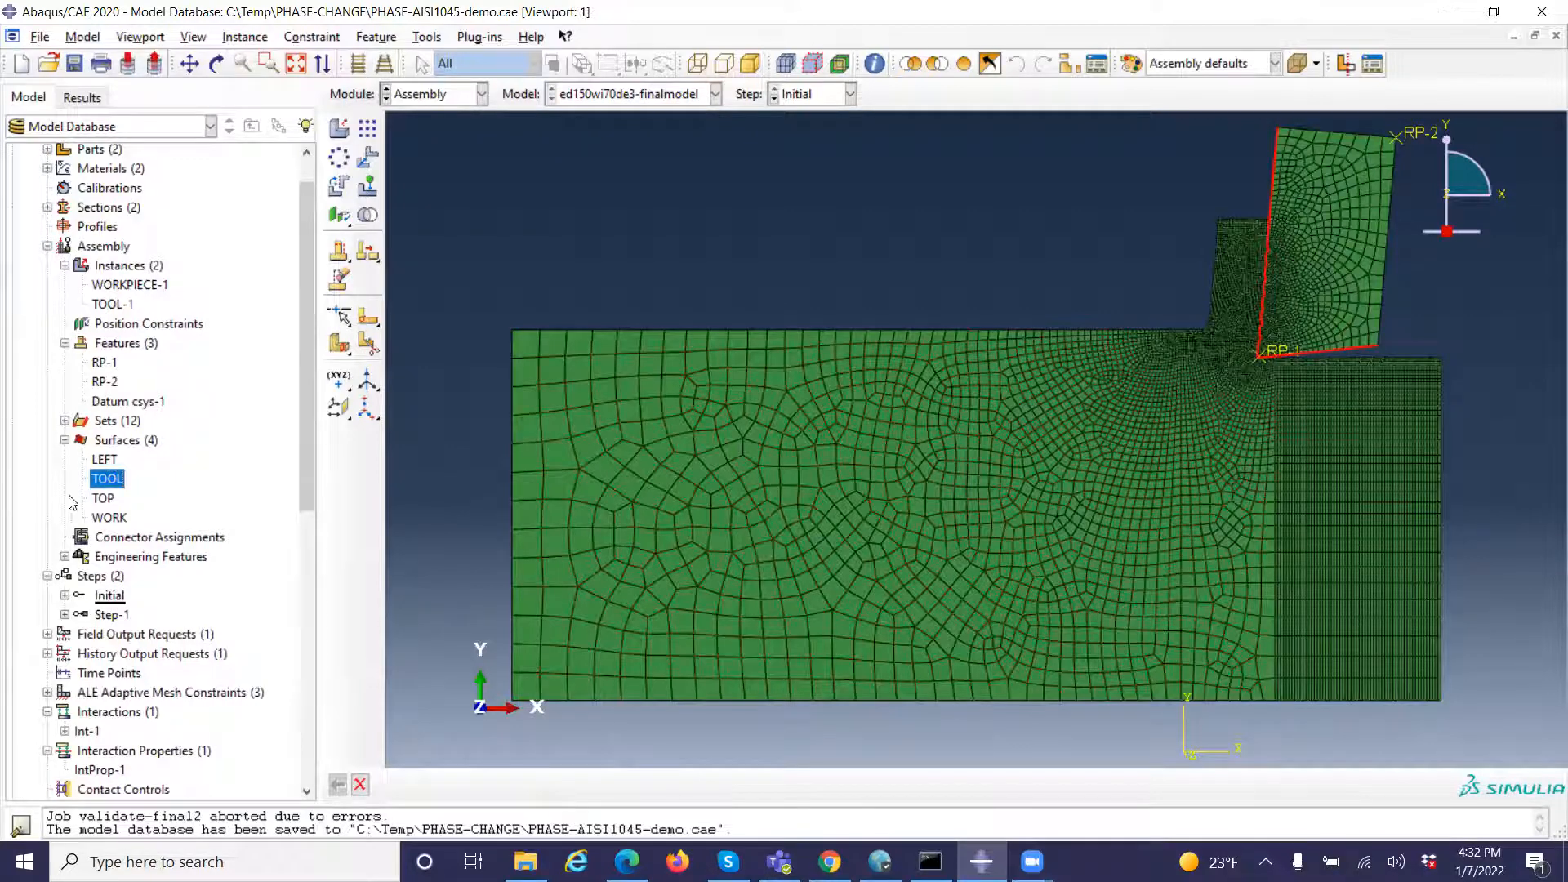
{"action": "left_click", "coordinate": [102, 498]}
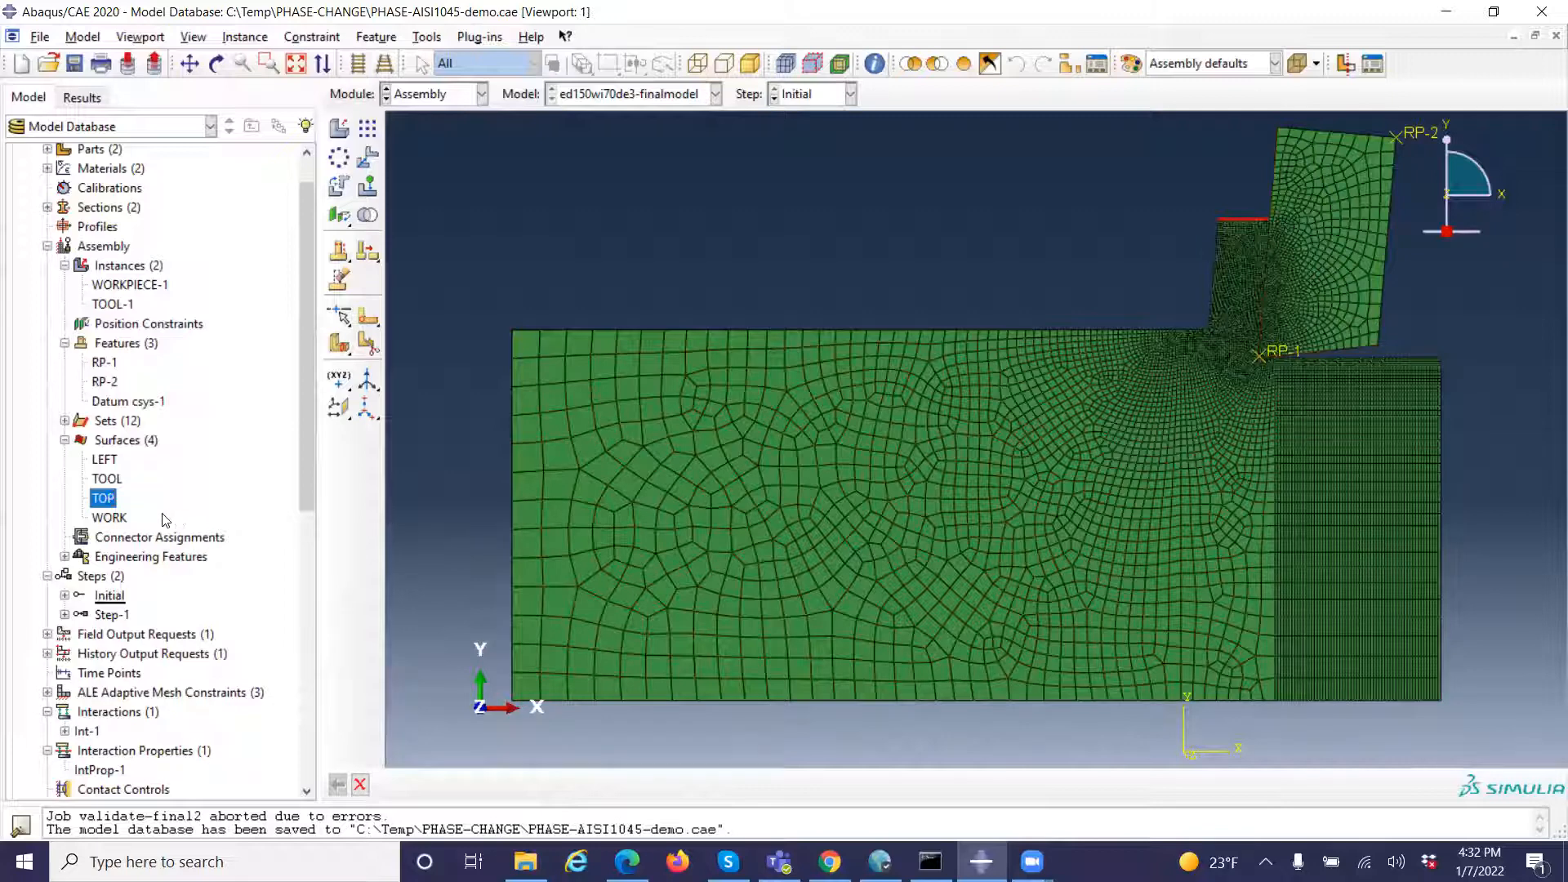
{"action": "left_click", "coordinate": [119, 519]}
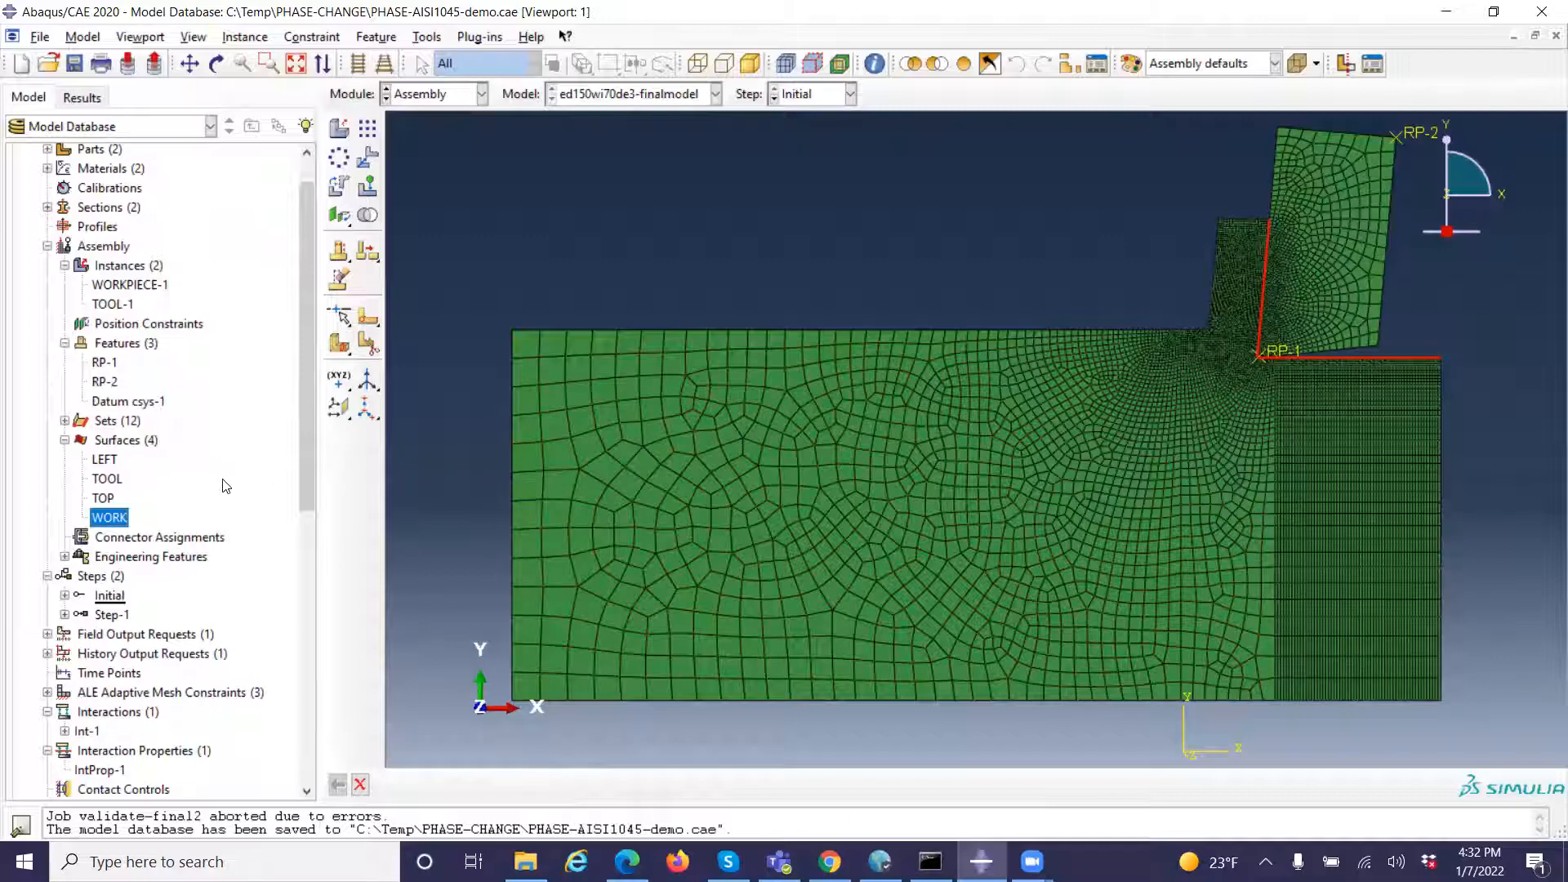
{"action": "scroll", "coordinate": [225, 485], "scroll_direction": "down", "scroll_amount": 1}
{"action": "scroll", "coordinate": [221, 474], "scroll_direction": "up", "scroll_amount": 2}
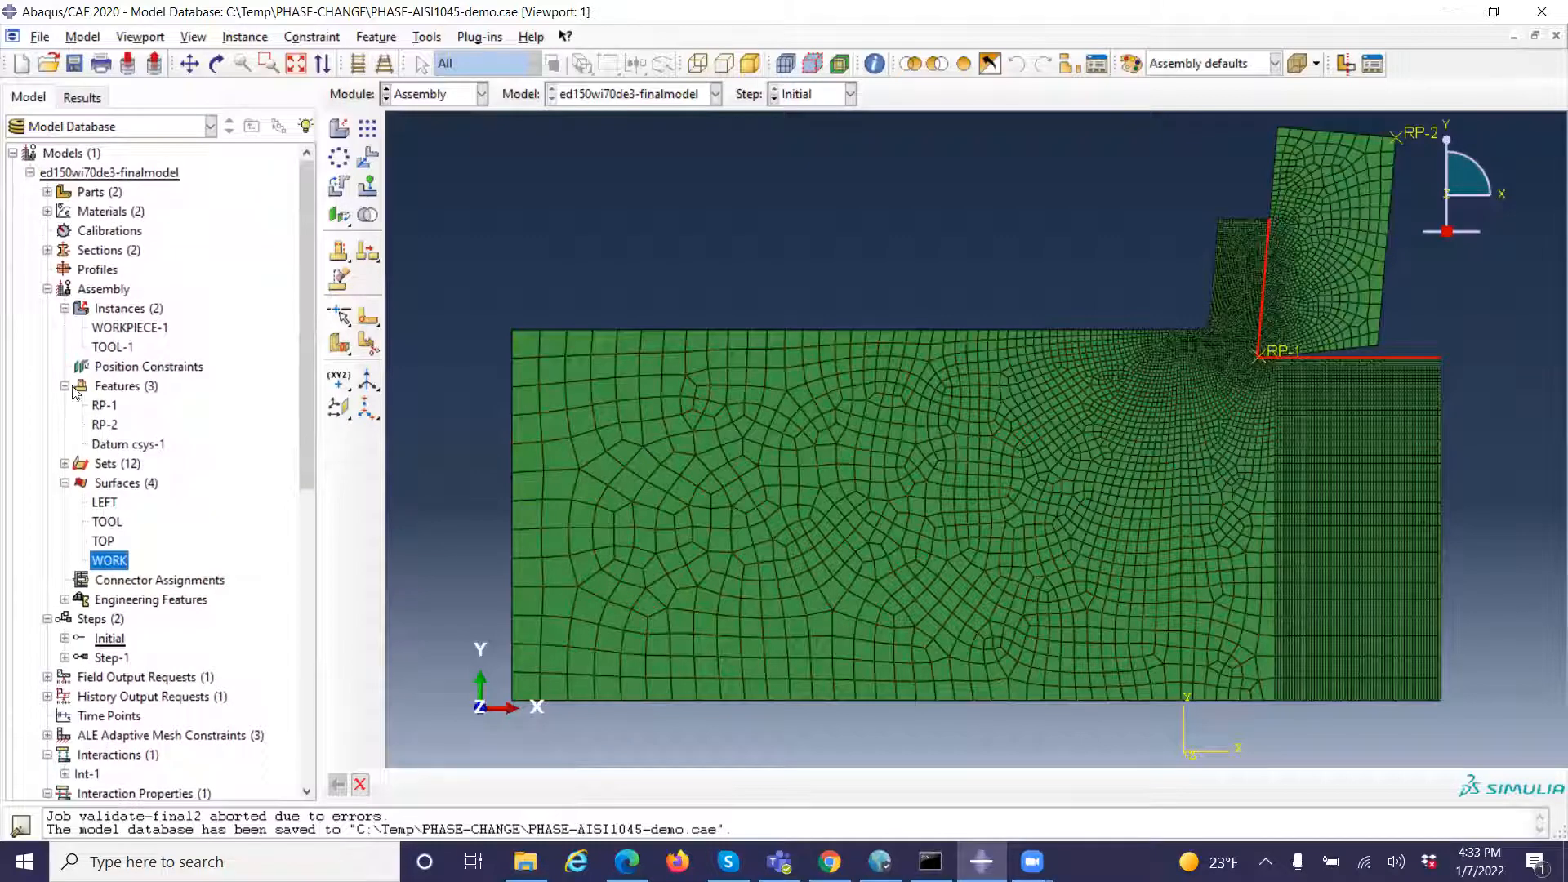
{"action": "left_click", "coordinate": [48, 288]}
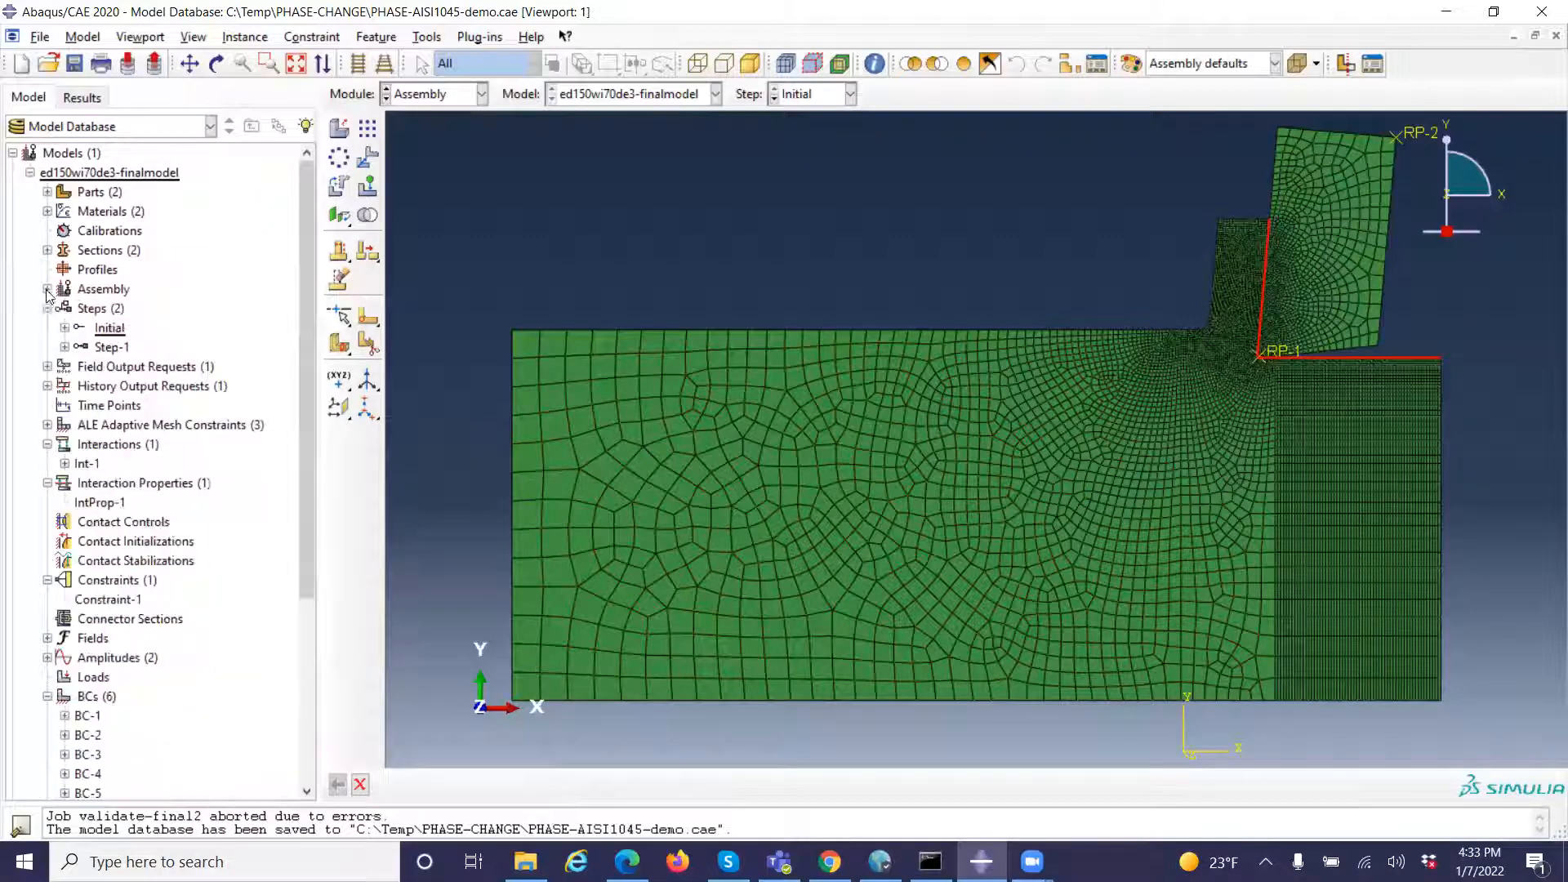
Open the definition of Step-1 to review its procedure type, time period and Nlgeom setting, and close it
{"action": "left_click", "coordinate": [113, 329]}
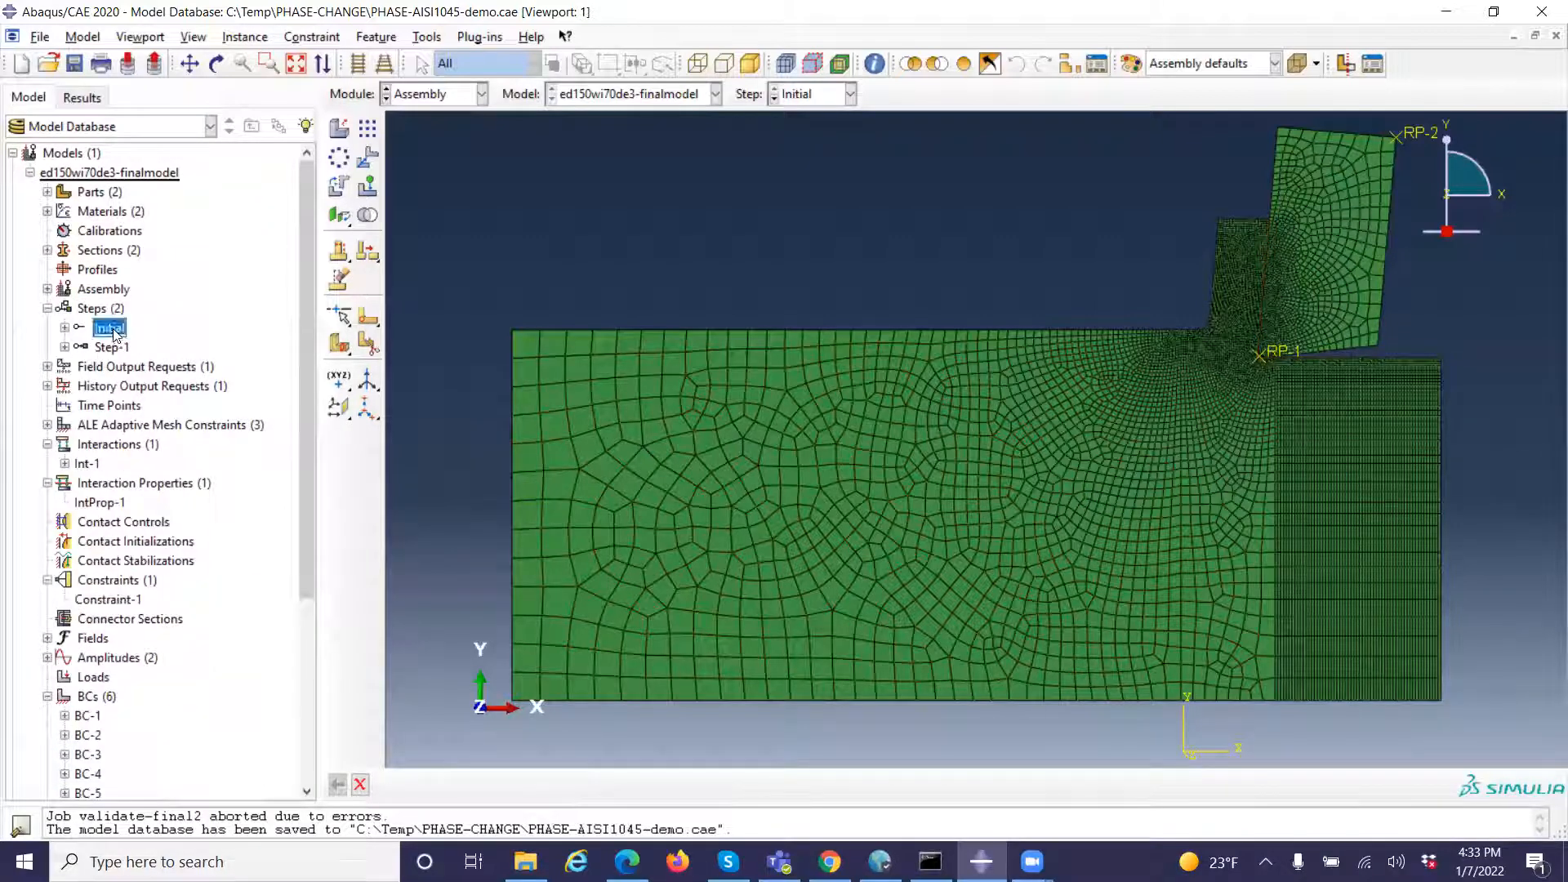
{"action": "double_click", "coordinate": [111, 347]}
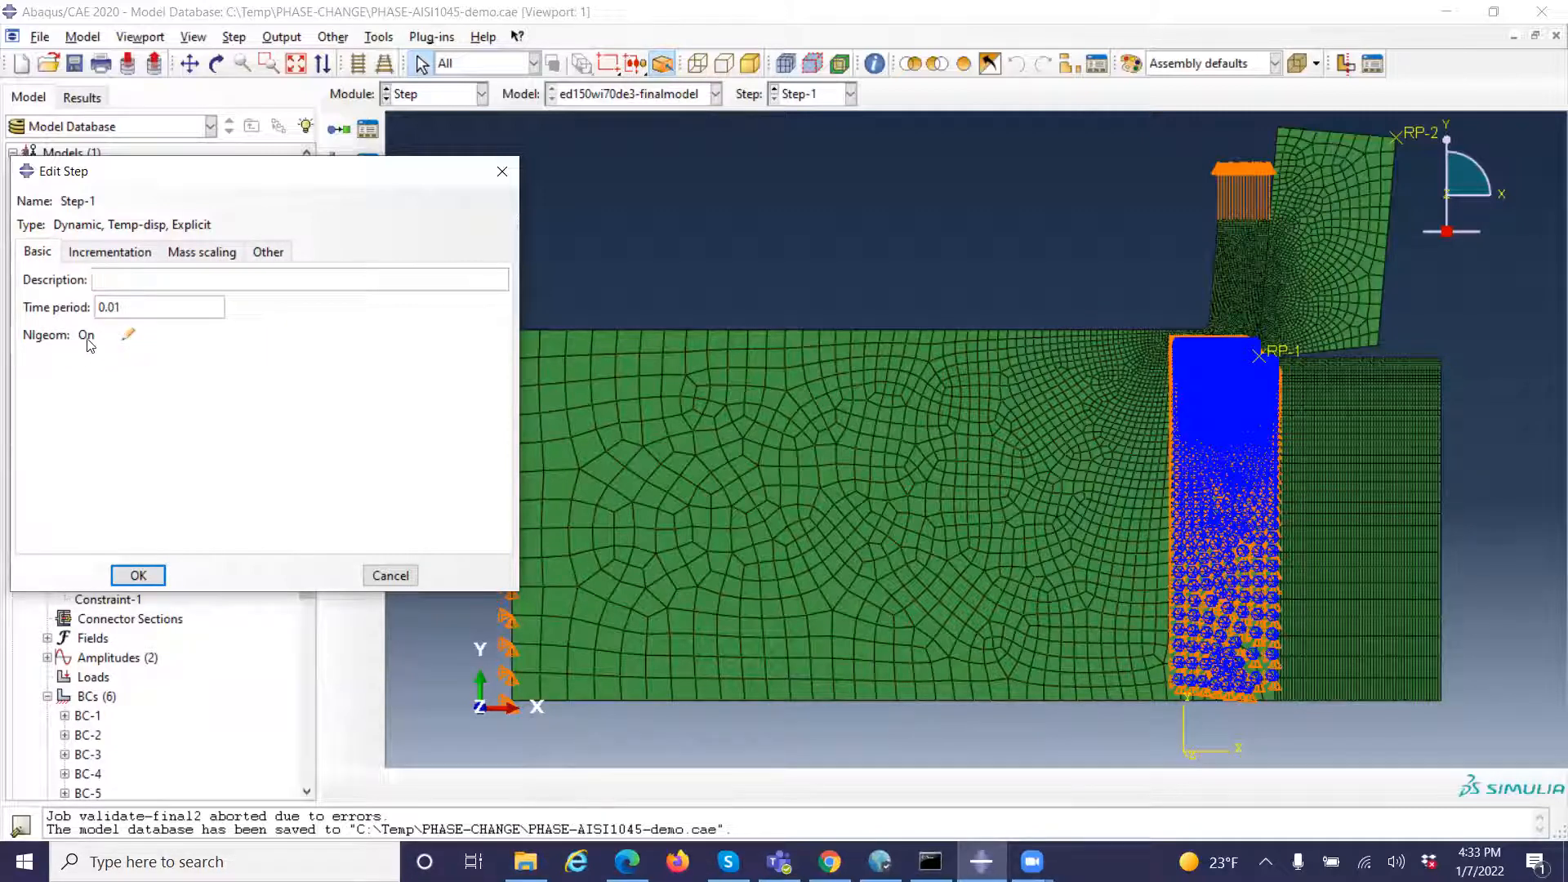
{"action": "left_click", "coordinate": [138, 576]}
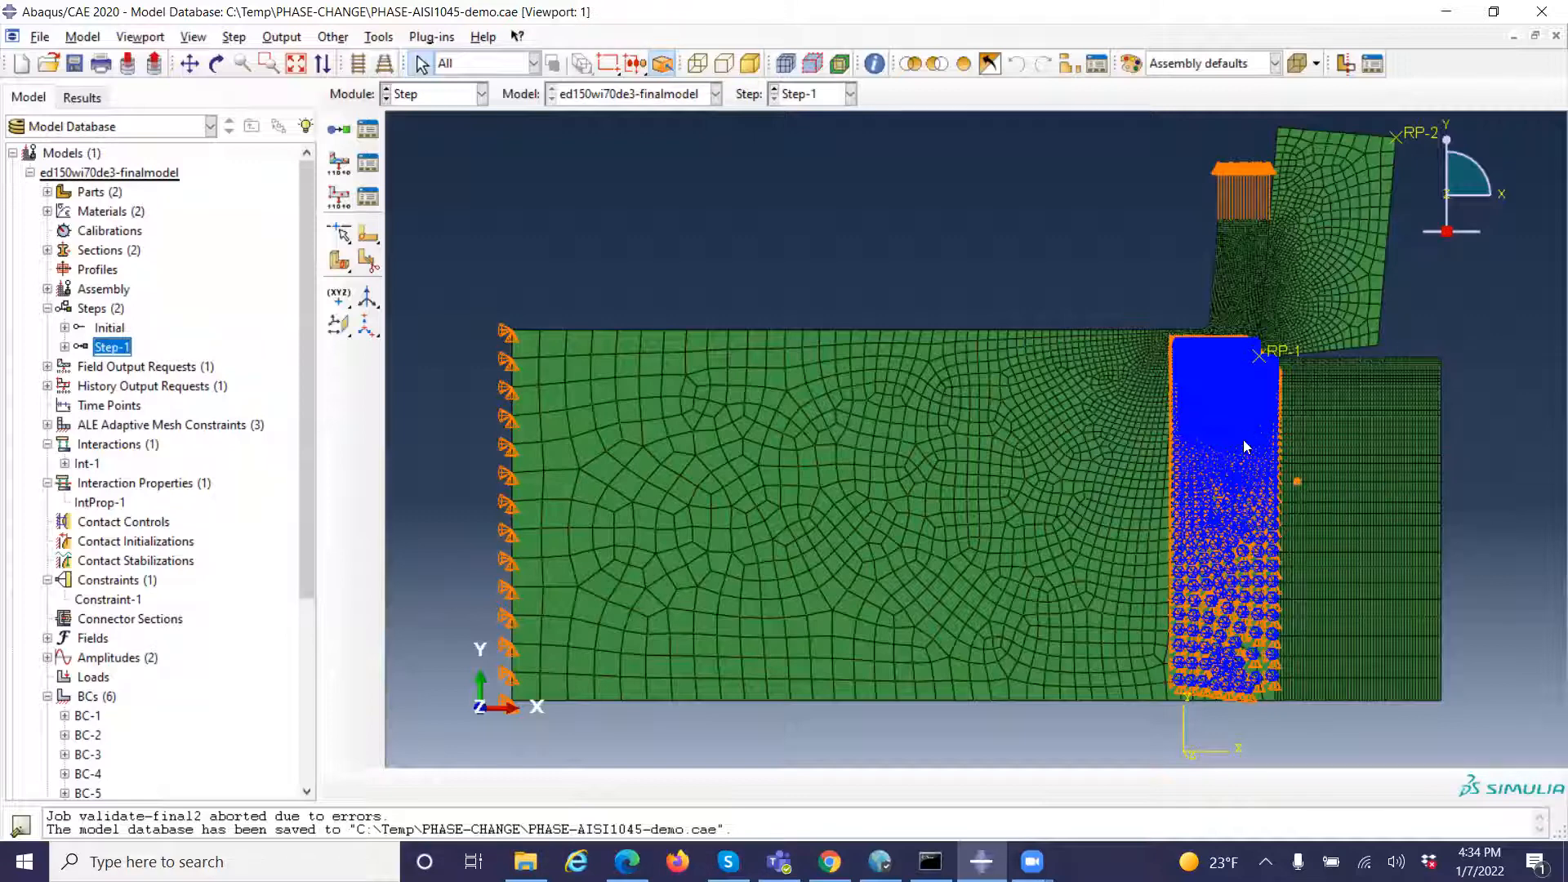
{"action": "left_click", "coordinate": [1237, 249]}
Open field output request F-Output-1 for Step-1, review its domain, frequency and output variables, and cancel without changes
{"action": "left_click", "coordinate": [47, 366]}
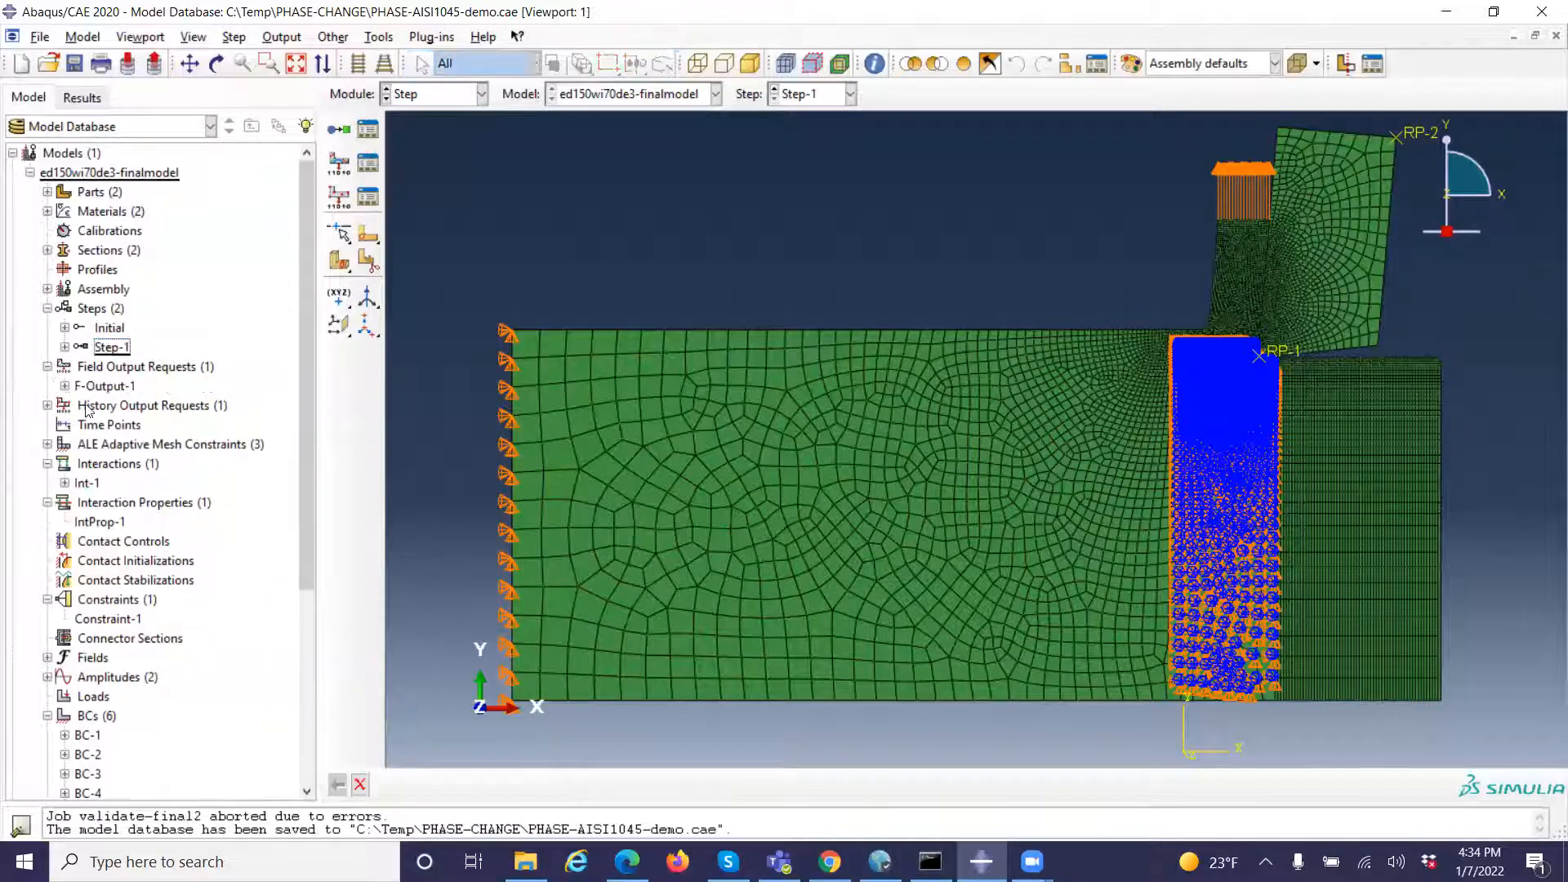
{"action": "left_click", "coordinate": [65, 386]}
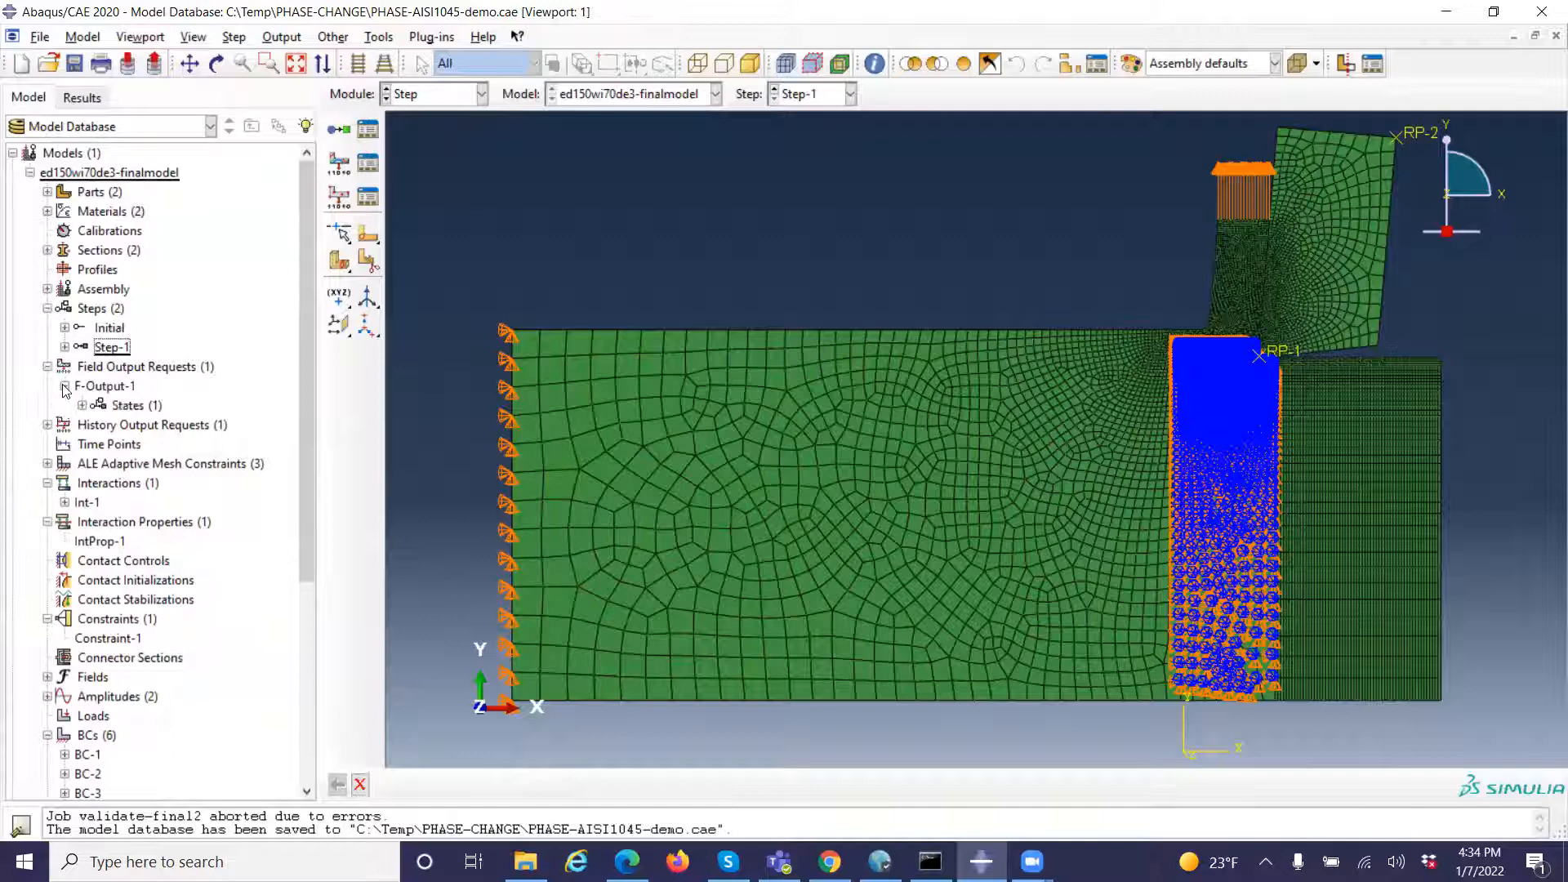
{"action": "left_click", "coordinate": [124, 405]}
{"action": "left_click", "coordinate": [82, 405]}
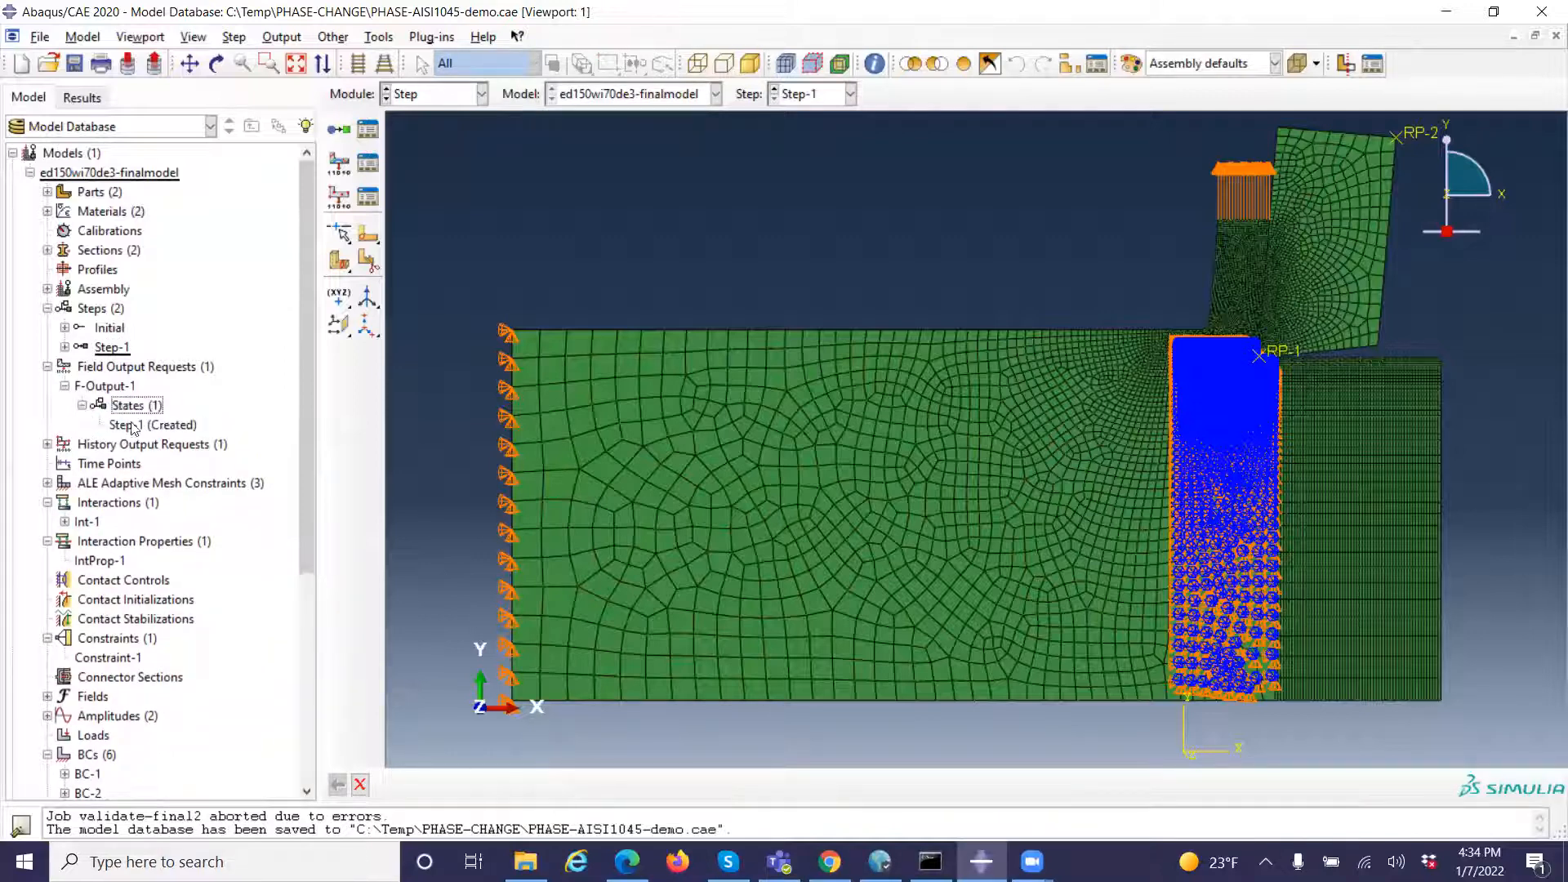
{"action": "left_click", "coordinate": [130, 427]}
{"action": "double_click", "coordinate": [129, 425]}
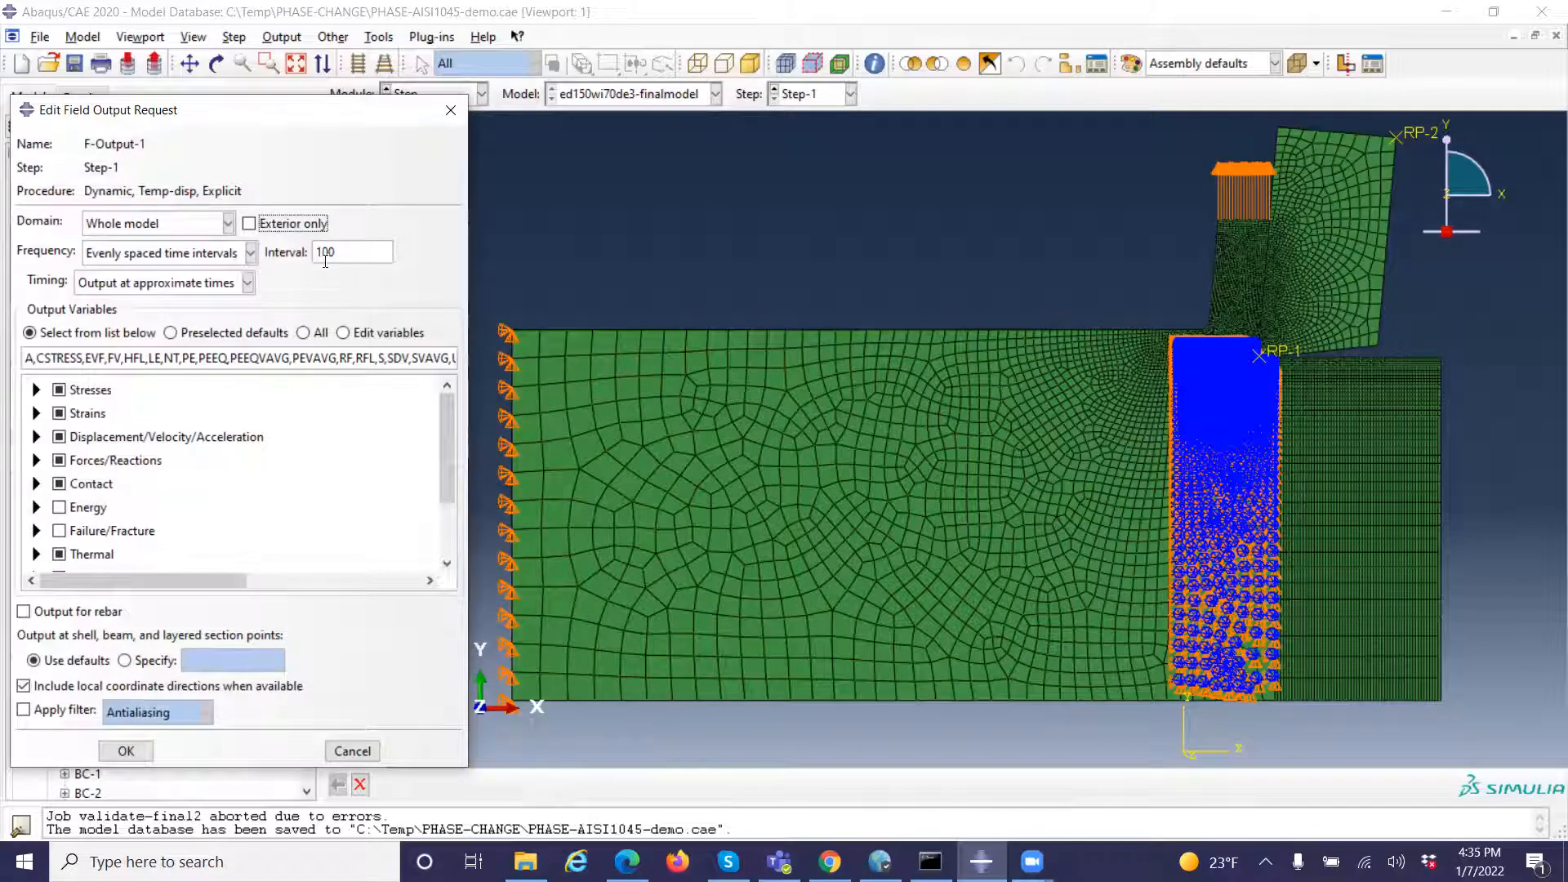
{"action": "left_click_drag", "start_coordinate": [449, 491], "coordinate": [450, 552]}
{"action": "left_click", "coordinate": [353, 757]}
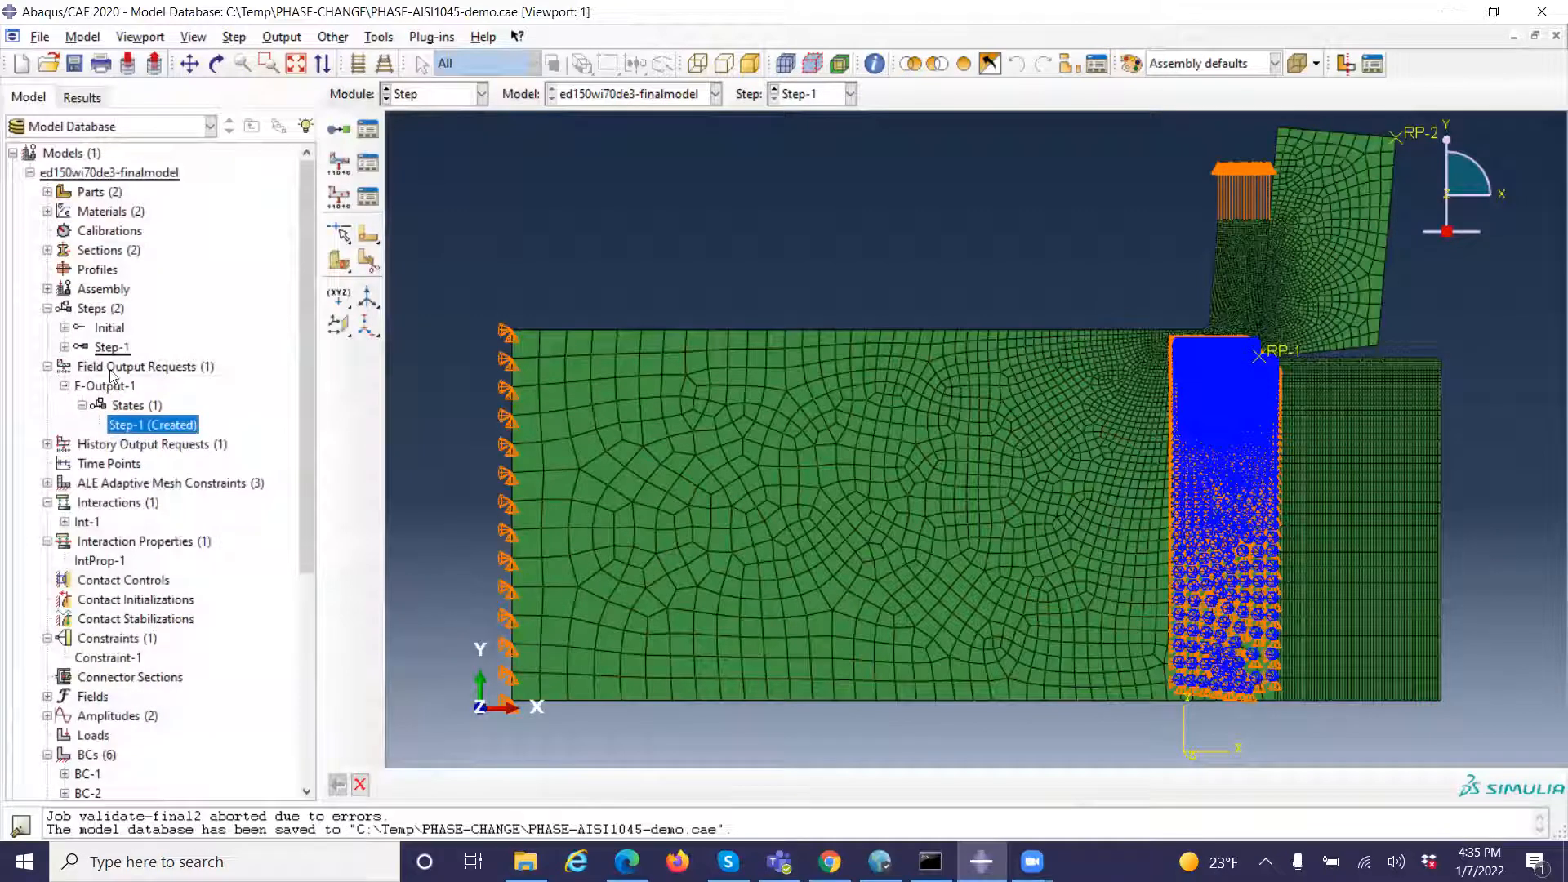
{"action": "left_click", "coordinate": [47, 368]}
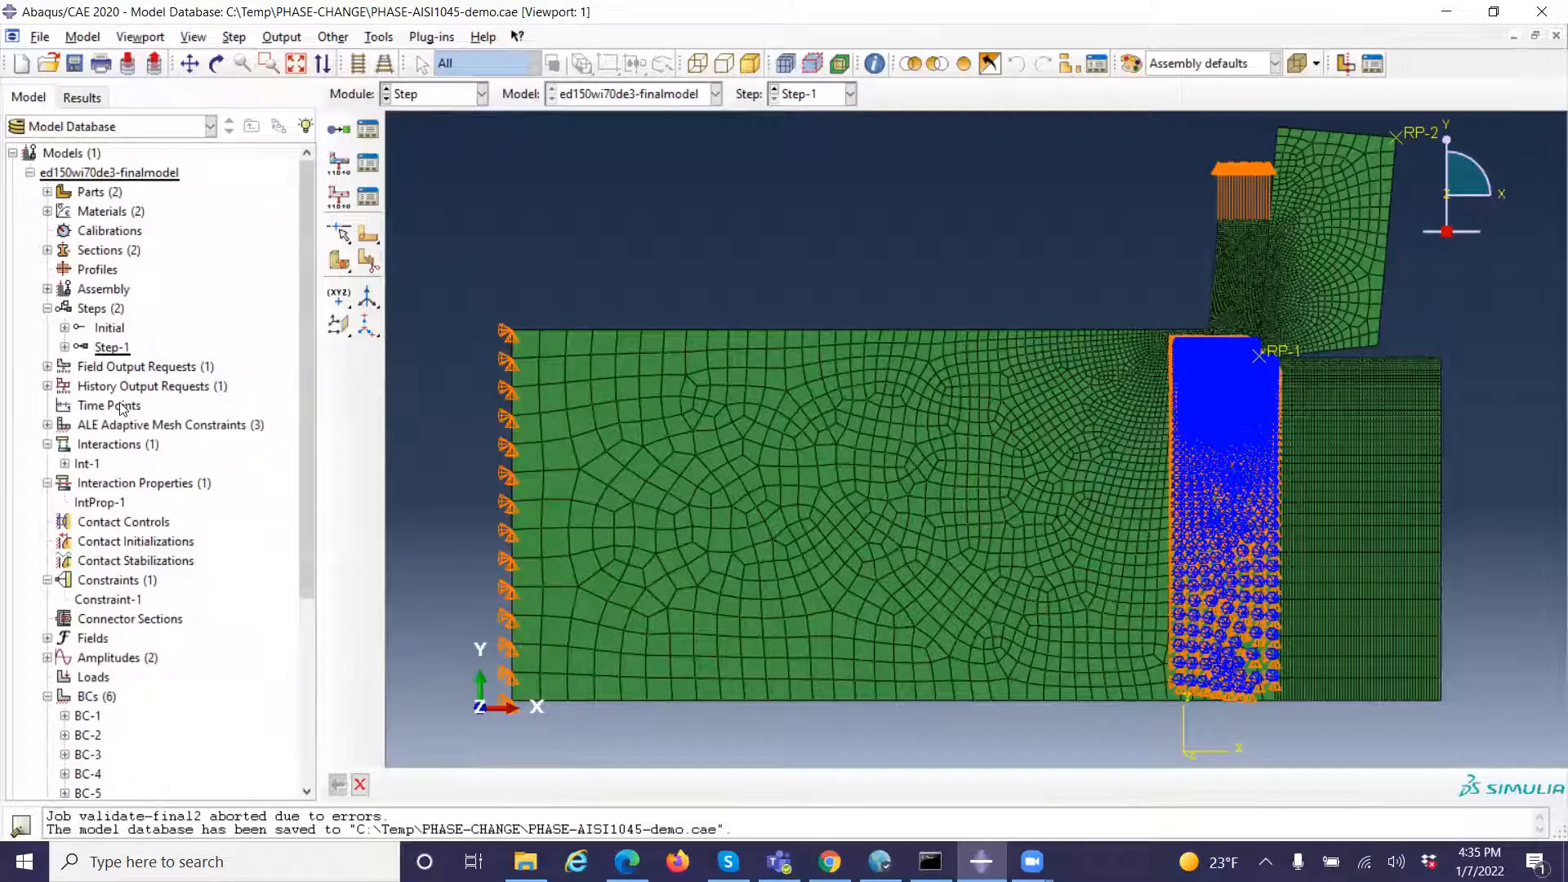
Open history output request H-Output-1 for Step-1, review its interval and energy variables, and cancel without changes
{"action": "left_click", "coordinate": [48, 386]}
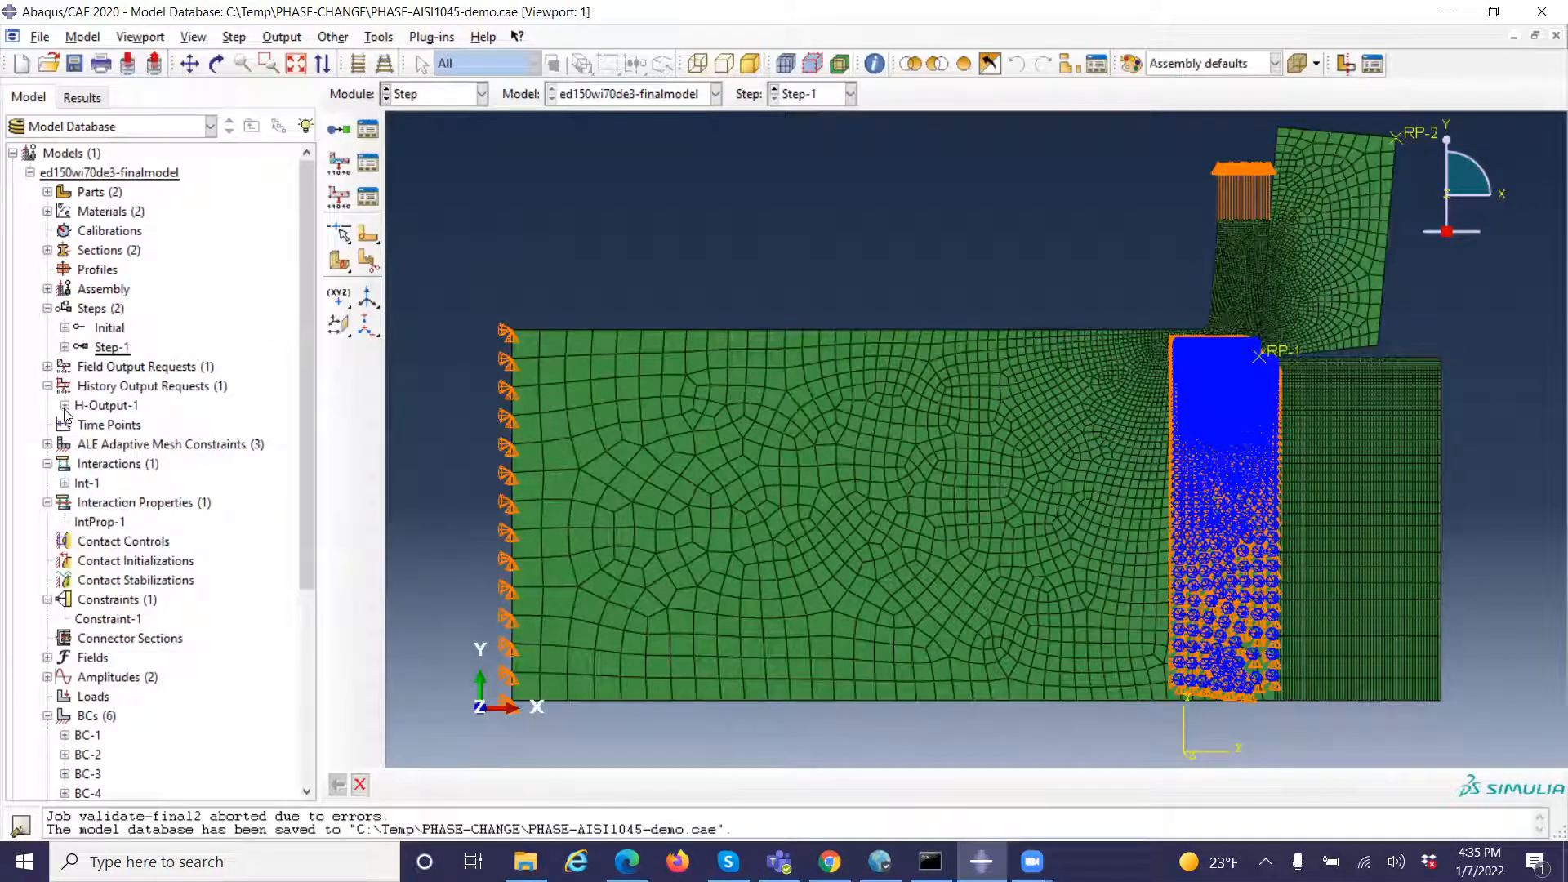
{"action": "left_click", "coordinate": [64, 406]}
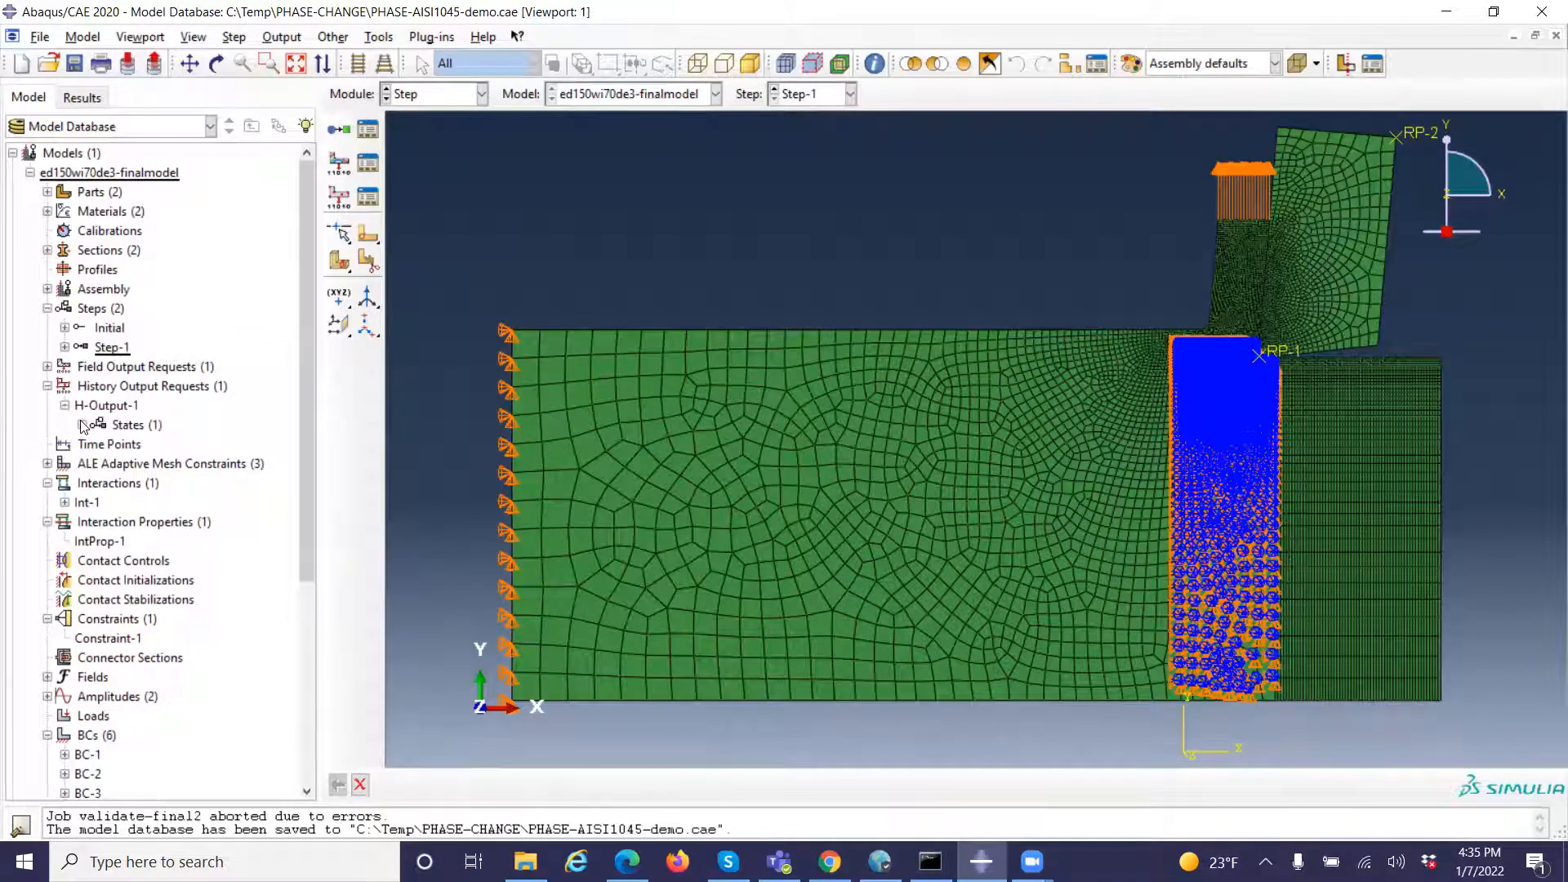
{"action": "left_click", "coordinate": [82, 425]}
{"action": "double_click", "coordinate": [125, 445]}
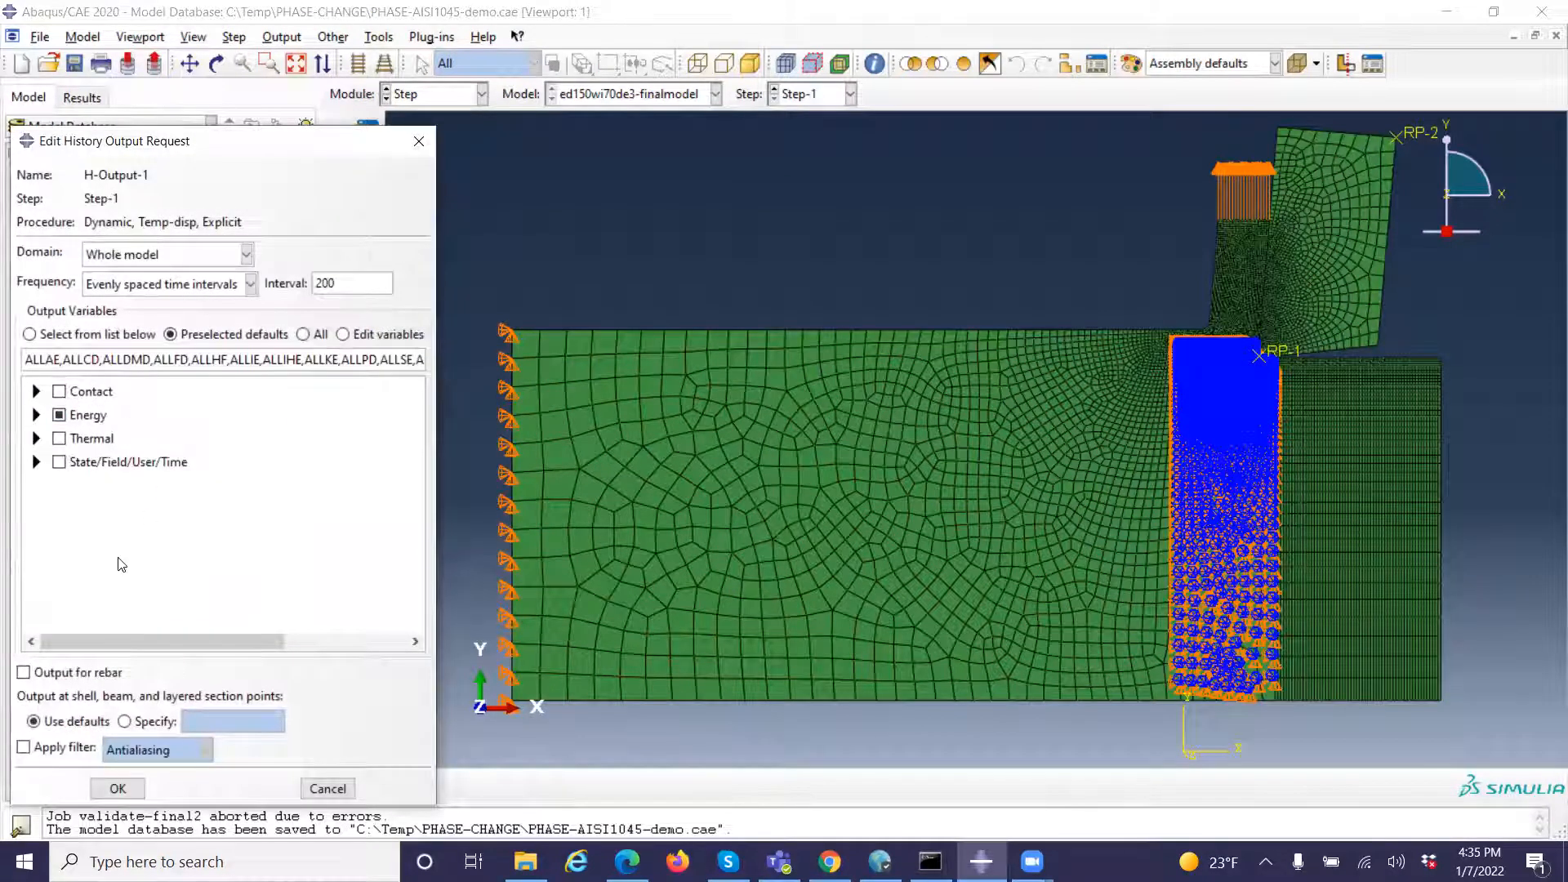
{"action": "left_click", "coordinate": [331, 790]}
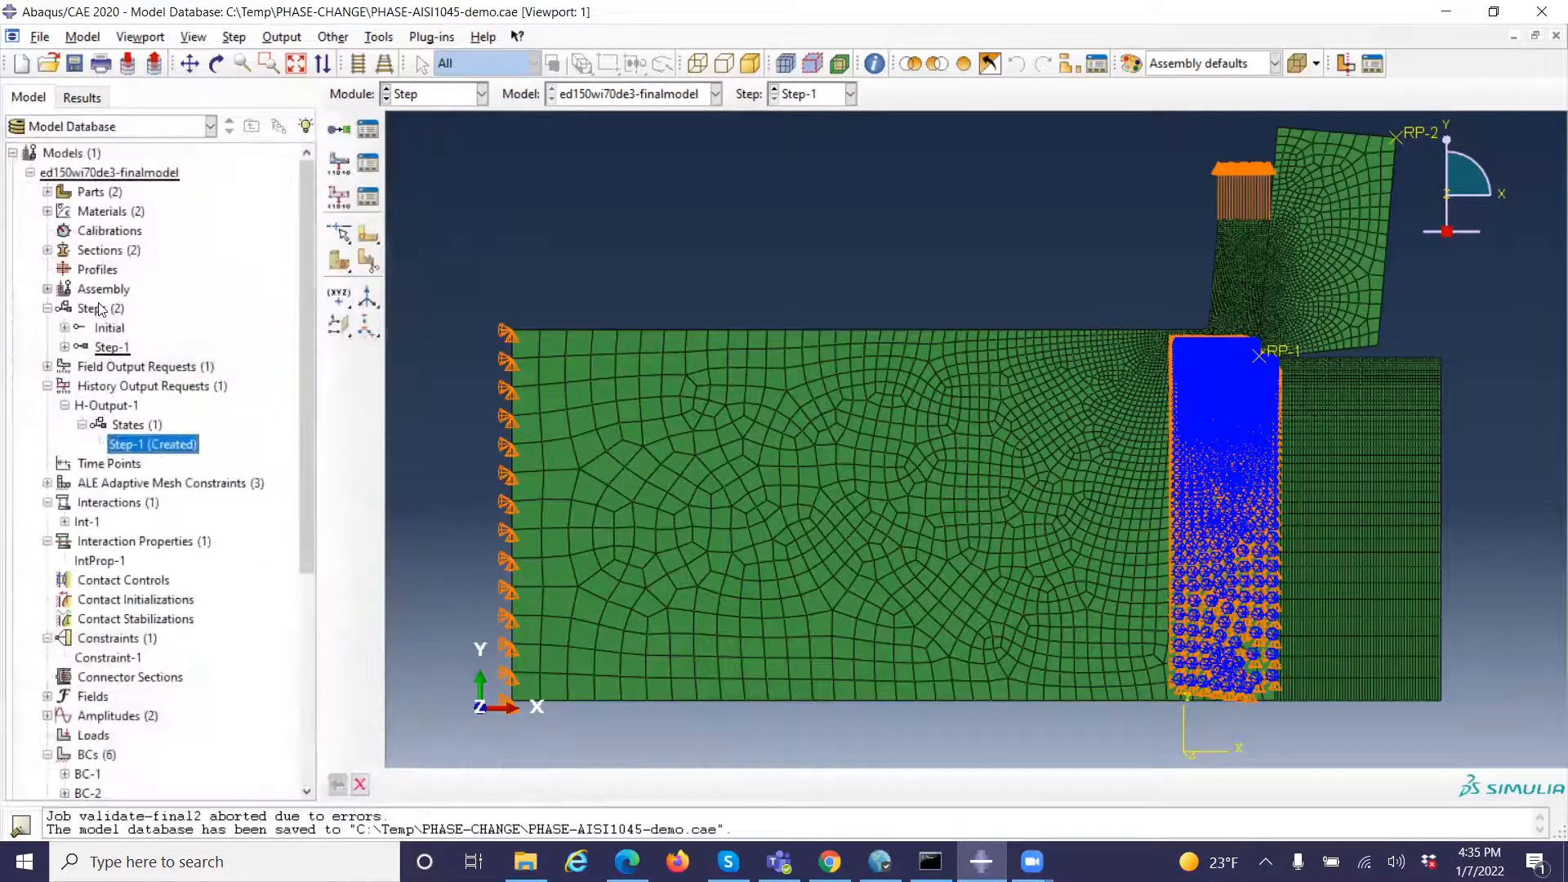
{"action": "left_click", "coordinate": [48, 386]}
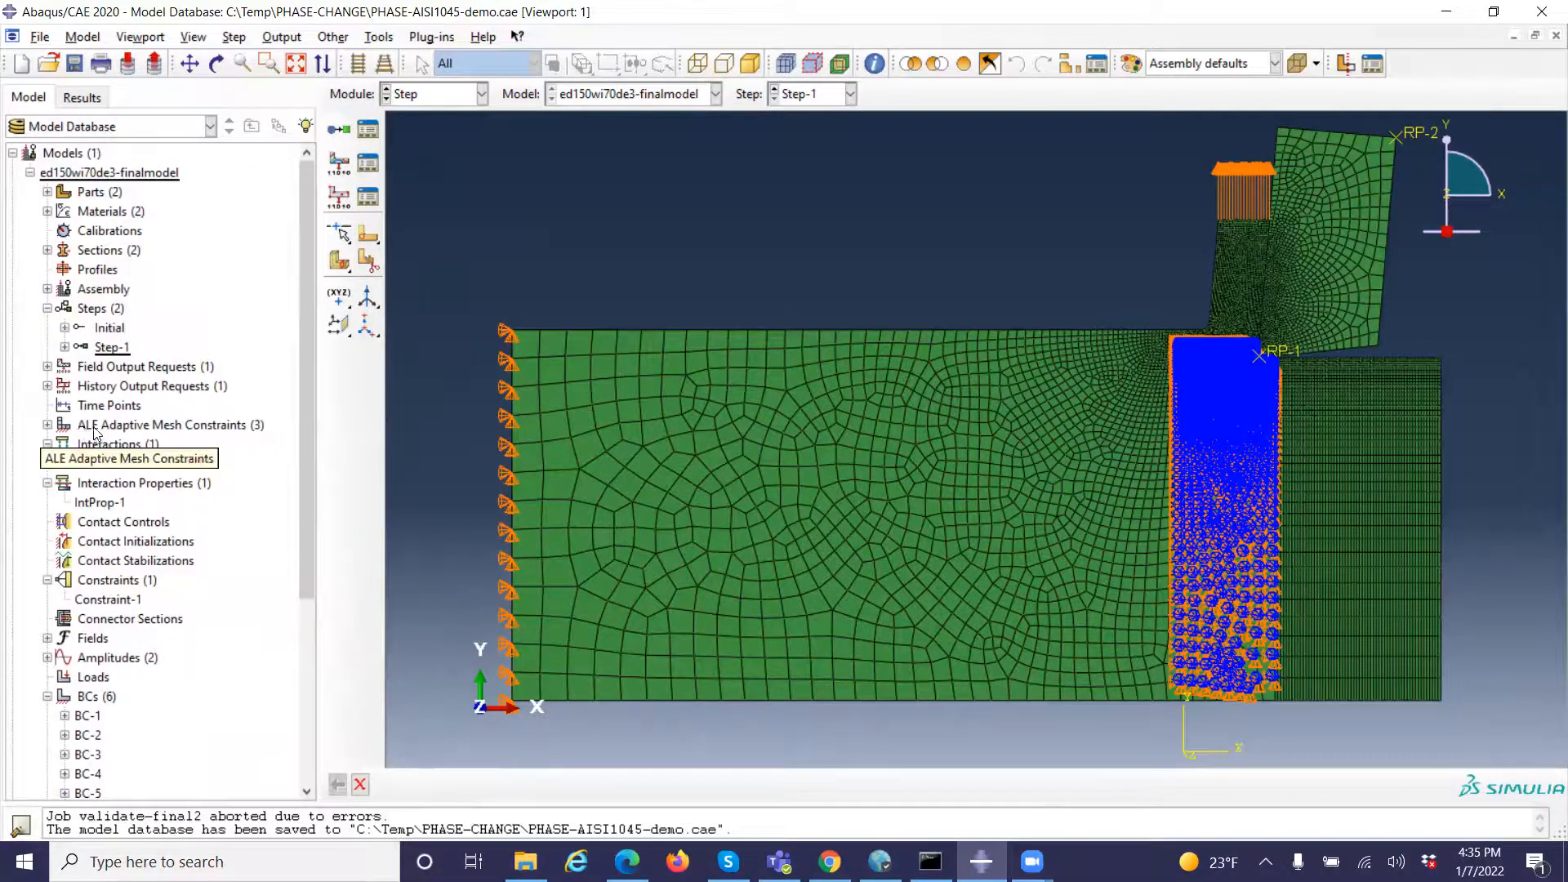
Expand the ALE adaptive mesh constraints and review the region, motion and displacement settings of Ada-Cons-1
{"action": "left_click", "coordinate": [48, 425]}
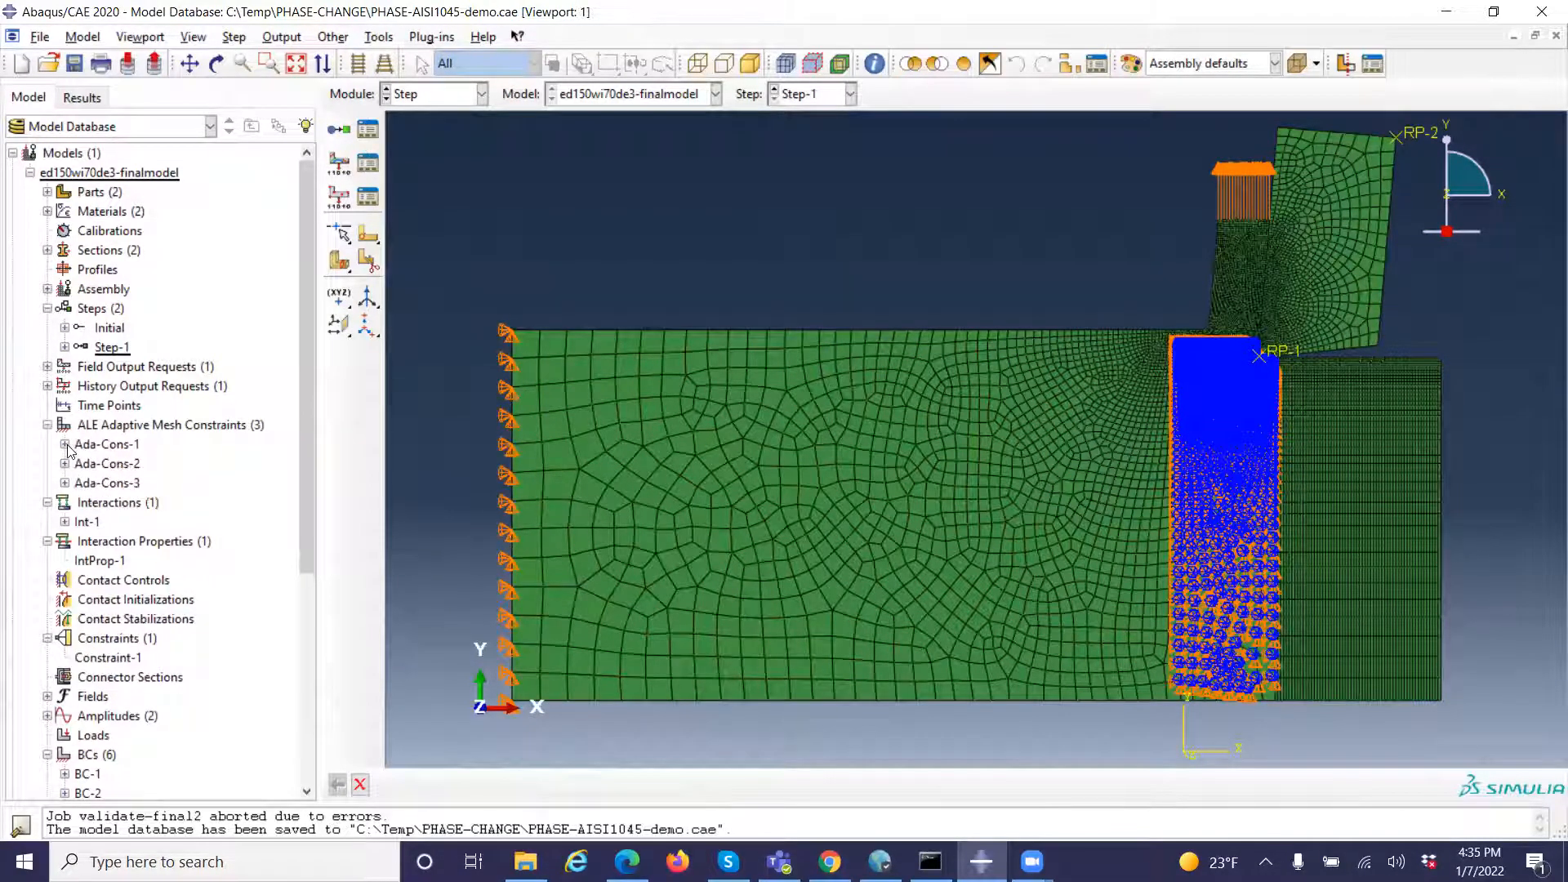
{"action": "left_click", "coordinate": [99, 447]}
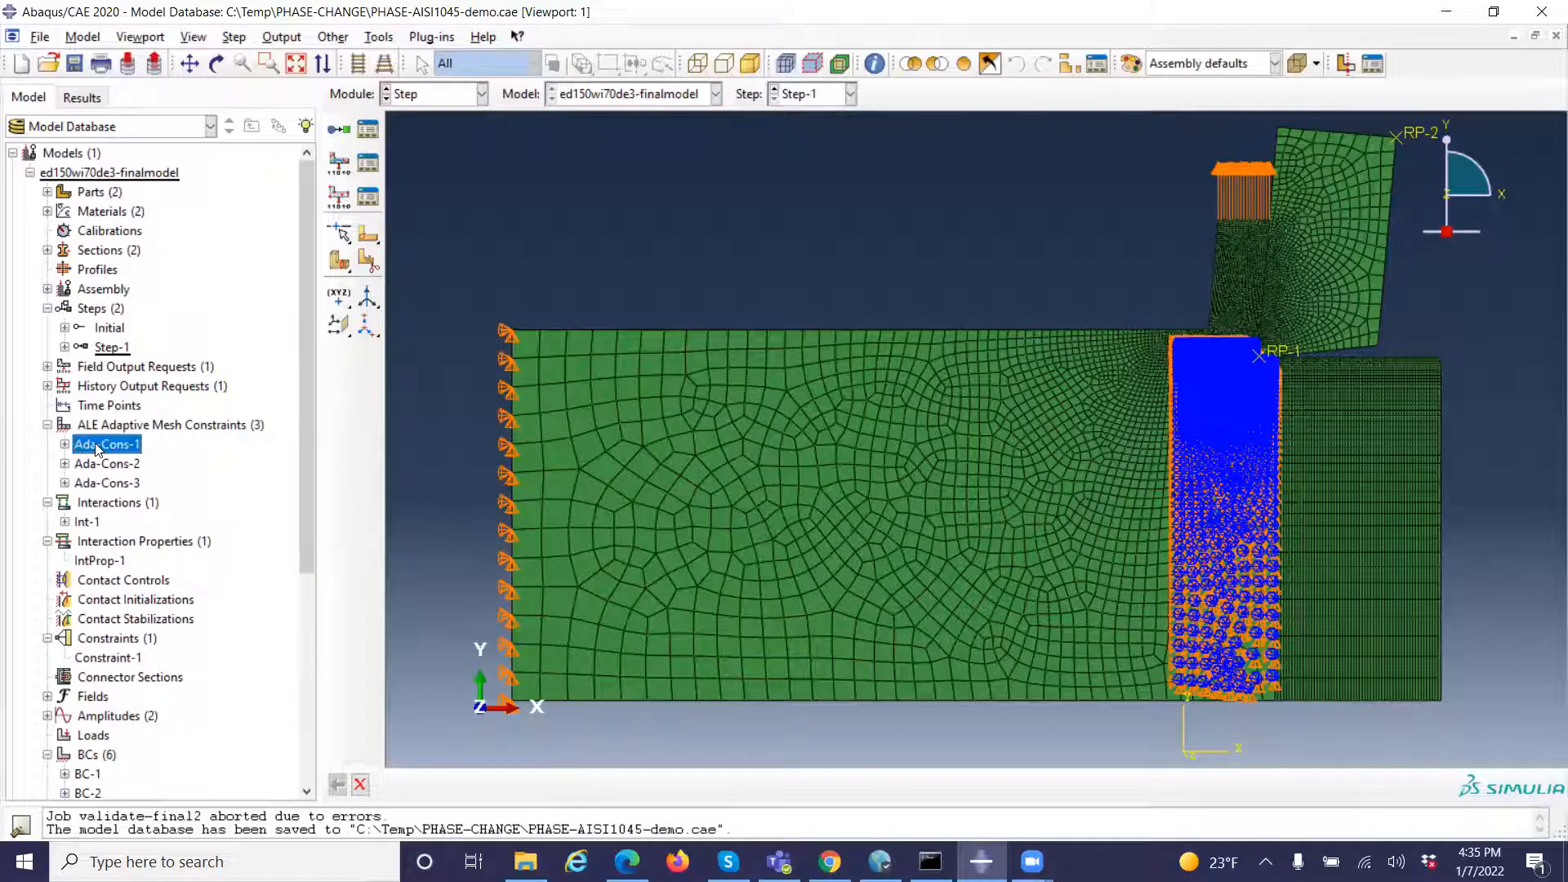
{"action": "double_click", "coordinate": [99, 446]}
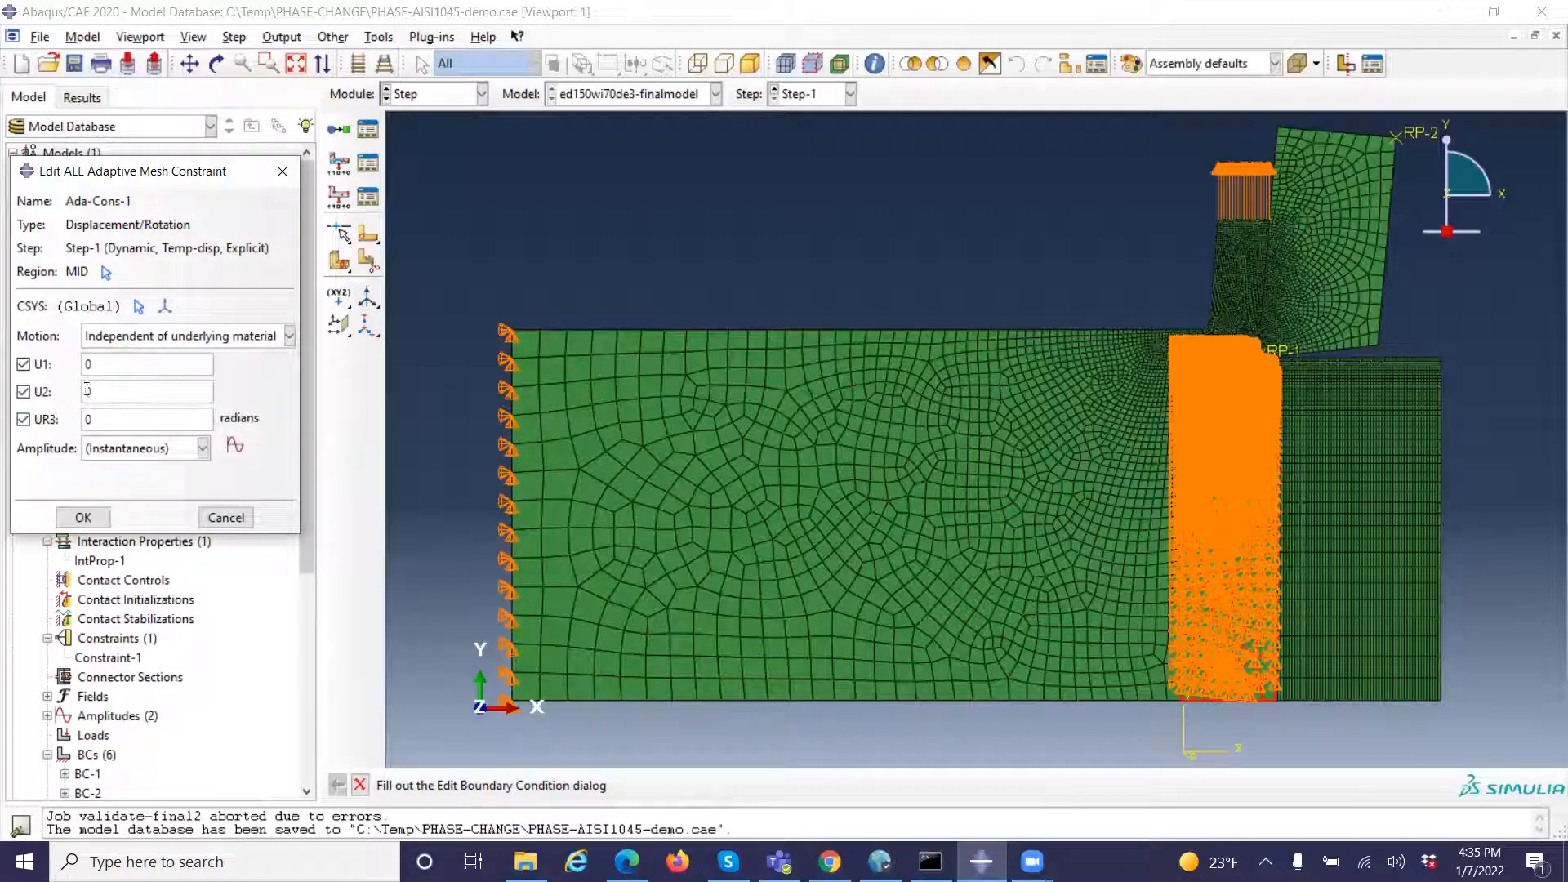
{"action": "left_click", "coordinate": [86, 517]}
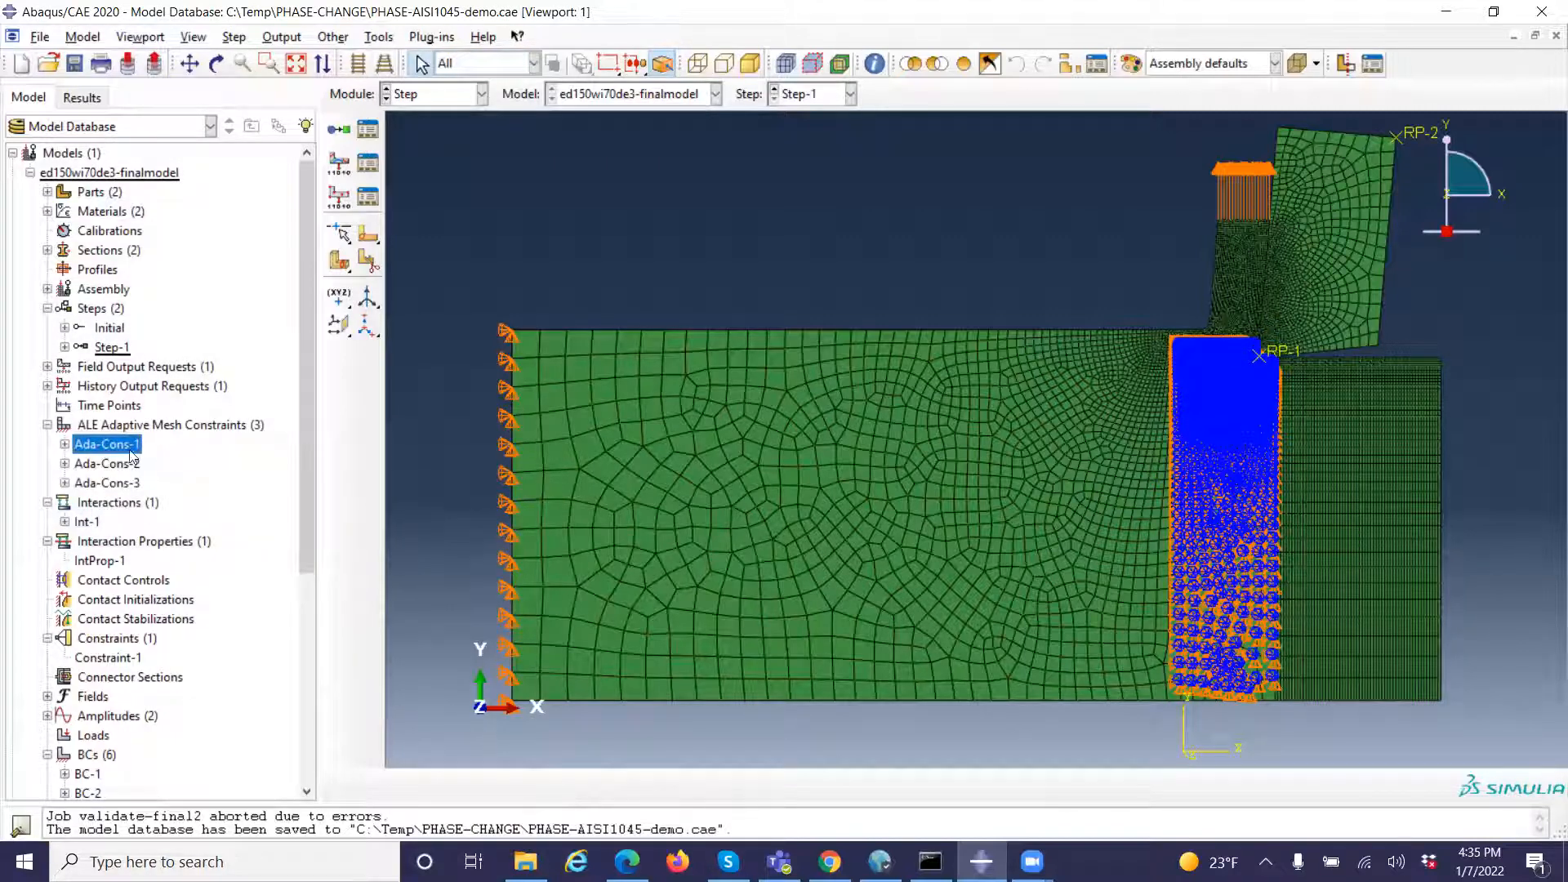
Review the regions, displacements and amplitudes of mesh constraints Ada-Cons-2 and Ada-Cons-3, cancelling each without changes
{"action": "double_click", "coordinate": [101, 467]}
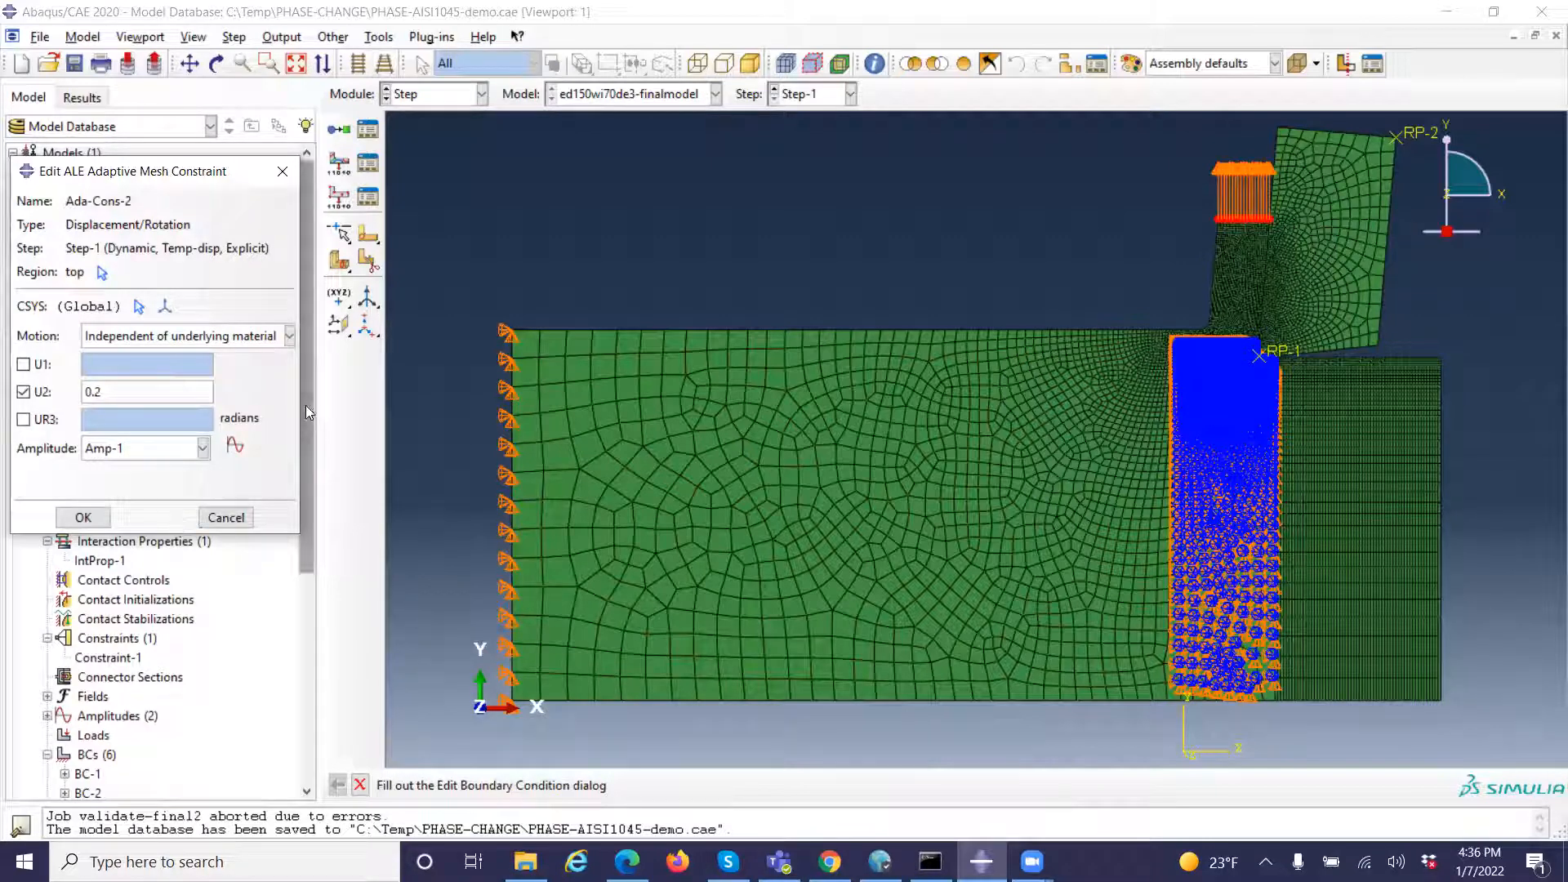
{"action": "left_click", "coordinate": [225, 517]}
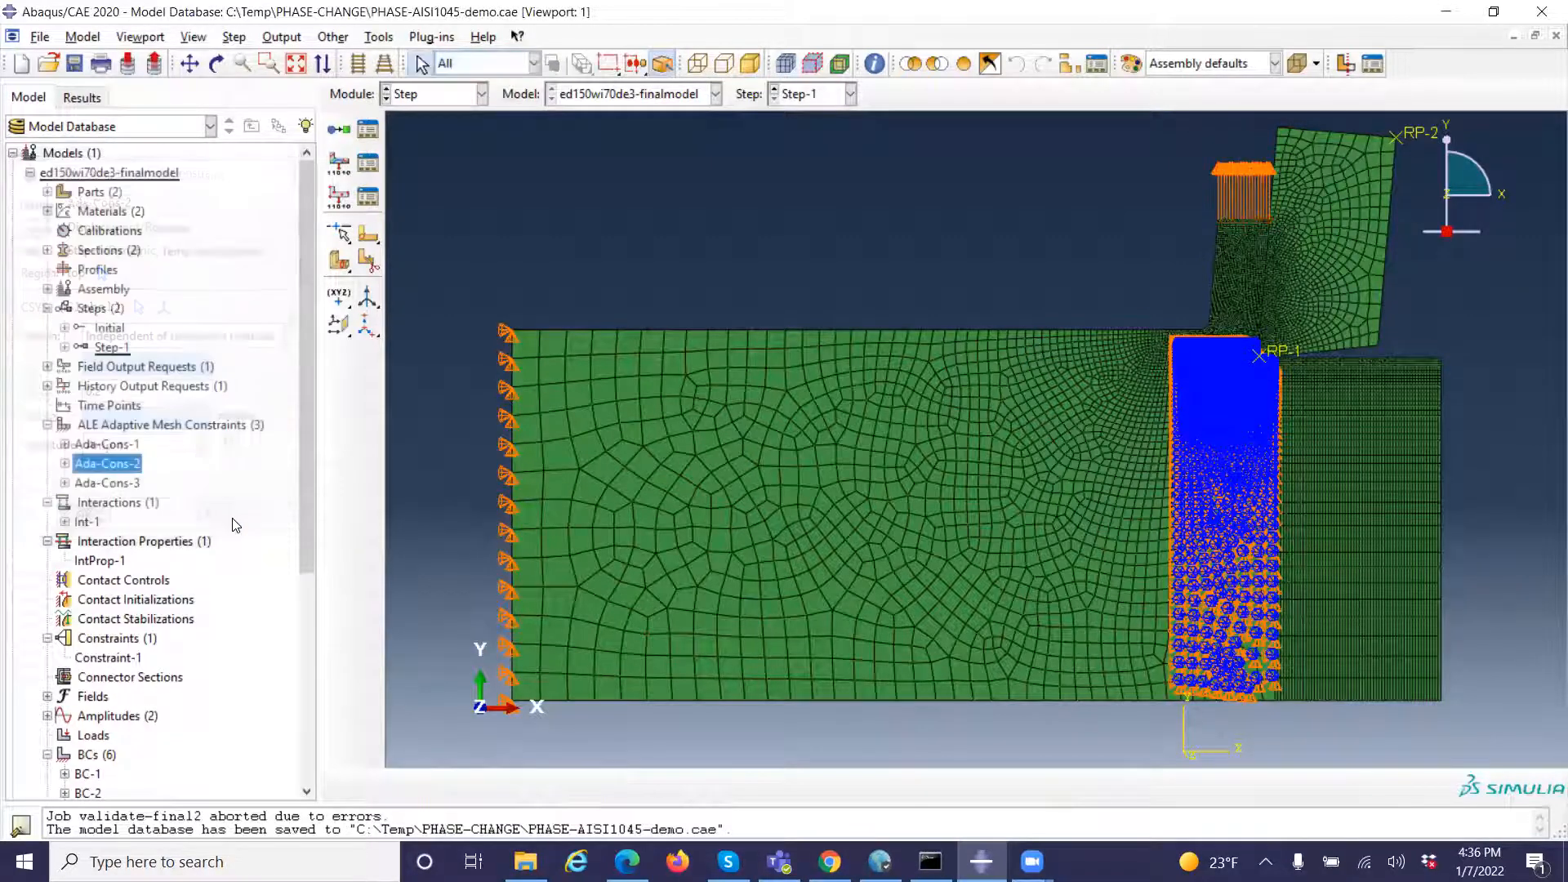
{"action": "double_click", "coordinate": [109, 483]}
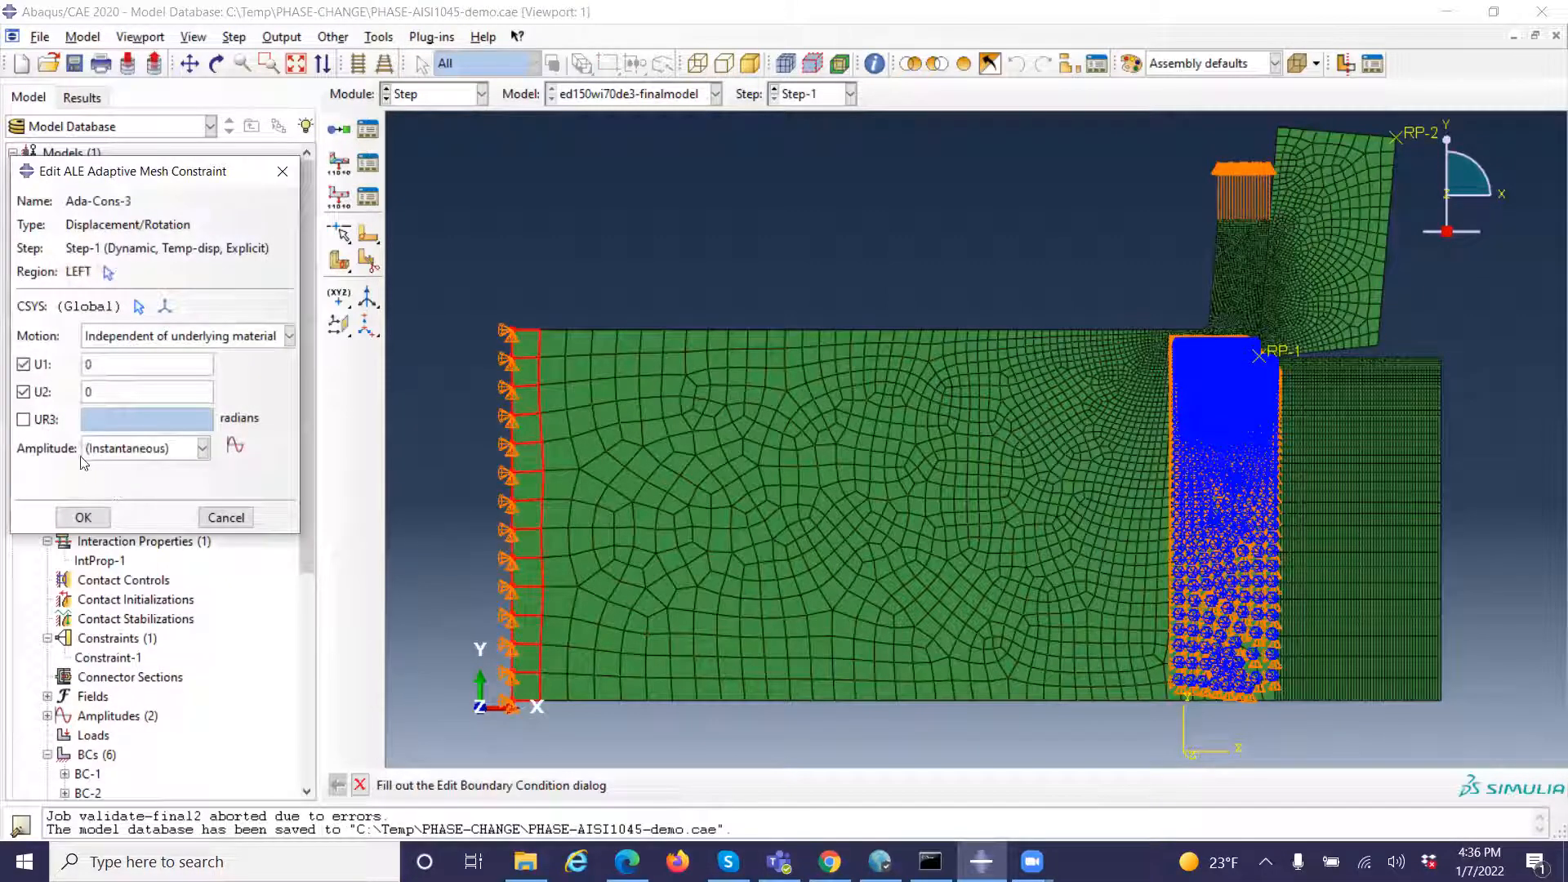
{"action": "left_click", "coordinate": [225, 517]}
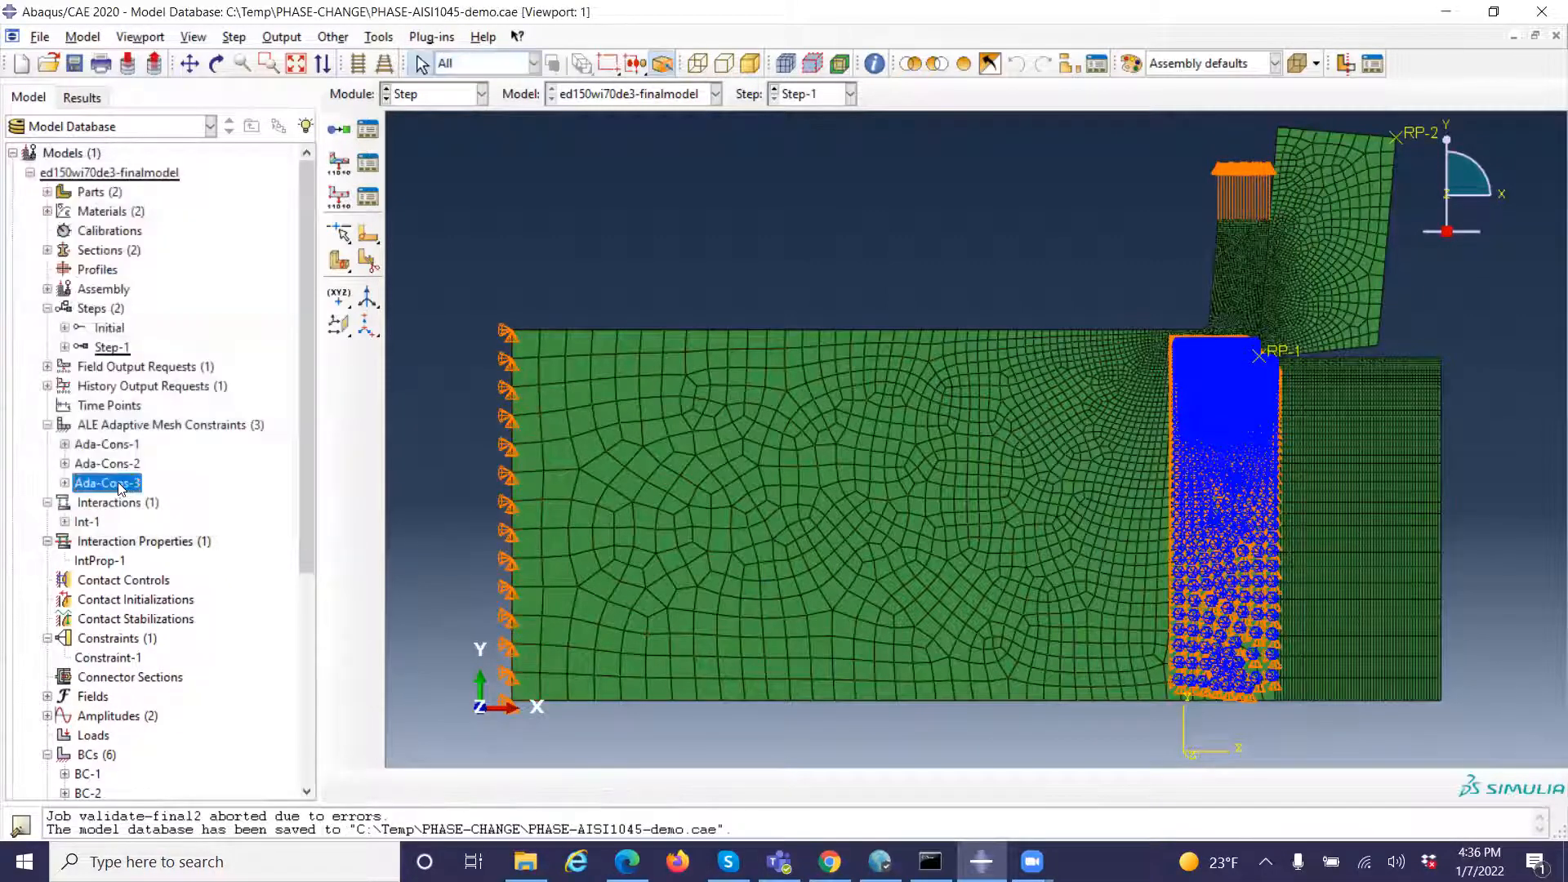
{"action": "double_click", "coordinate": [119, 484]}
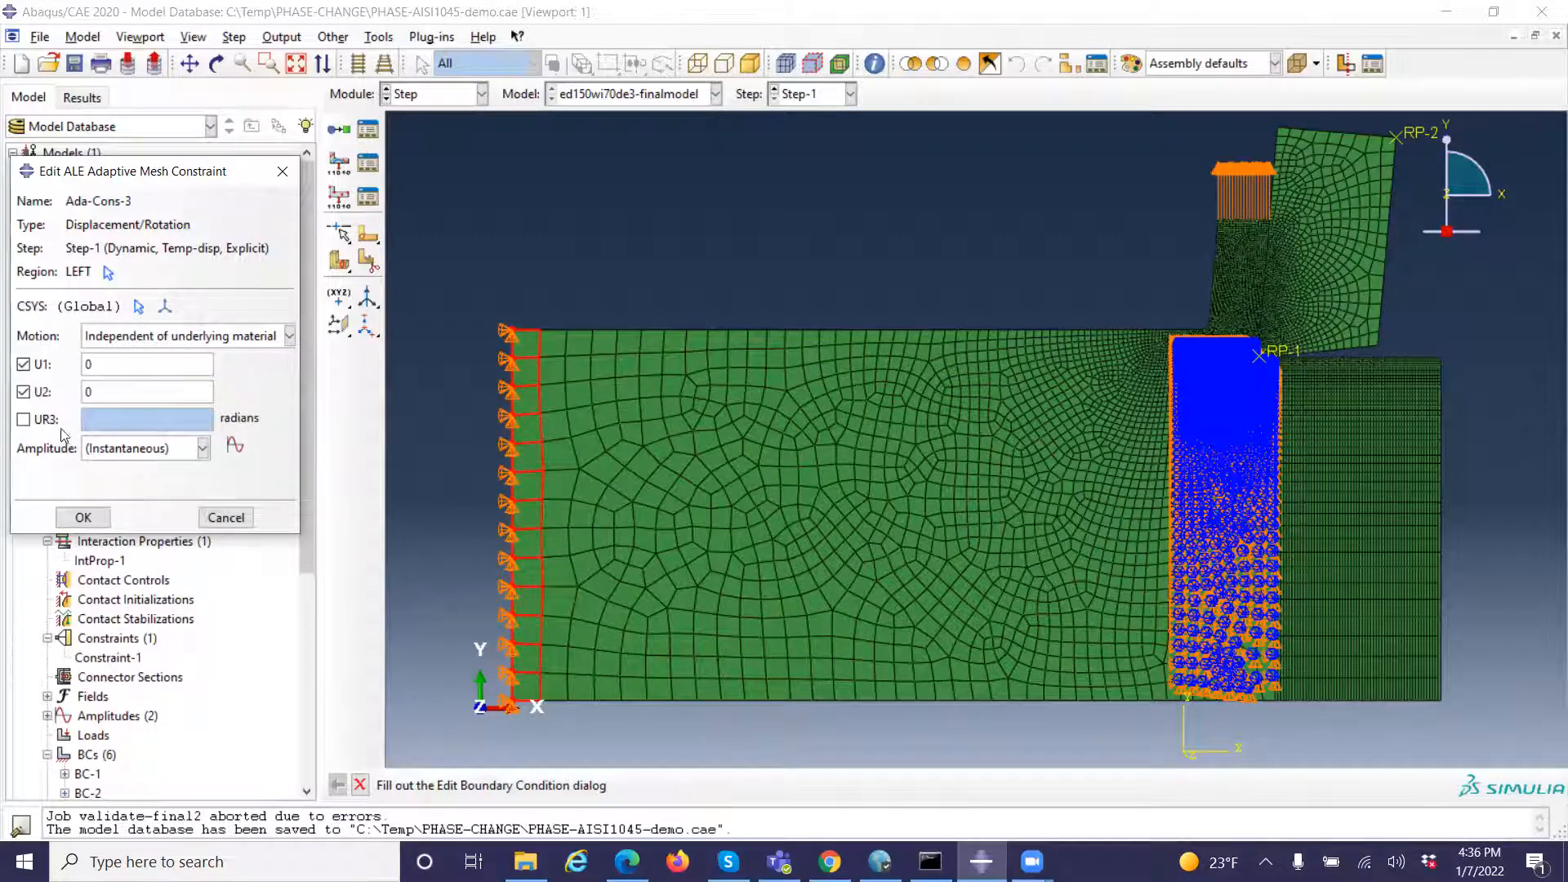
{"action": "left_click", "coordinate": [234, 517]}
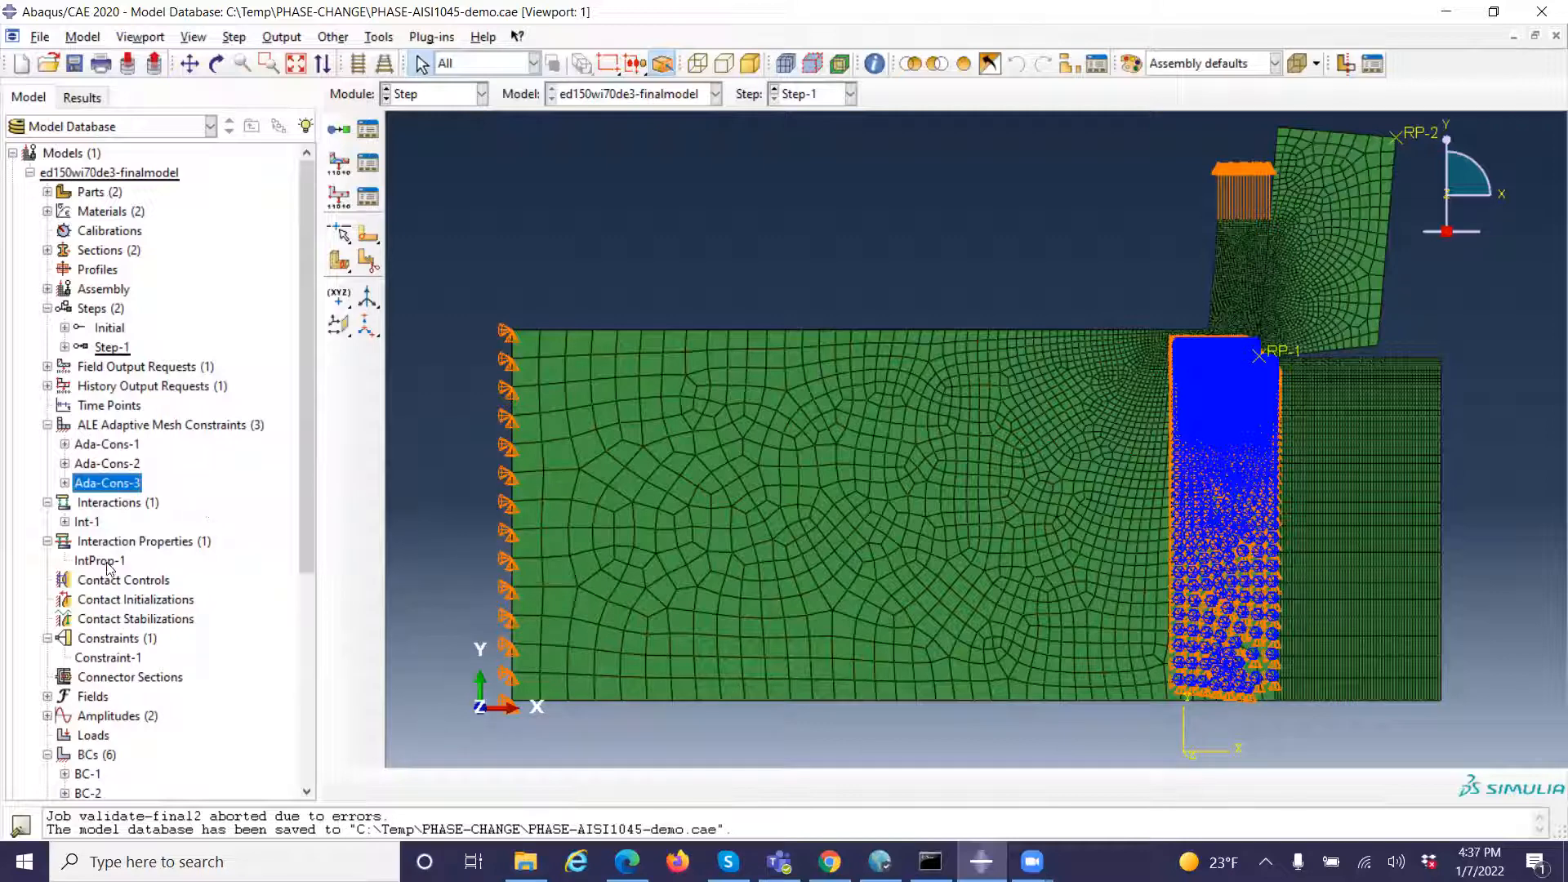
Review the tangential, normal, thermal conductance and heat generation settings of contact property IntProp-1, then cancel without changes
{"action": "double_click", "coordinate": [101, 562]}
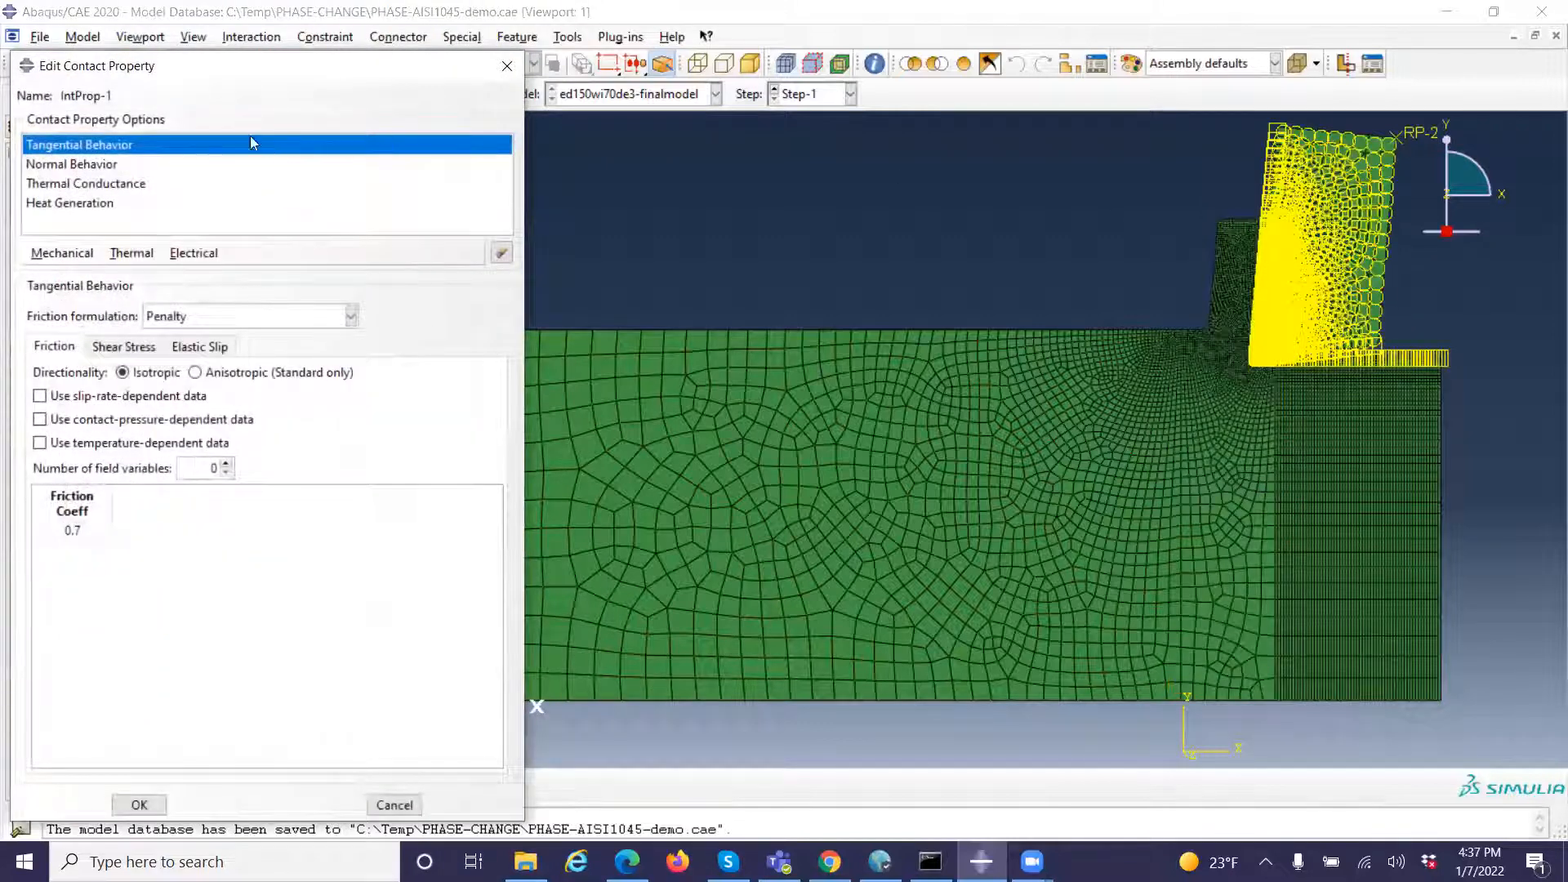
{"action": "left_click", "coordinate": [78, 167]}
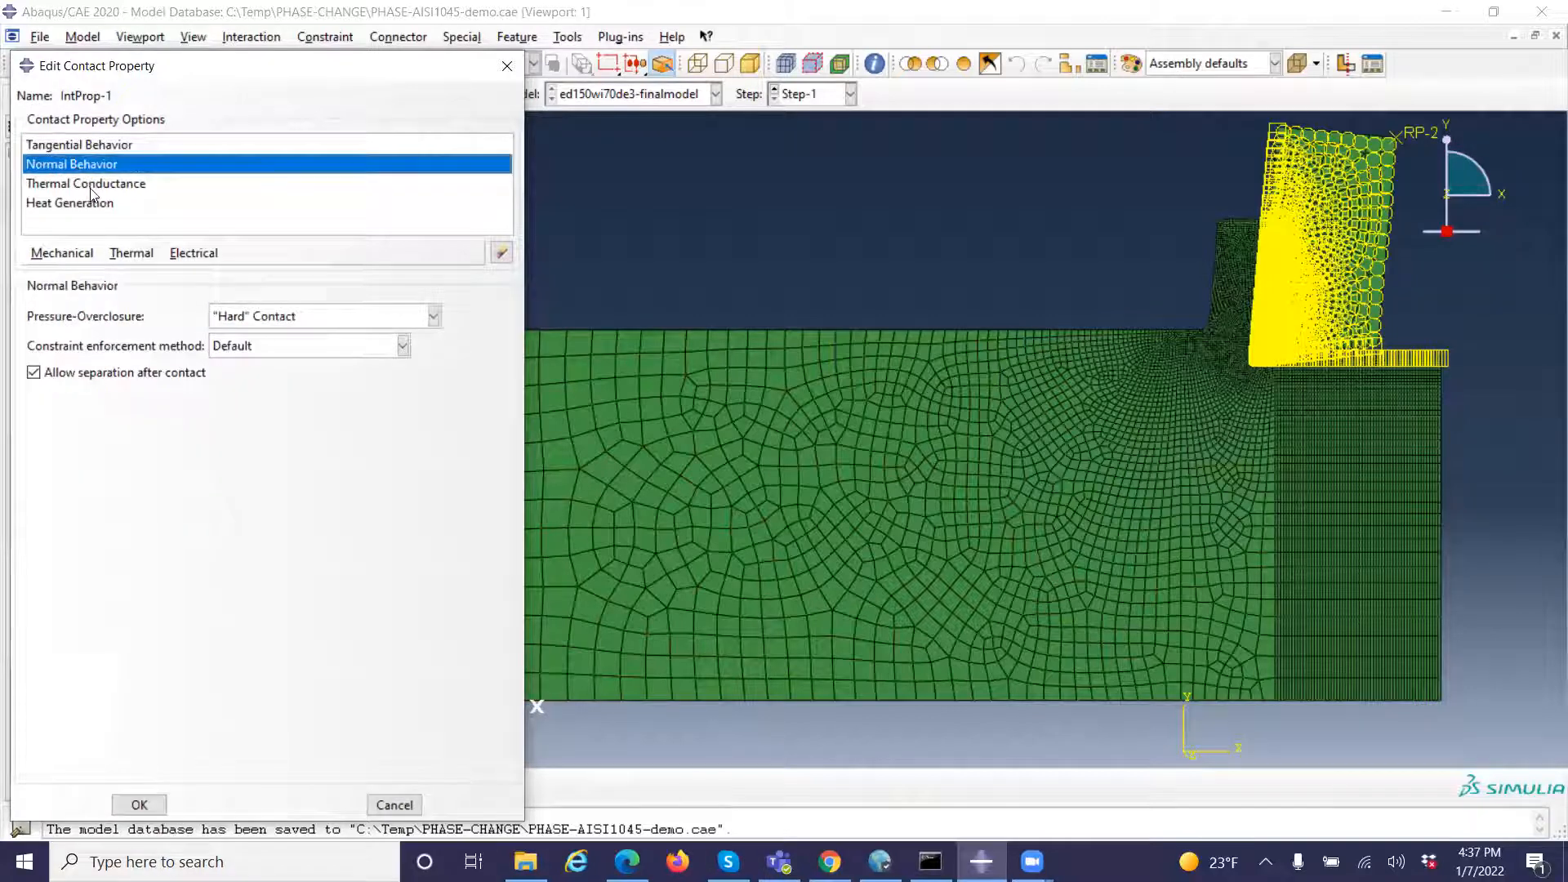
{"action": "left_click", "coordinate": [92, 187]}
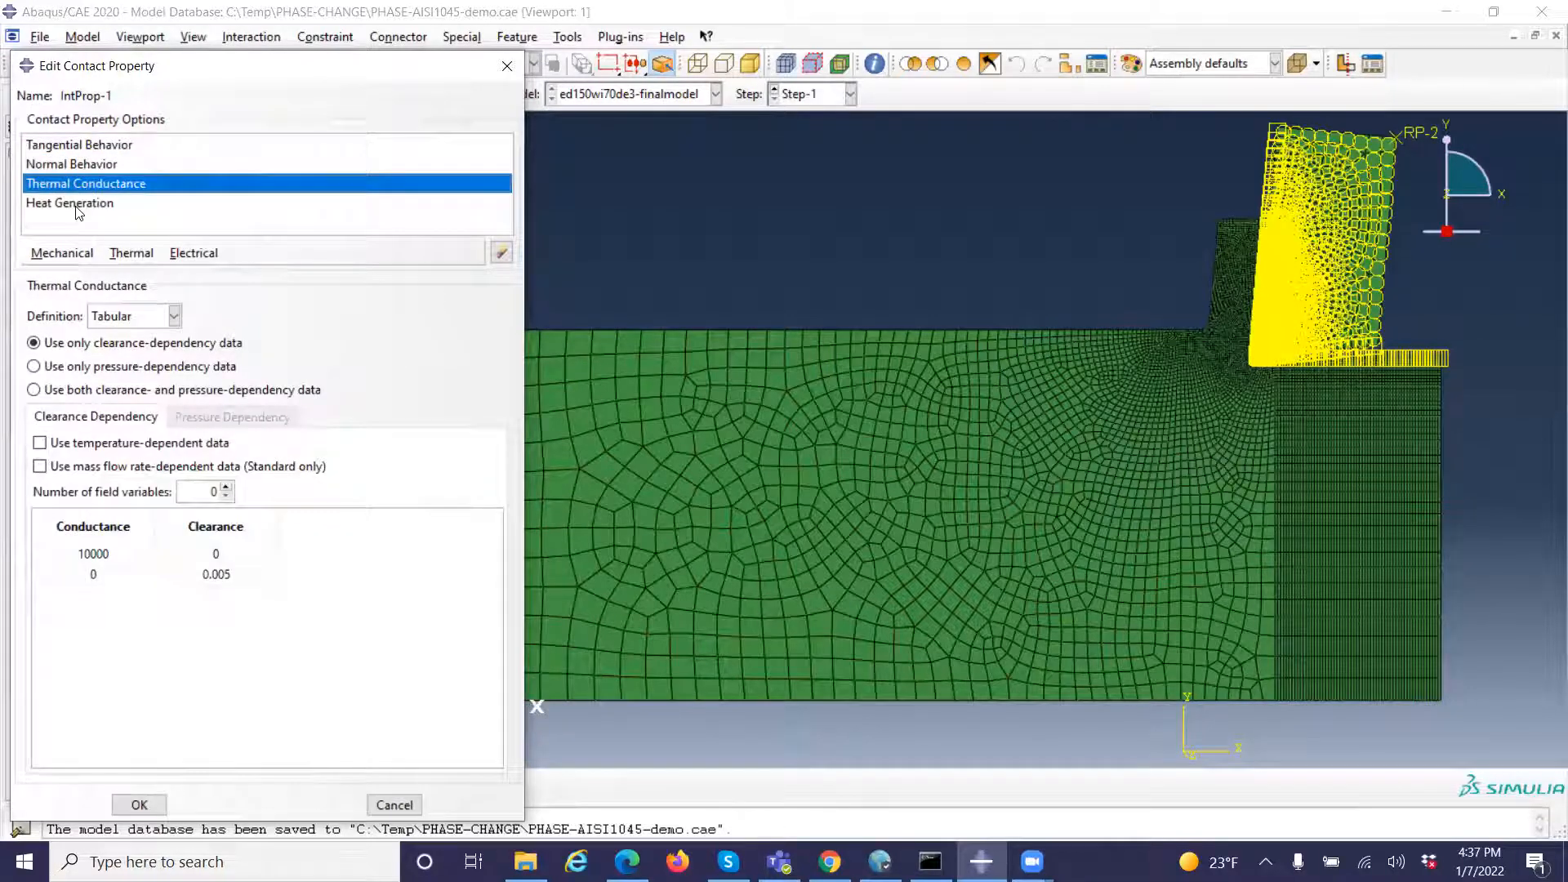
{"action": "left_click", "coordinate": [79, 206]}
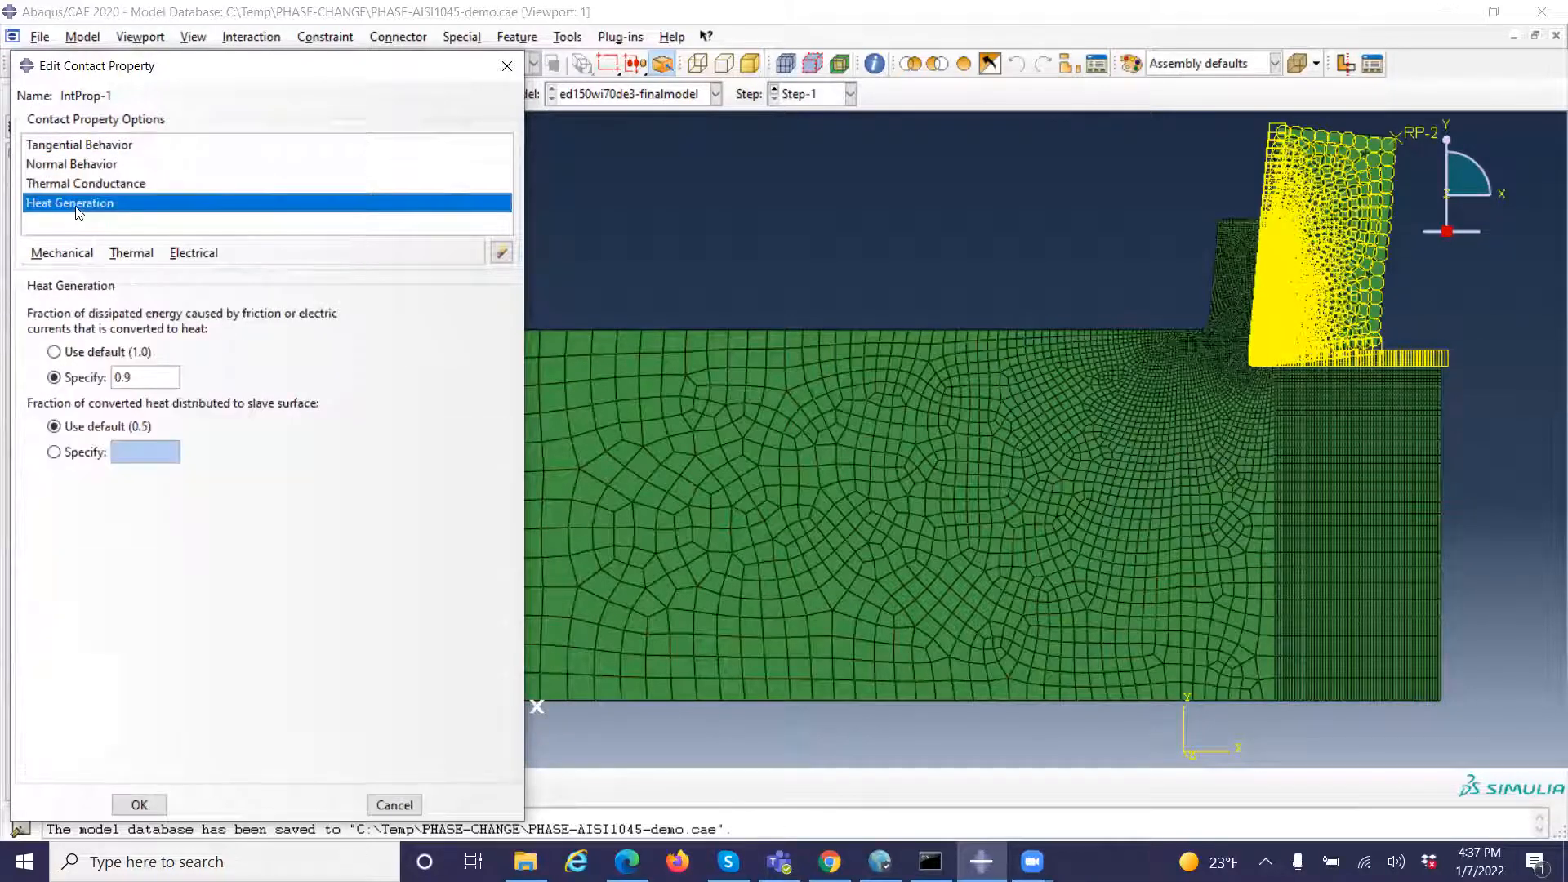
{"action": "left_click", "coordinate": [114, 145]}
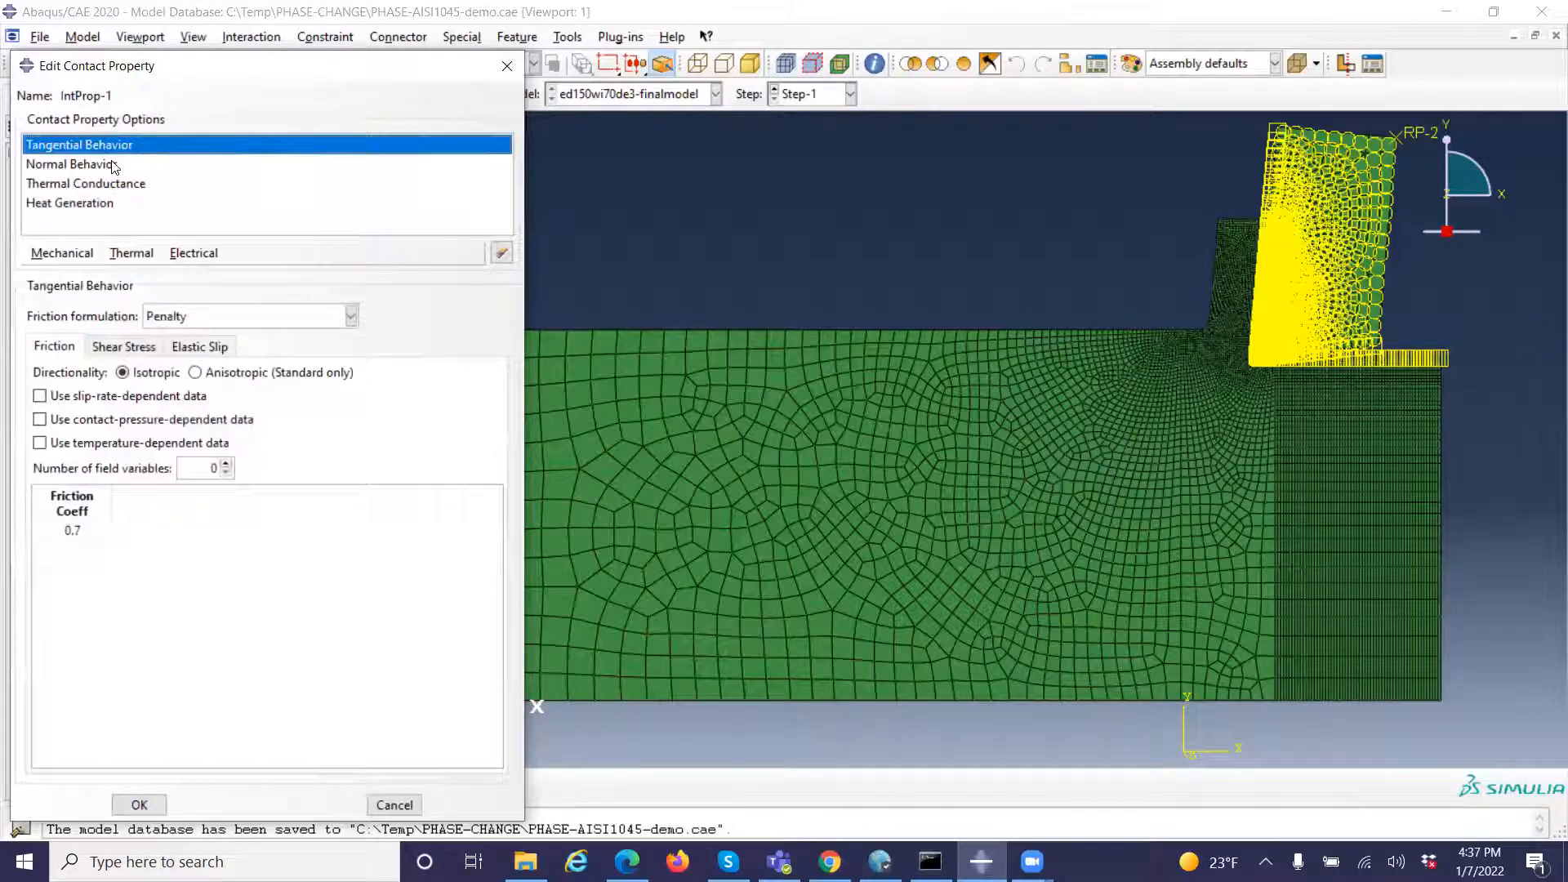
{"action": "left_click", "coordinate": [115, 166]}
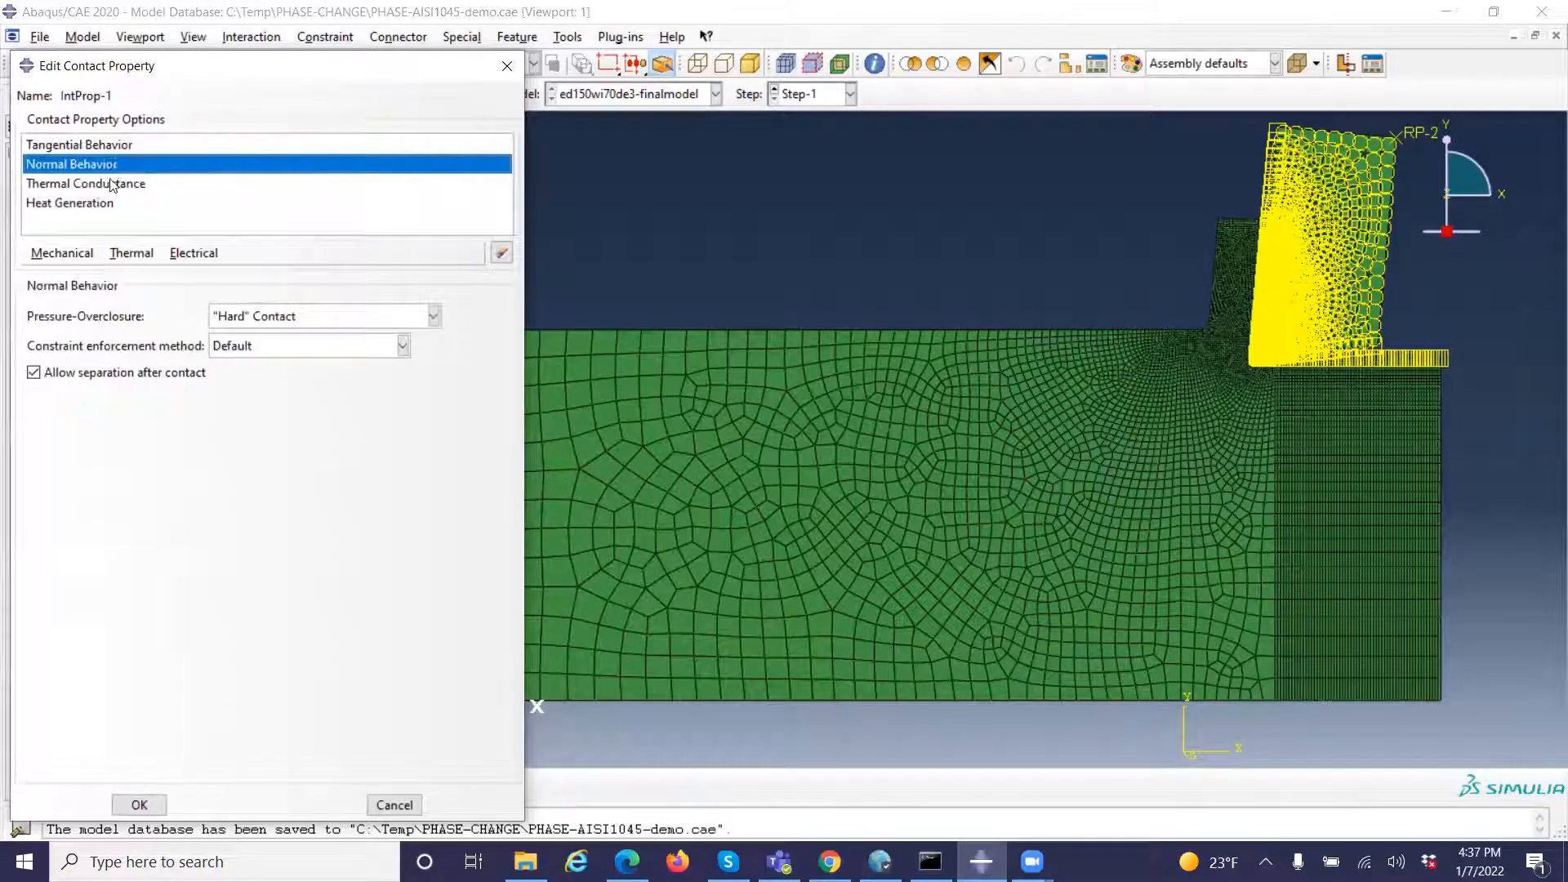
{"action": "left_click", "coordinate": [113, 184]}
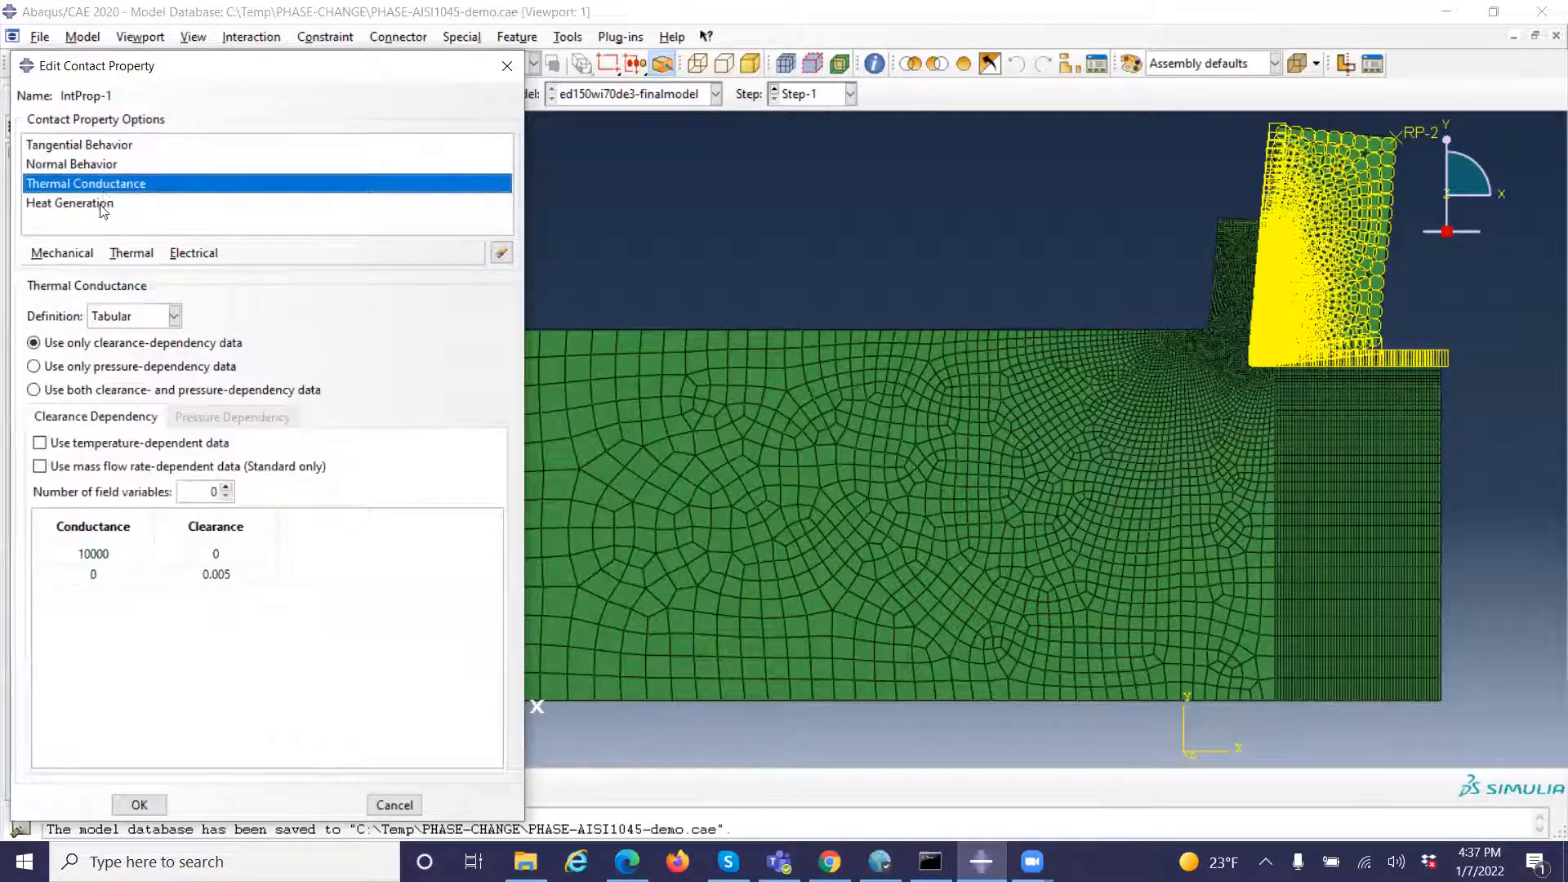
{"action": "left_click", "coordinate": [102, 206]}
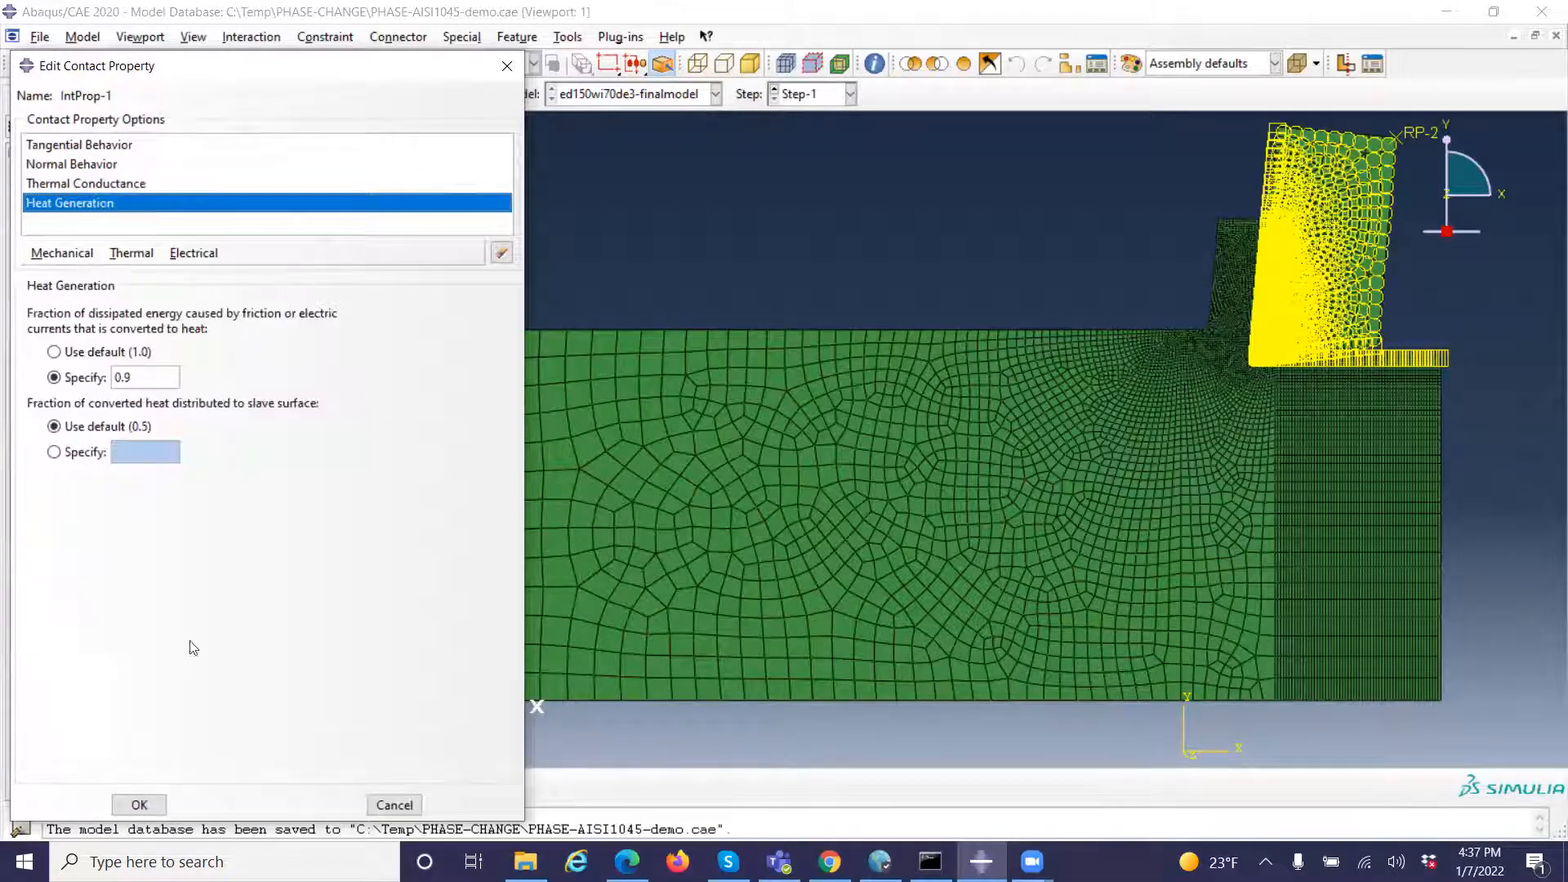
{"action": "left_click", "coordinate": [395, 805]}
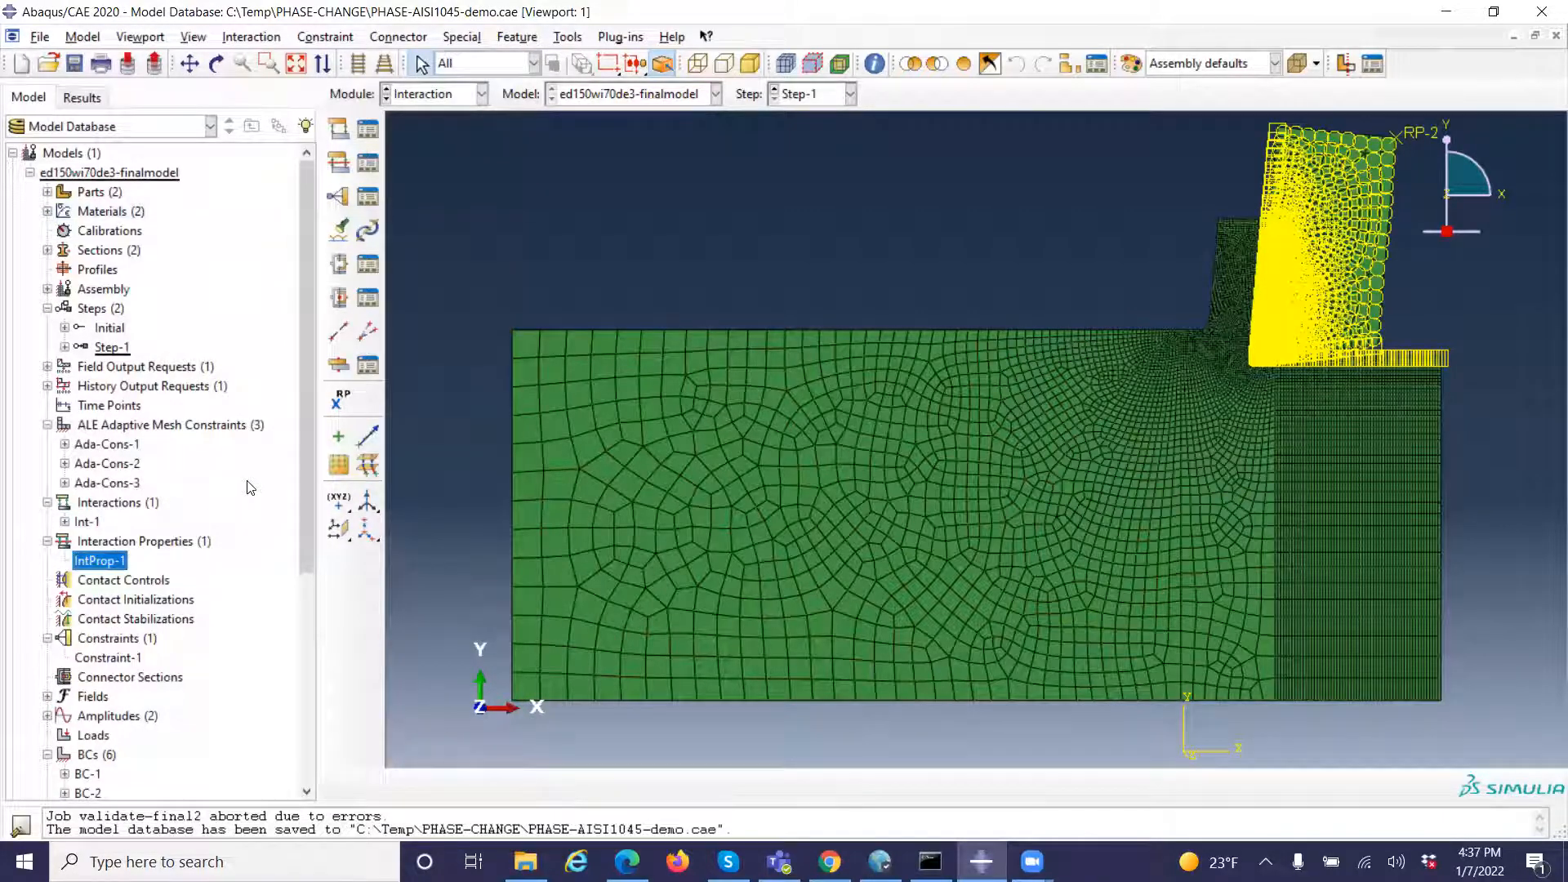
Review the contact surfaces and formulation of interaction Int-1 and the rigid body regions of Constraint-1, cancelling each without changes
{"action": "double_click", "coordinate": [88, 522]}
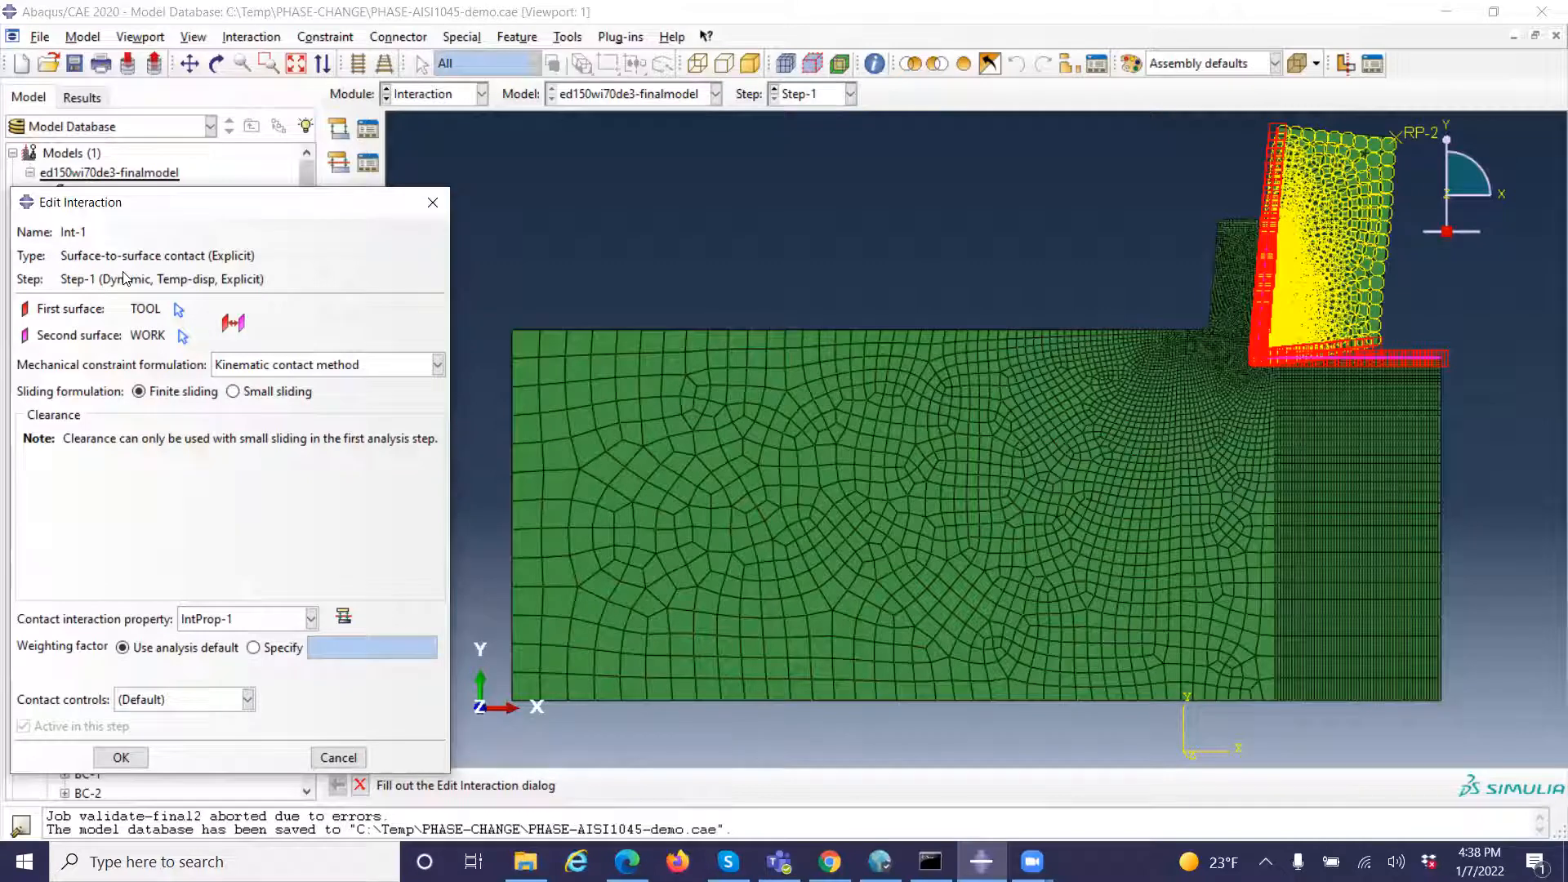
{"action": "left_click", "coordinate": [345, 758]}
{"action": "scroll", "coordinate": [260, 509], "scroll_direction": "down", "scroll_amount": 2}
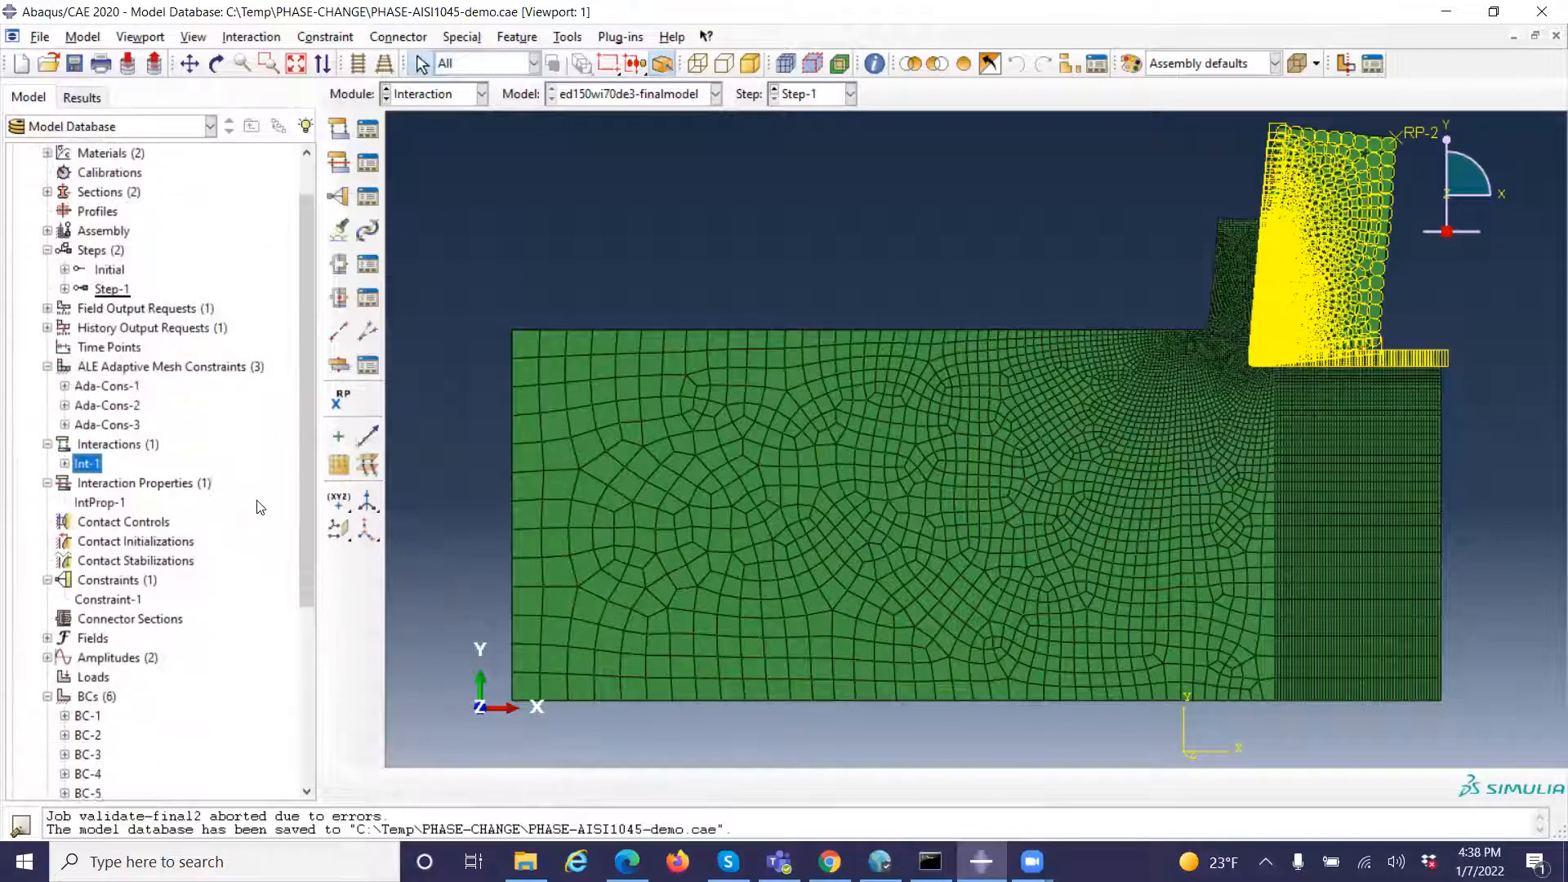
{"action": "scroll", "coordinate": [259, 508], "scroll_direction": "down", "scroll_amount": 1}
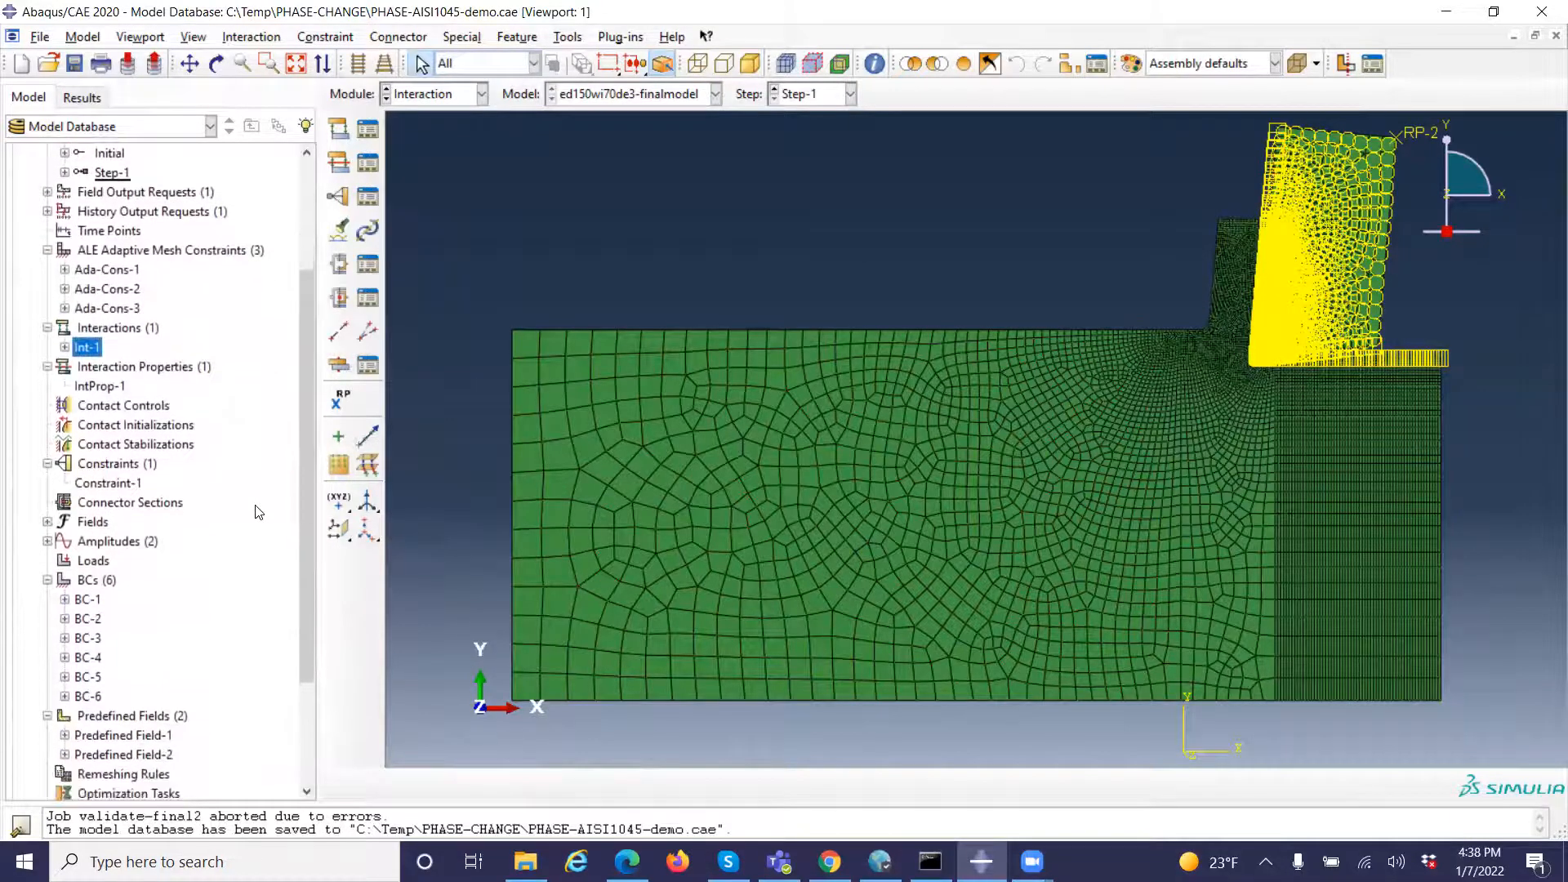
{"action": "double_click", "coordinate": [105, 485]}
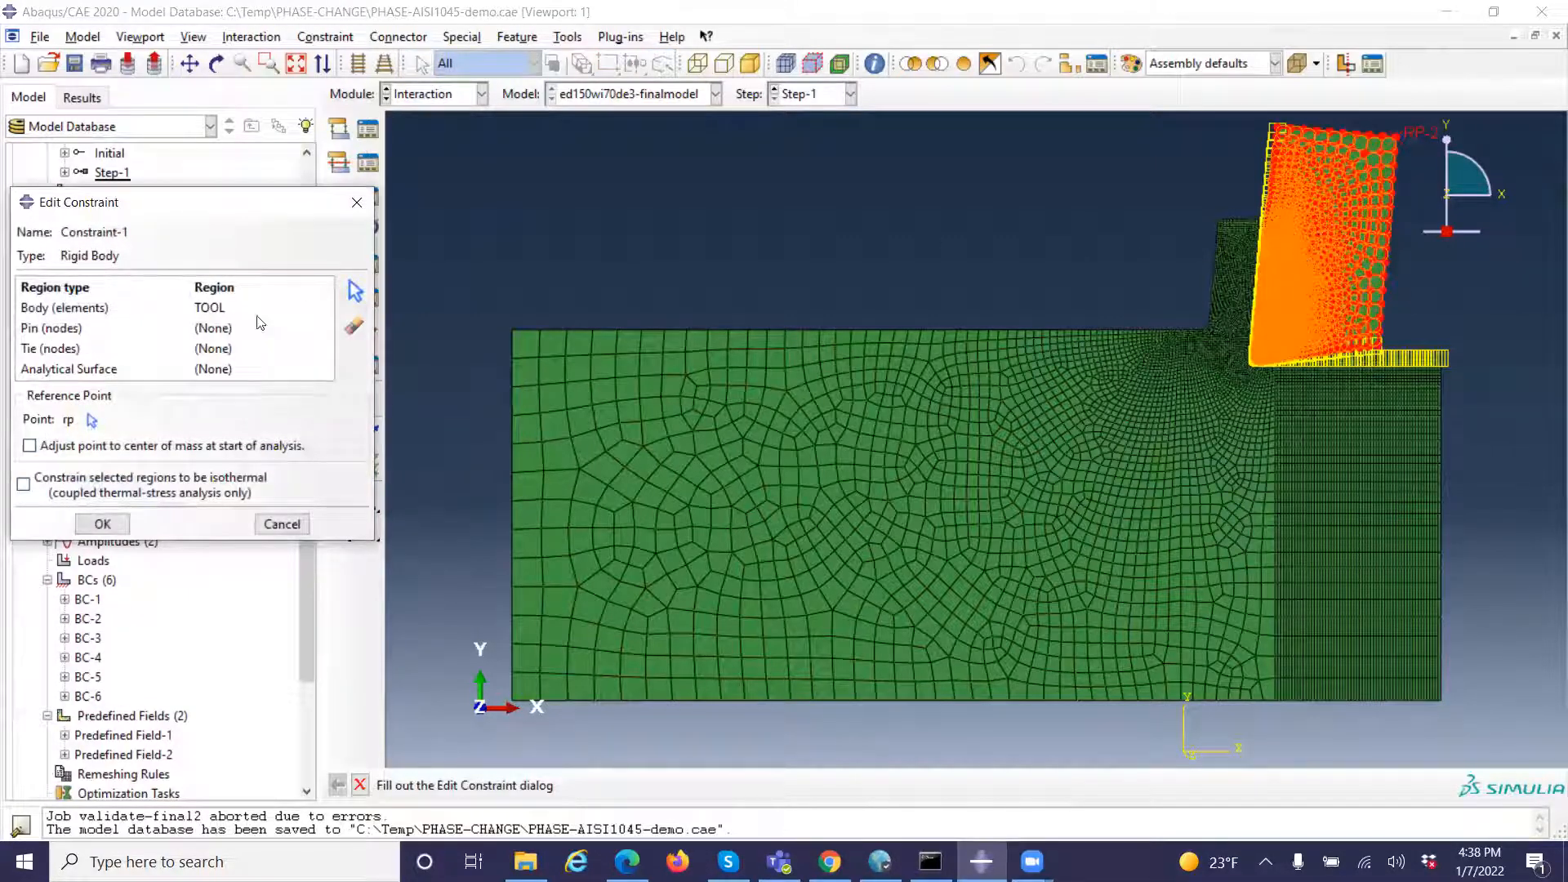
{"action": "left_click", "coordinate": [281, 524]}
Expand the amplitudes and review the tabular time and amplitude data of Amp-1 and Amp2, cancelling each without changes
{"action": "scroll", "coordinate": [224, 514], "scroll_direction": "down", "scroll_amount": 3}
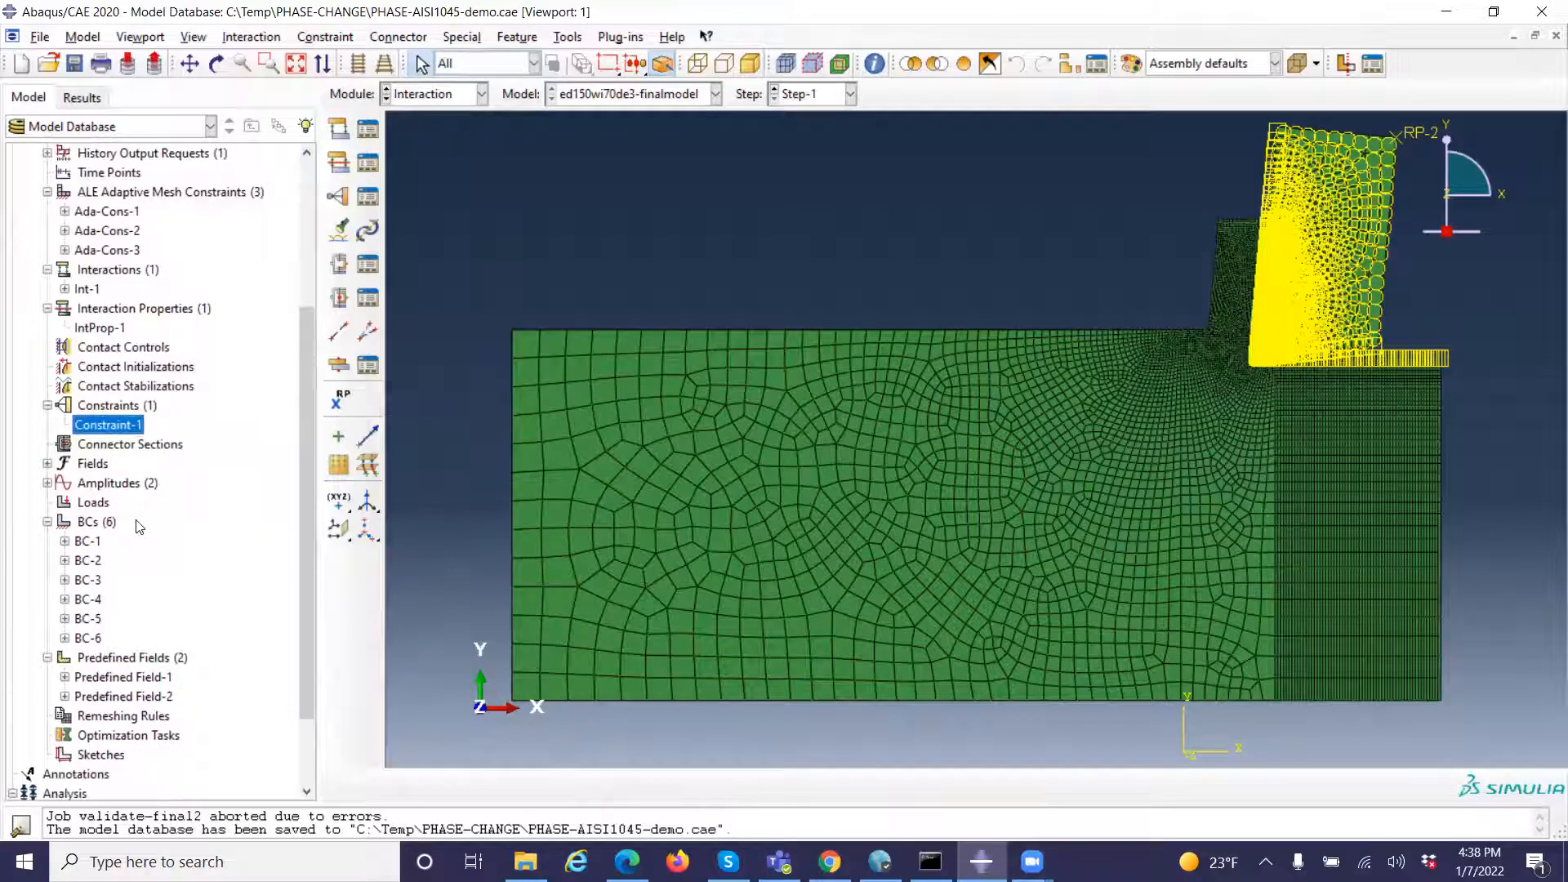
{"action": "left_click", "coordinate": [48, 464]}
{"action": "left_click", "coordinate": [48, 464]}
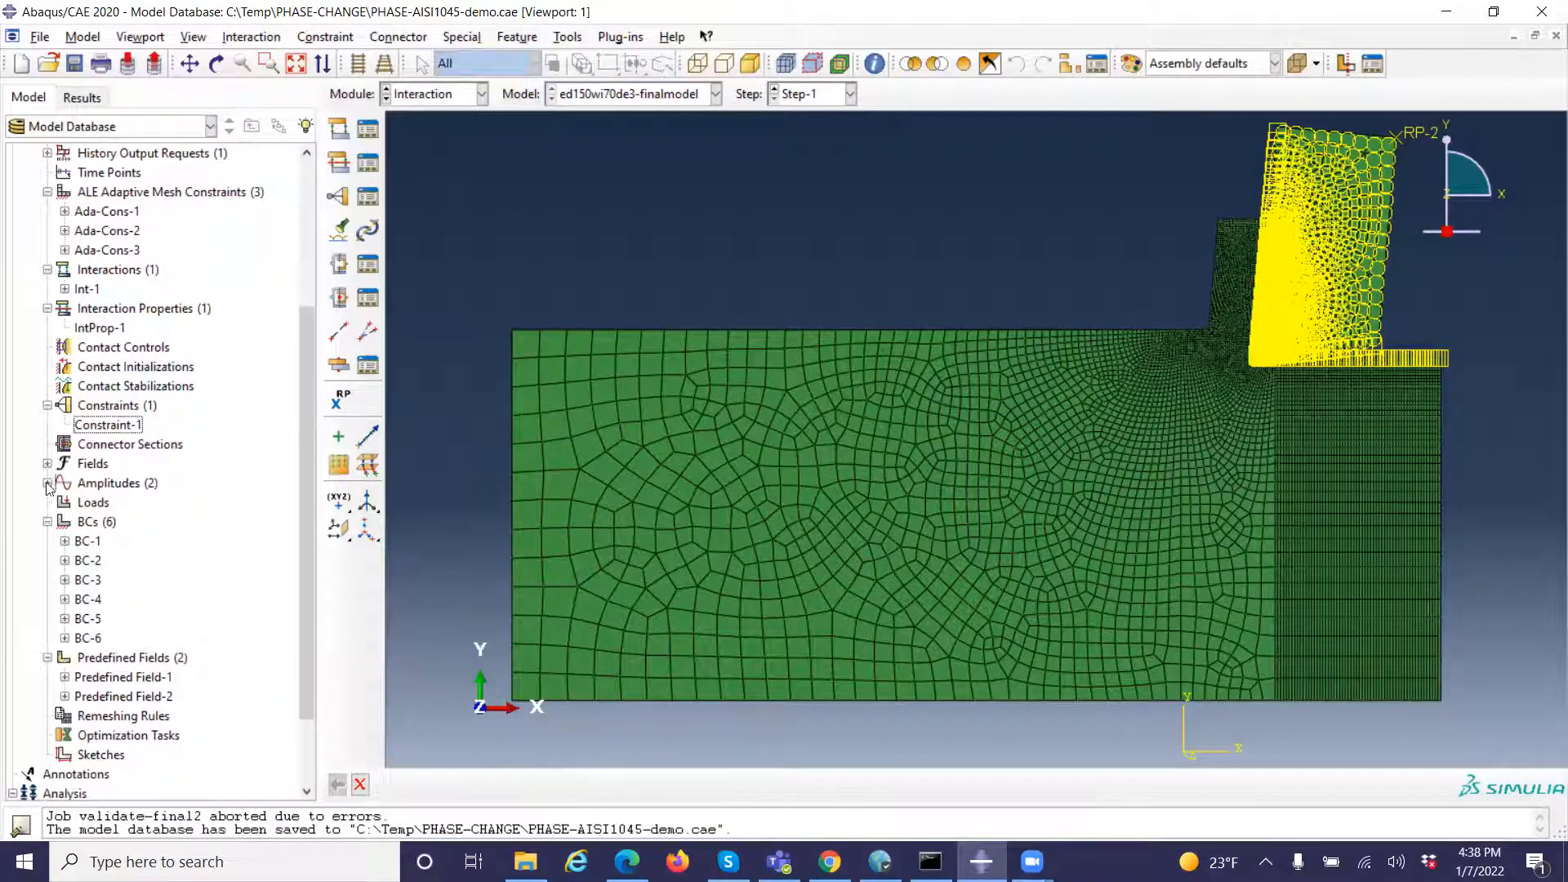
{"action": "left_click", "coordinate": [47, 483]}
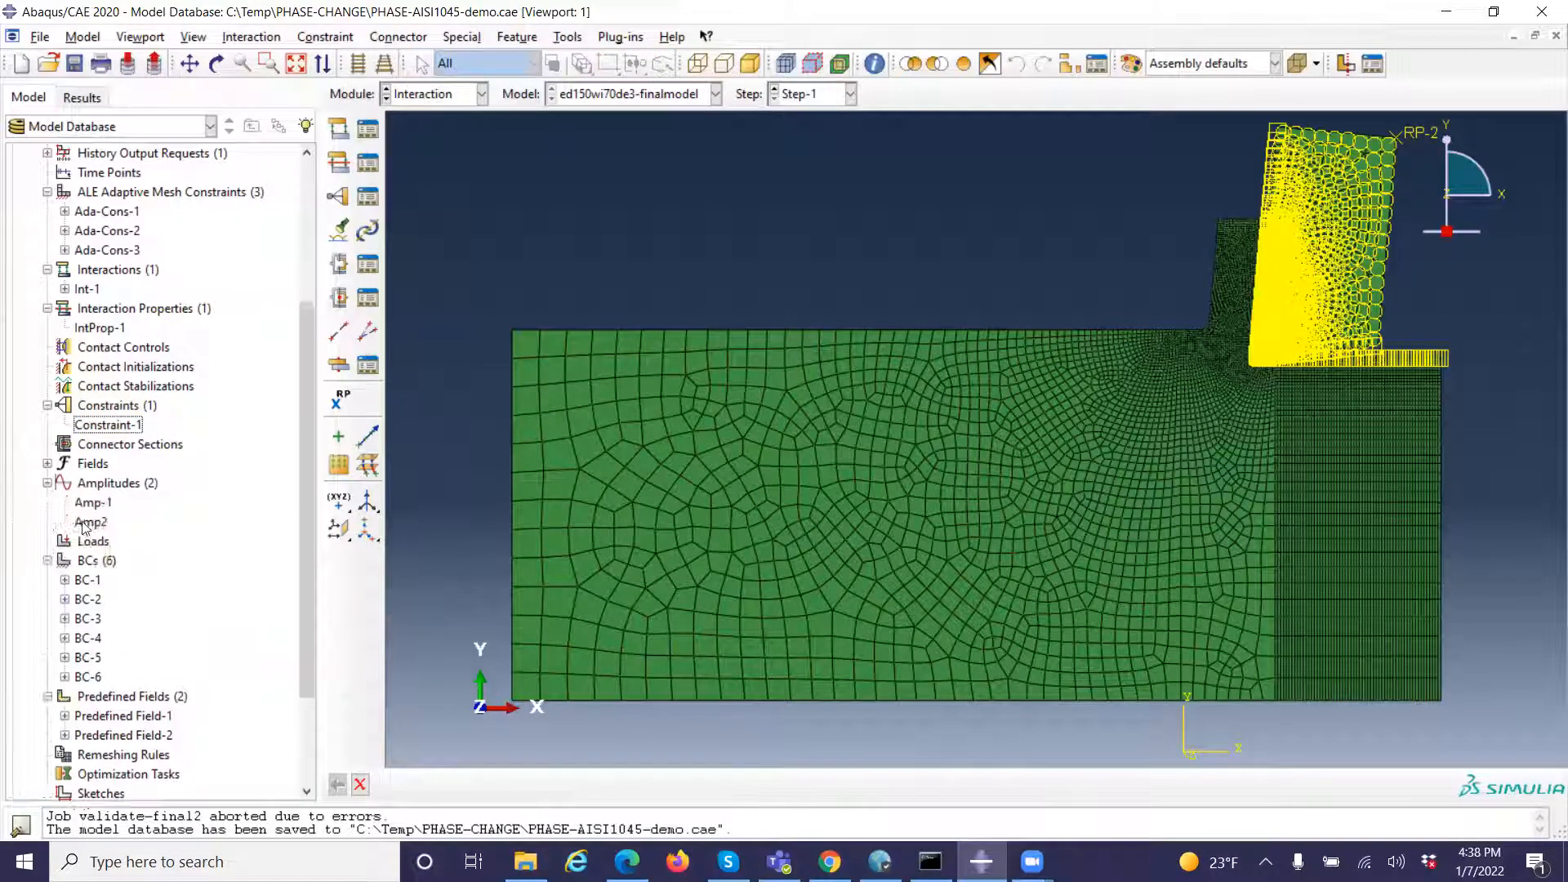
{"action": "double_click", "coordinate": [95, 503]}
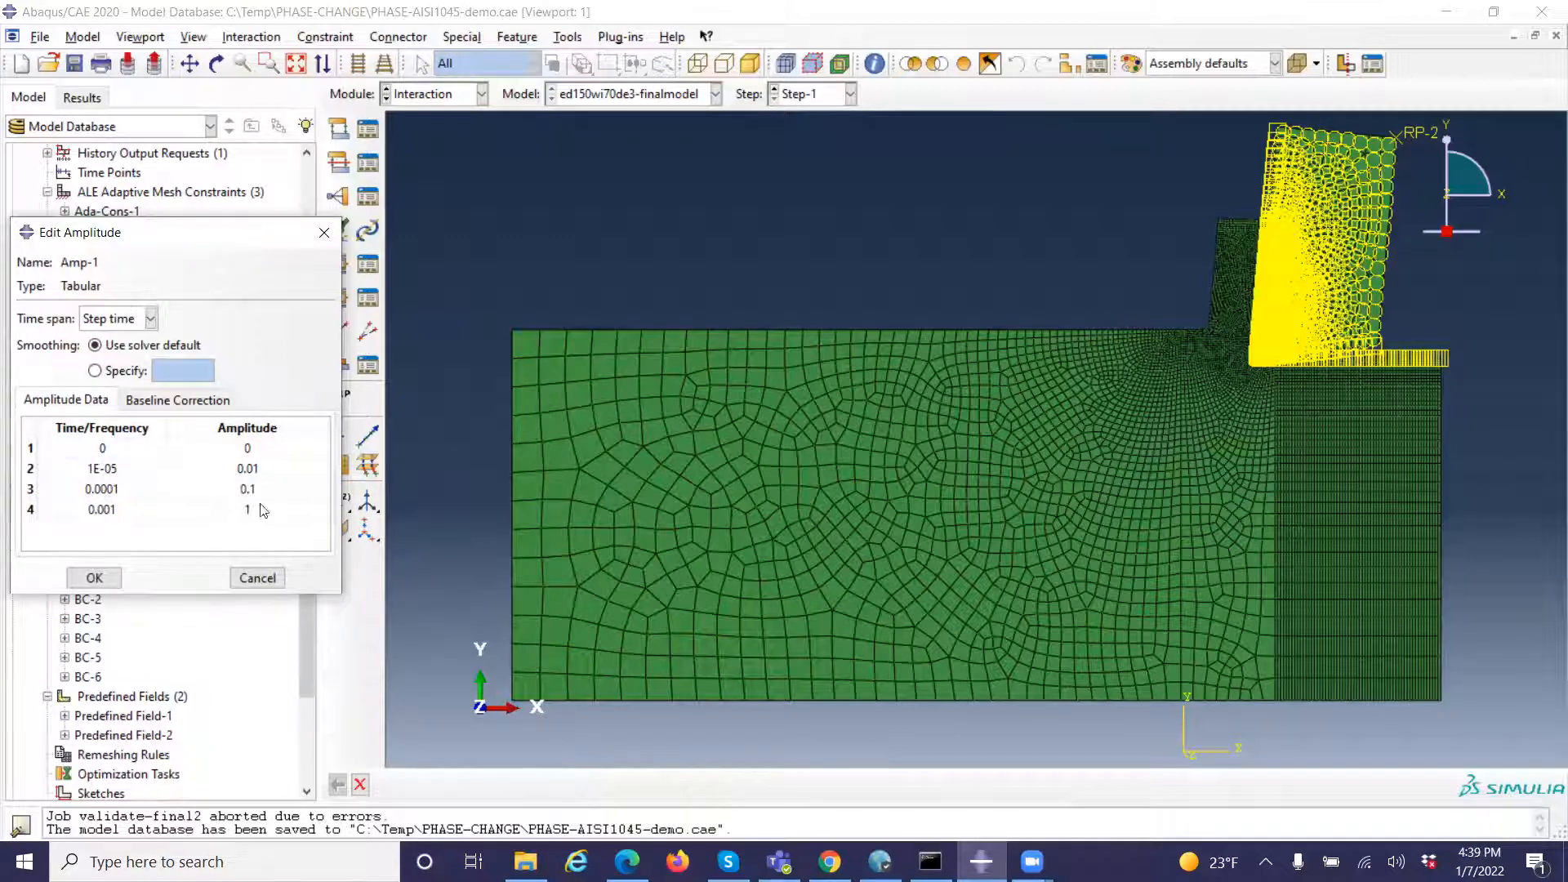
{"action": "left_click", "coordinate": [256, 578]}
{"action": "double_click", "coordinate": [98, 524]}
{"action": "left_click", "coordinate": [246, 575]}
Review the regions and constrained degrees of freedom of boundary conditions BC-1 and BC-2, closing each without changes
{"action": "scroll", "coordinate": [183, 571], "scroll_direction": "down", "scroll_amount": 2}
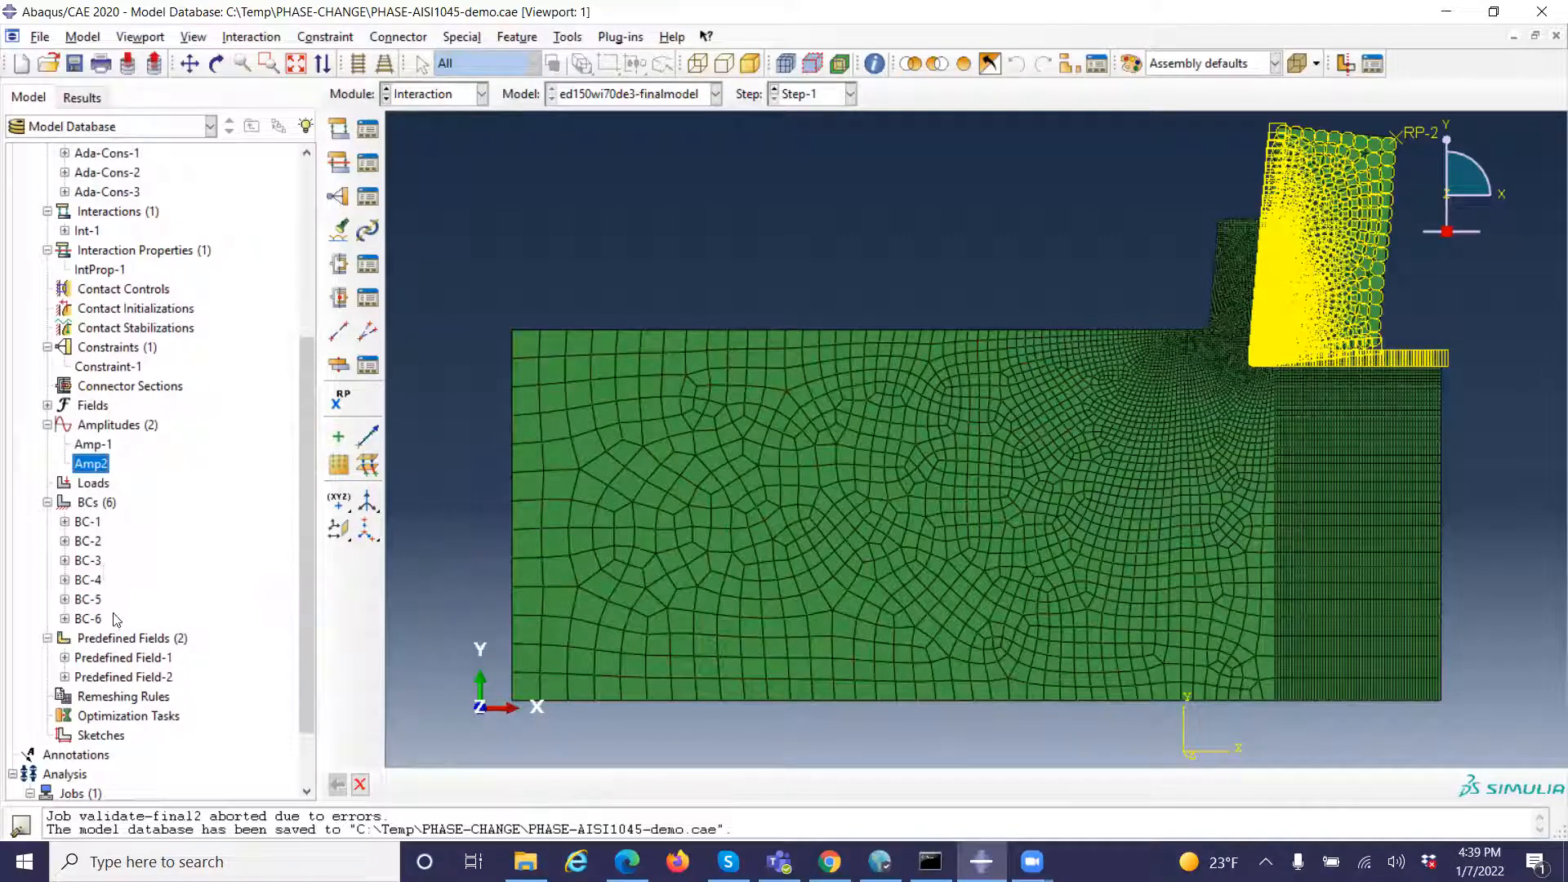
{"action": "double_click", "coordinate": [87, 523]}
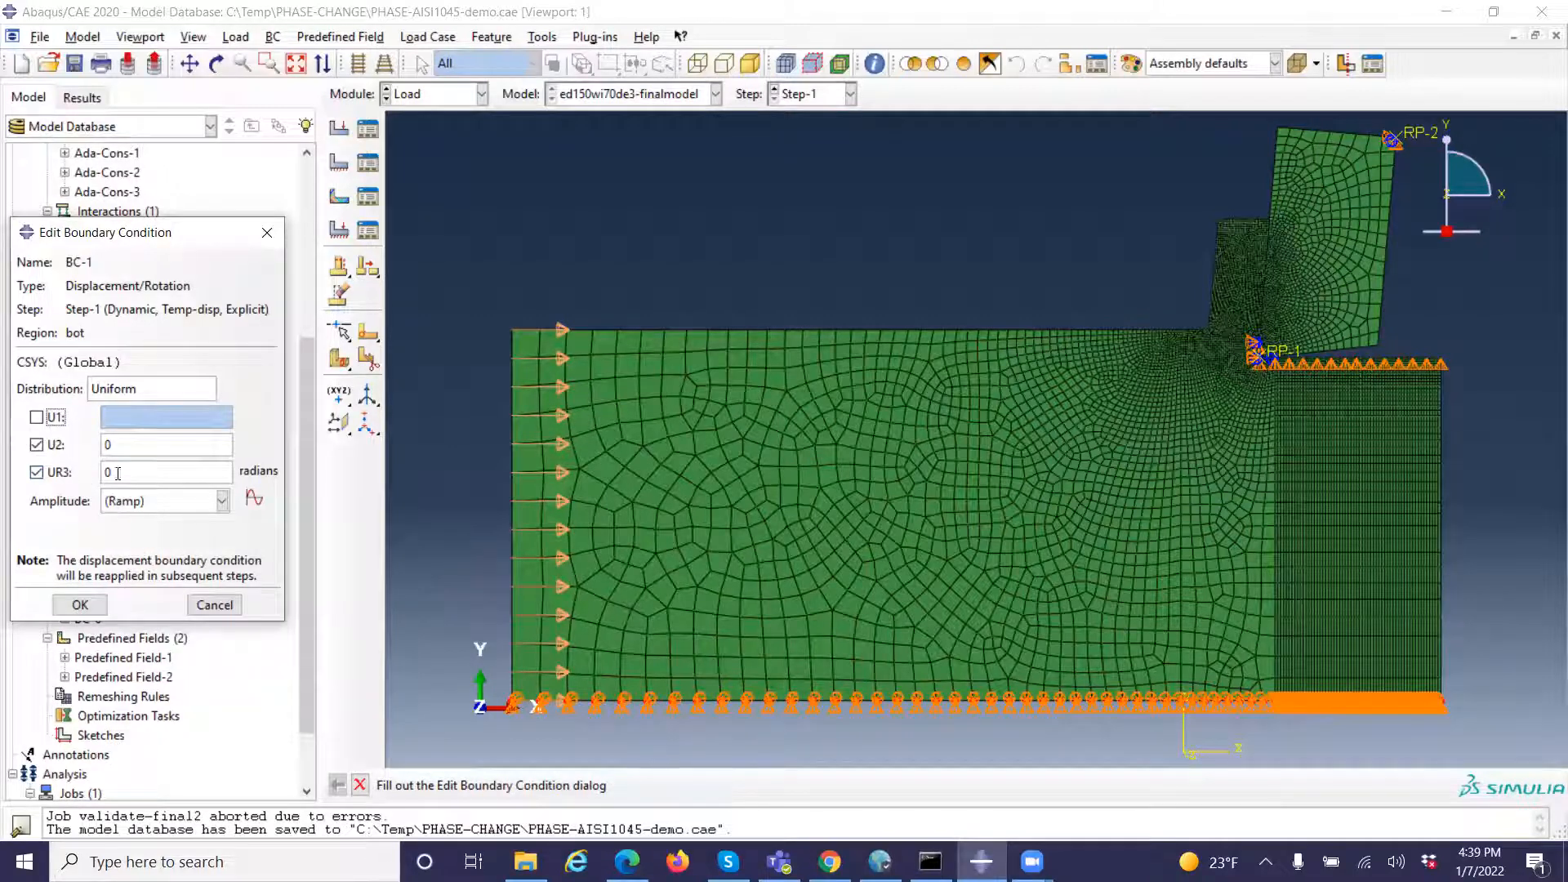
{"action": "left_click", "coordinate": [122, 445]}
{"action": "left_click", "coordinate": [214, 605]}
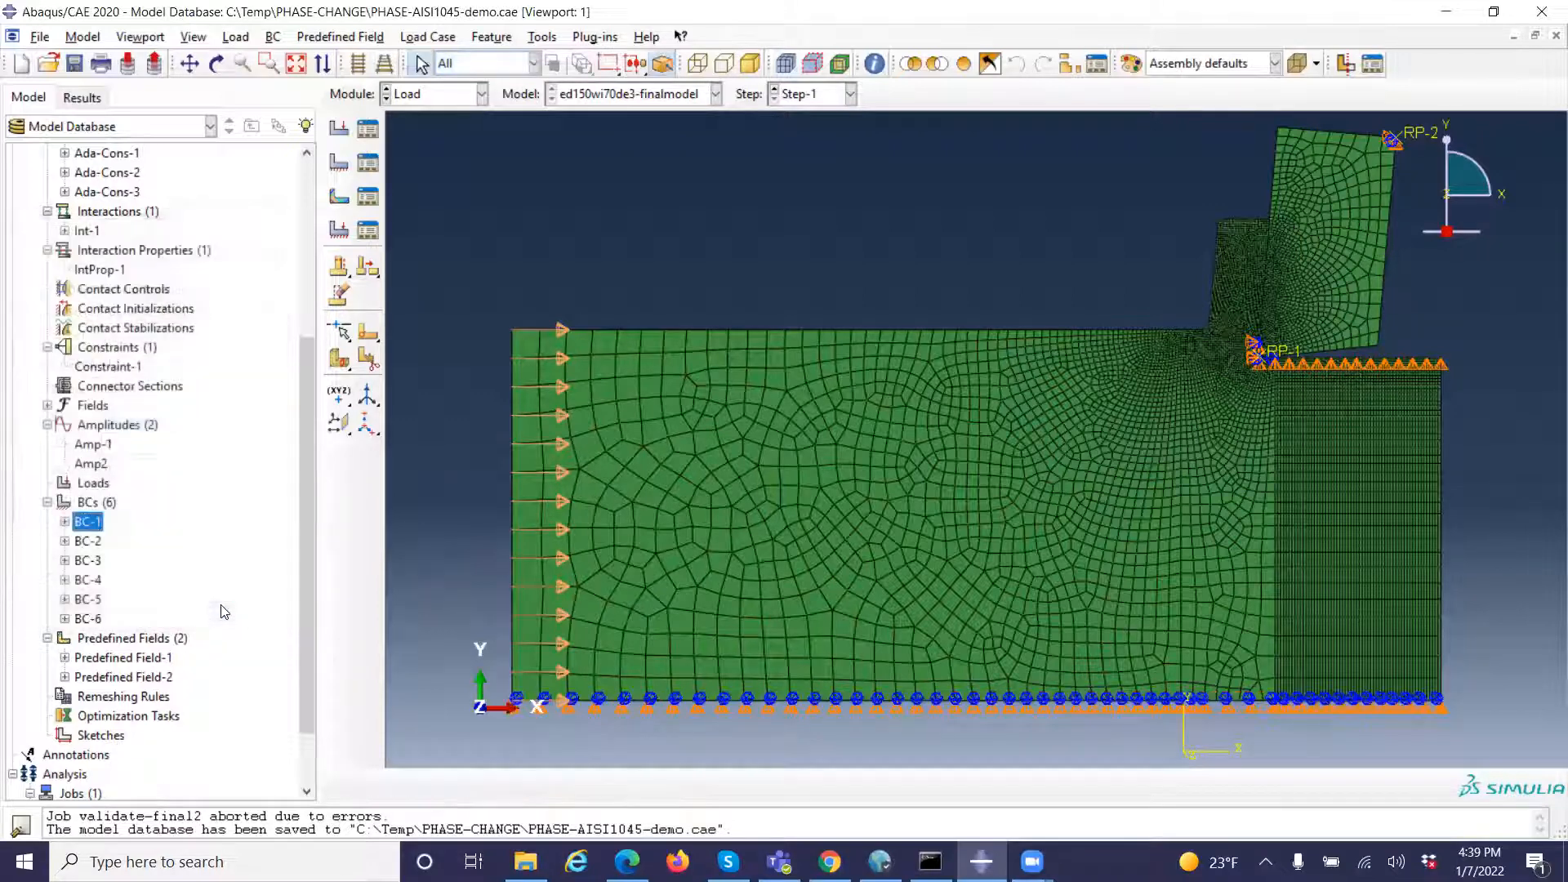
{"action": "double_click", "coordinate": [96, 545]}
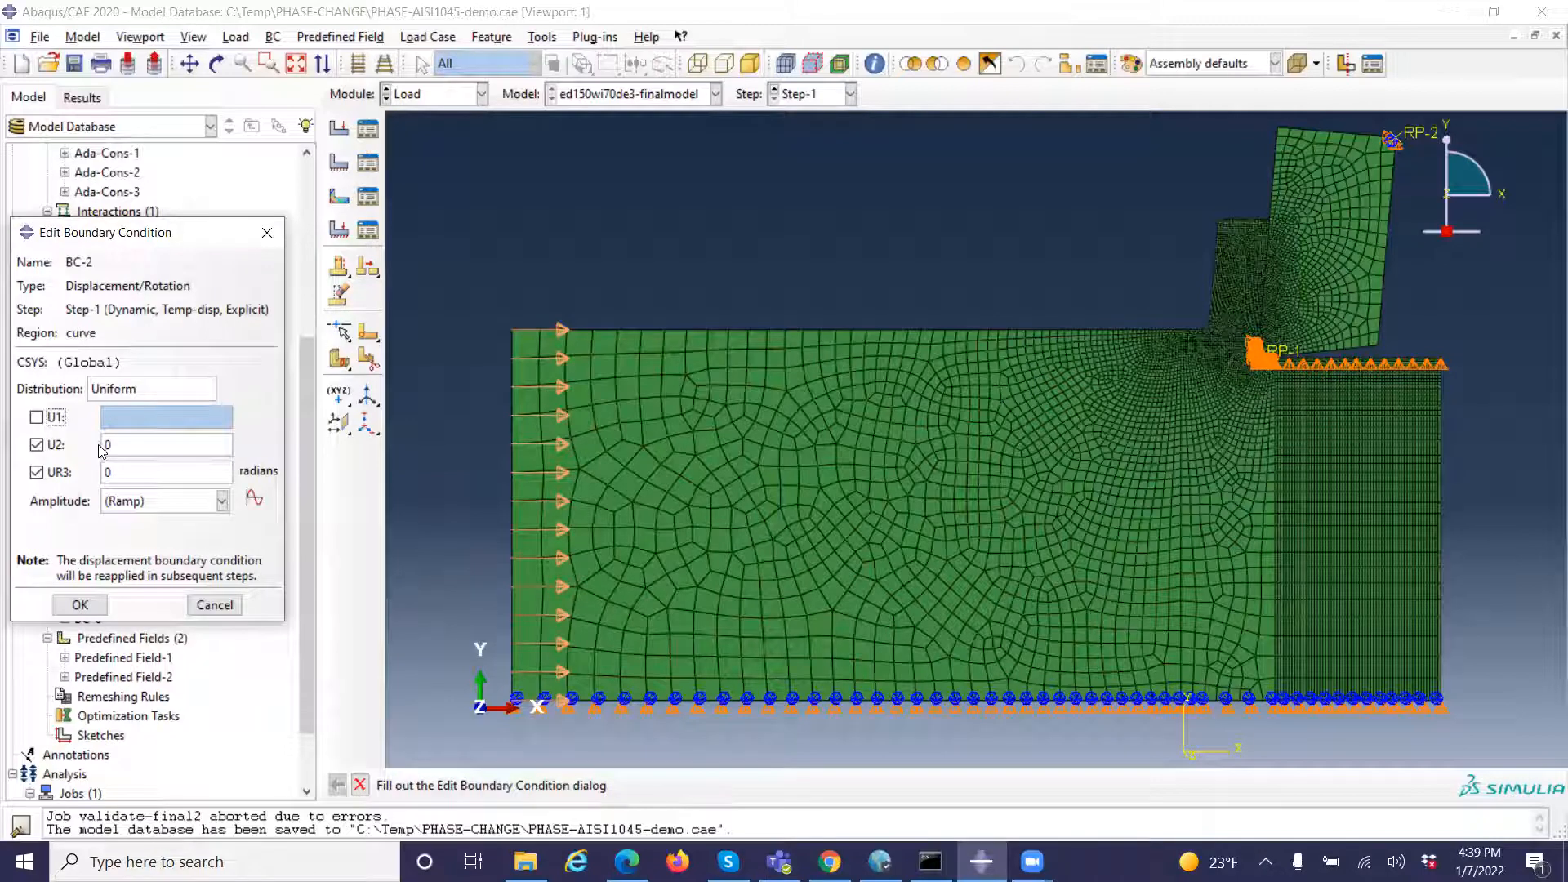
{"action": "left_click", "coordinate": [92, 606]}
Review the regions and constrained displacements of boundary conditions BC-3 and BC-4, cancelling each without changes
{"action": "left_click", "coordinate": [78, 562]}
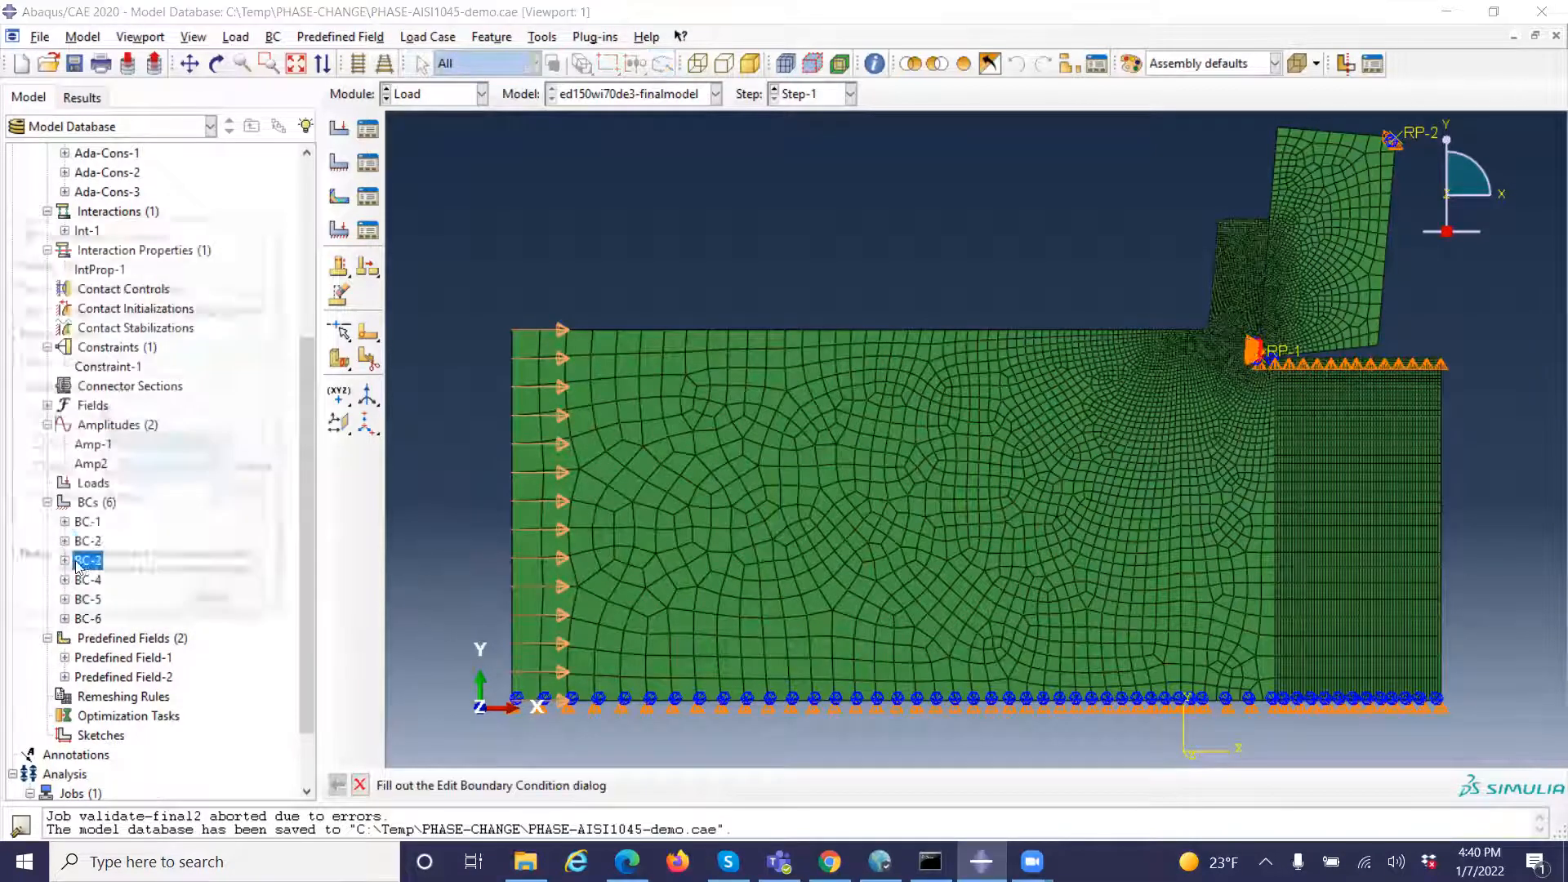
{"action": "double_click", "coordinate": [78, 562]}
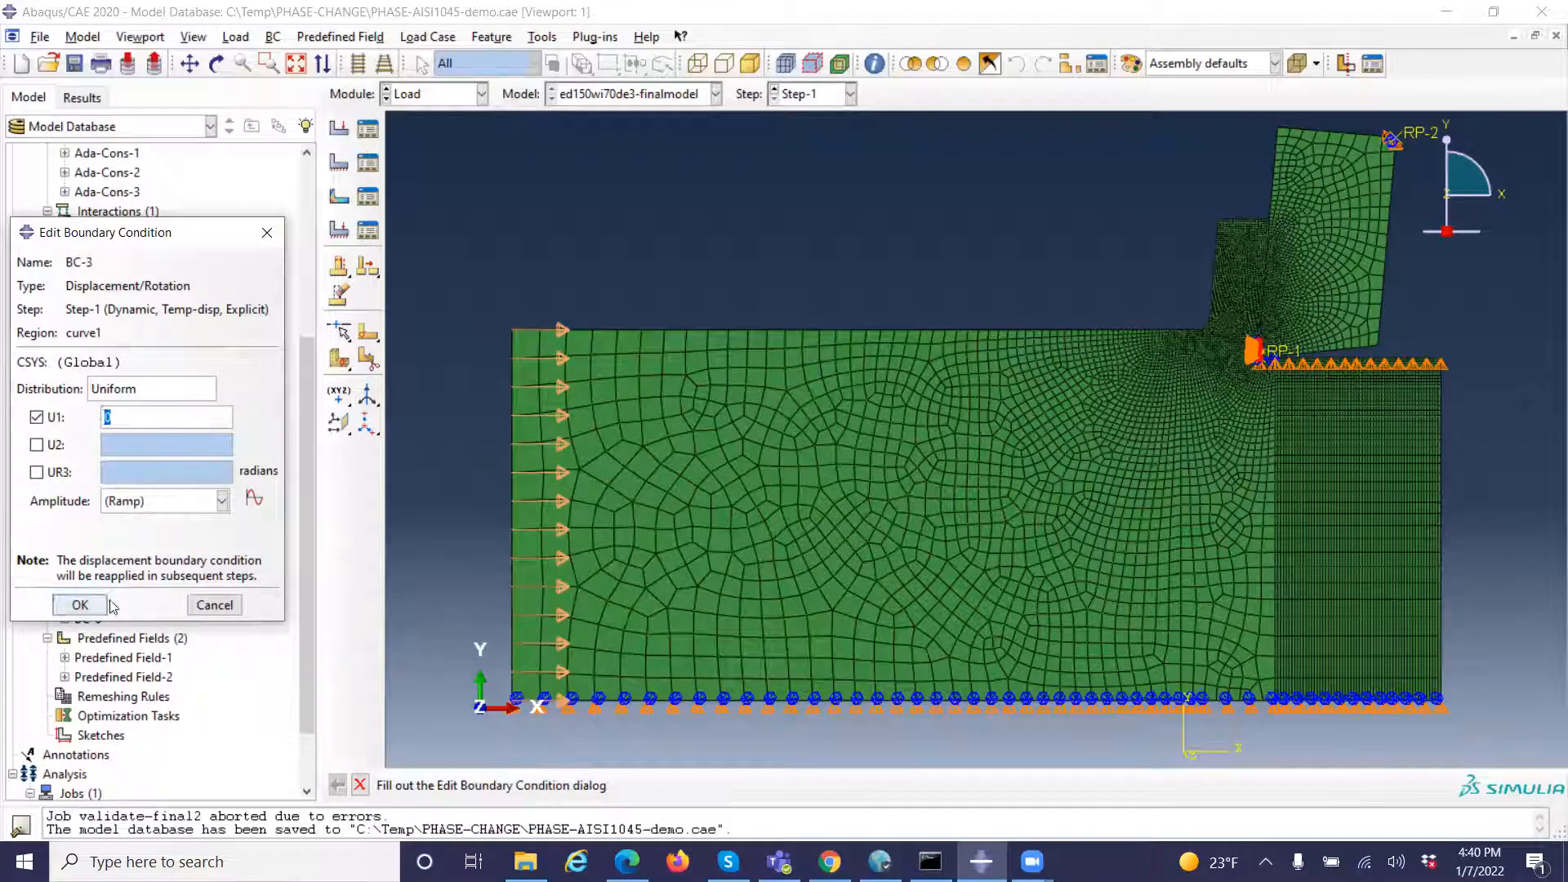
{"action": "left_click", "coordinate": [217, 611]}
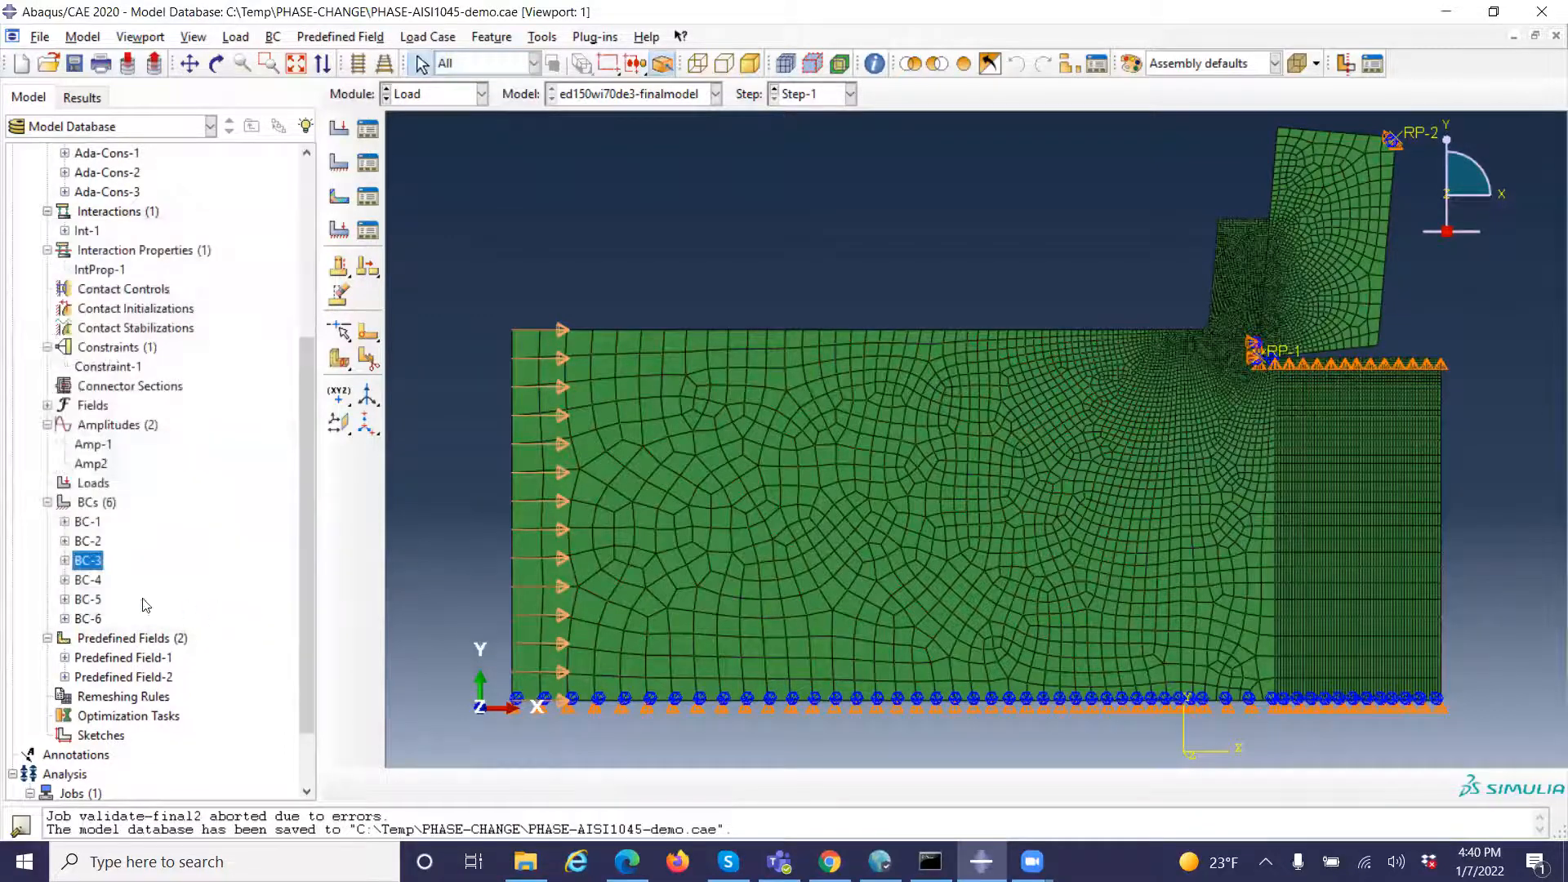
{"action": "left_click", "coordinate": [89, 581]}
{"action": "double_click", "coordinate": [89, 581]}
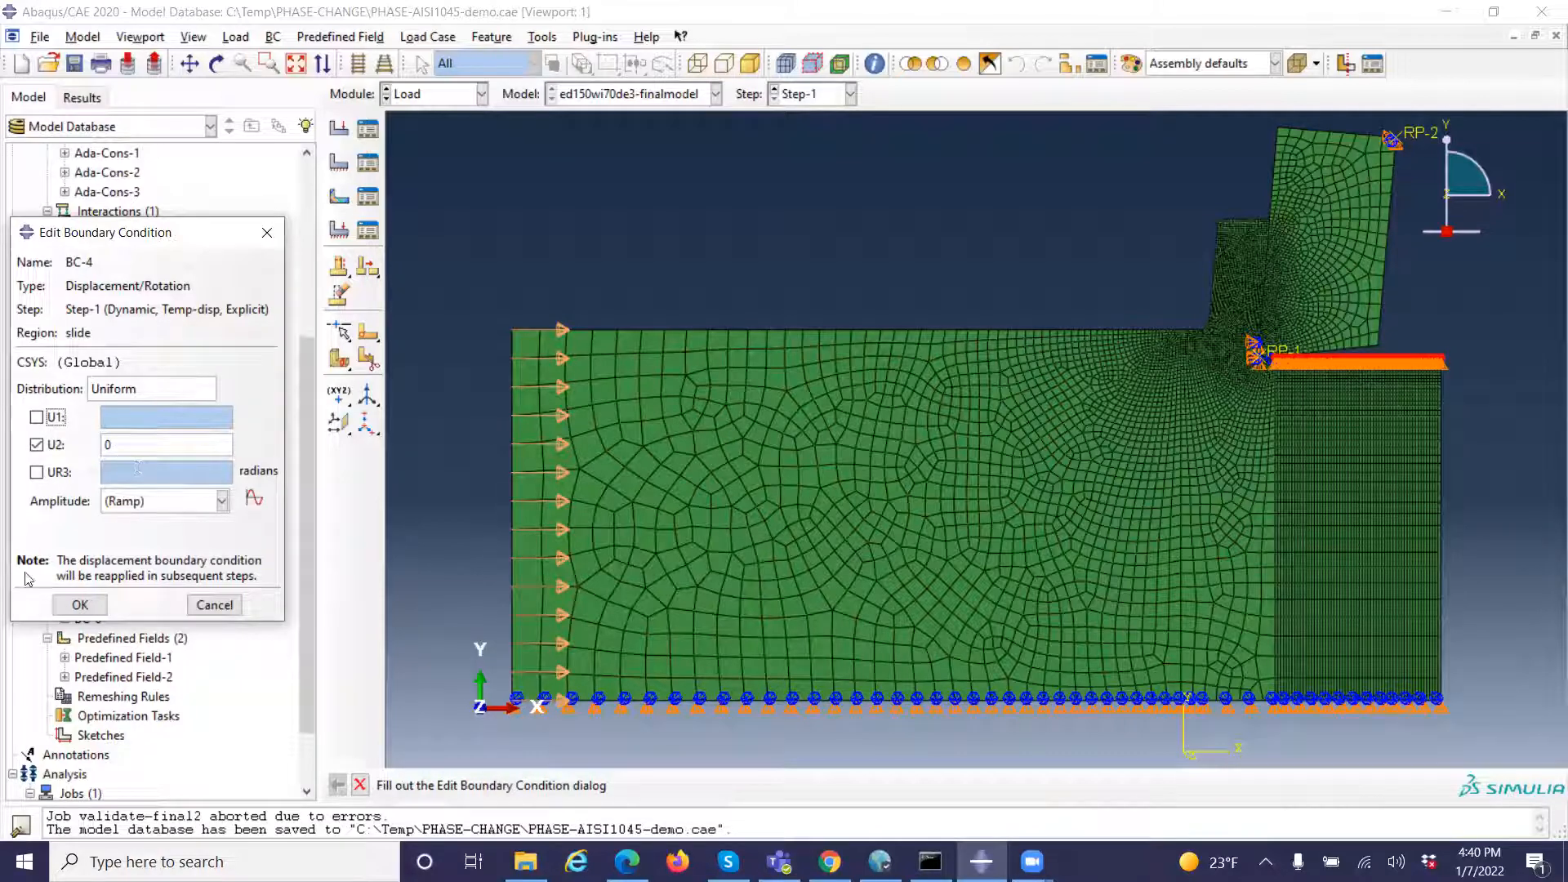
{"action": "left_click", "coordinate": [215, 605]}
Review the tool reference point restraint BC-5 and the velocity, region and amplitude of BC-6, cancelling each without changes
{"action": "double_click", "coordinate": [98, 607]}
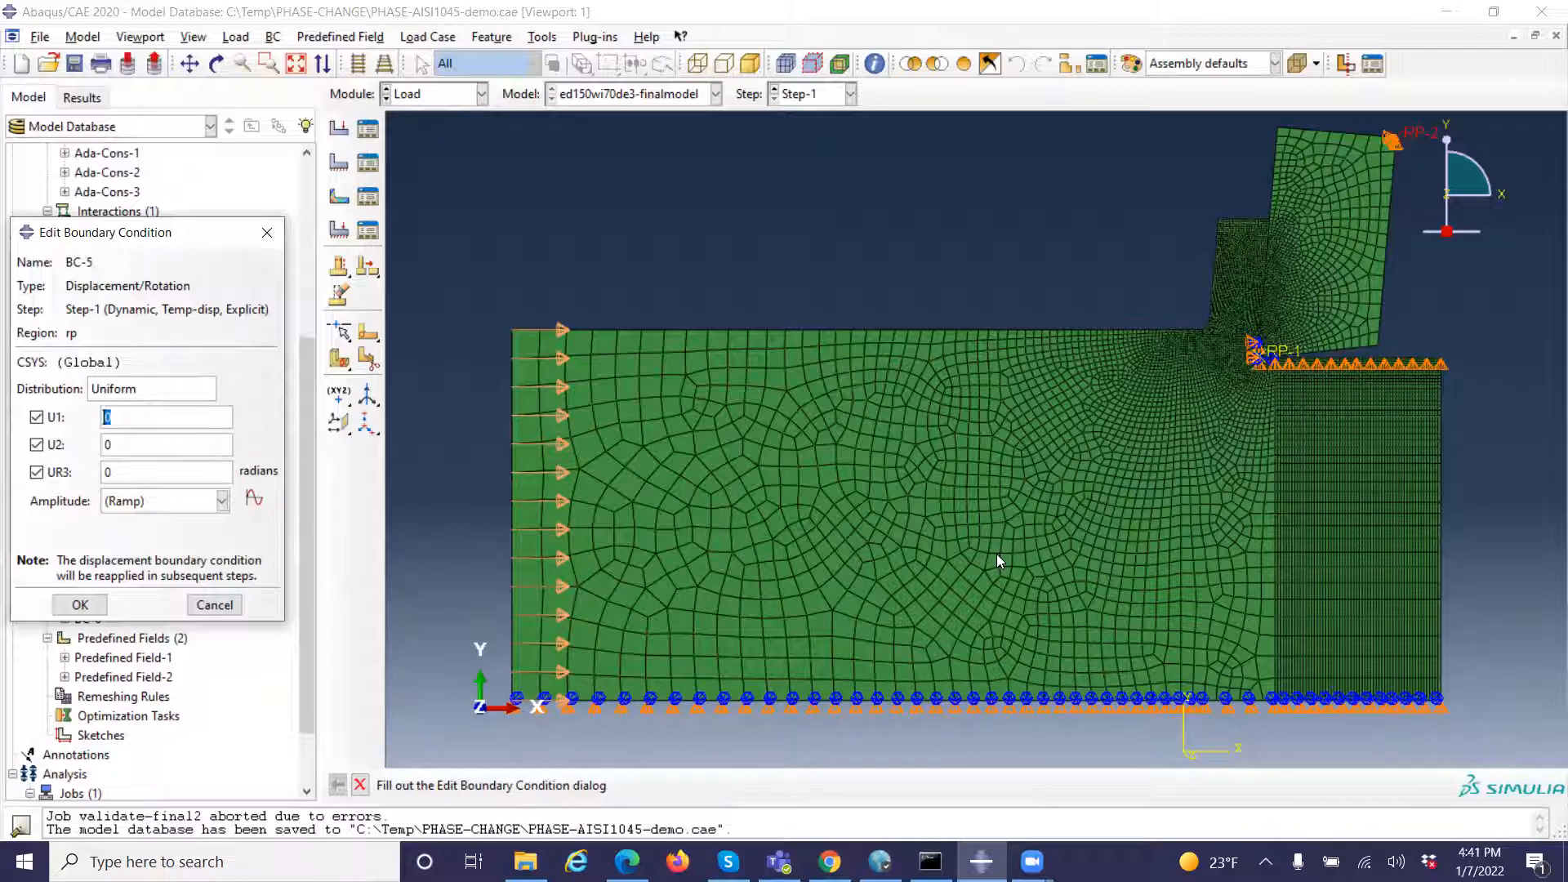
{"action": "left_click", "coordinate": [215, 605]}
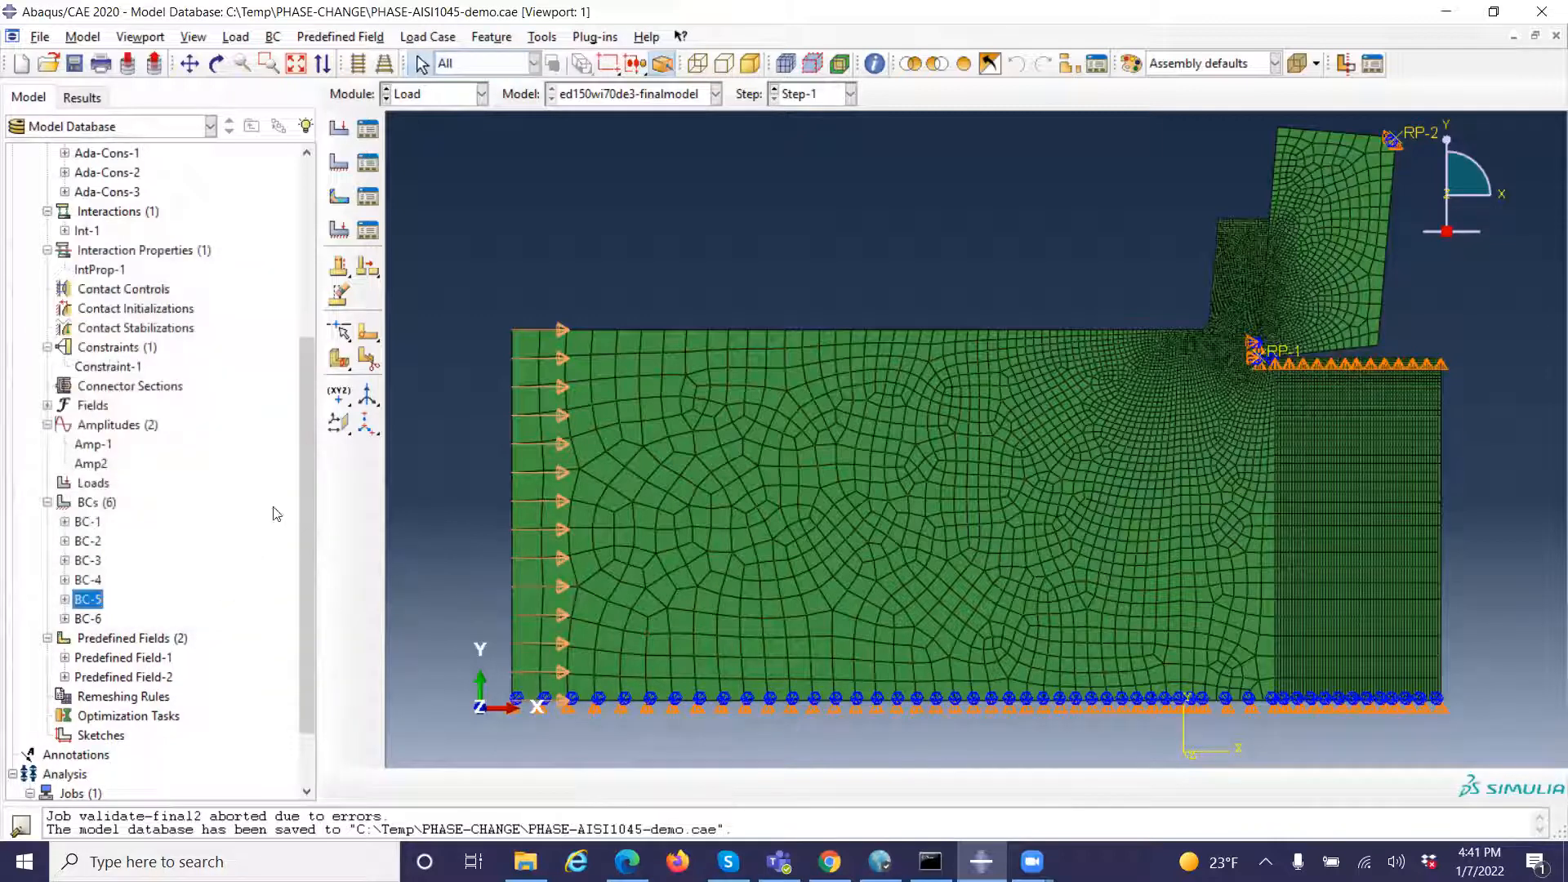
{"action": "double_click", "coordinate": [99, 620]}
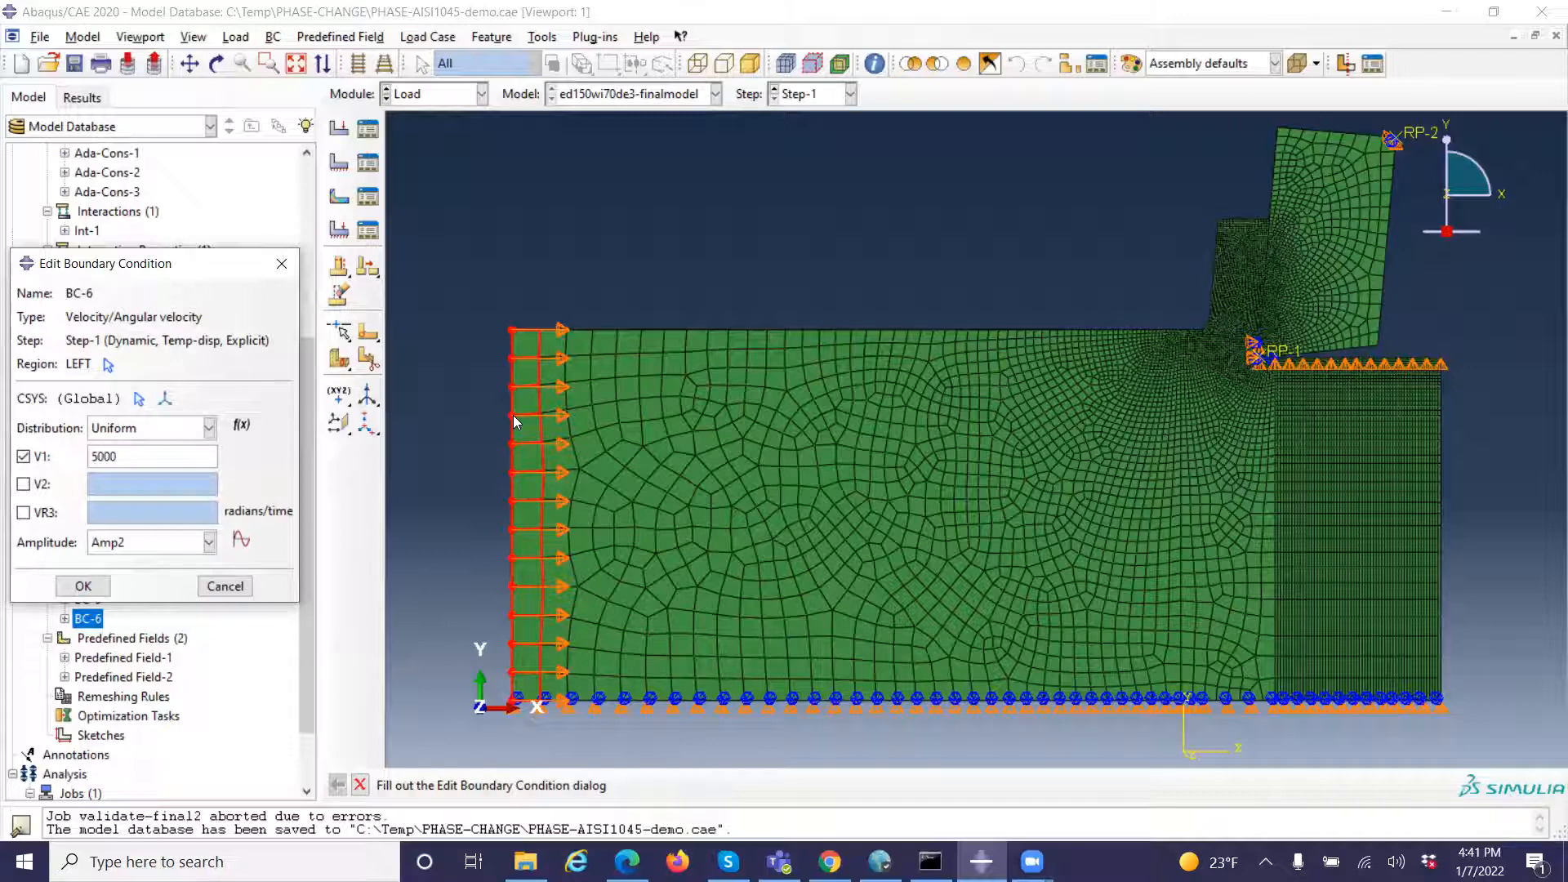
{"action": "left_click", "coordinate": [225, 585]}
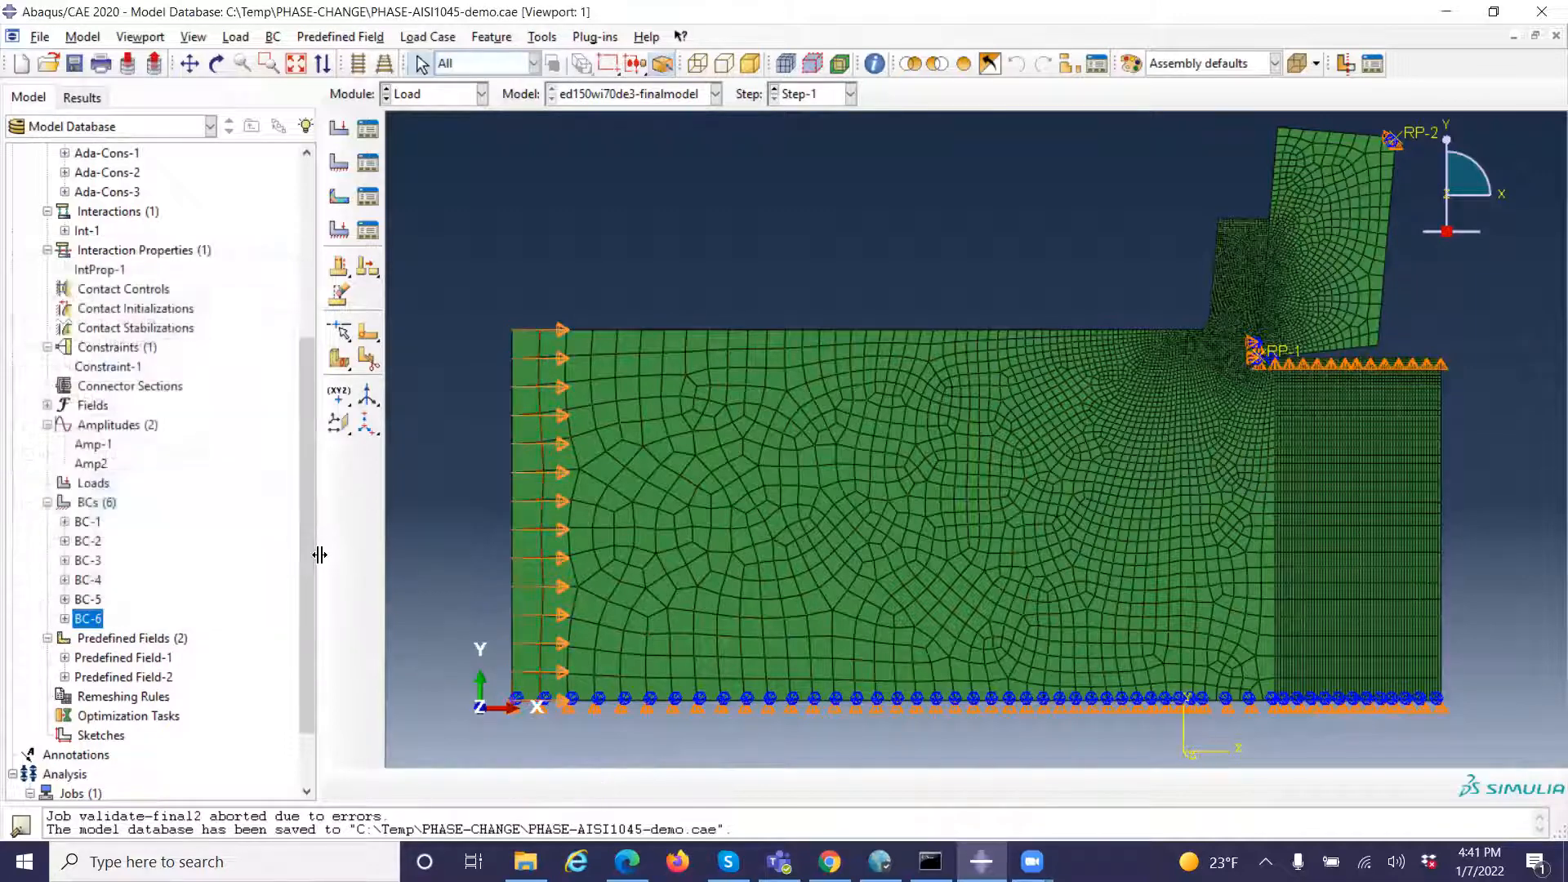
Review the region and temperature magnitude of Predefined Field-1 and Predefined Field-2, closing each without changes
{"action": "scroll", "coordinate": [204, 453], "scroll_direction": "down", "scroll_amount": 2}
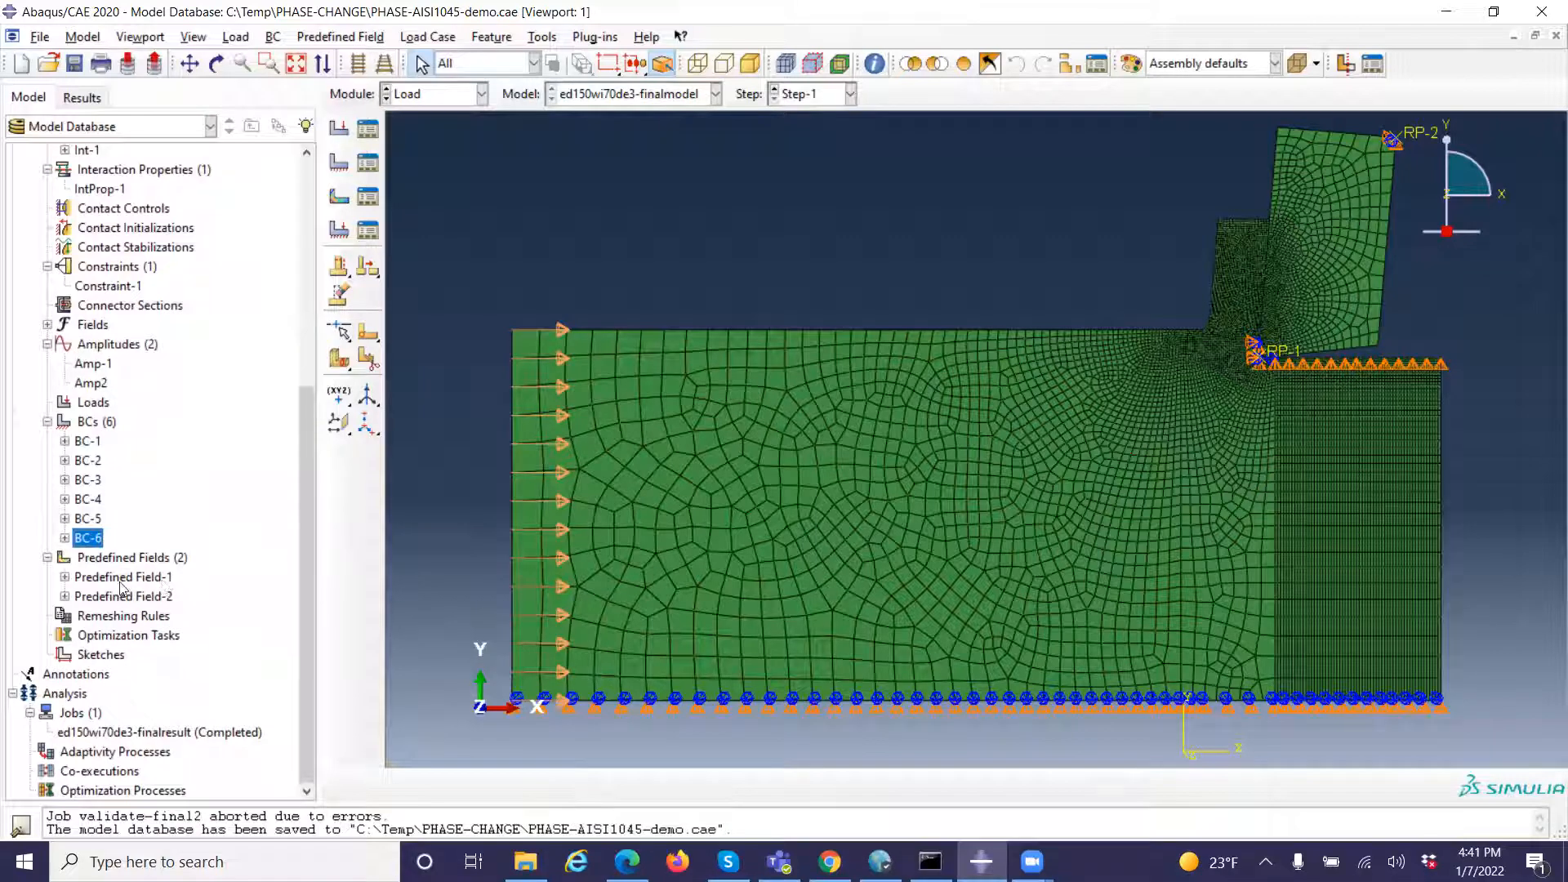
{"action": "left_click", "coordinate": [64, 577]}
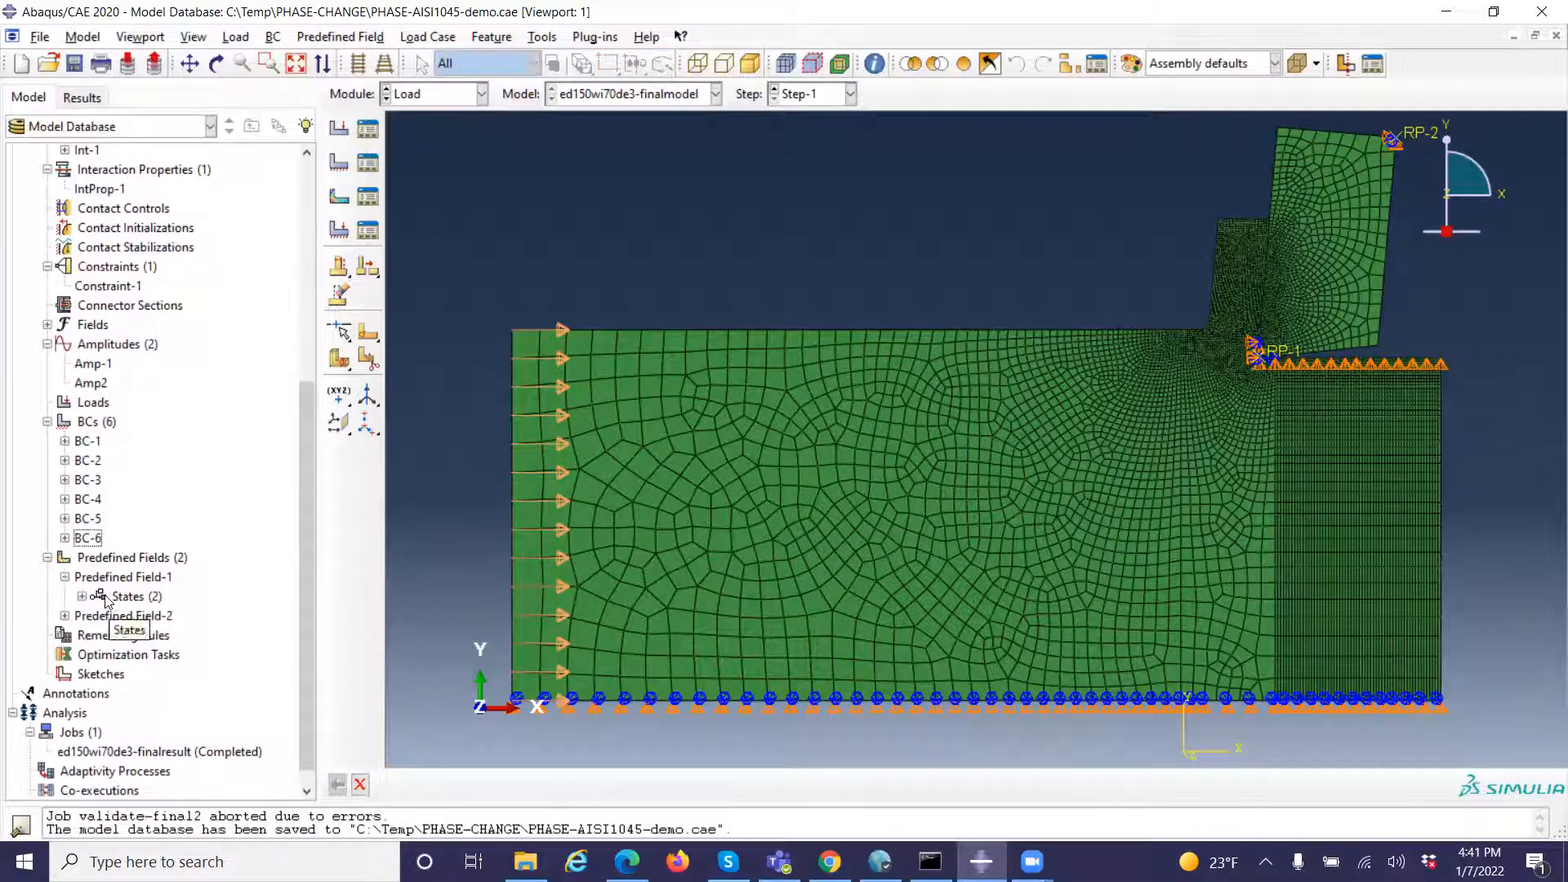
{"action": "left_click", "coordinate": [108, 597]}
{"action": "left_click", "coordinate": [117, 581]}
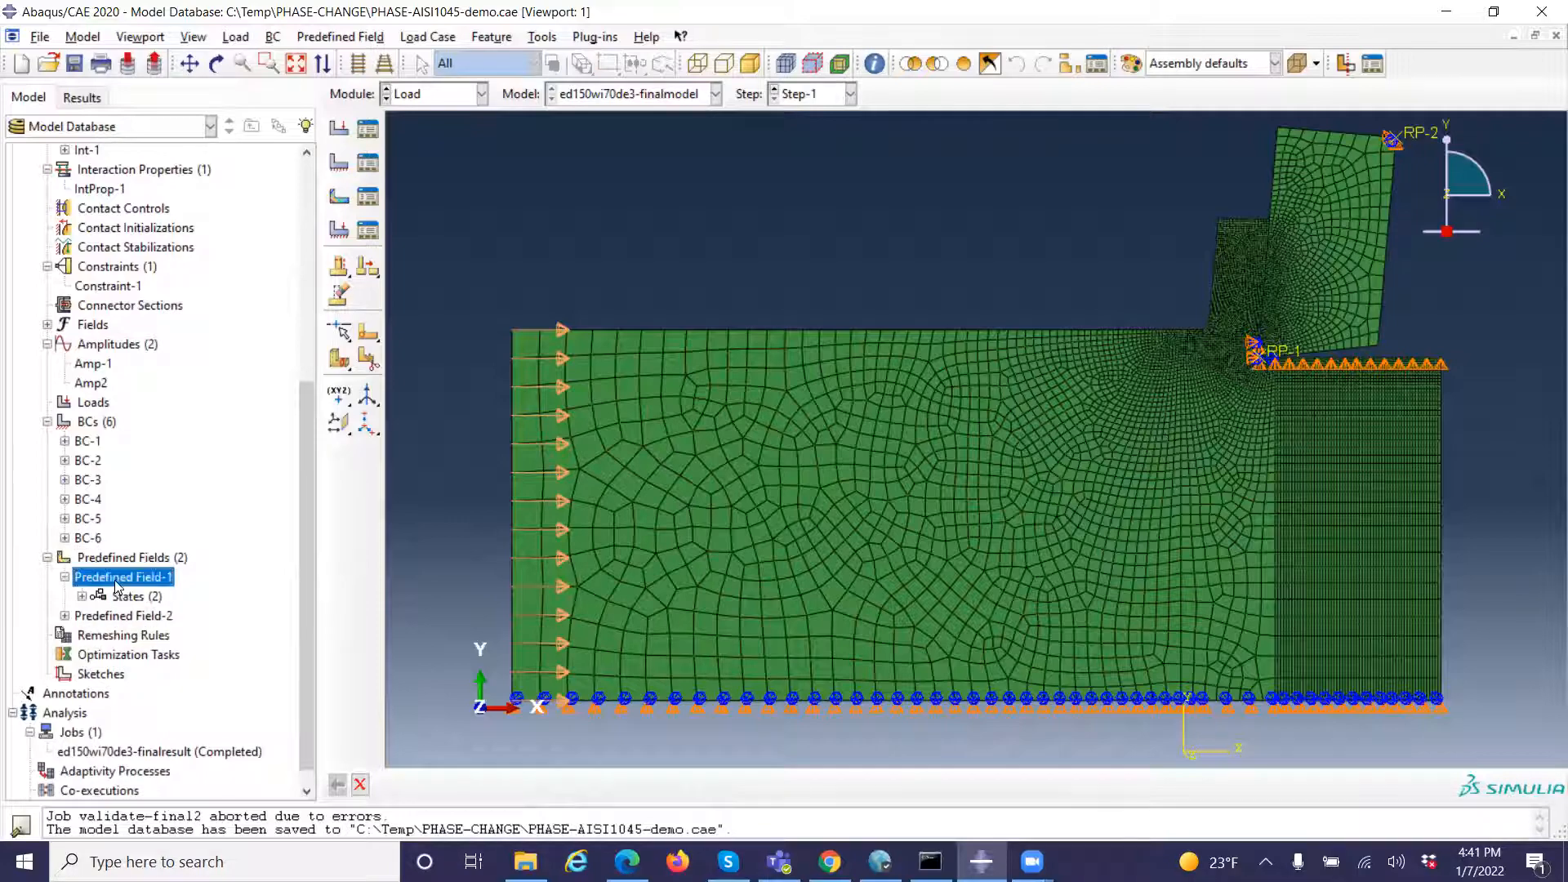
{"action": "double_click", "coordinate": [115, 580]}
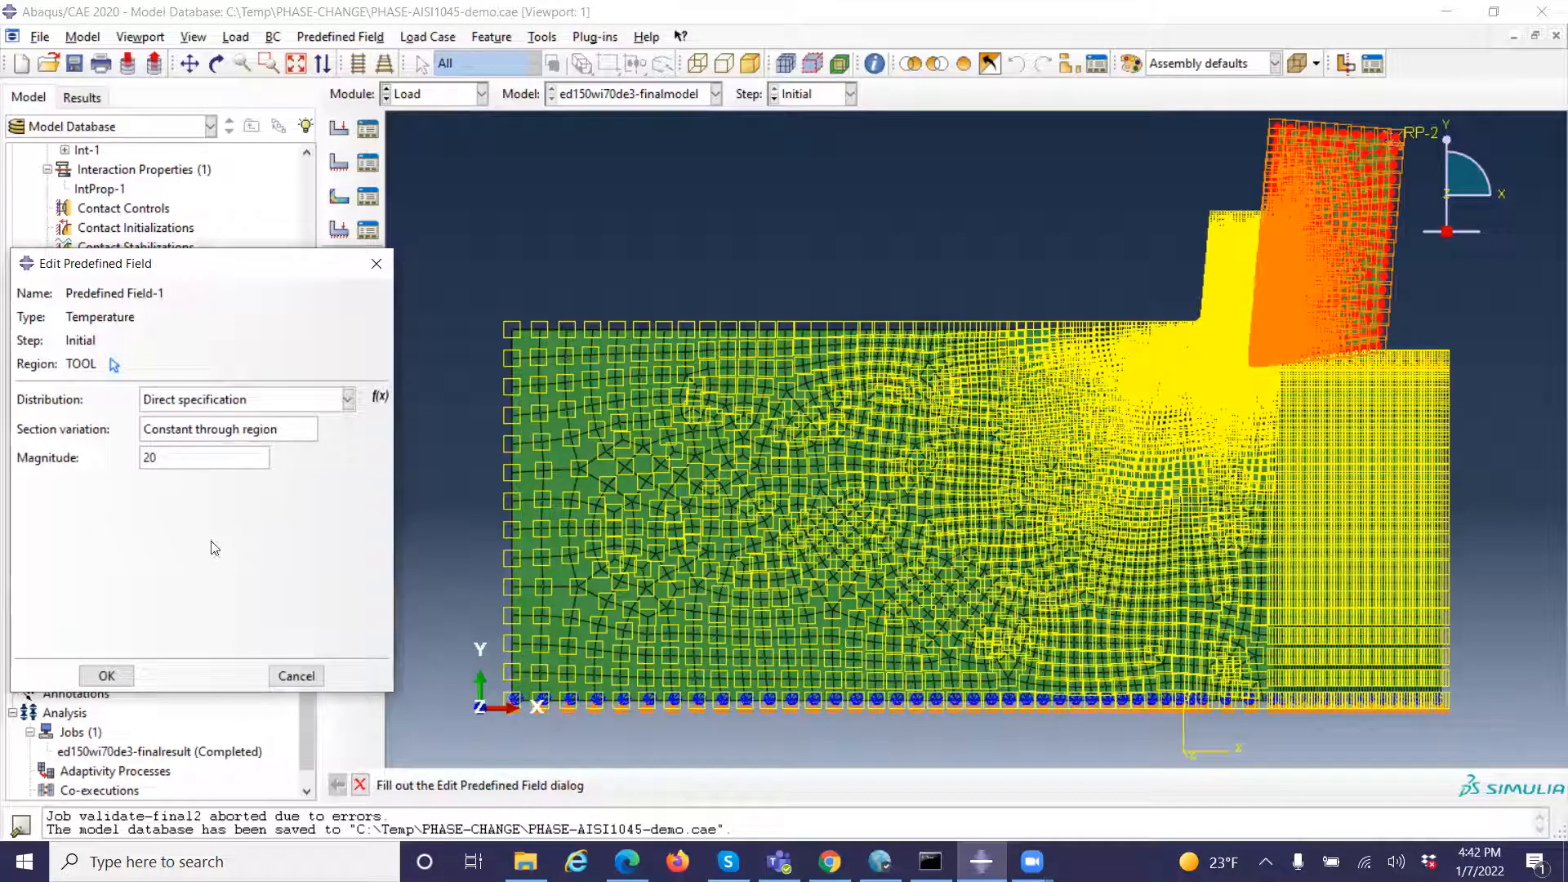
{"action": "left_click", "coordinate": [298, 678]}
{"action": "left_click", "coordinate": [298, 678]}
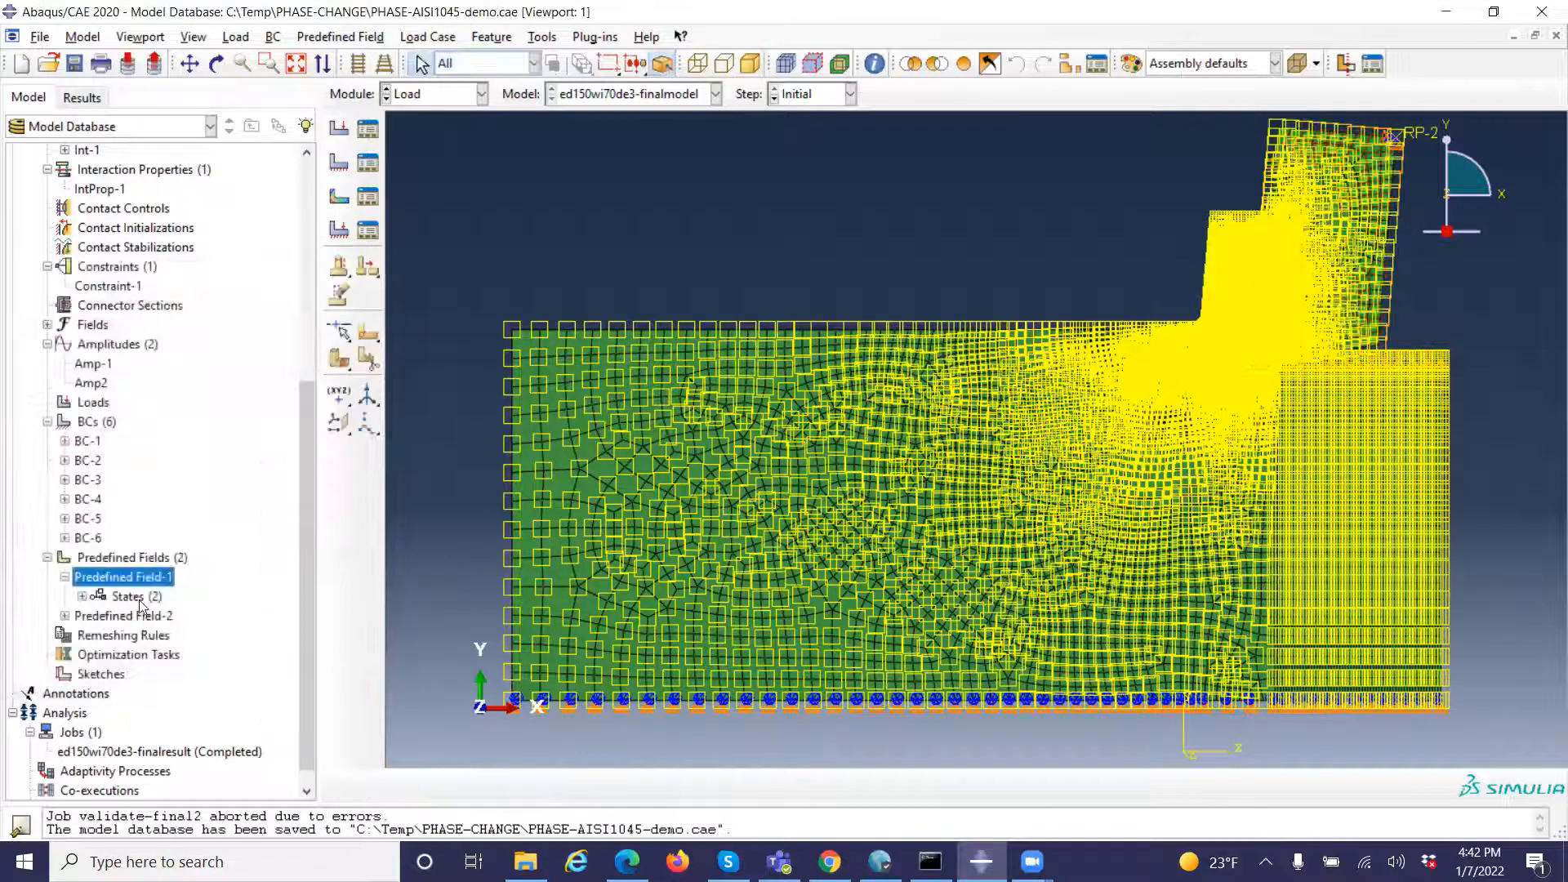
{"action": "double_click", "coordinate": [100, 617]}
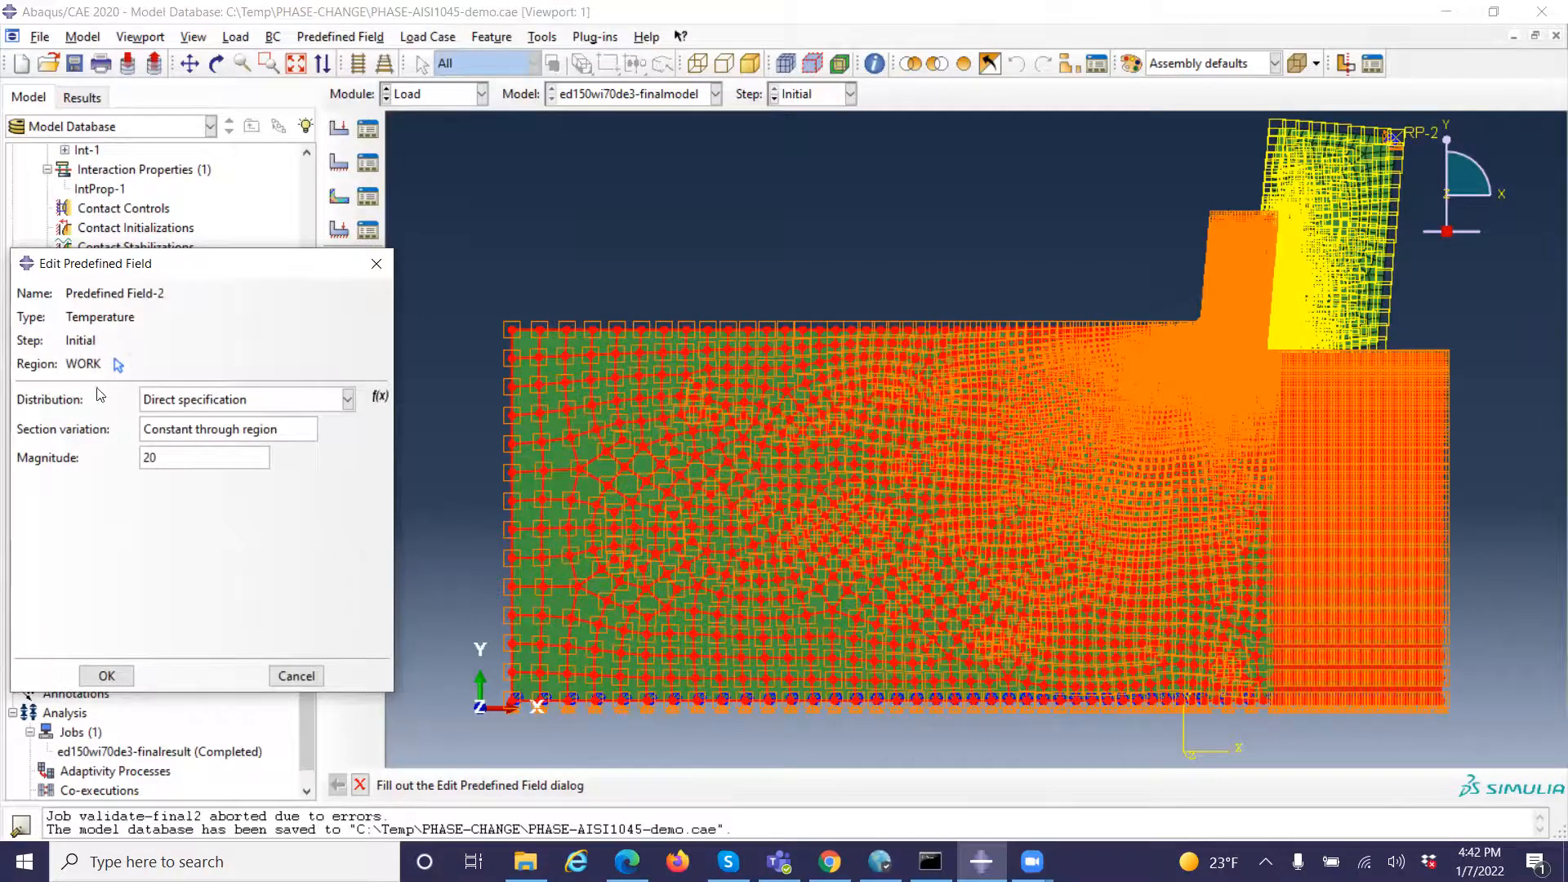
{"action": "left_click", "coordinate": [108, 675]}
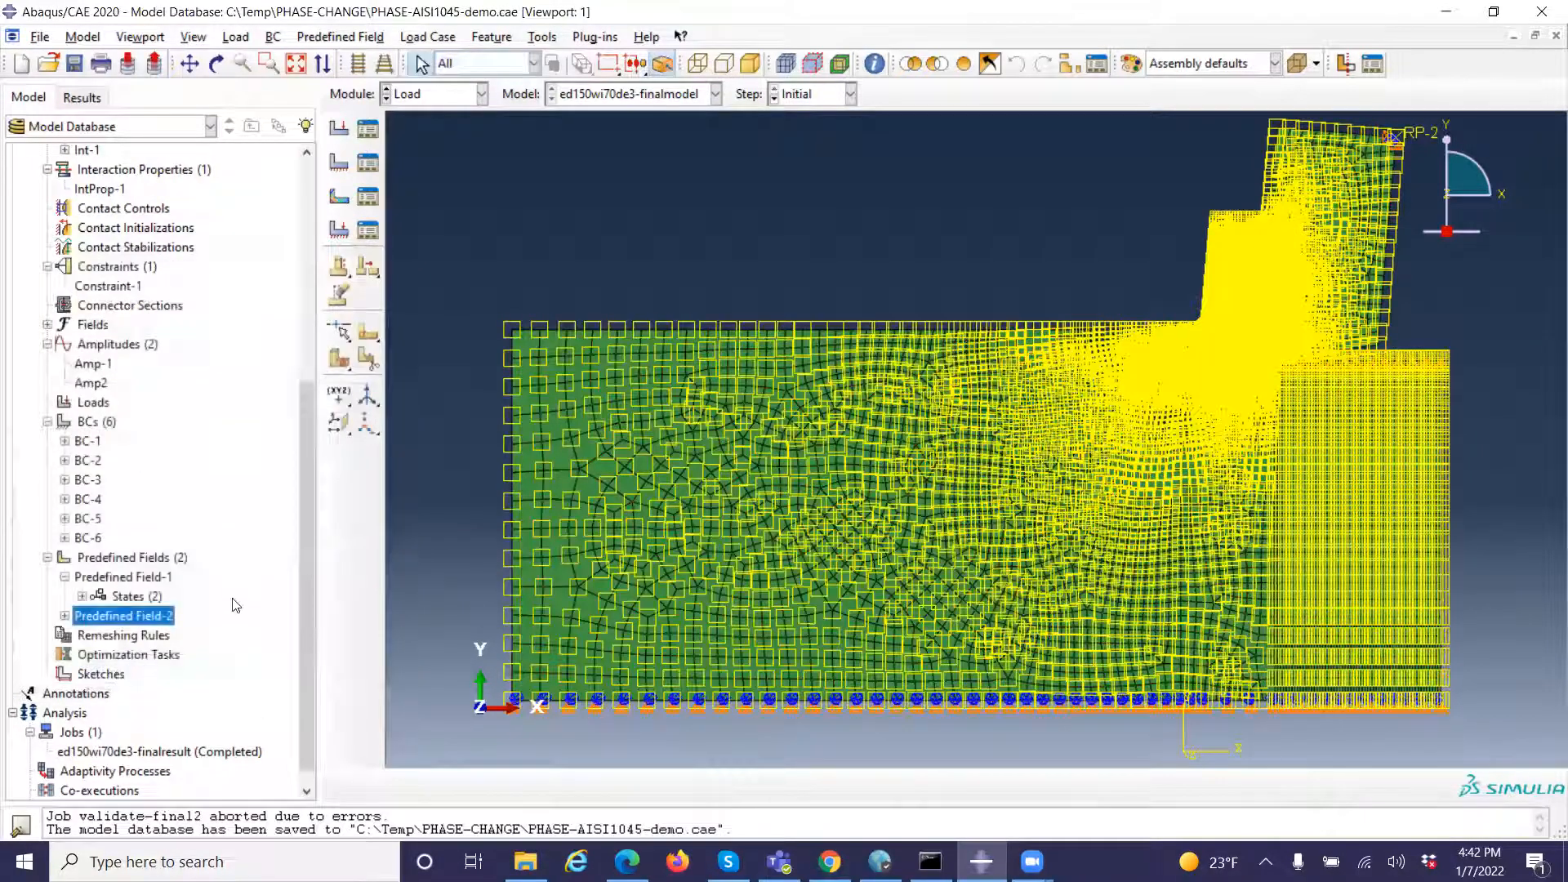
Open the results of the completed job ed150wi70de3-finalresult
{"action": "scroll", "coordinate": [235, 605], "scroll_direction": "down", "scroll_amount": 1}
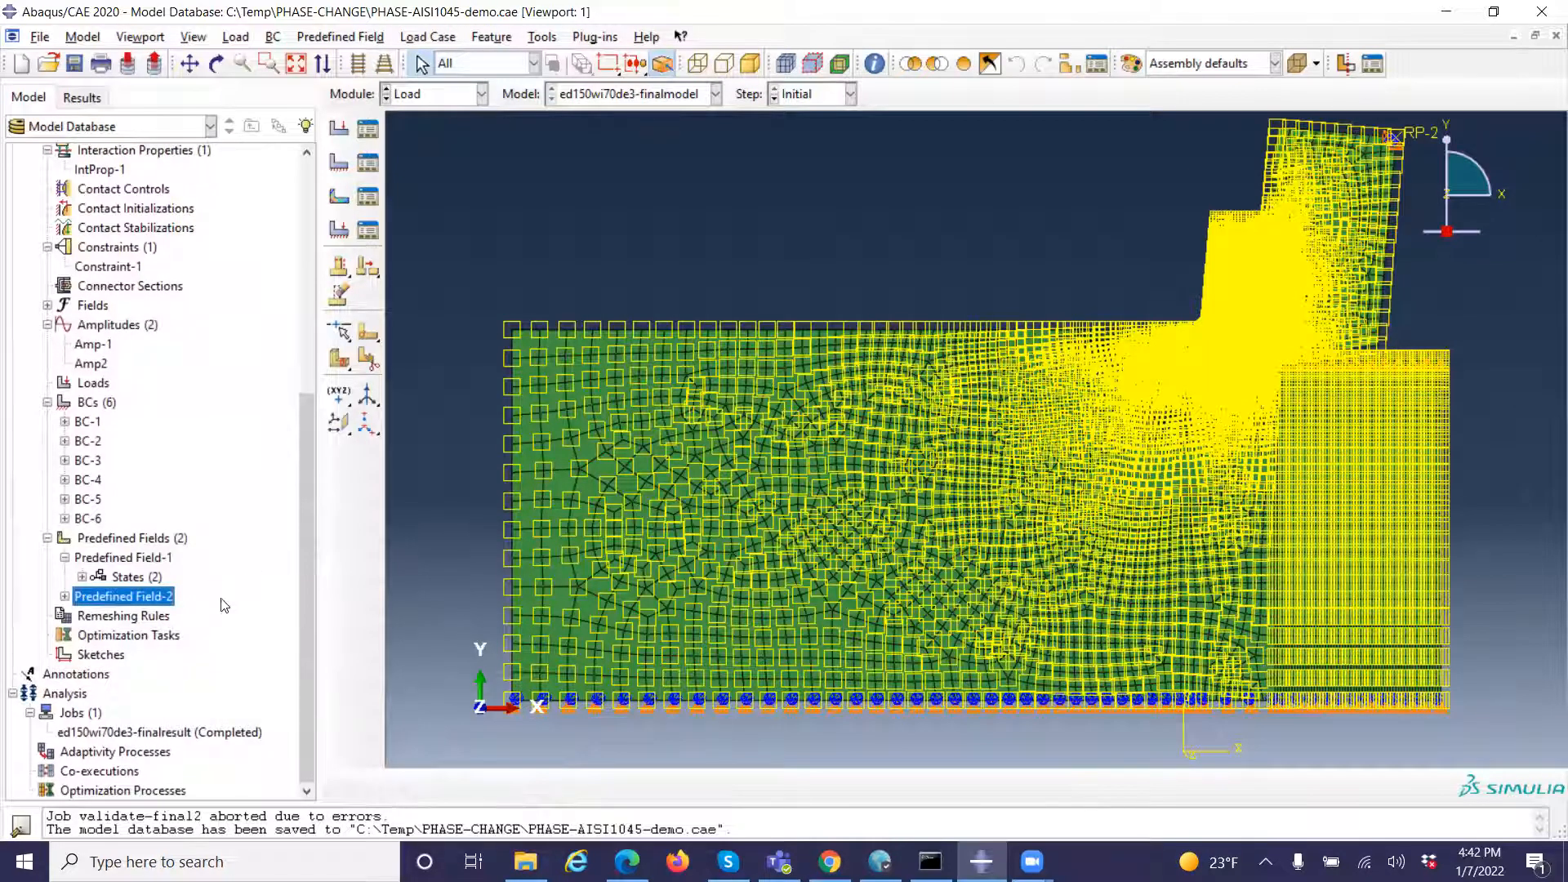
{"action": "double_click", "coordinate": [162, 734]}
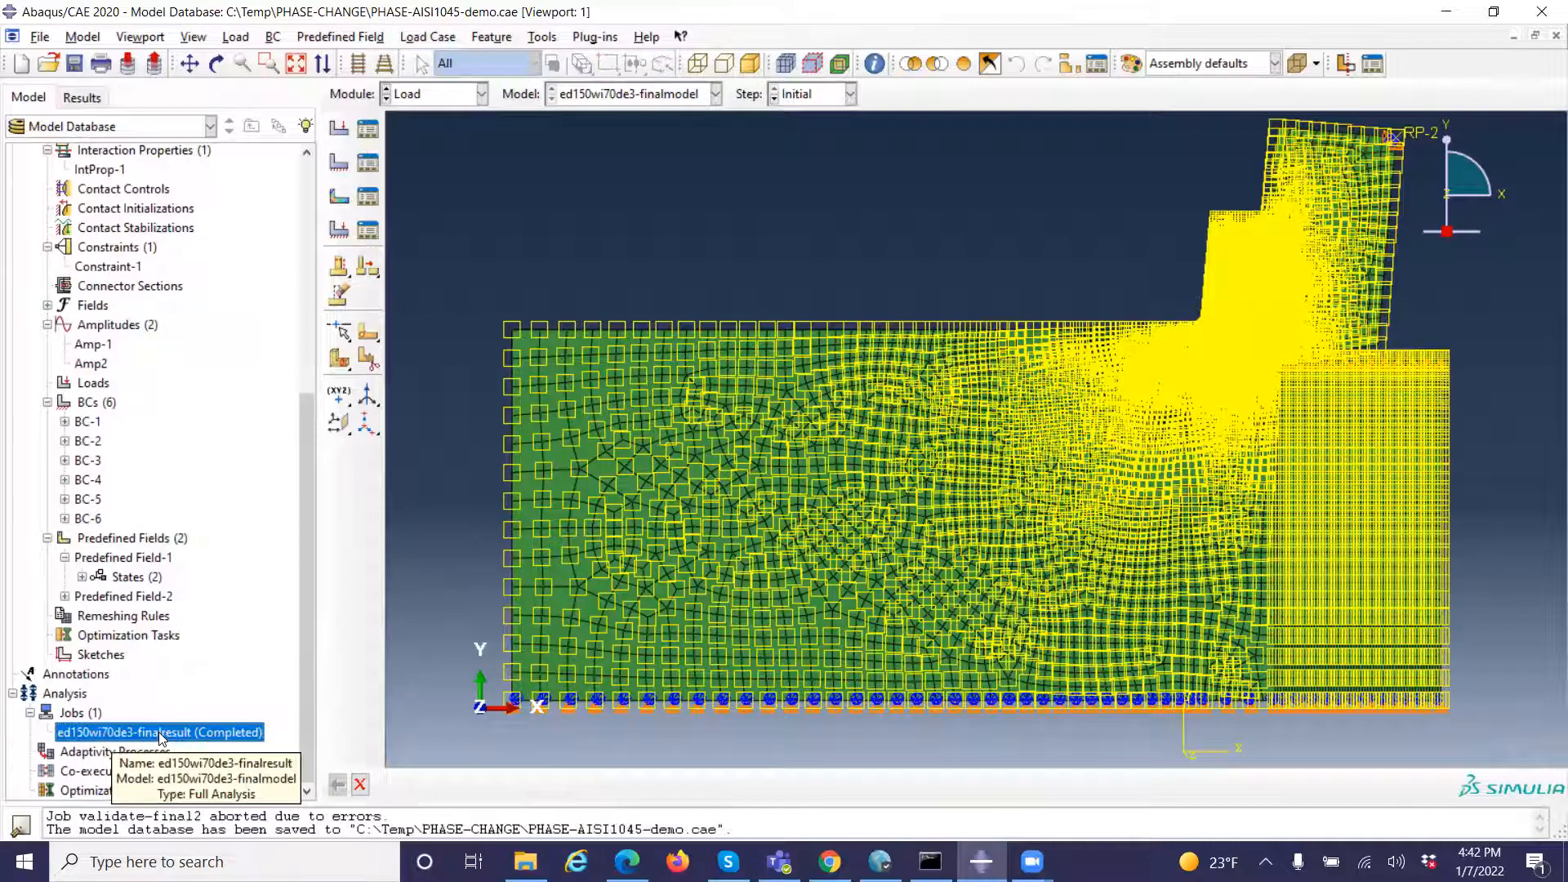
{"action": "right_click", "coordinate": [161, 737]}
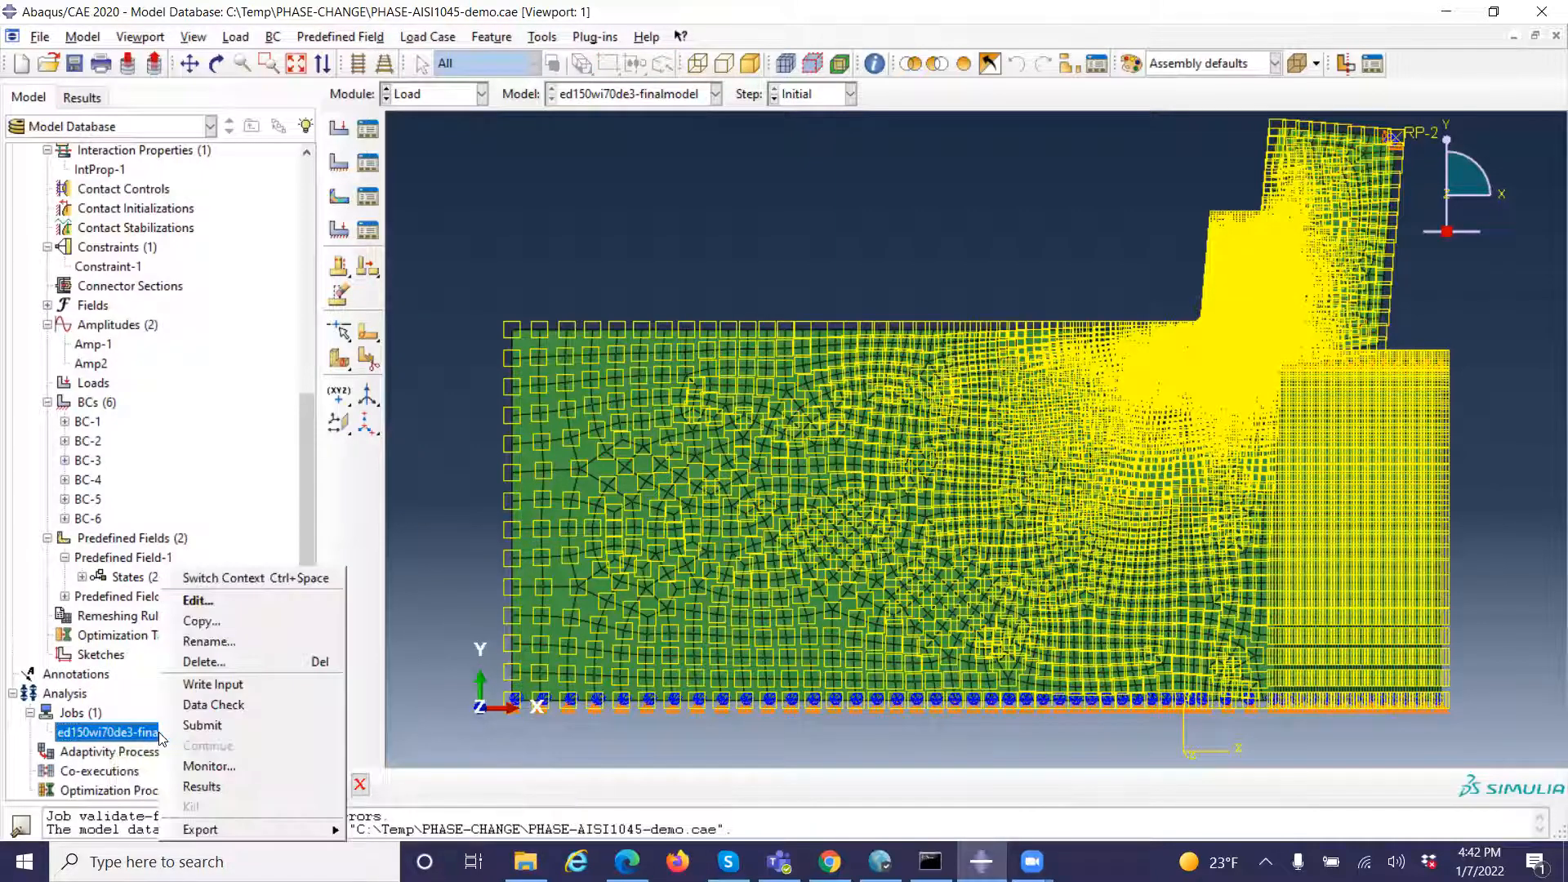
{"action": "left_click", "coordinate": [252, 787]}
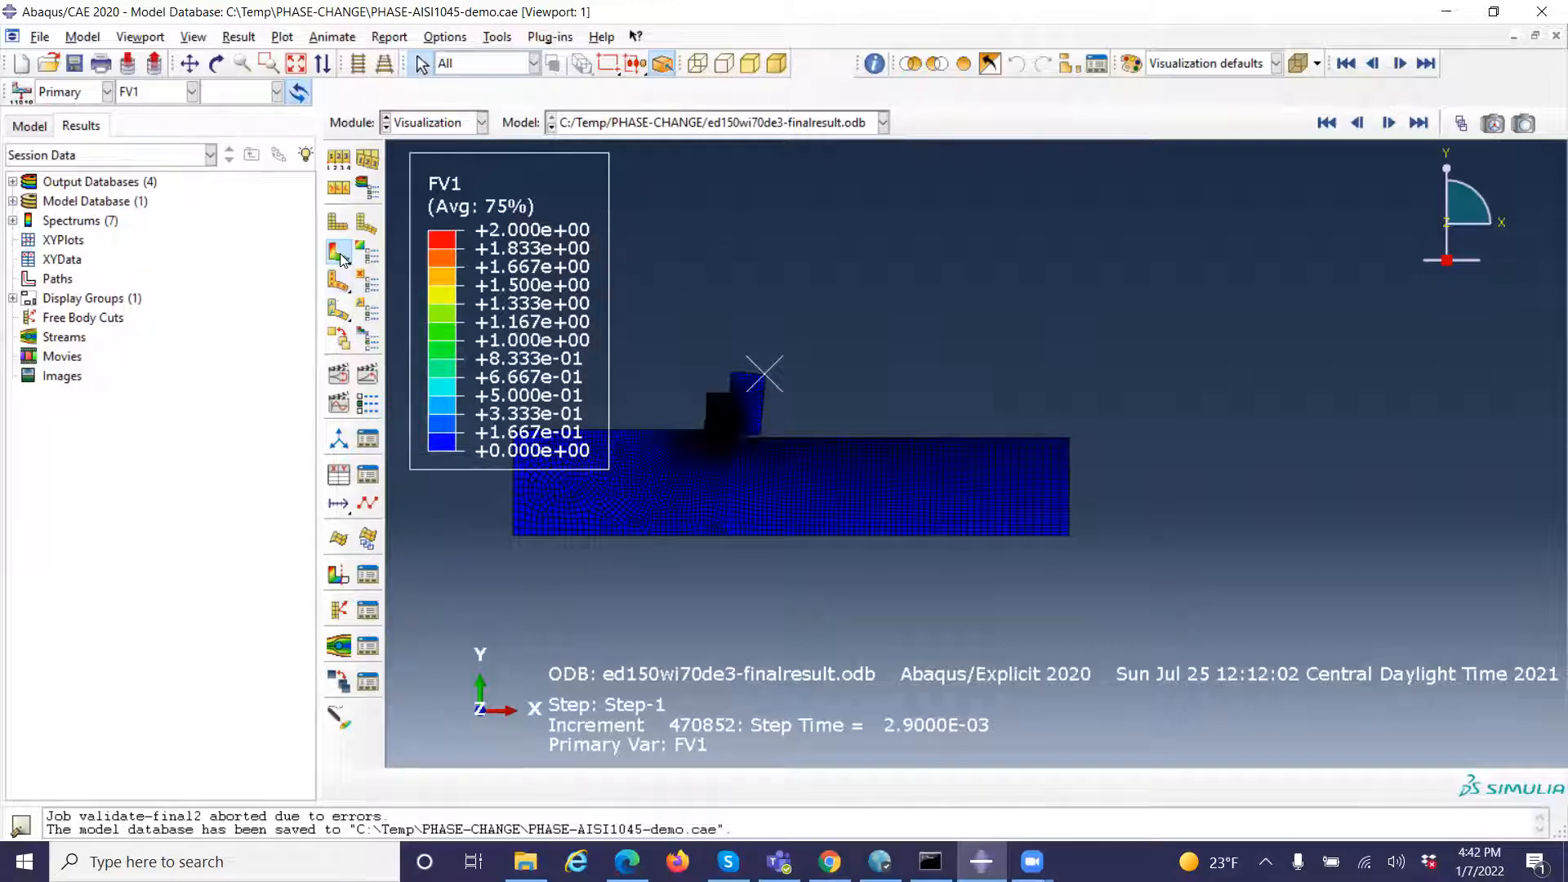
Plot the undeformed shape and return to the FV1 contours on the deformed shape, fitting the whole model in view
{"action": "left_click", "coordinate": [339, 223]}
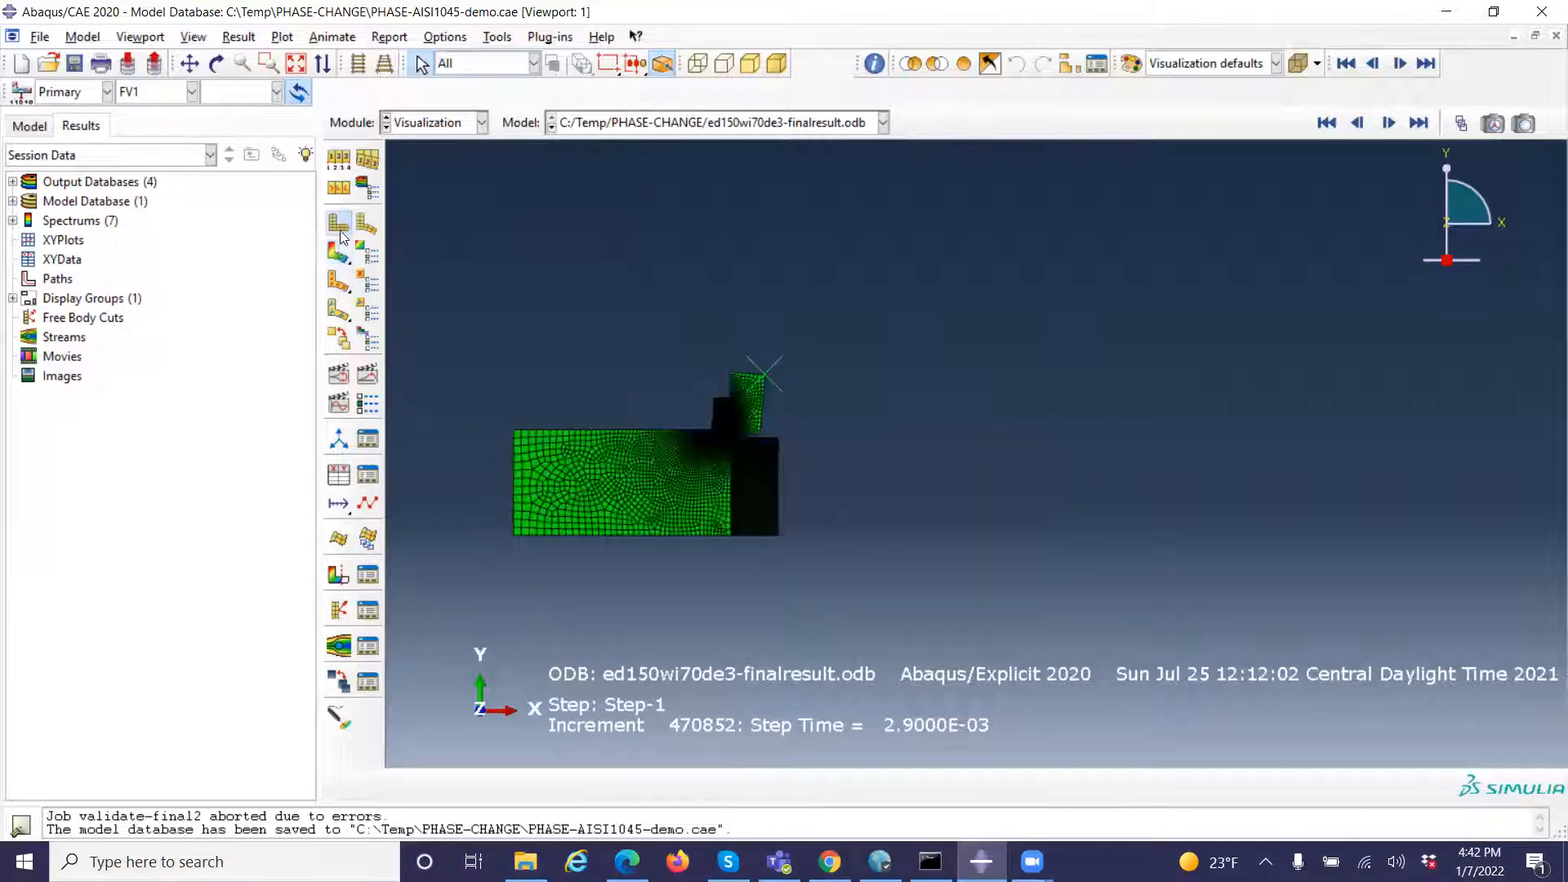
{"action": "left_click", "coordinate": [338, 252]}
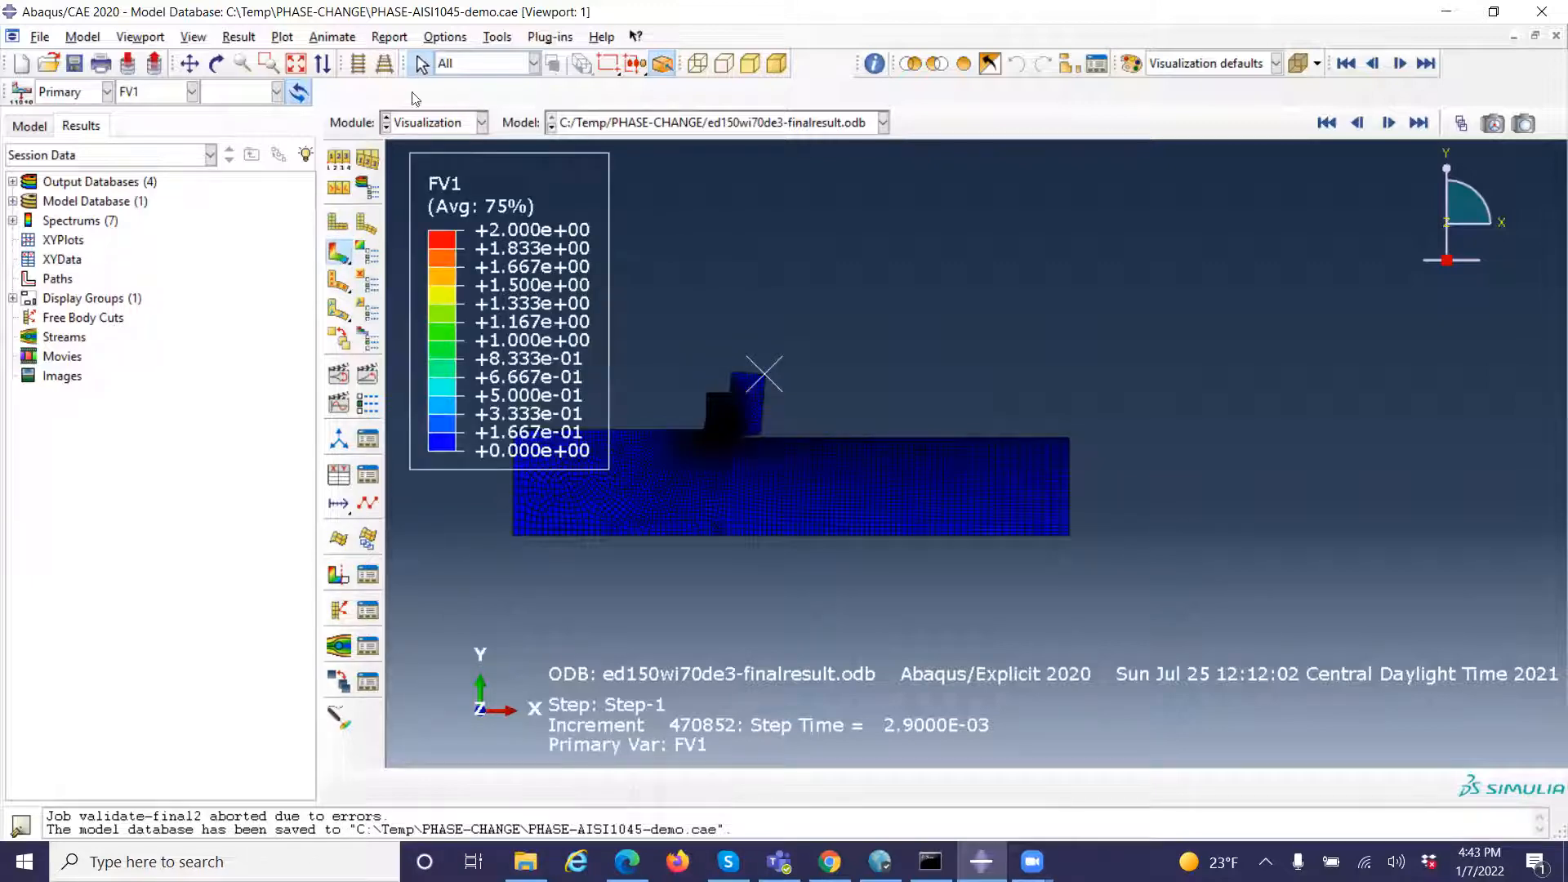
{"action": "left_click", "coordinate": [295, 64]}
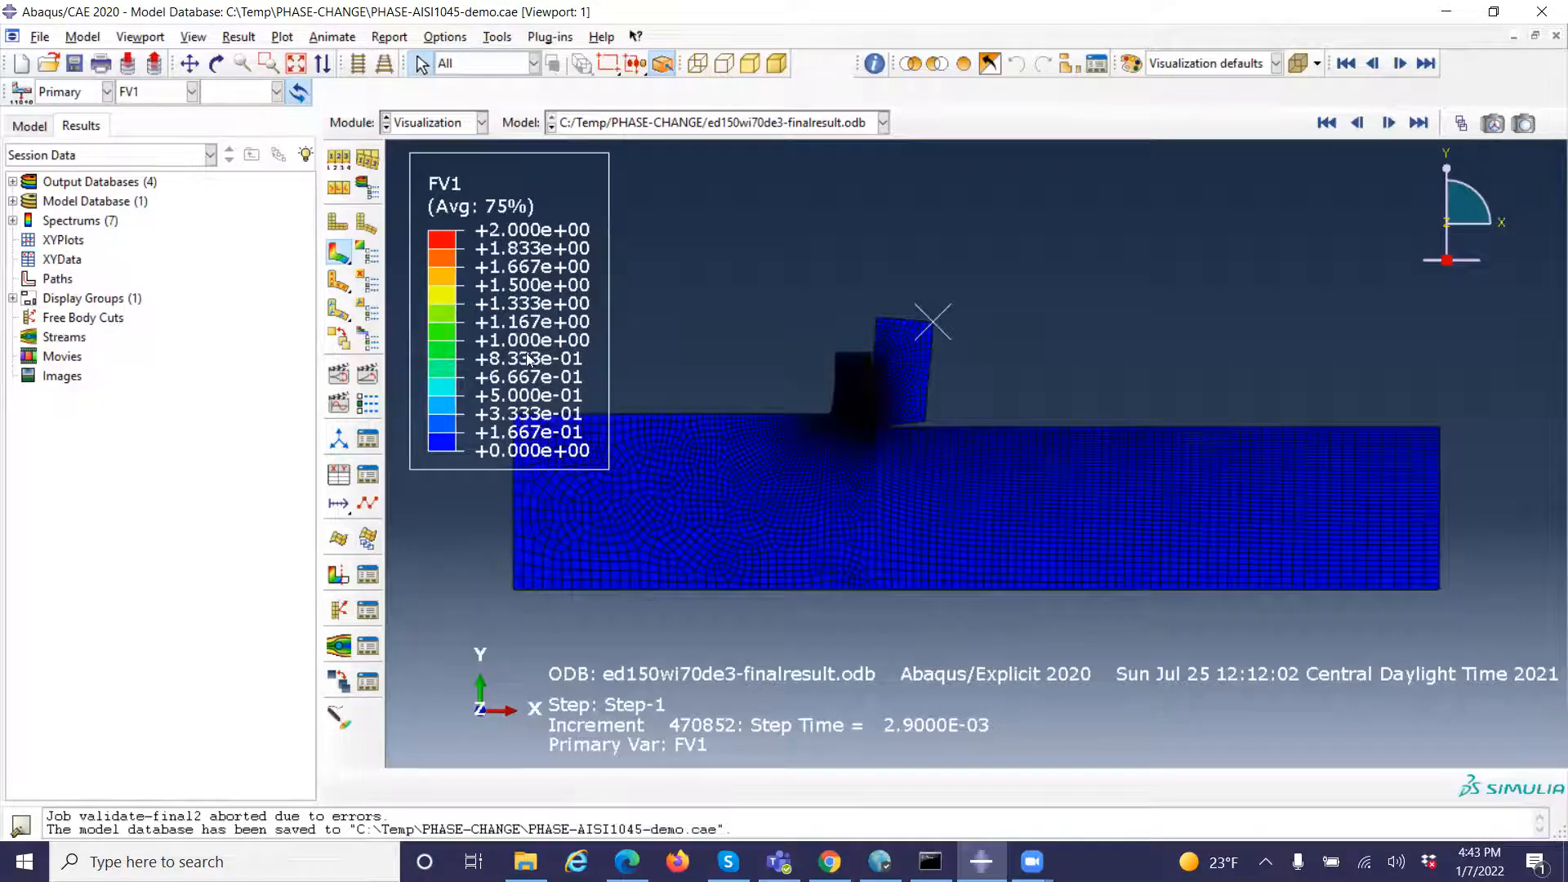
Animate the FV1 contours over the time history and examine the chip and tool contact area up close
{"action": "left_click", "coordinate": [373, 382]}
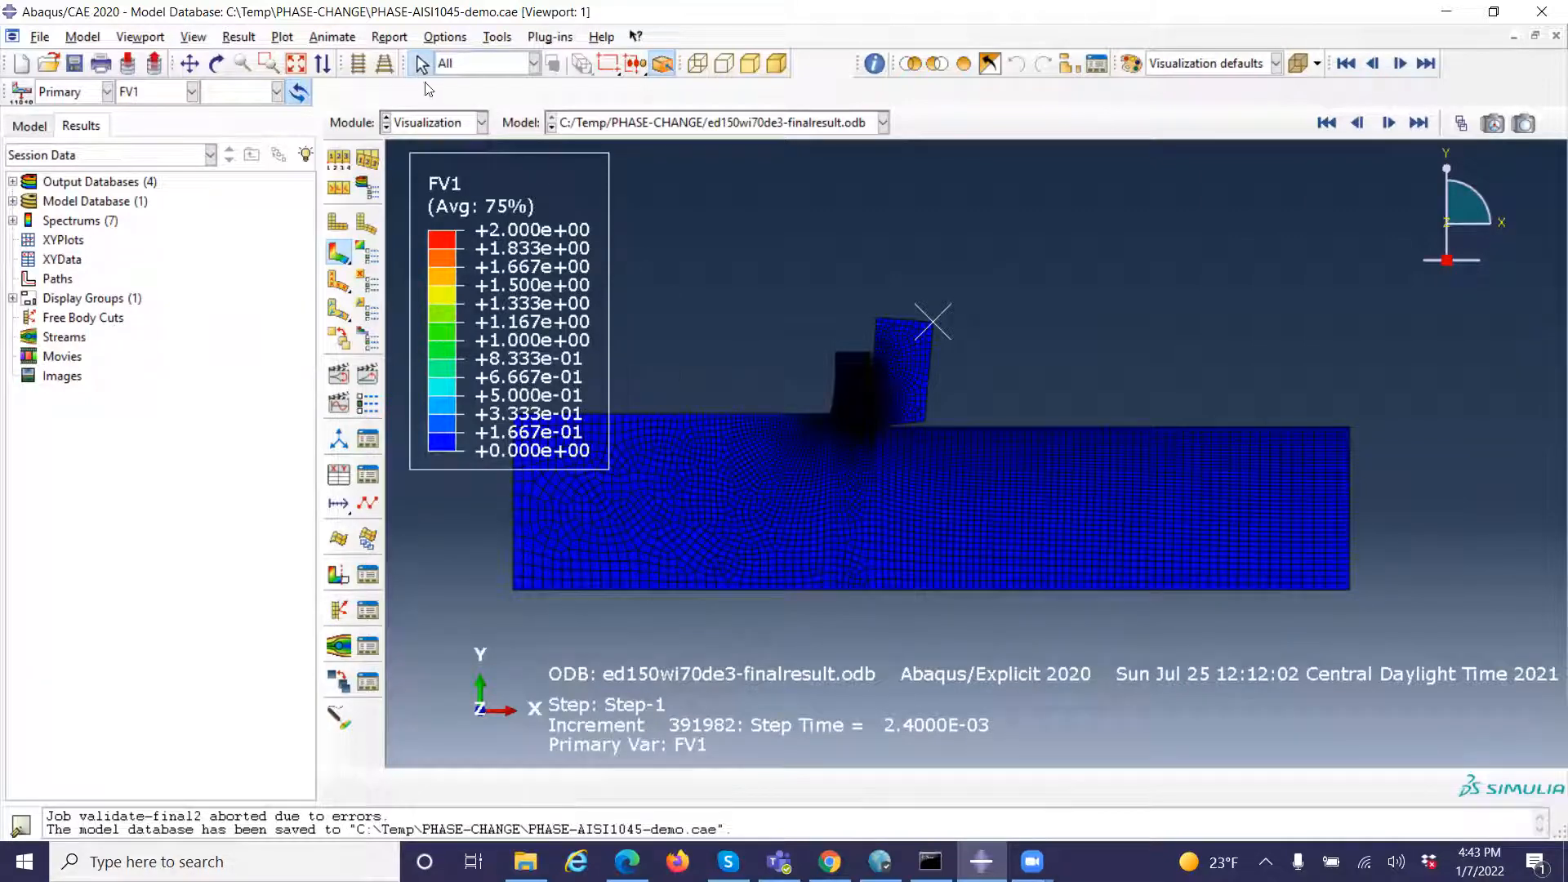
{"action": "left_click", "coordinate": [267, 64]}
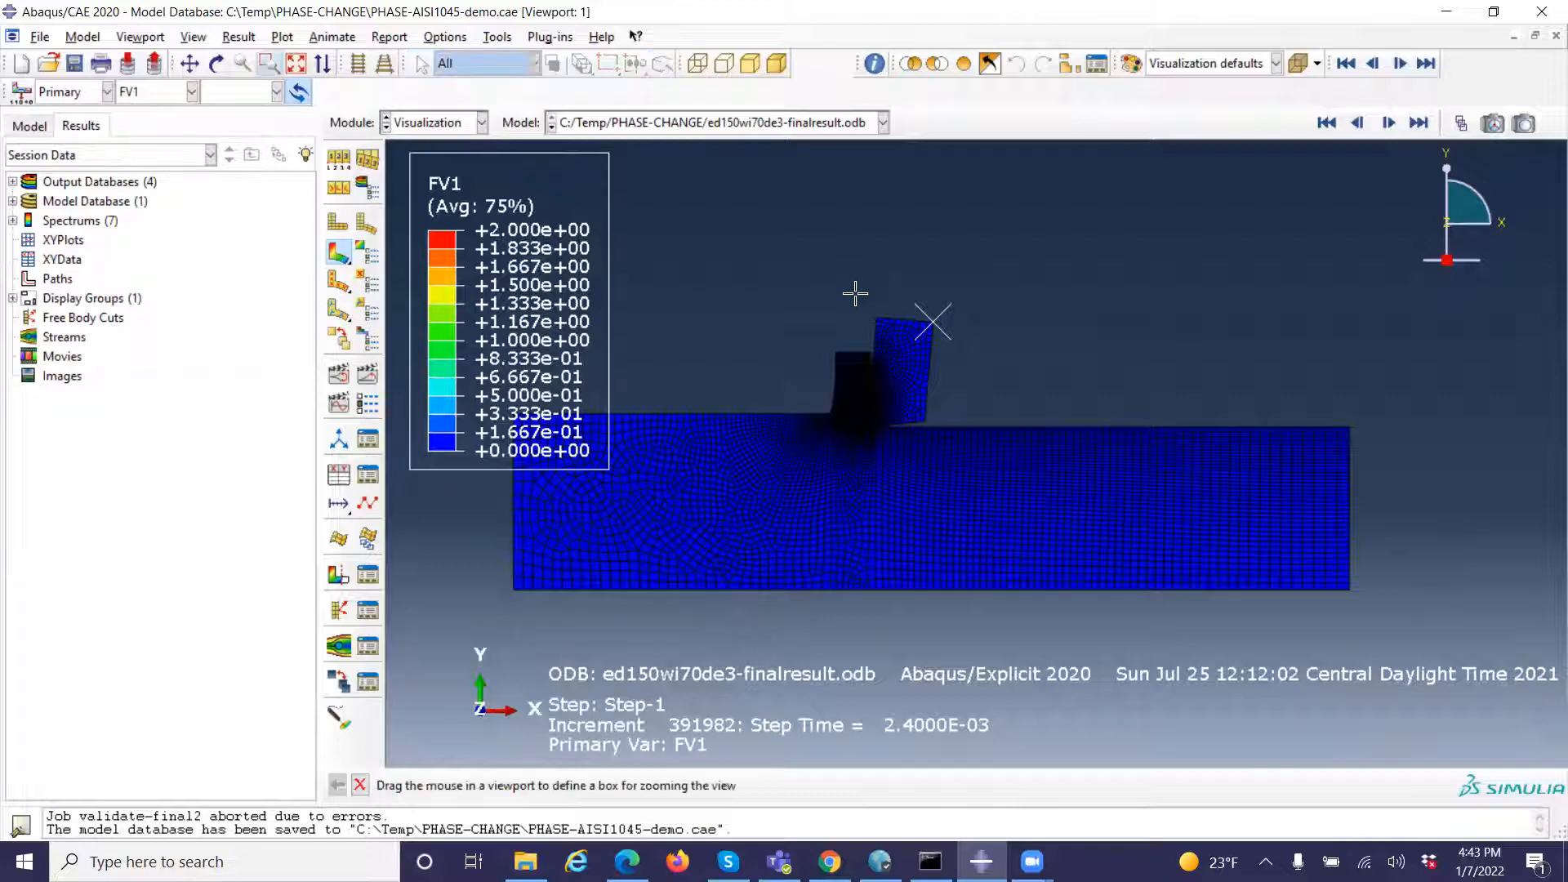
{"action": "left_click_drag", "start_coordinate": [819, 297], "coordinate": [989, 487]}
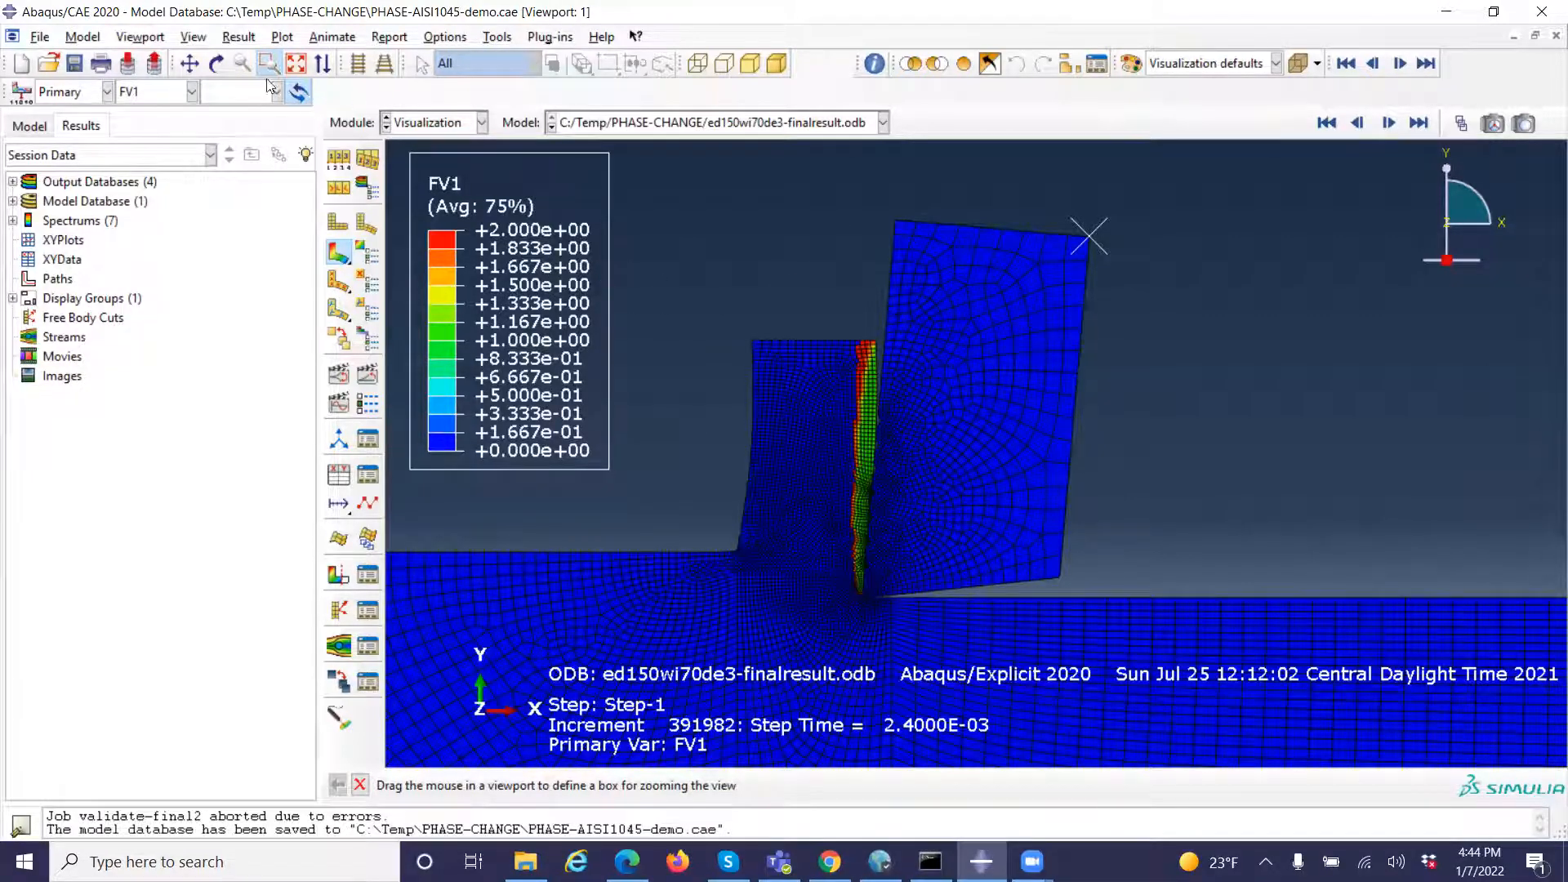
Set the primary field output variable to NT11, nodal temperature at nodes
{"action": "left_click", "coordinate": [238, 39]}
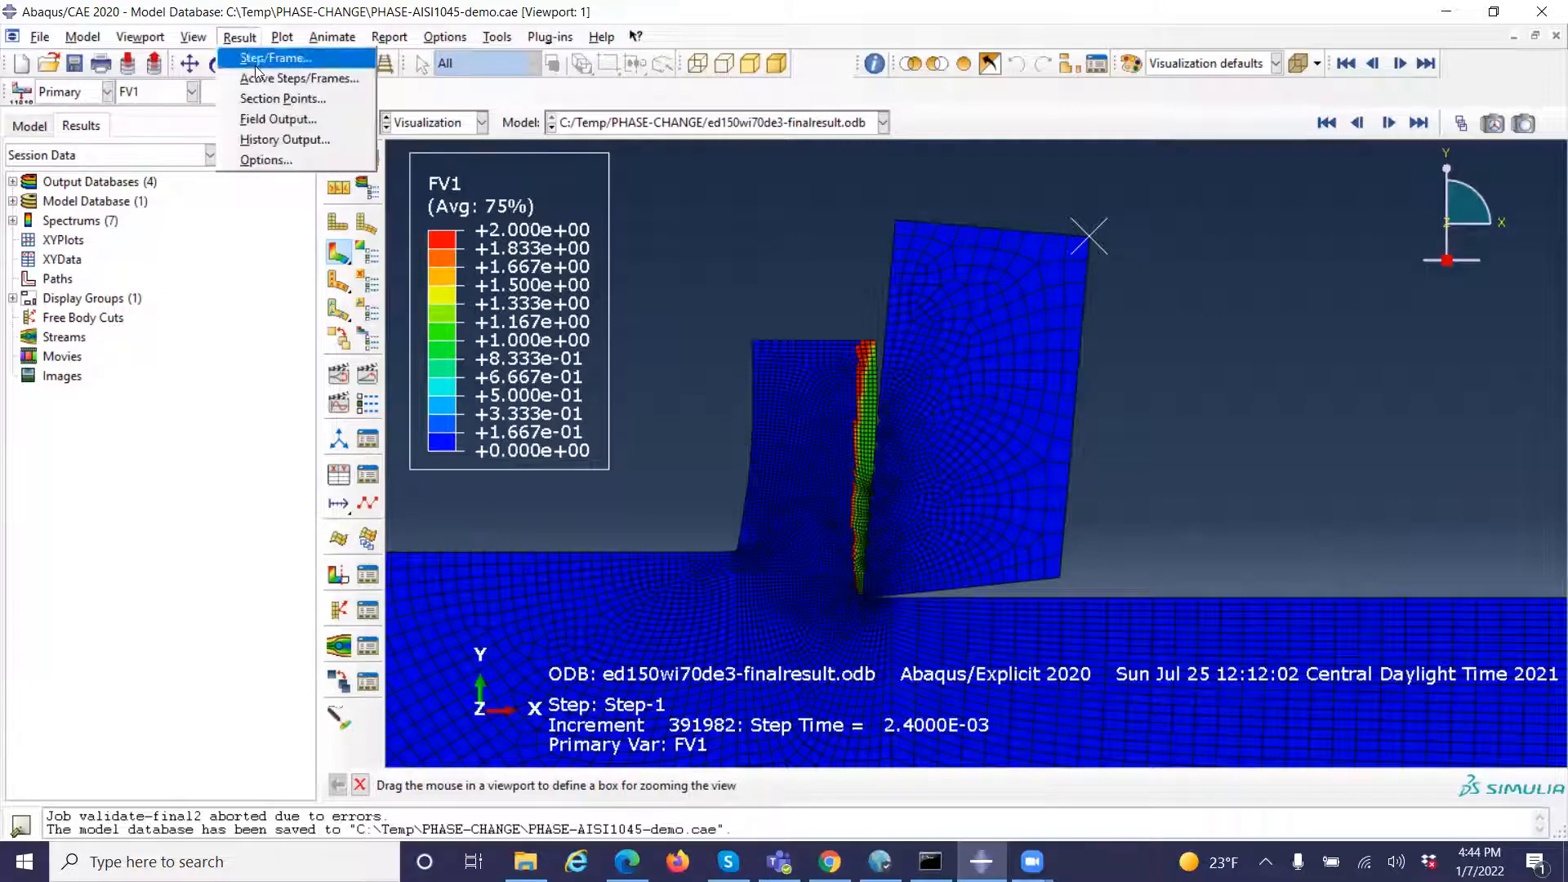
{"action": "left_click", "coordinate": [281, 120]}
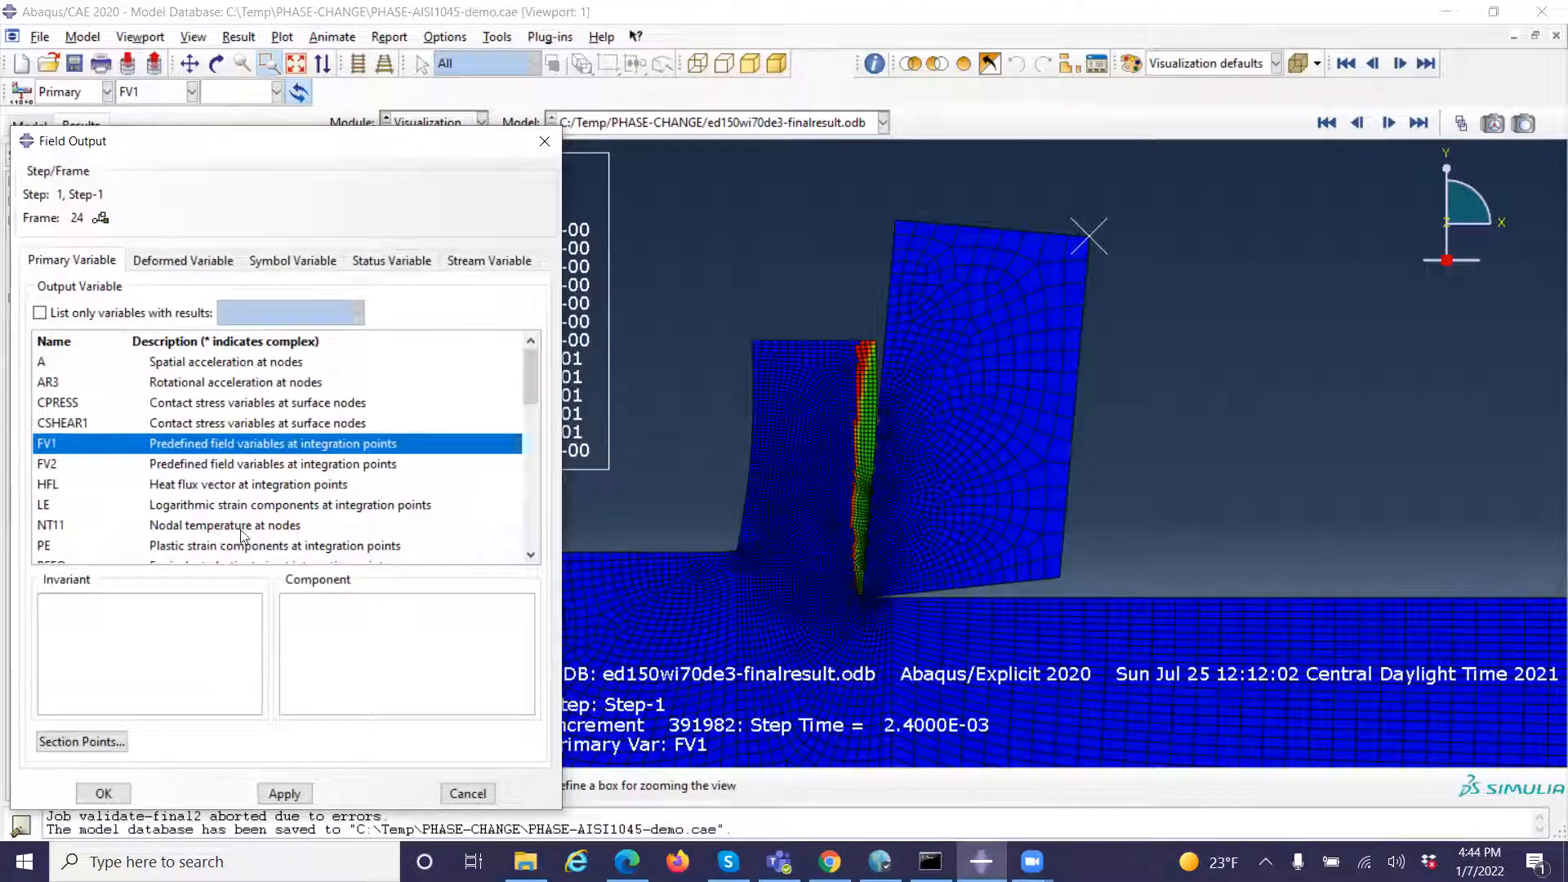
{"action": "left_click", "coordinate": [245, 525]}
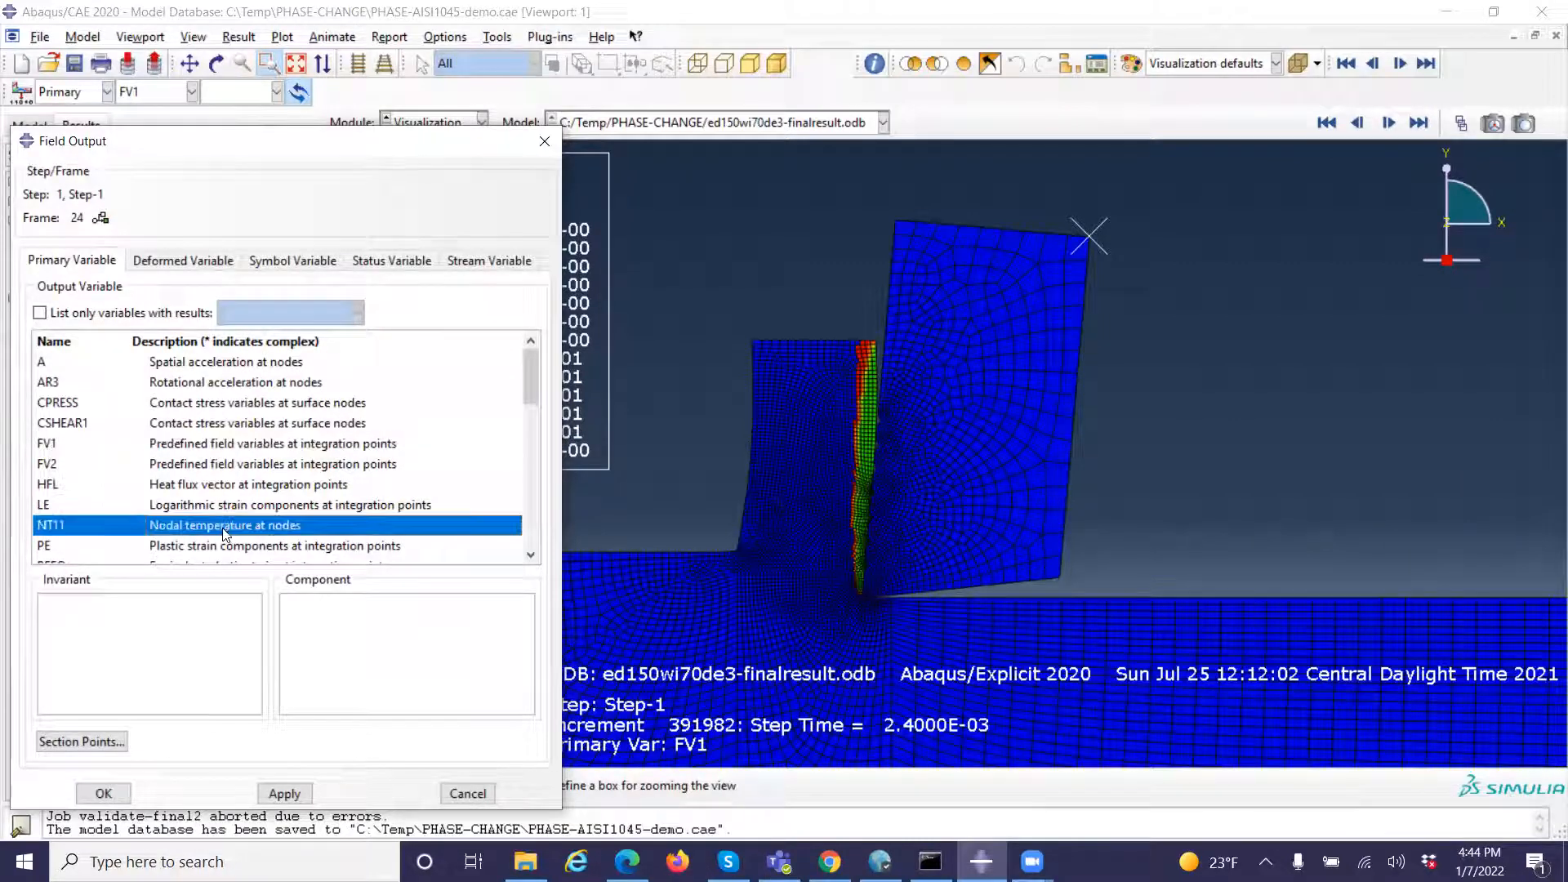
{"action": "left_click", "coordinate": [113, 794]}
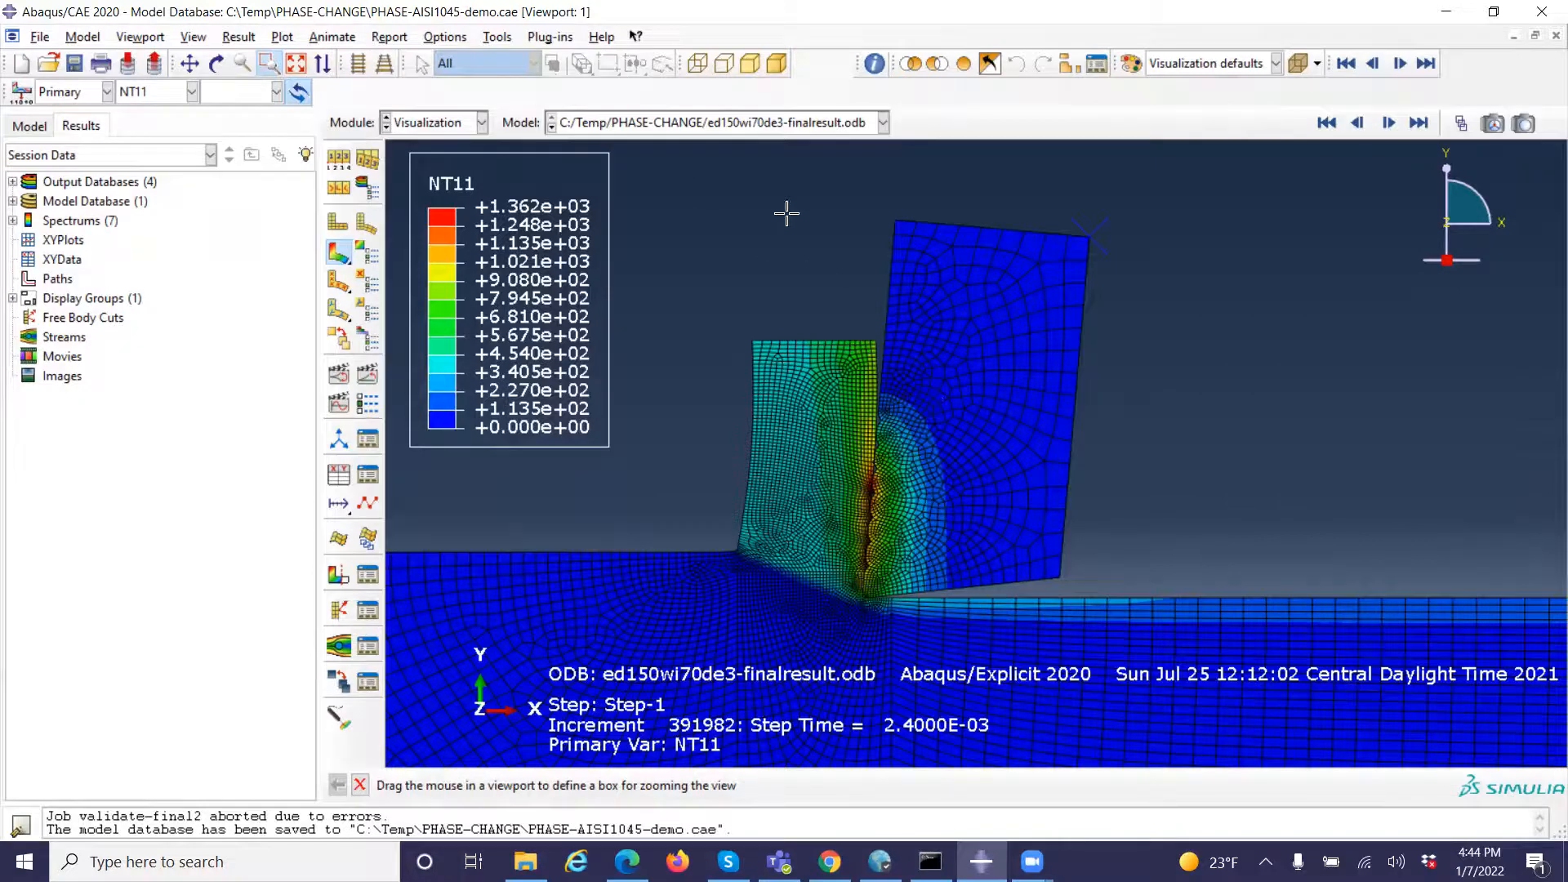
Play the time-history animation of the NT11 contours around the chip and tool, stop it, and replay it
{"action": "left_click", "coordinate": [367, 376]}
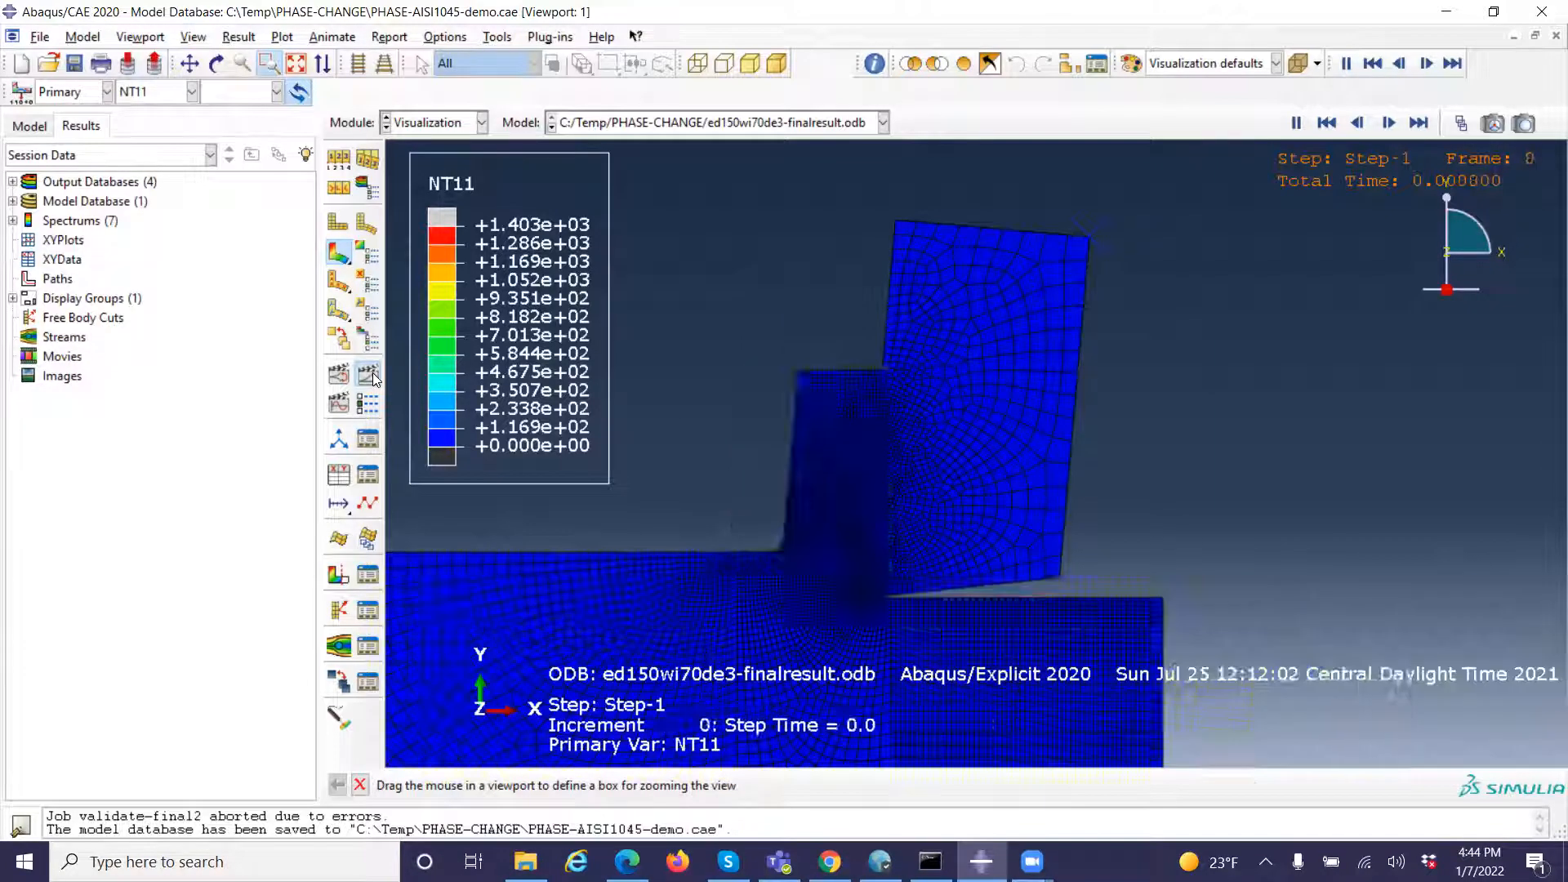
{"action": "left_click", "coordinate": [373, 378]}
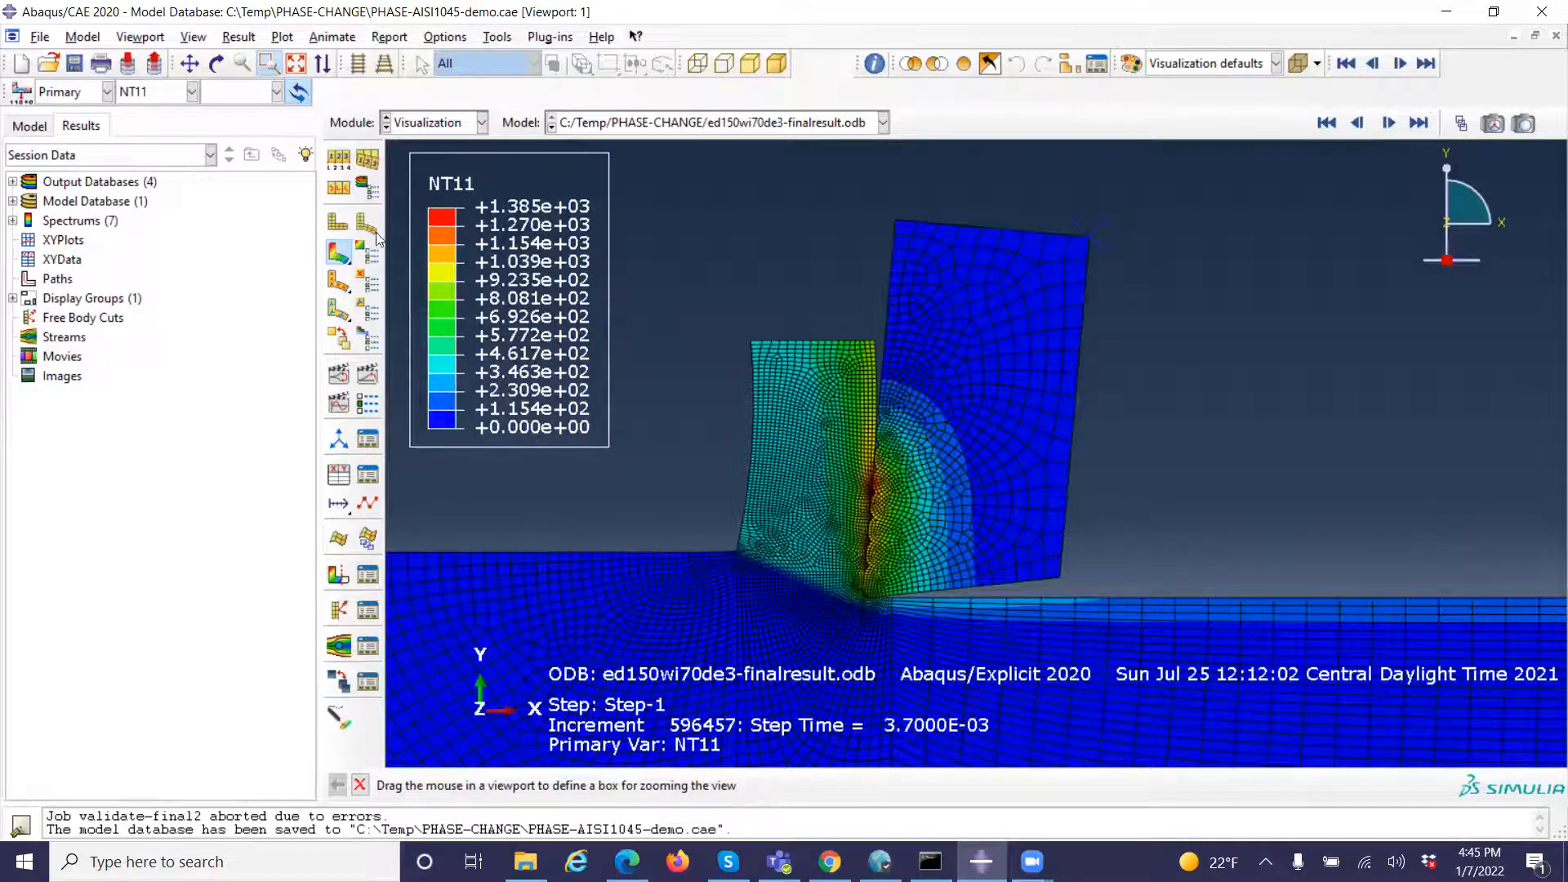
{"action": "left_click", "coordinate": [237, 36]}
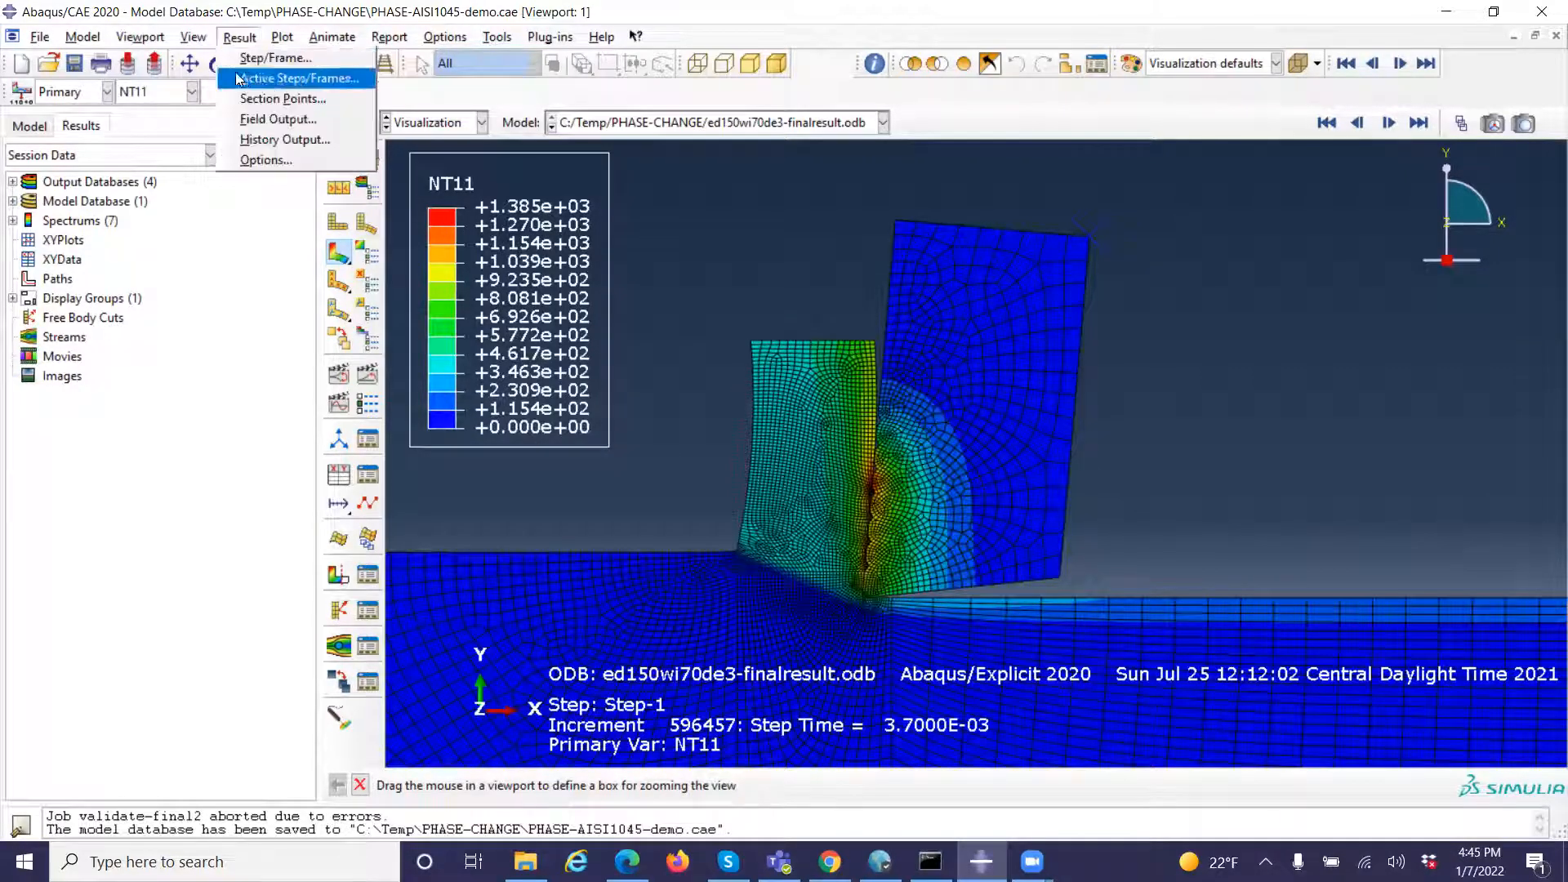
{"action": "left_click", "coordinate": [639, 262]}
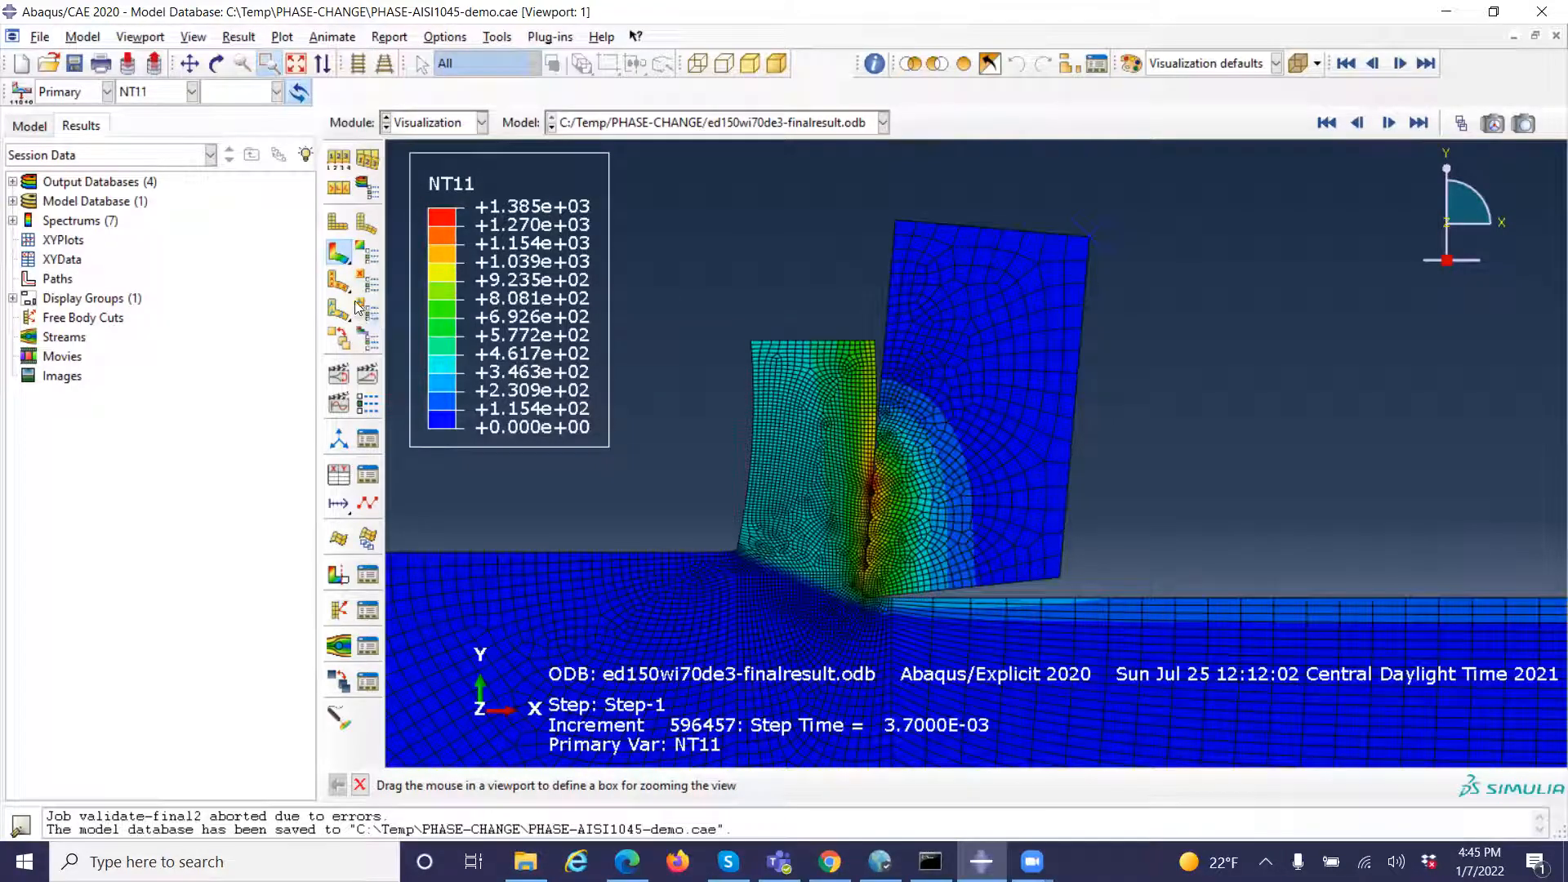
{"action": "left_click", "coordinate": [371, 375]}
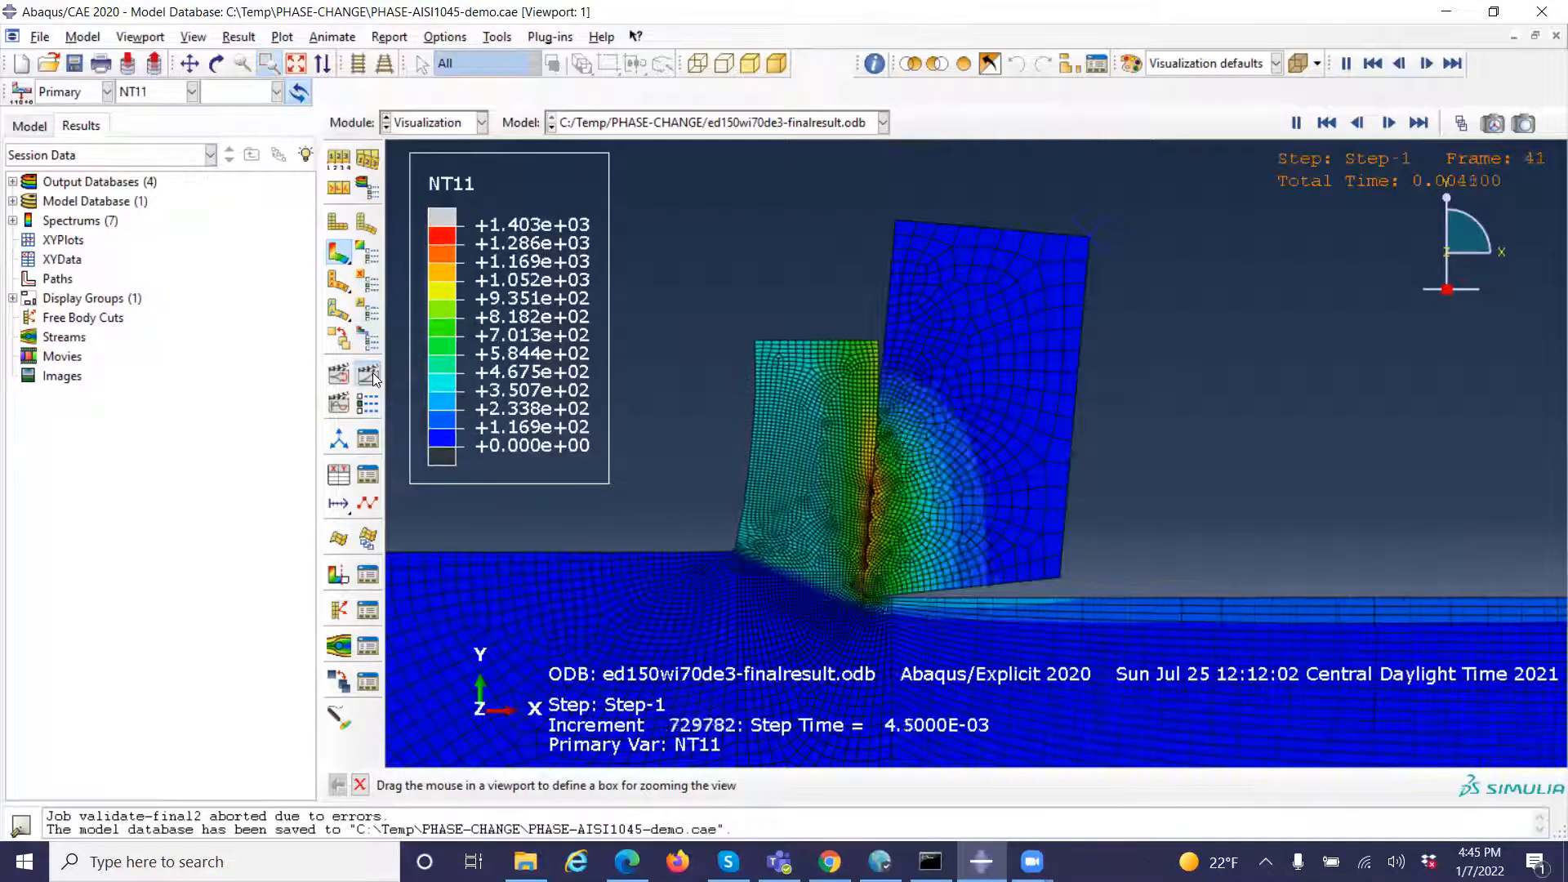